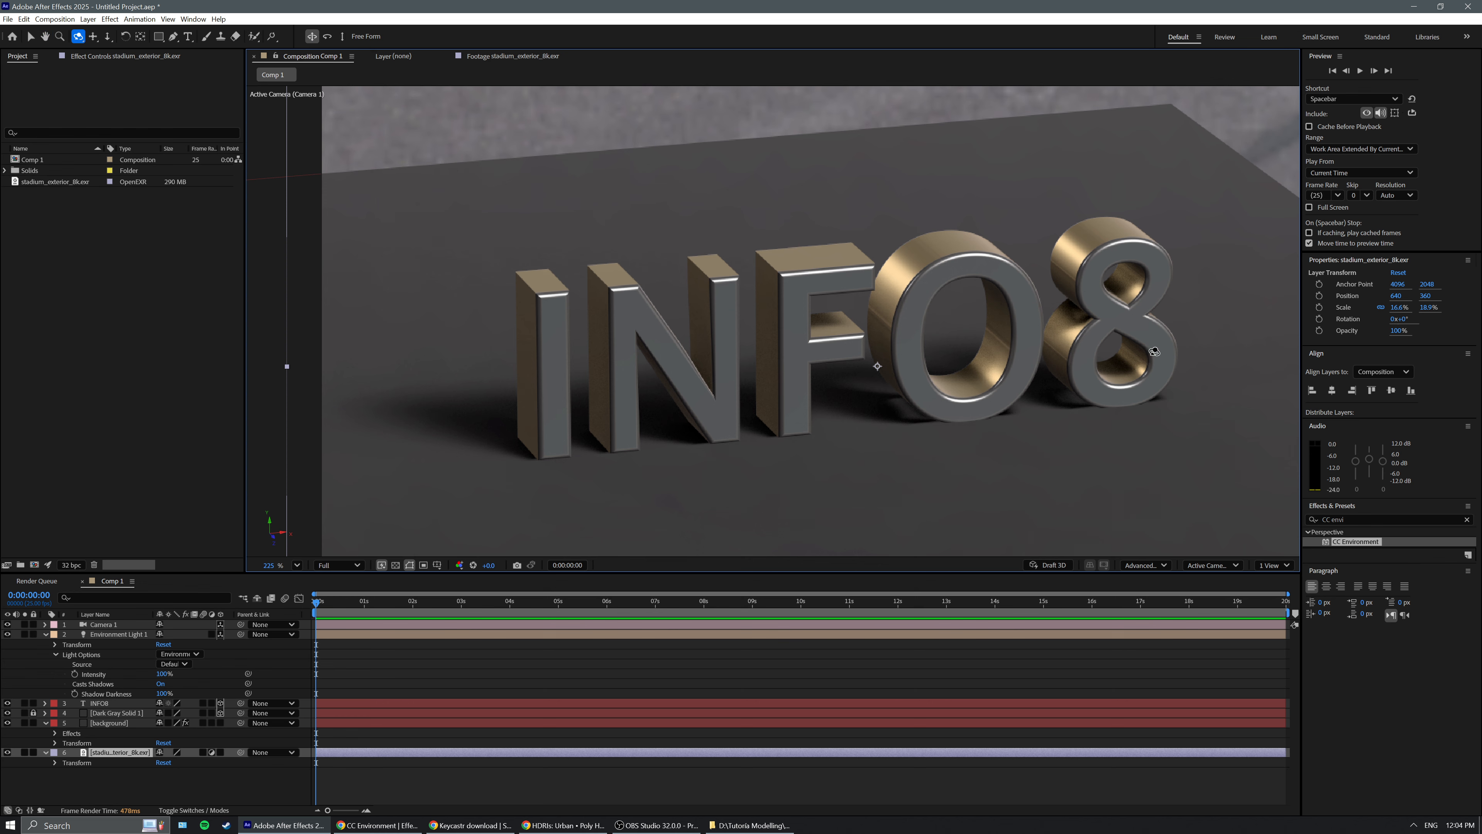
Try the background layer as a 3D layer while orbiting the camera, and return it to 2D.
left_click_drag(1070, 400, 960, 440)
key("ctrl+z")
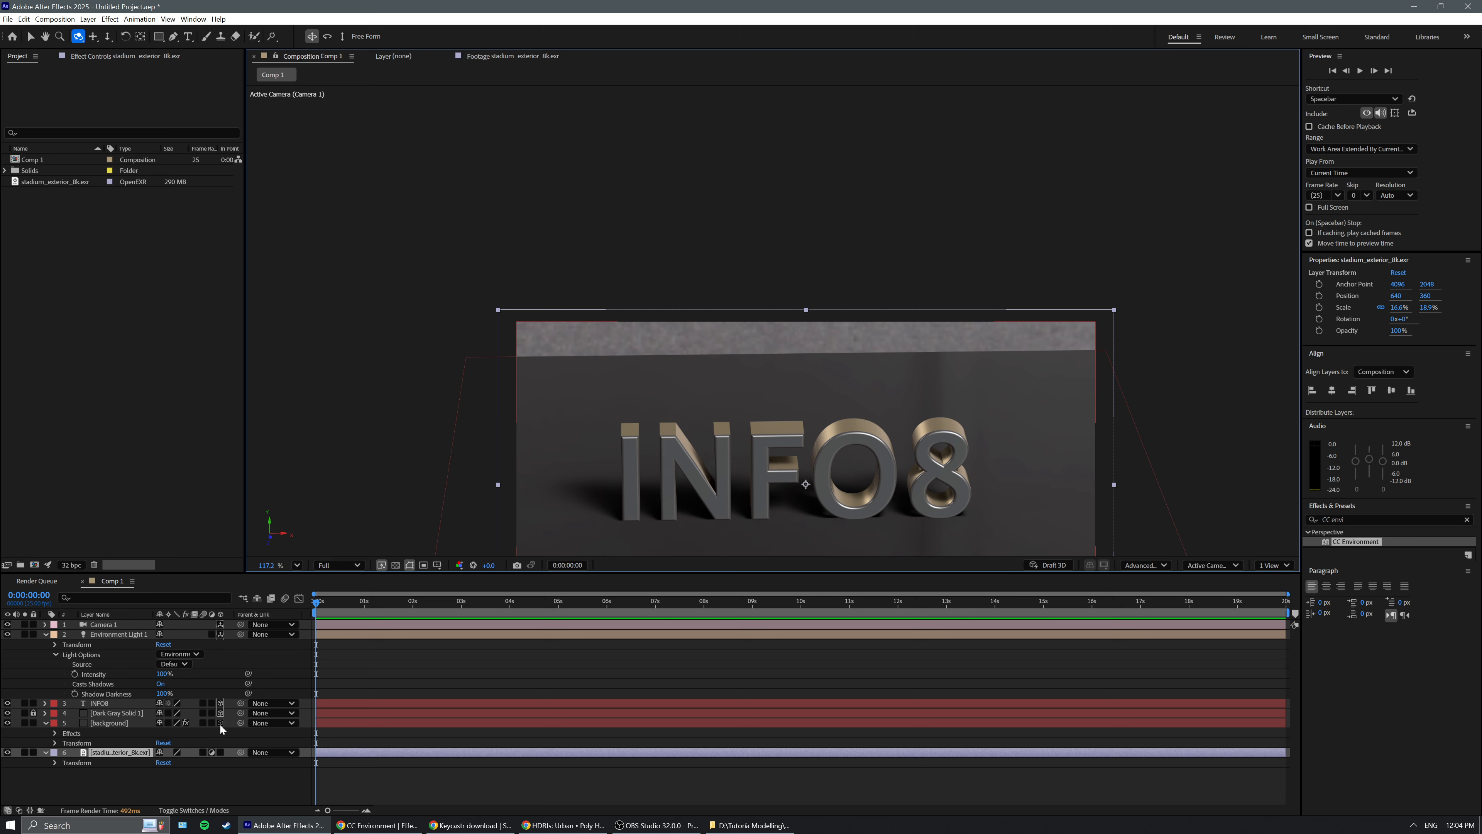
left_click(221, 725)
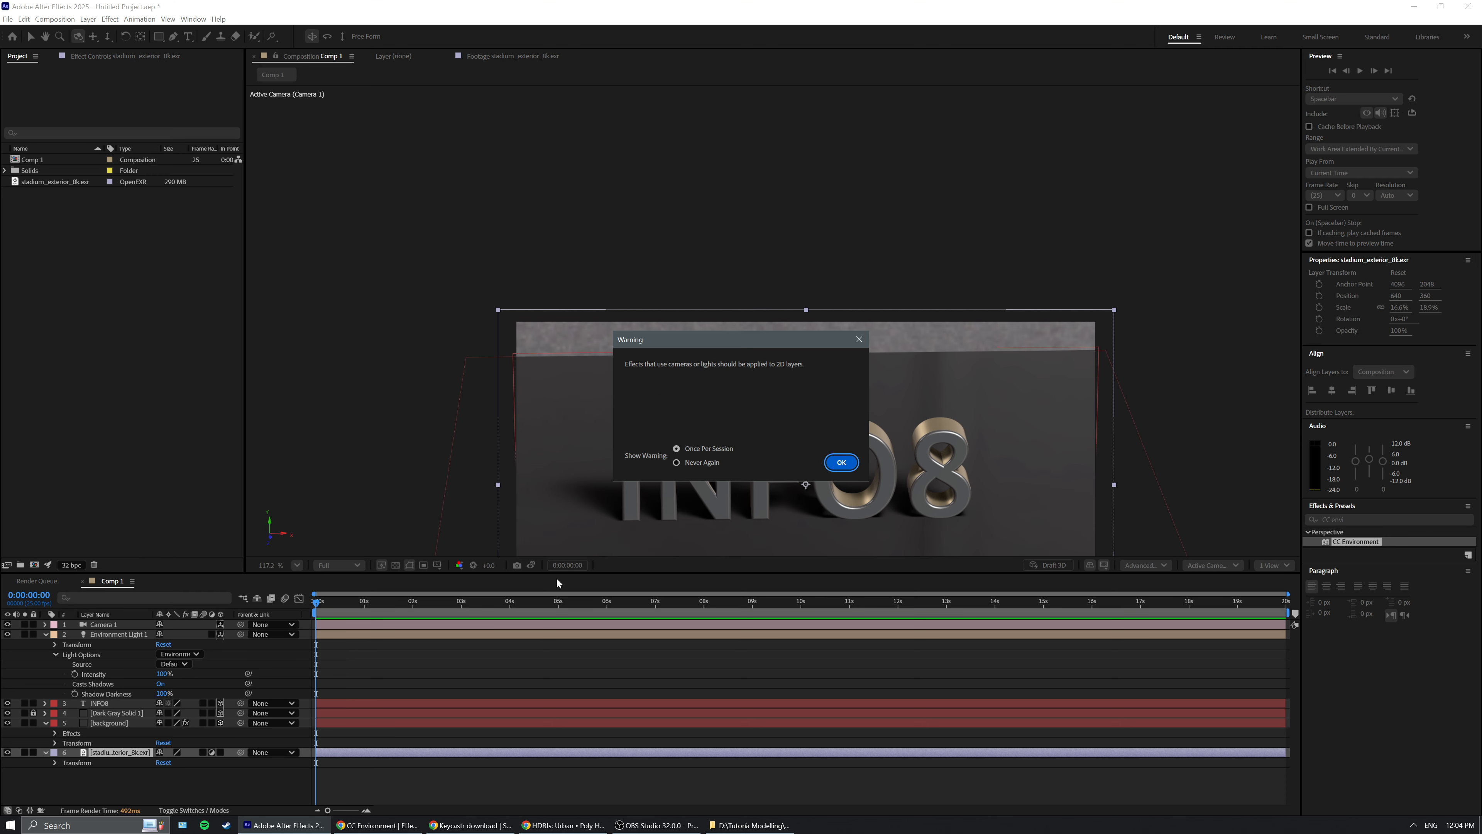
left_click(841, 463)
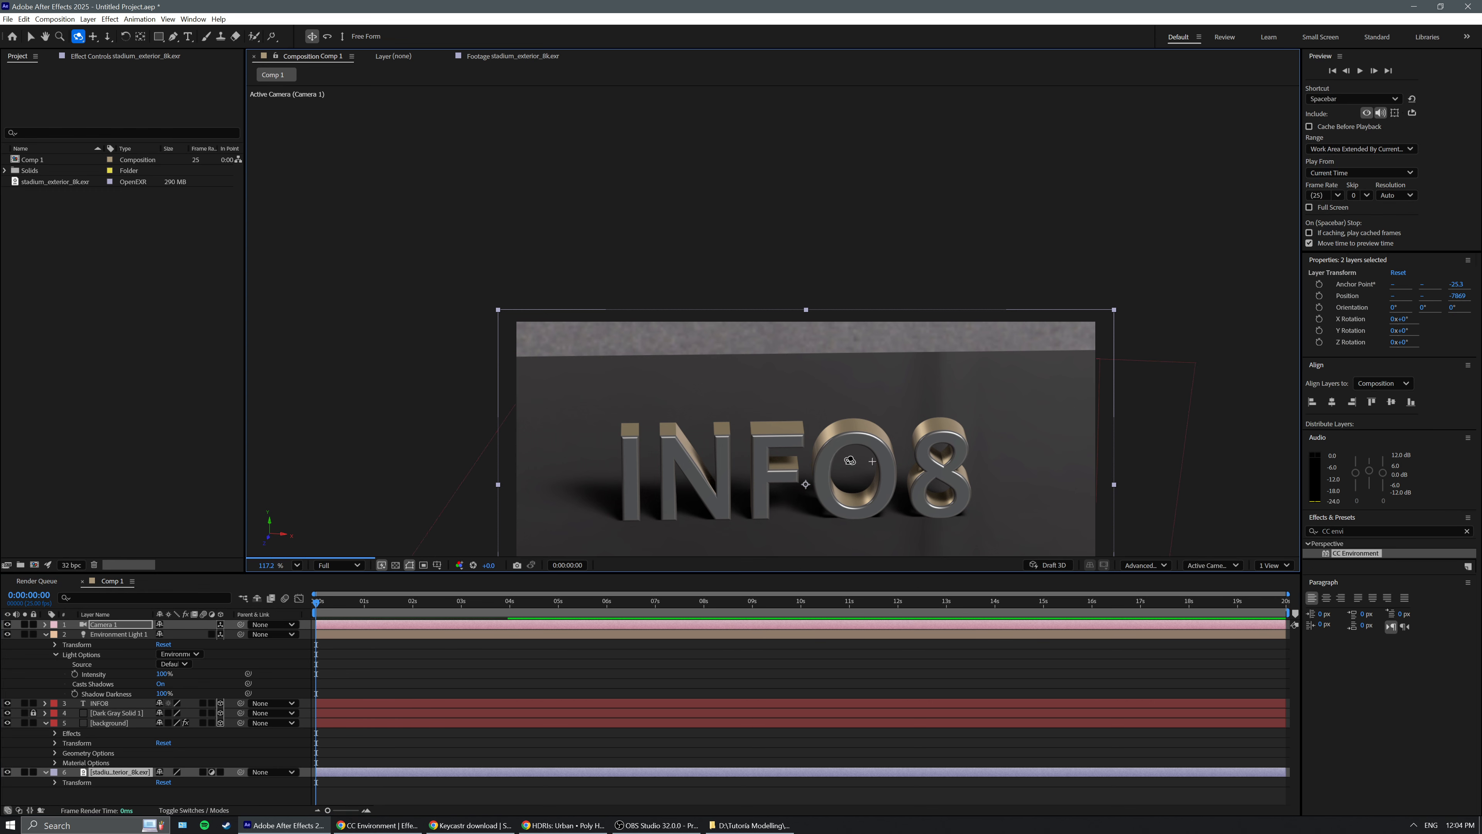
left_click_drag(841, 462, 845, 453)
left_click(217, 731)
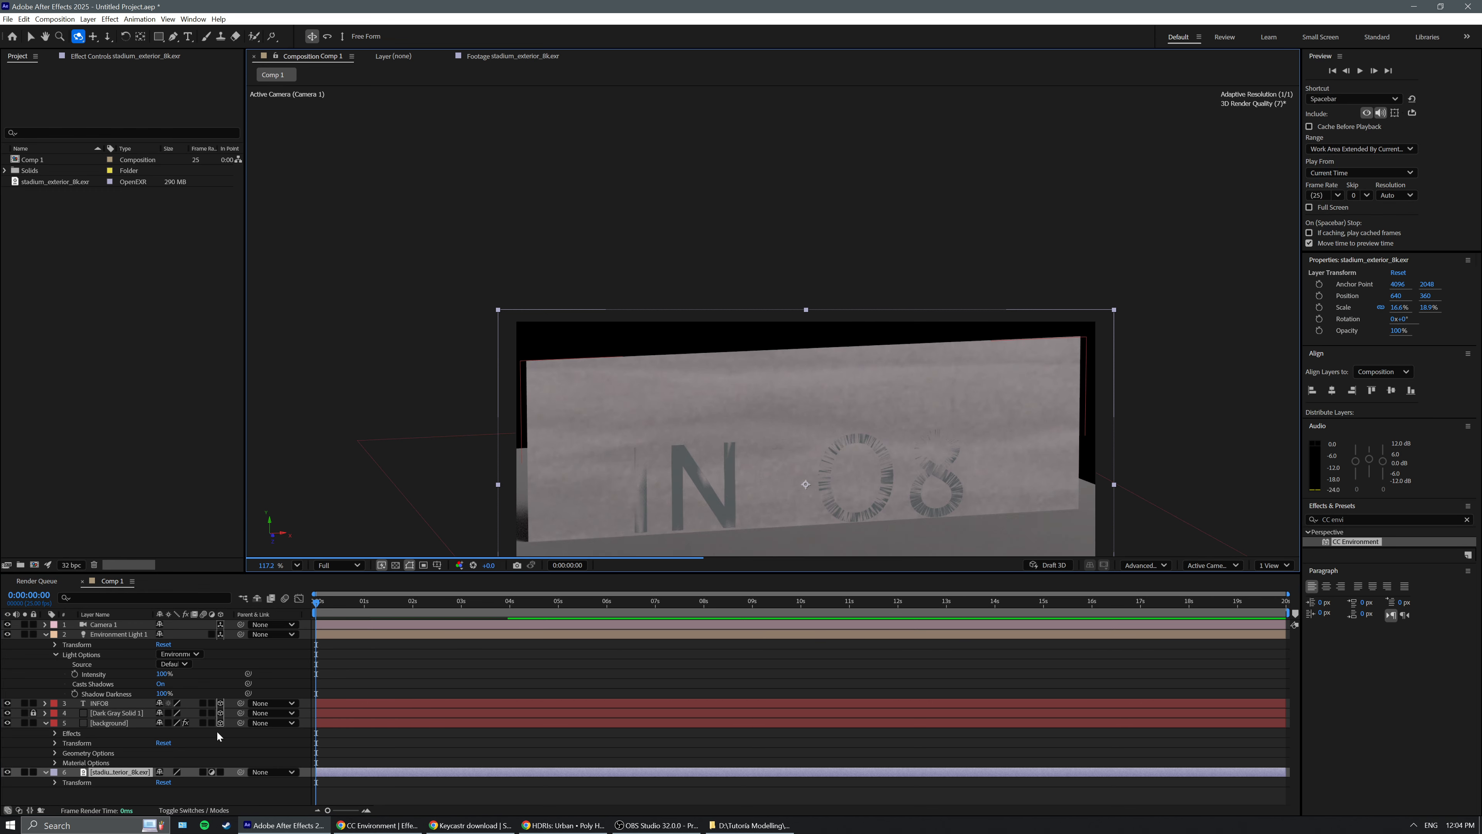
left_click(220, 723)
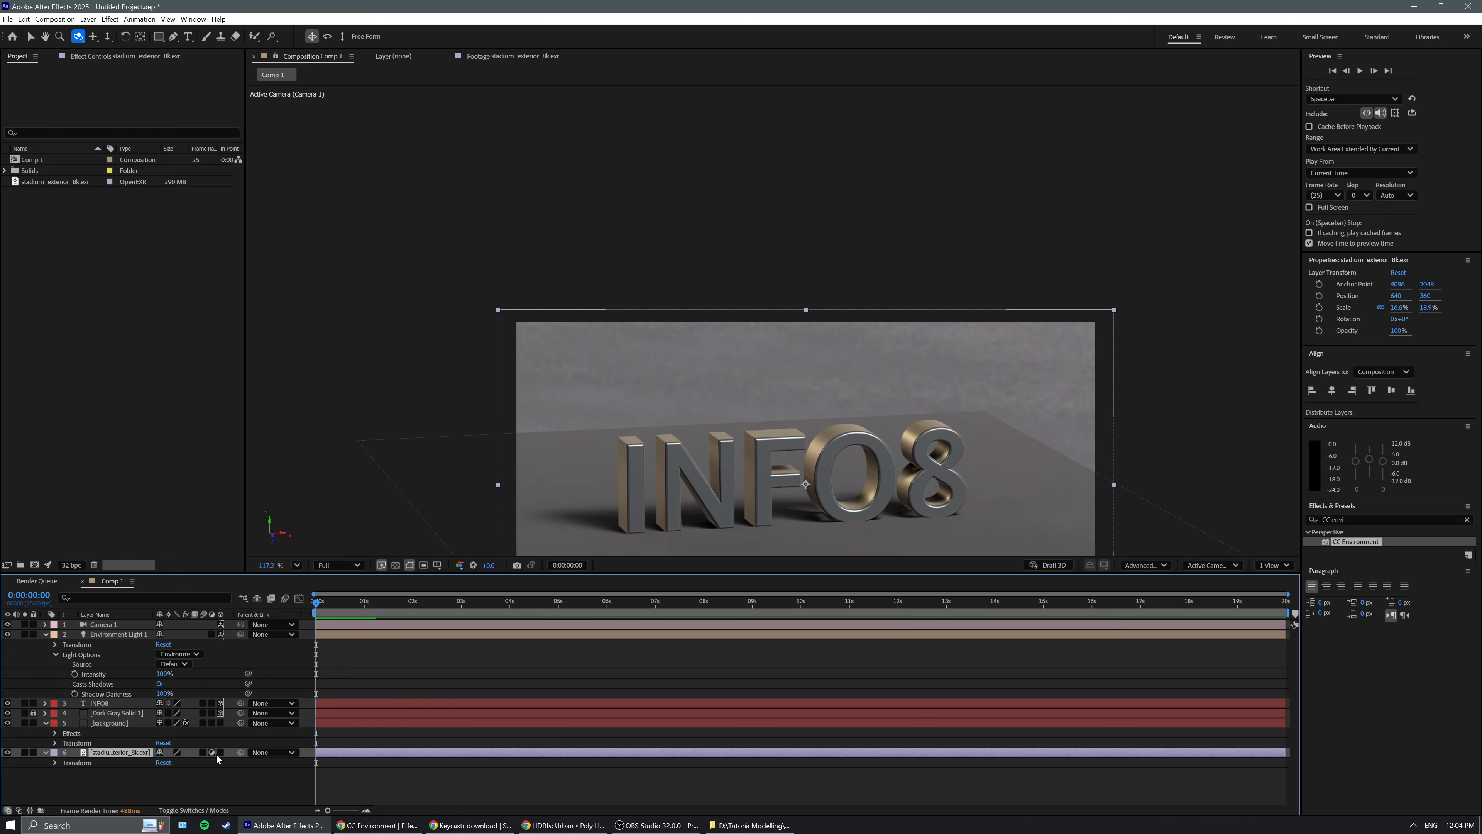
Hide the stadium_exterior_8k.exr layer and orbit the camera slightly around the INFO8 text.
left_click(7, 752)
left_click_drag(803, 434, 279, 478)
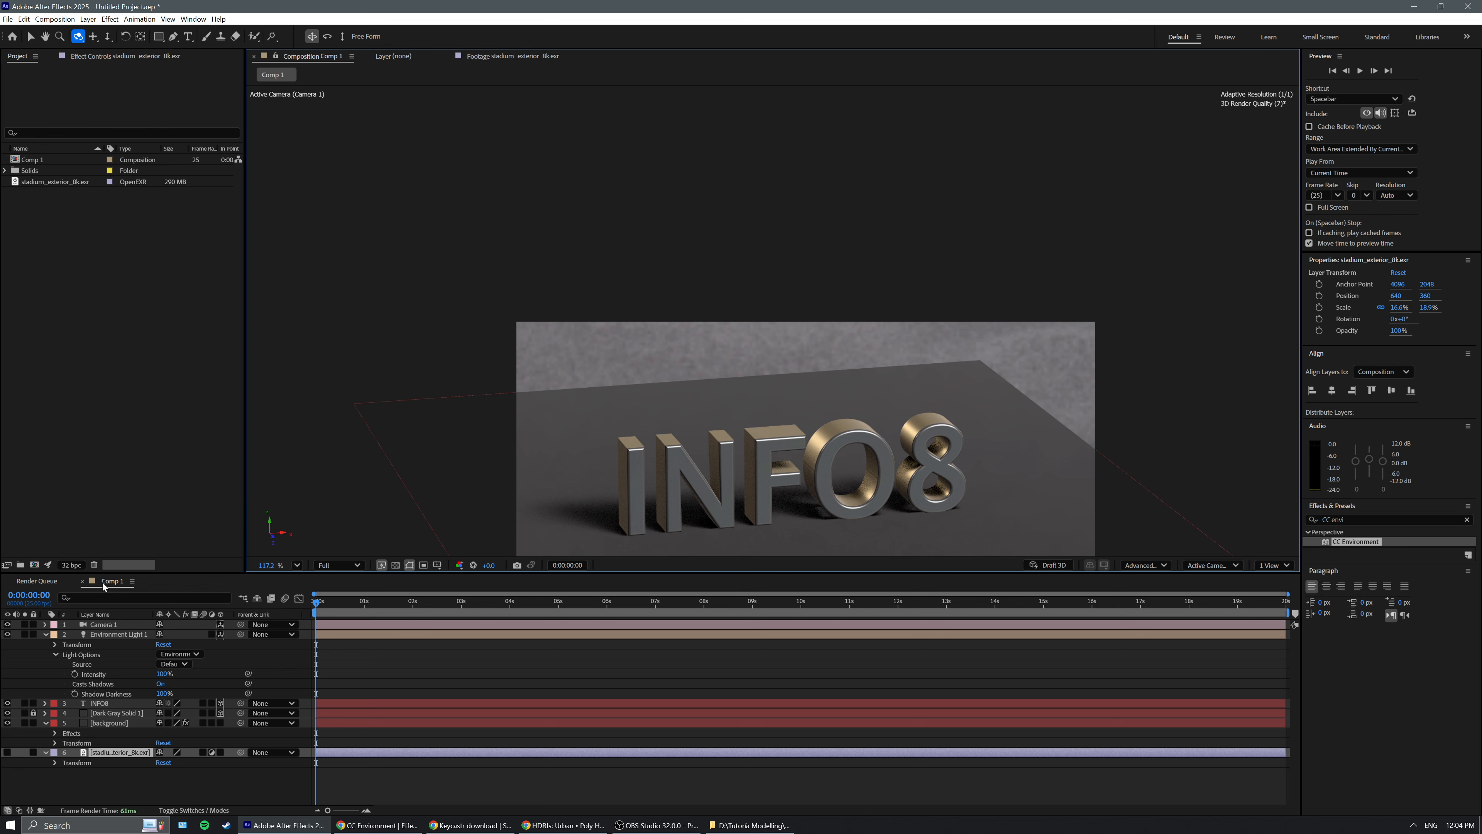
left_click(97, 789)
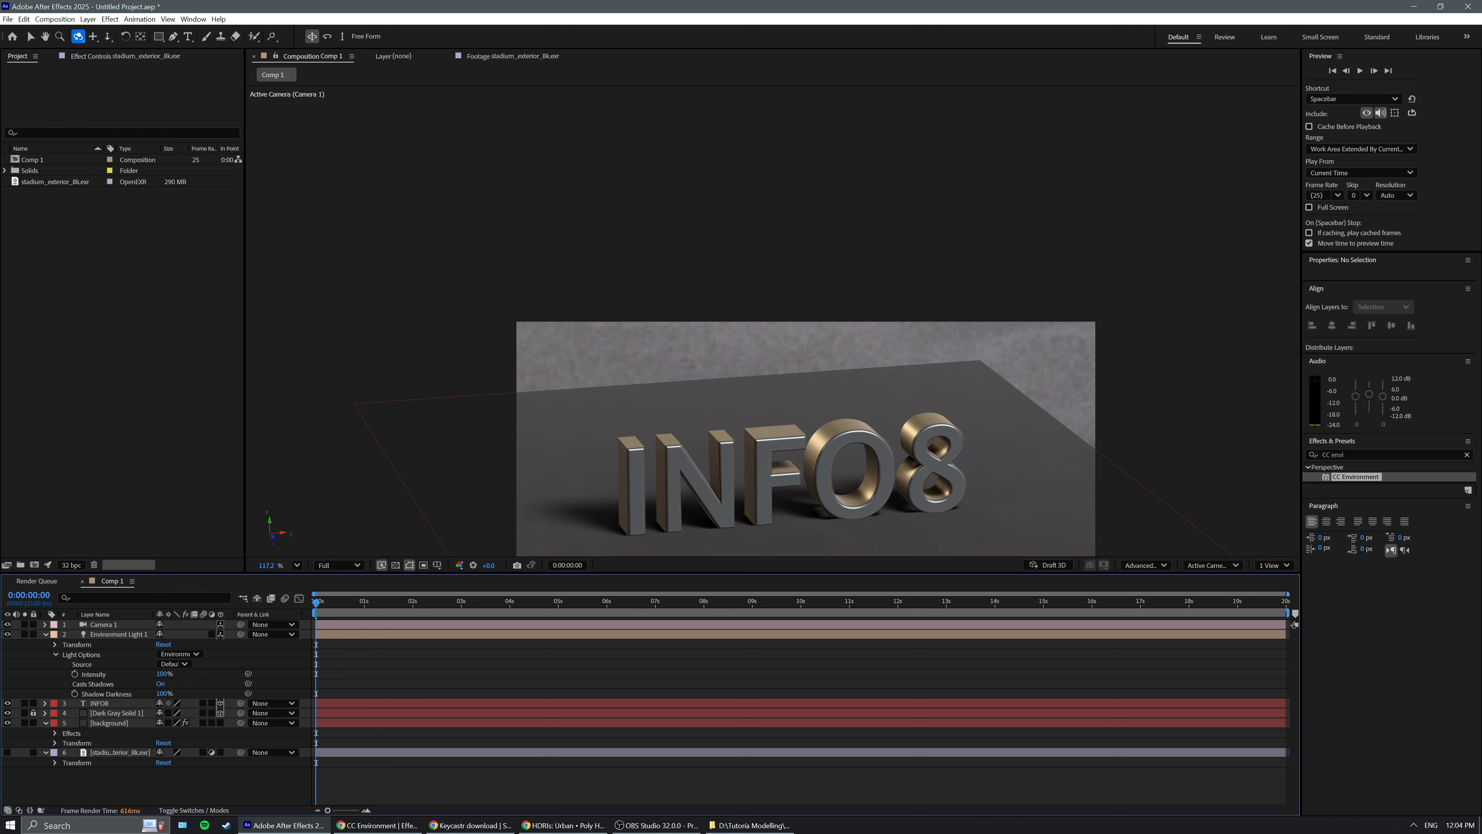
Switch to Chrome, search the web for videocopilot and open the Video Copilot website.
left_click(584, 823)
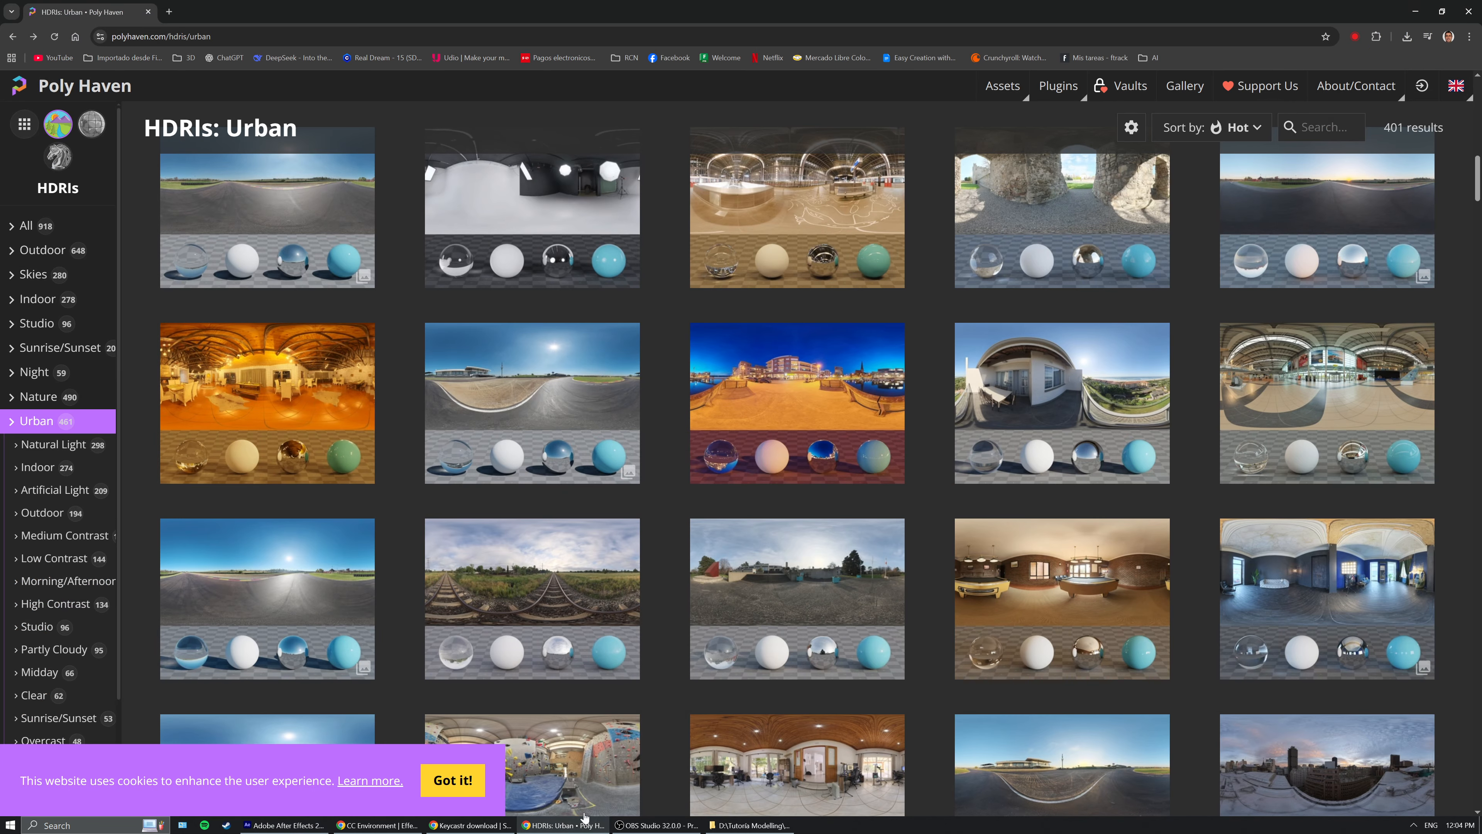
left_click(178, 35)
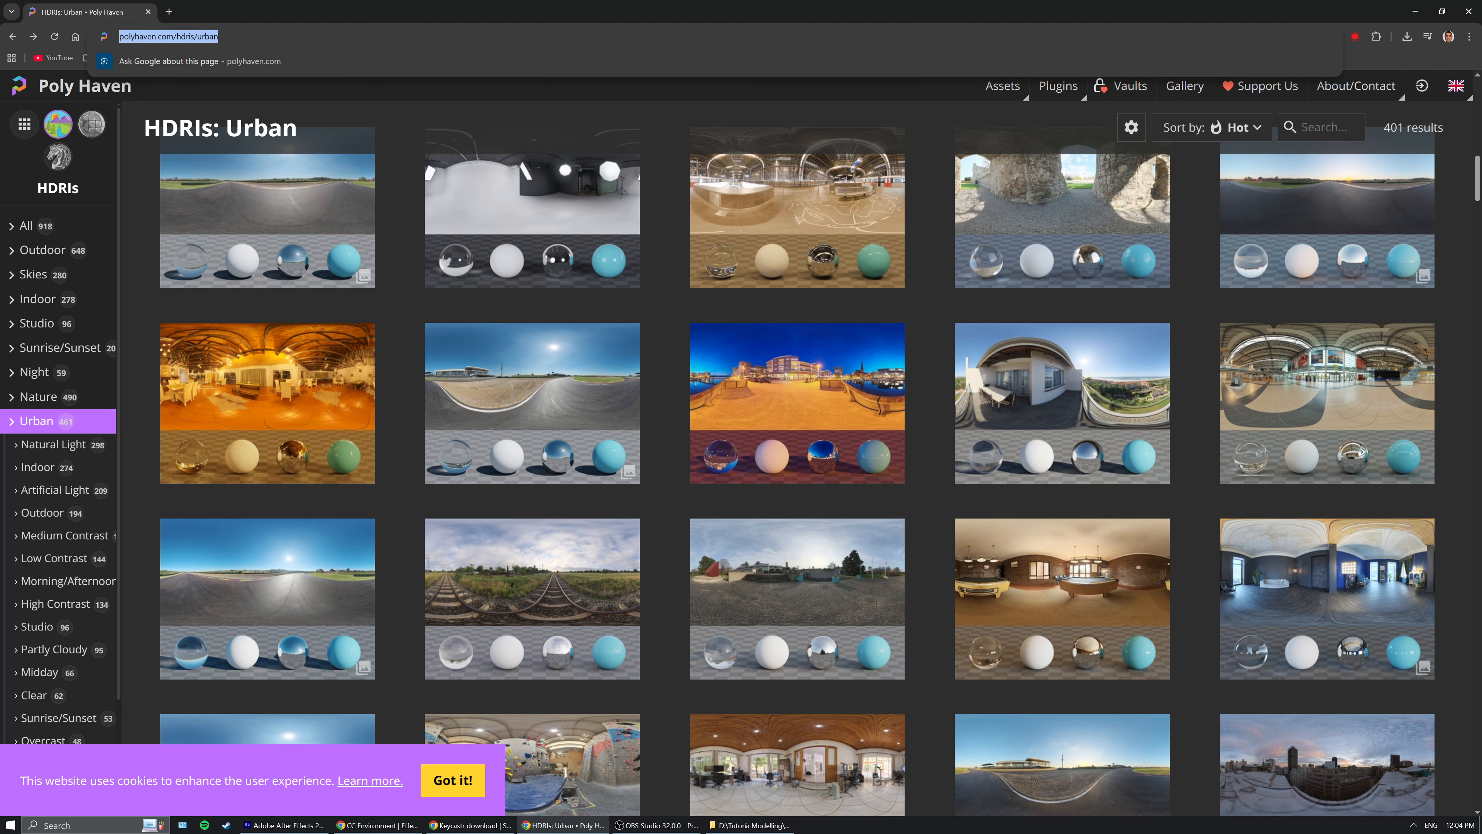
type("videocopilot")
key("Return")
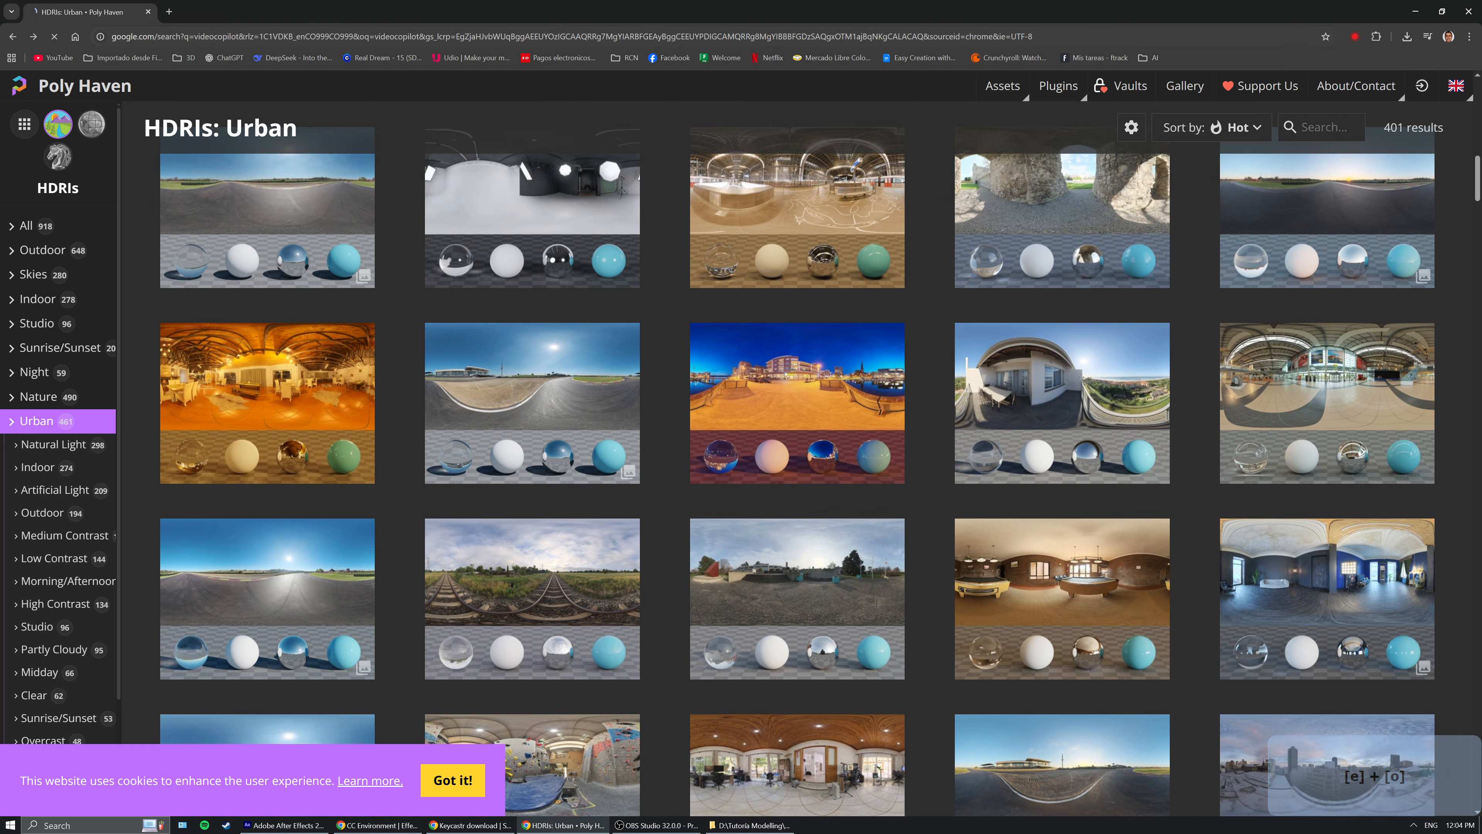
double_click(344, 22)
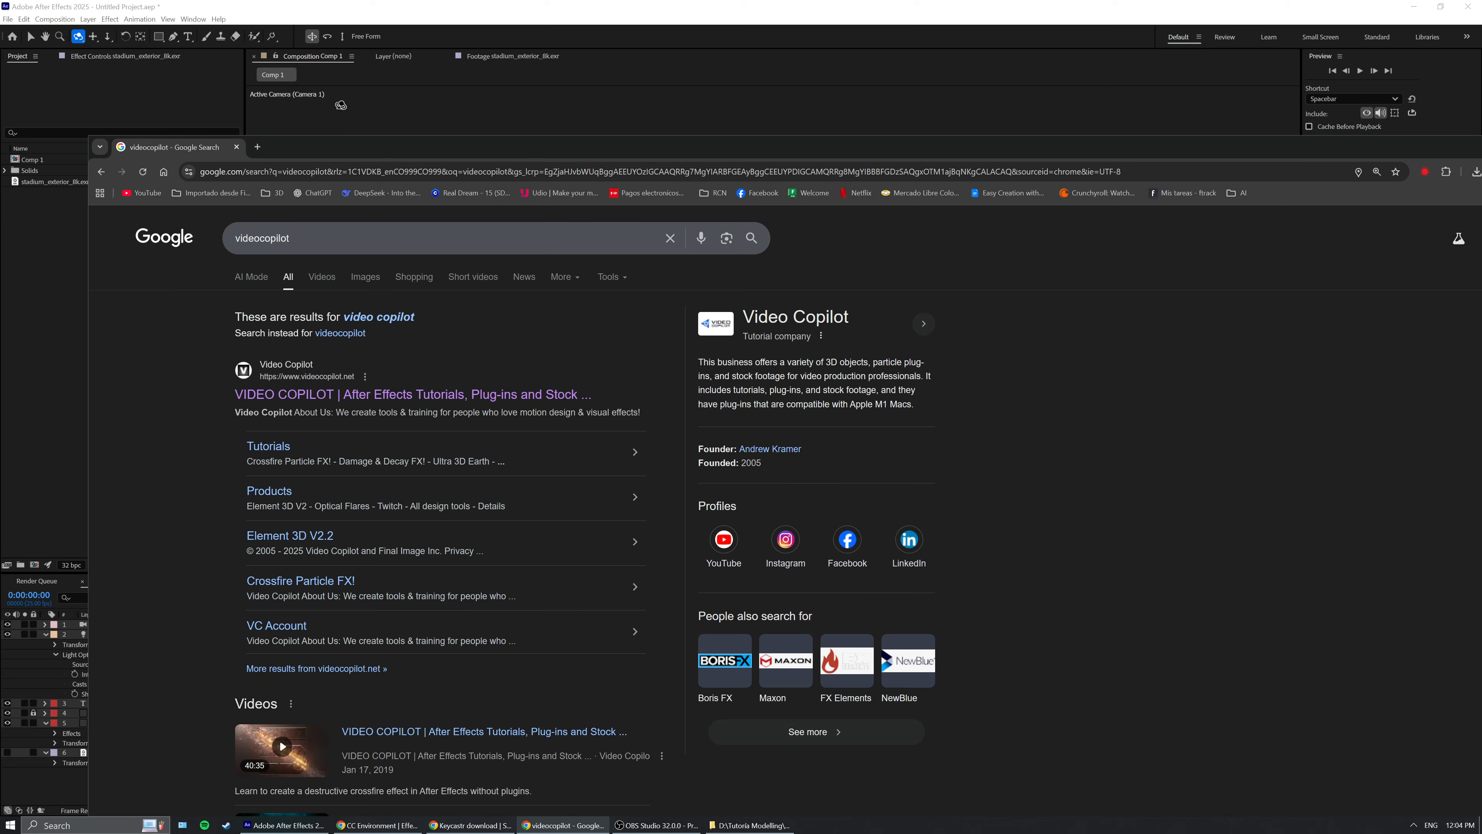
double_click(376, 164)
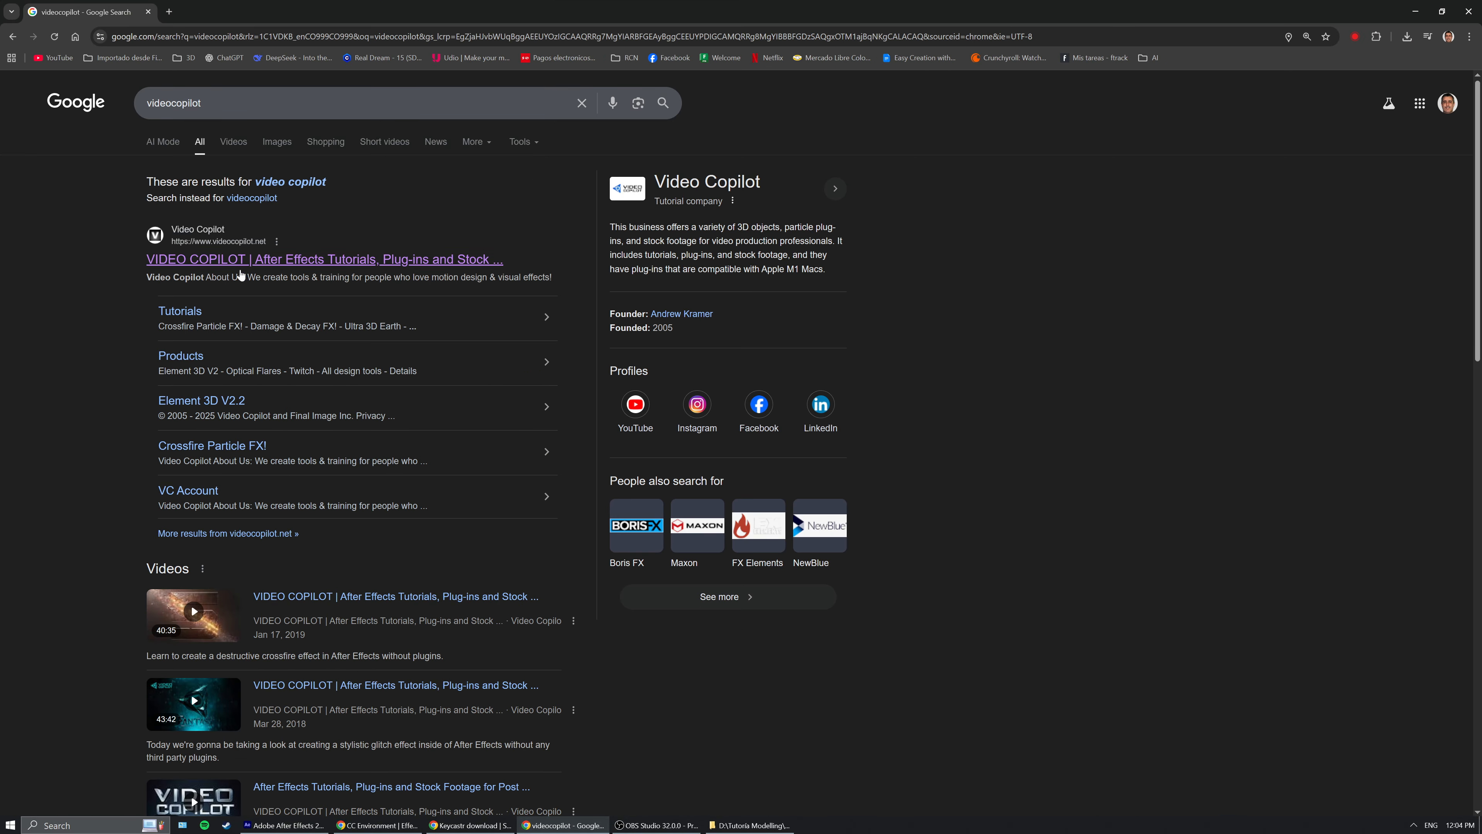
left_click(278, 260)
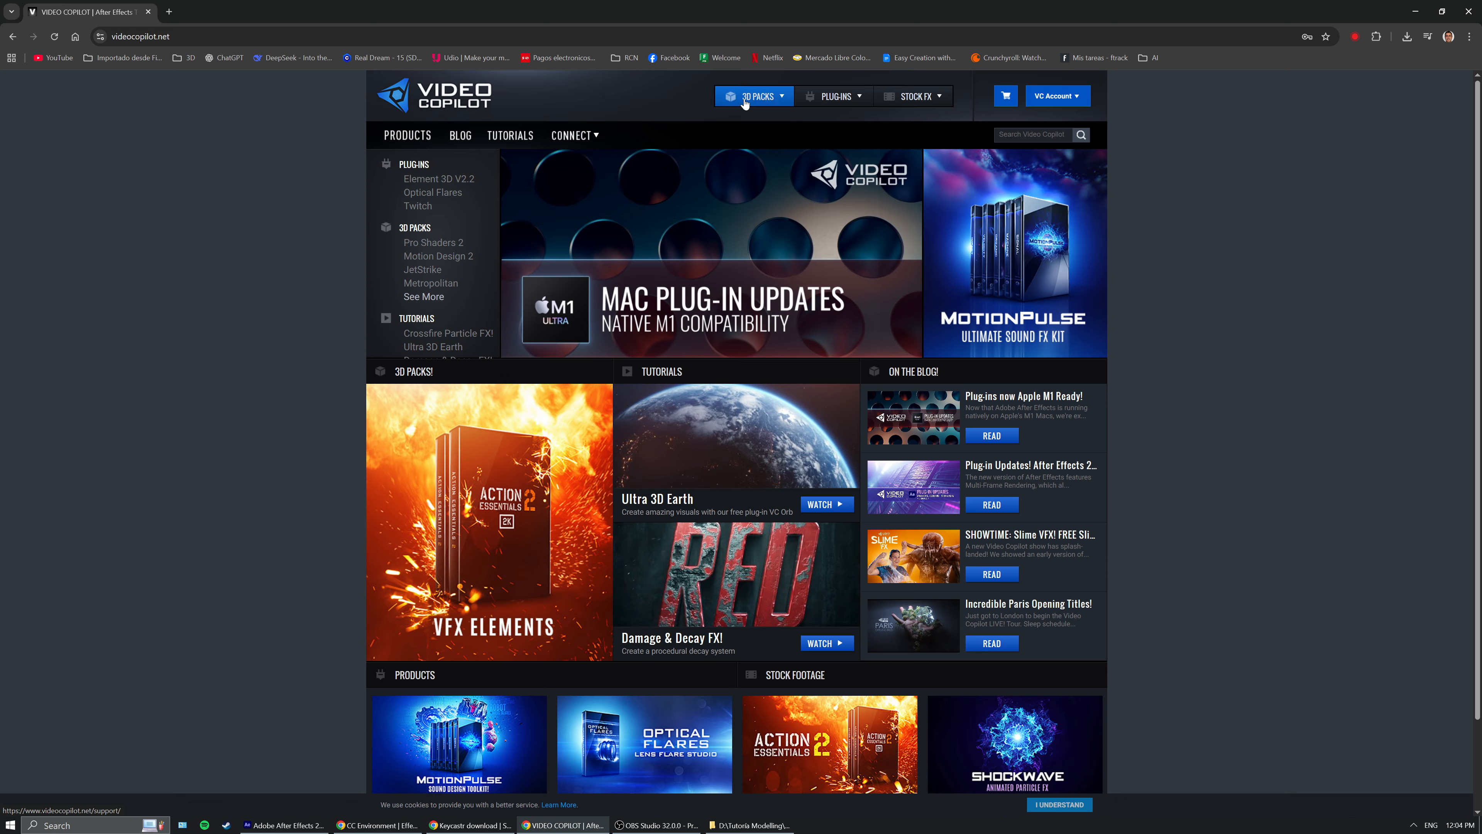
Browse the Video Copilot home page, open the Element 3D V2.2 product page and go to its demo.
scroll(729, 753, "down", 2)
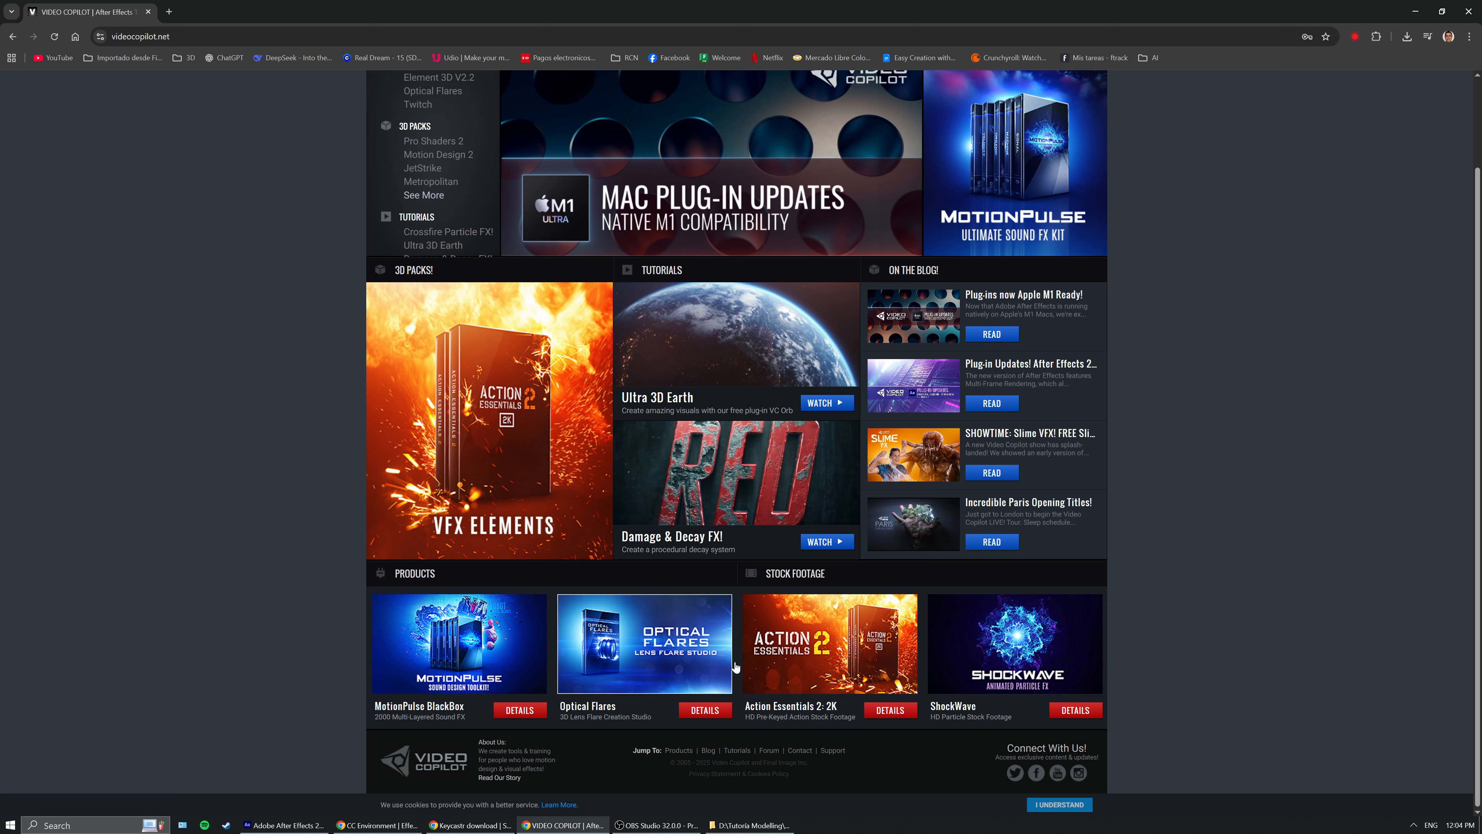
scroll(793, 644, "up", 2)
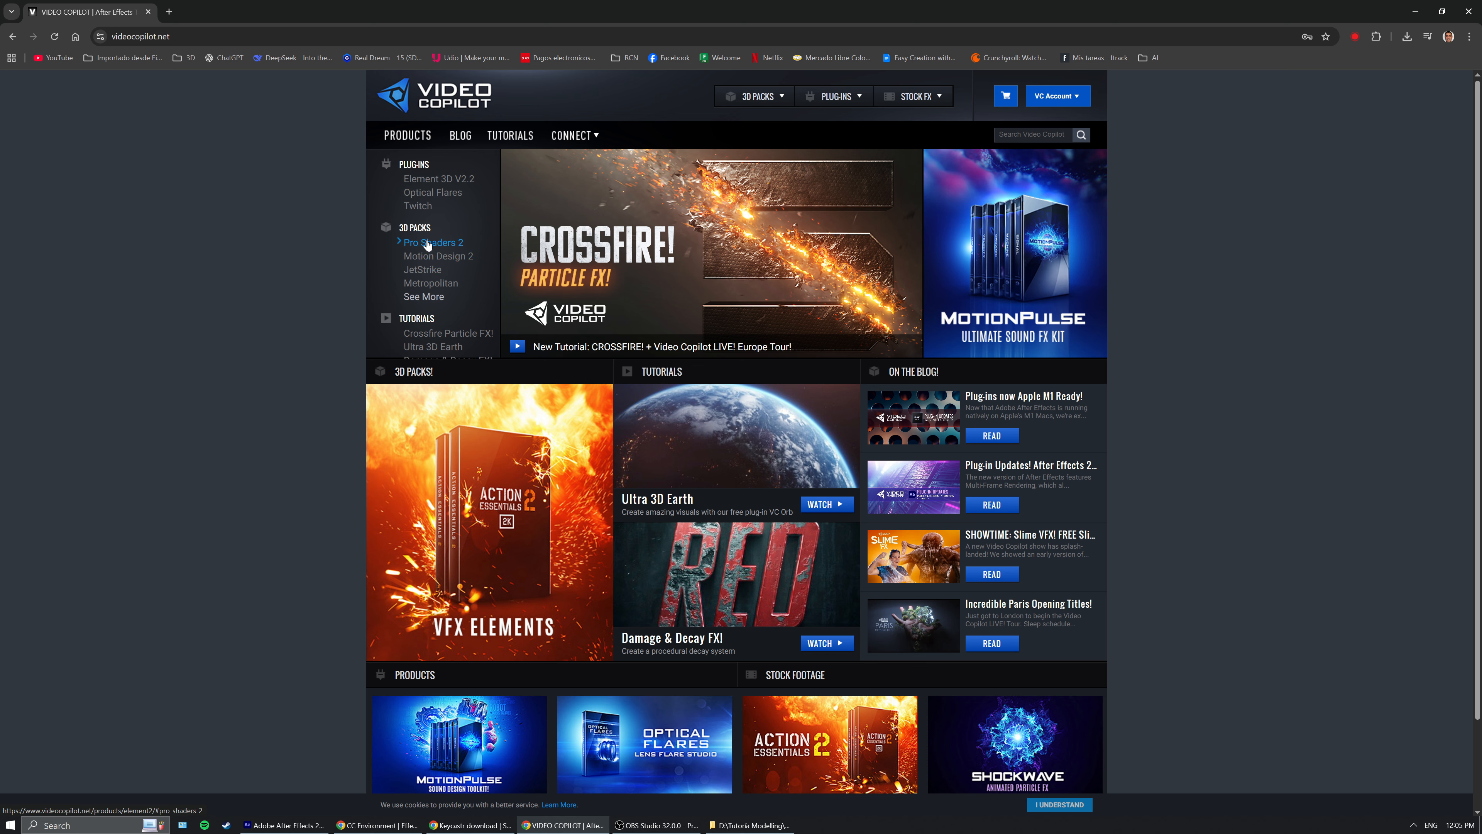
left_click(439, 180)
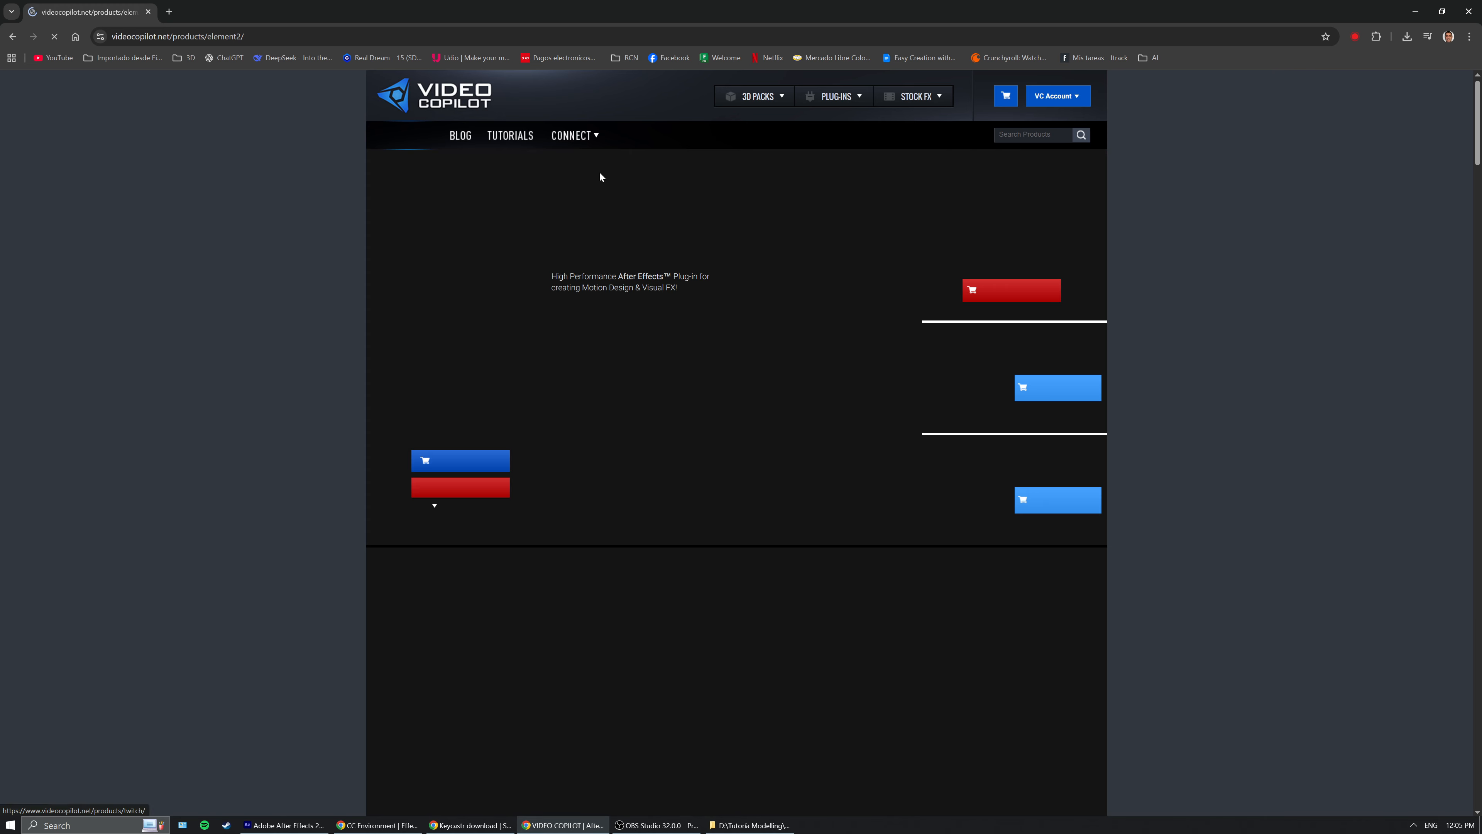
scroll(645, 404, "down", 5)
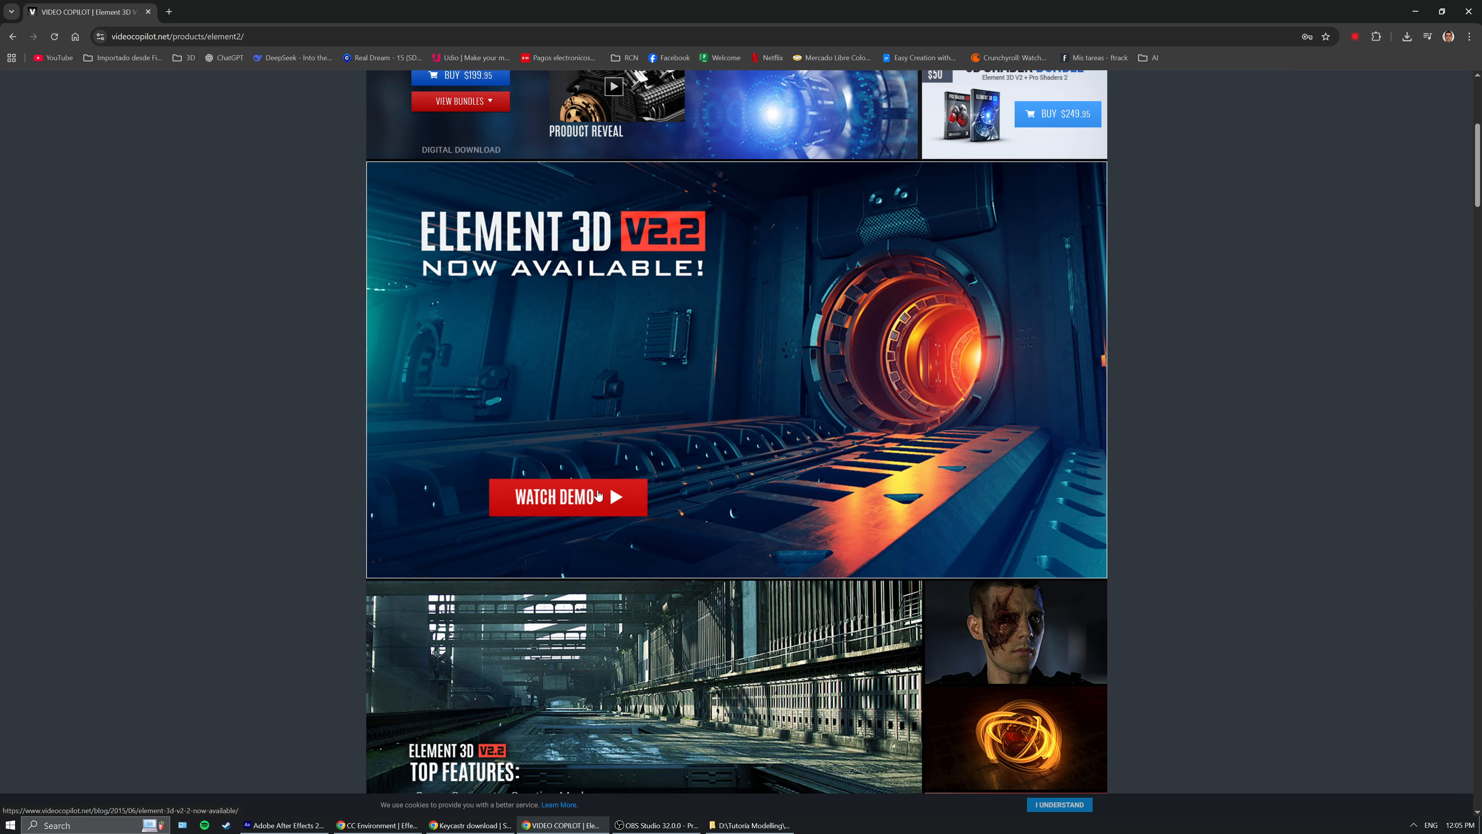
left_click(598, 495)
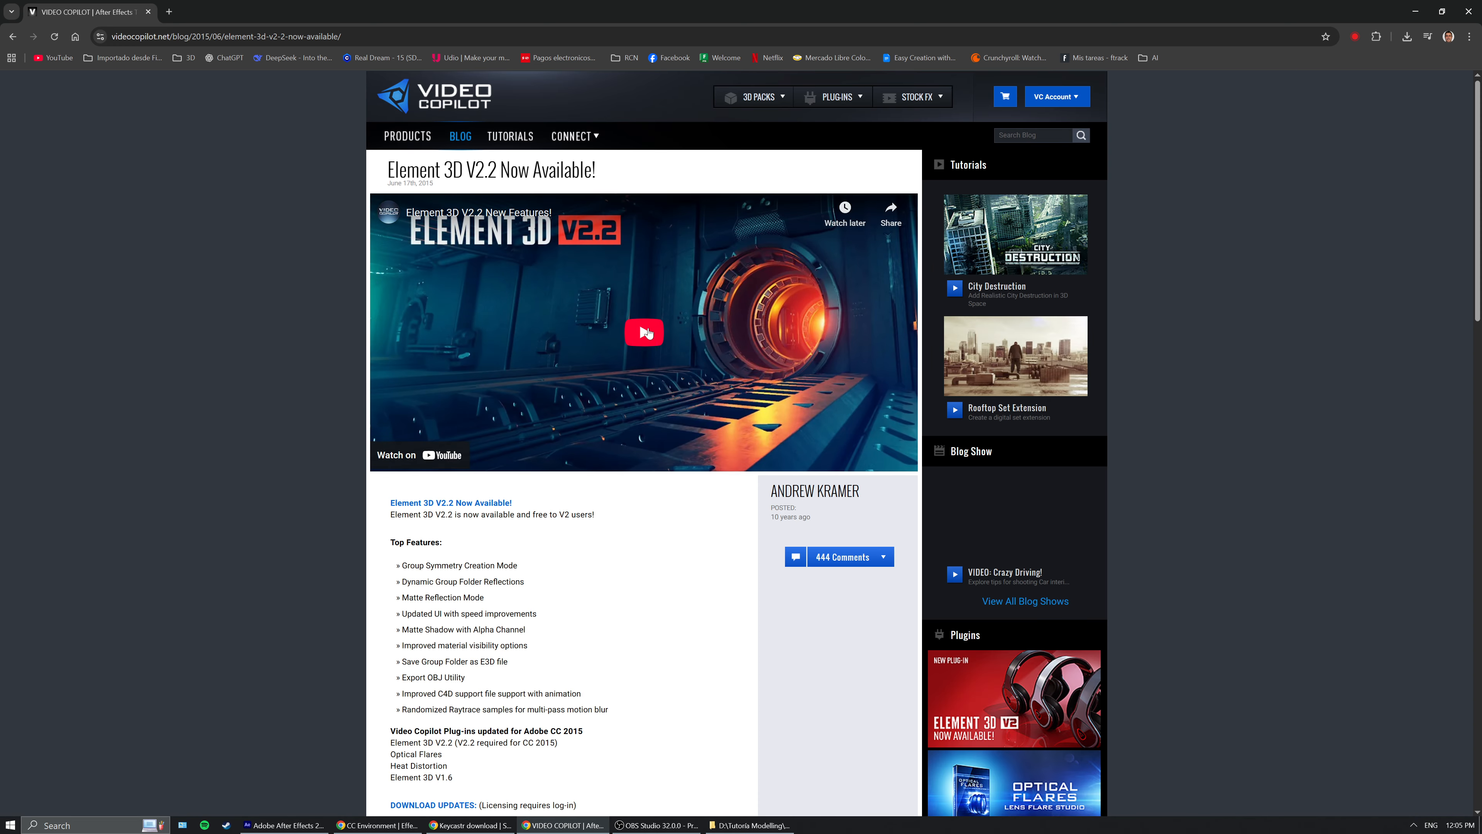
Watch the Element 3D V2.2 New Features video in full screen, skip to 0:45, pause it and leave full screen.
left_click(647, 332)
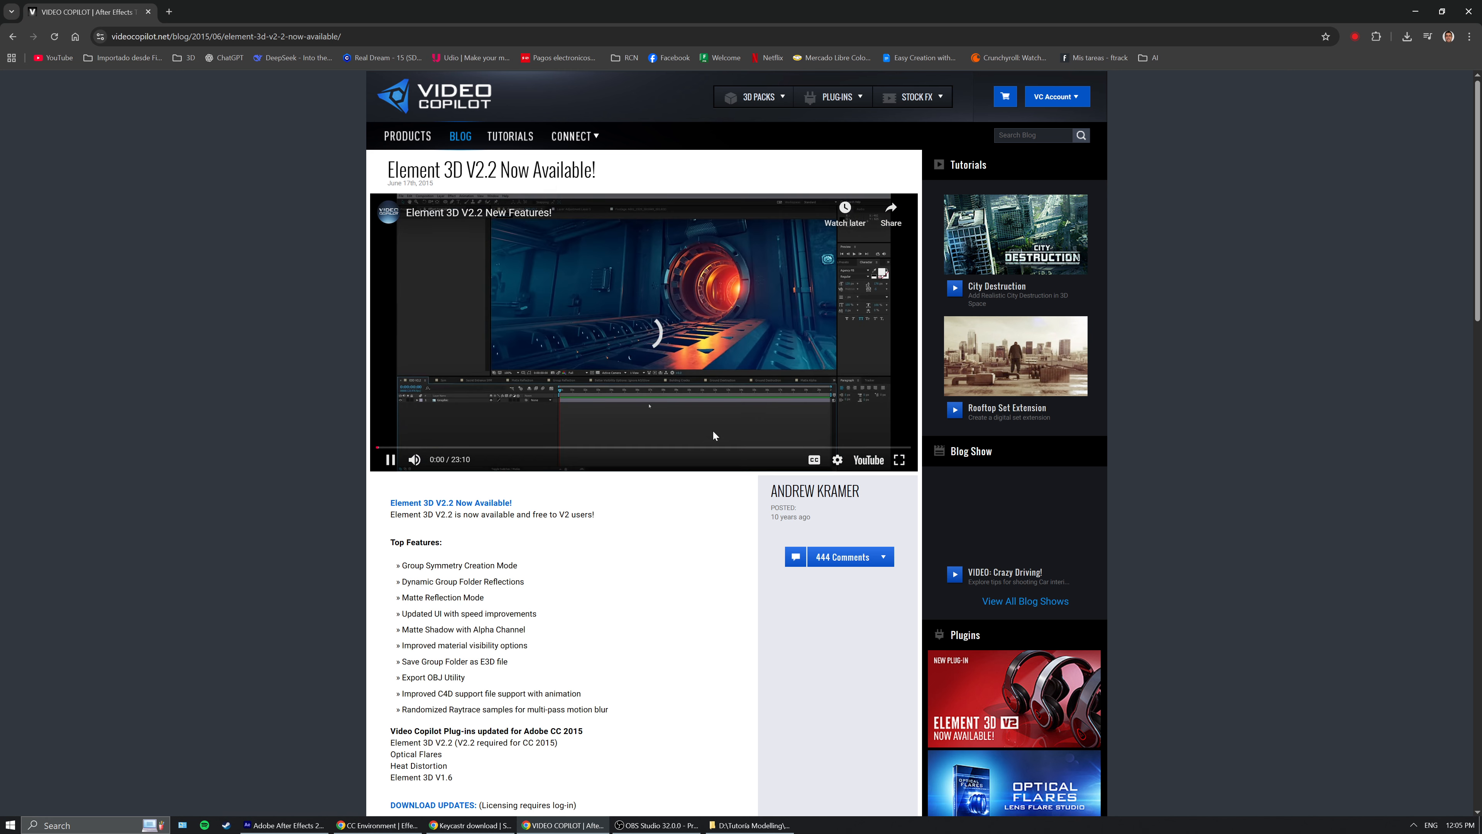
left_click(440, 460)
left_click_drag(437, 462, 431, 466)
key("f")
left_click(808, 468)
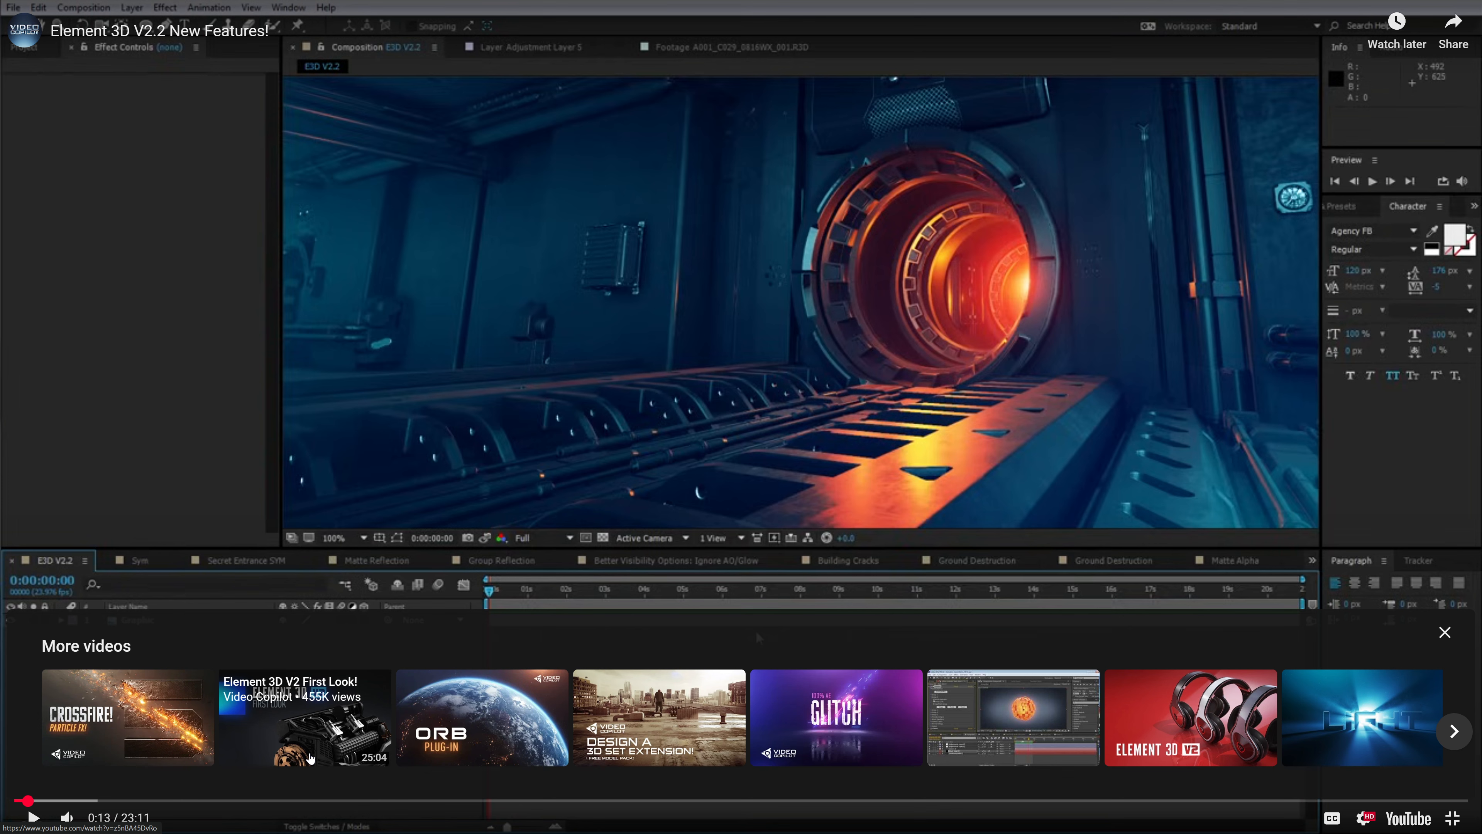
key("space")
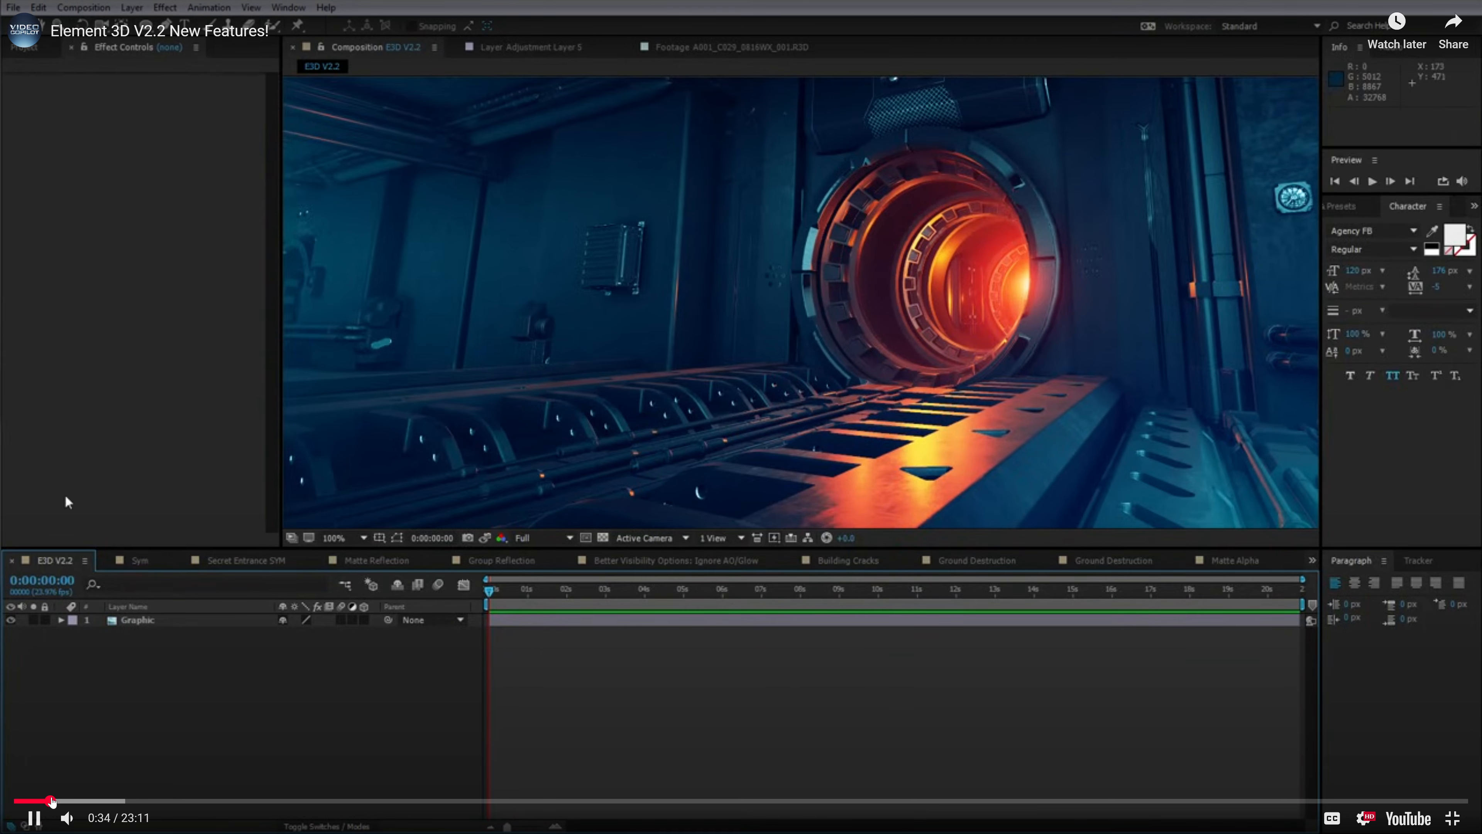
left_click(60, 802)
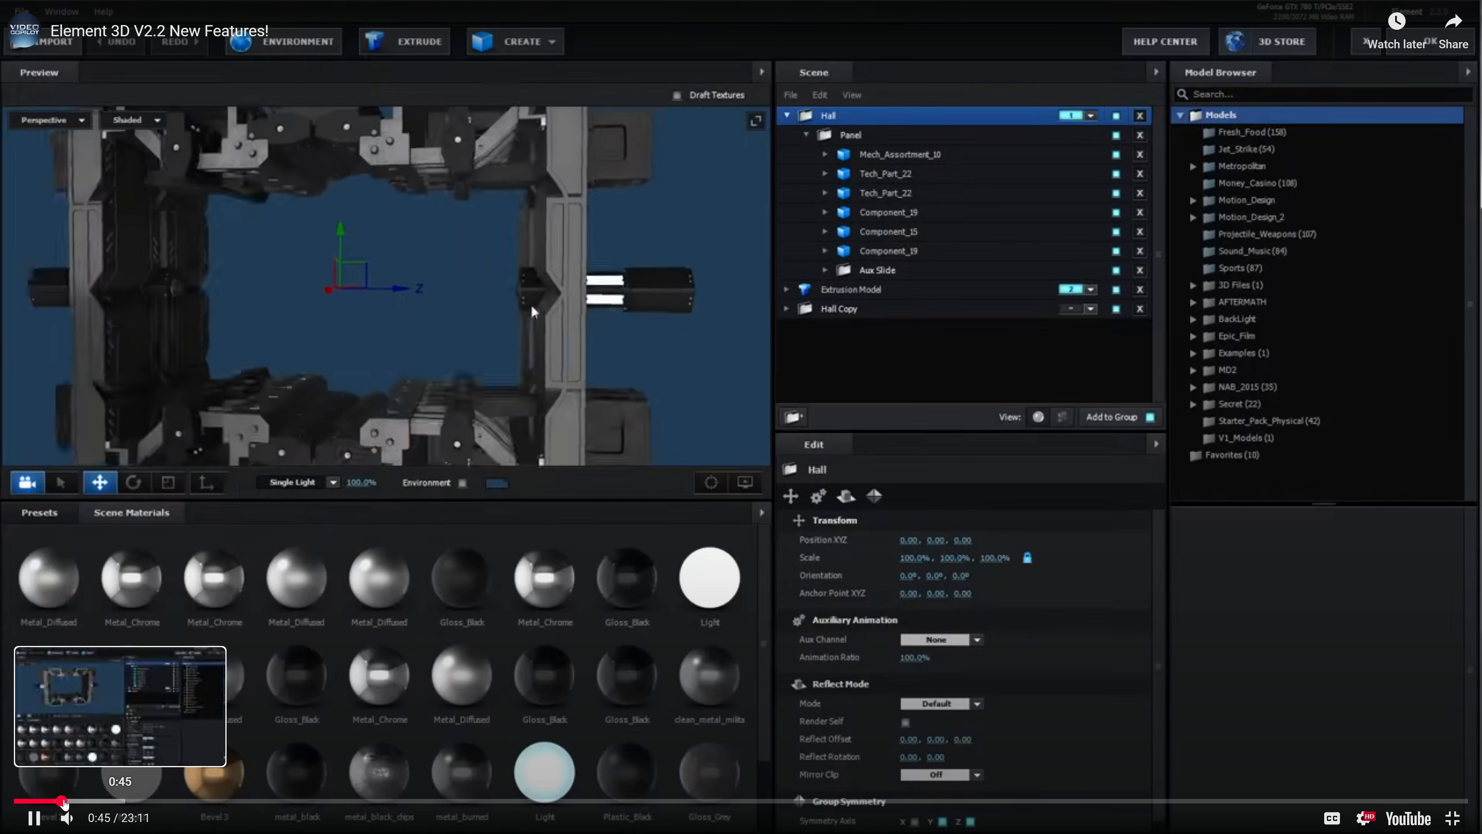
left_click(468, 365)
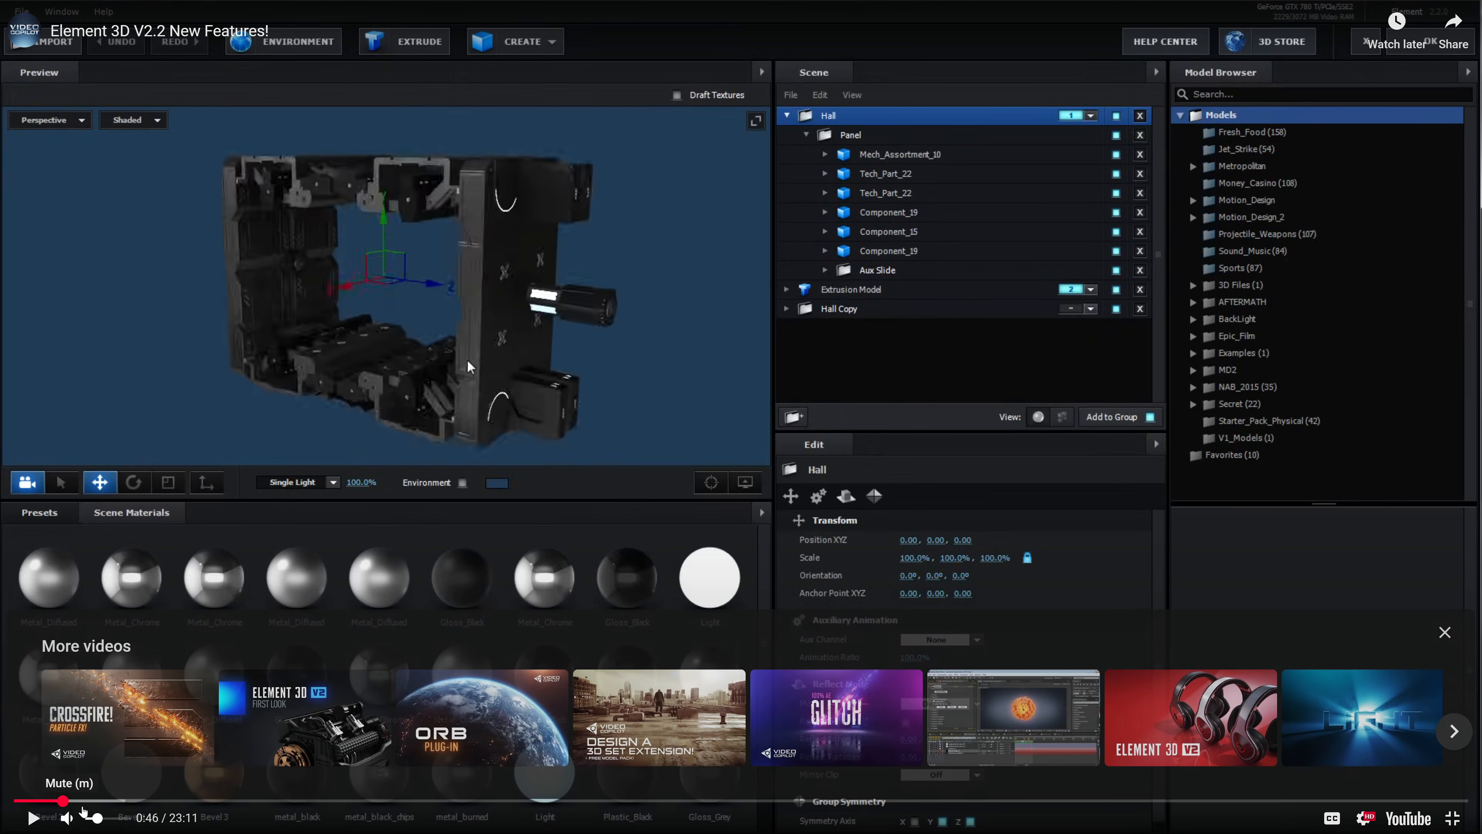
key("Escape")
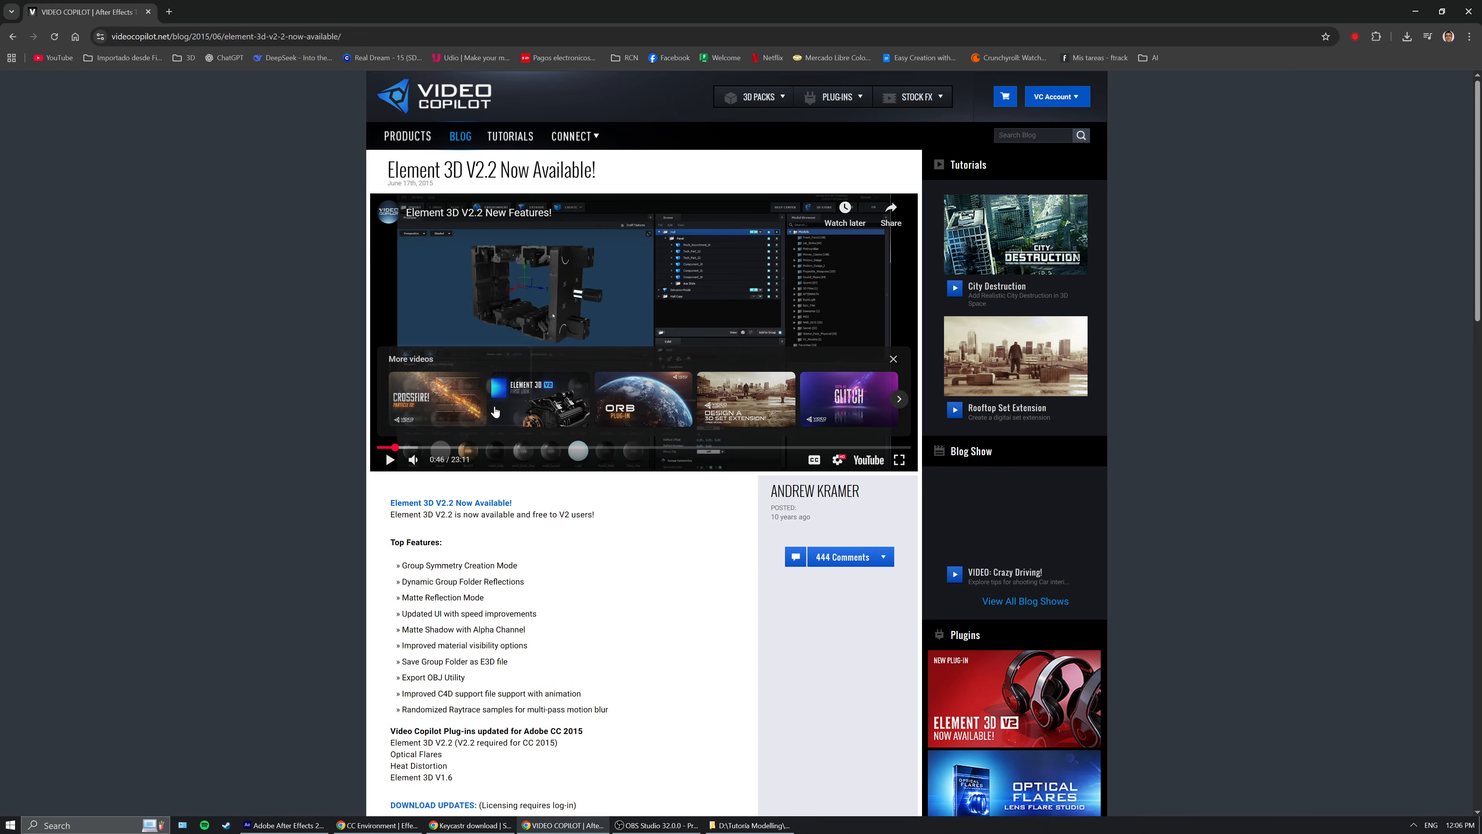
key("f")
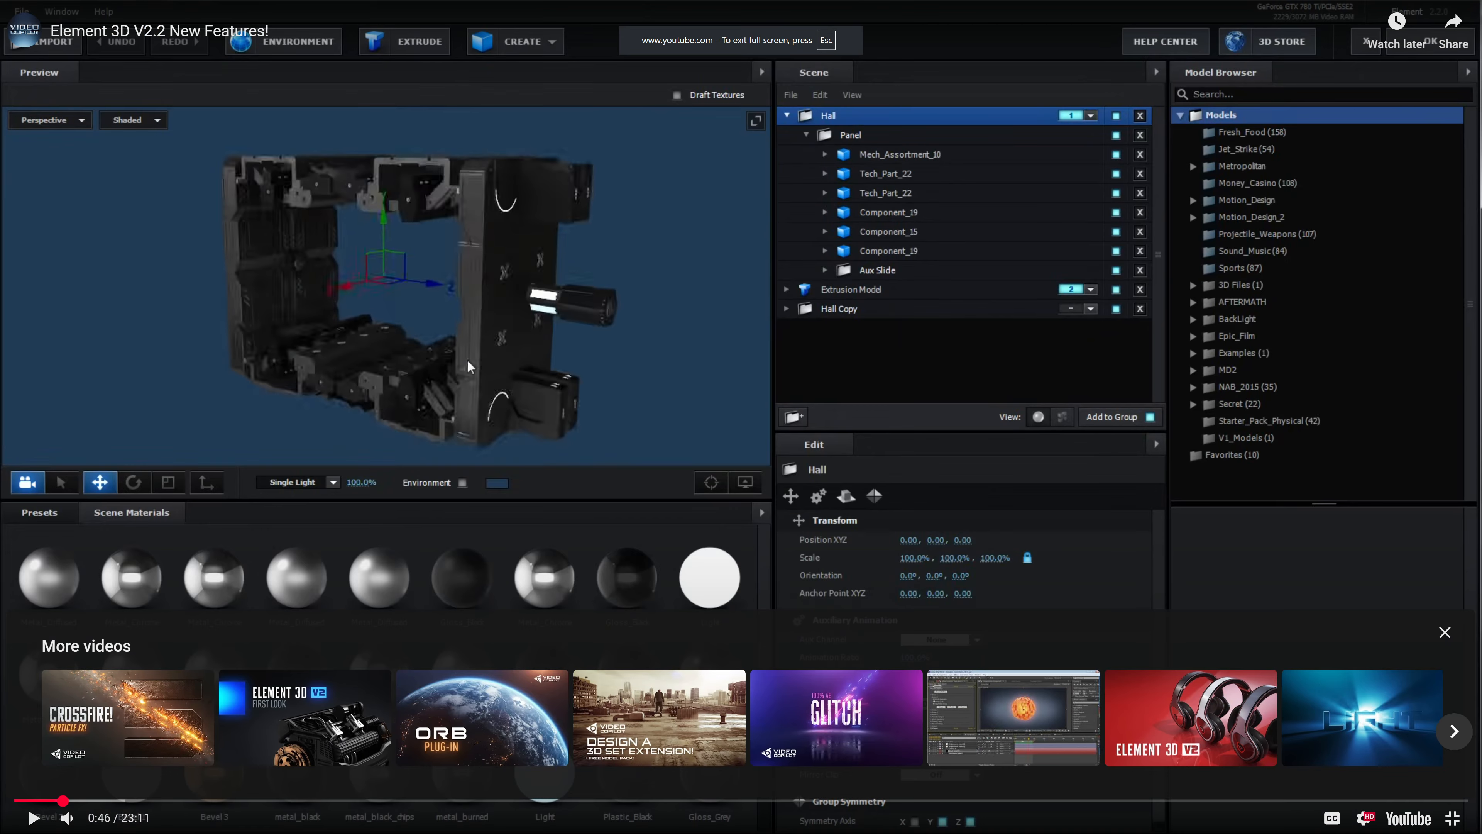
key("Escape")
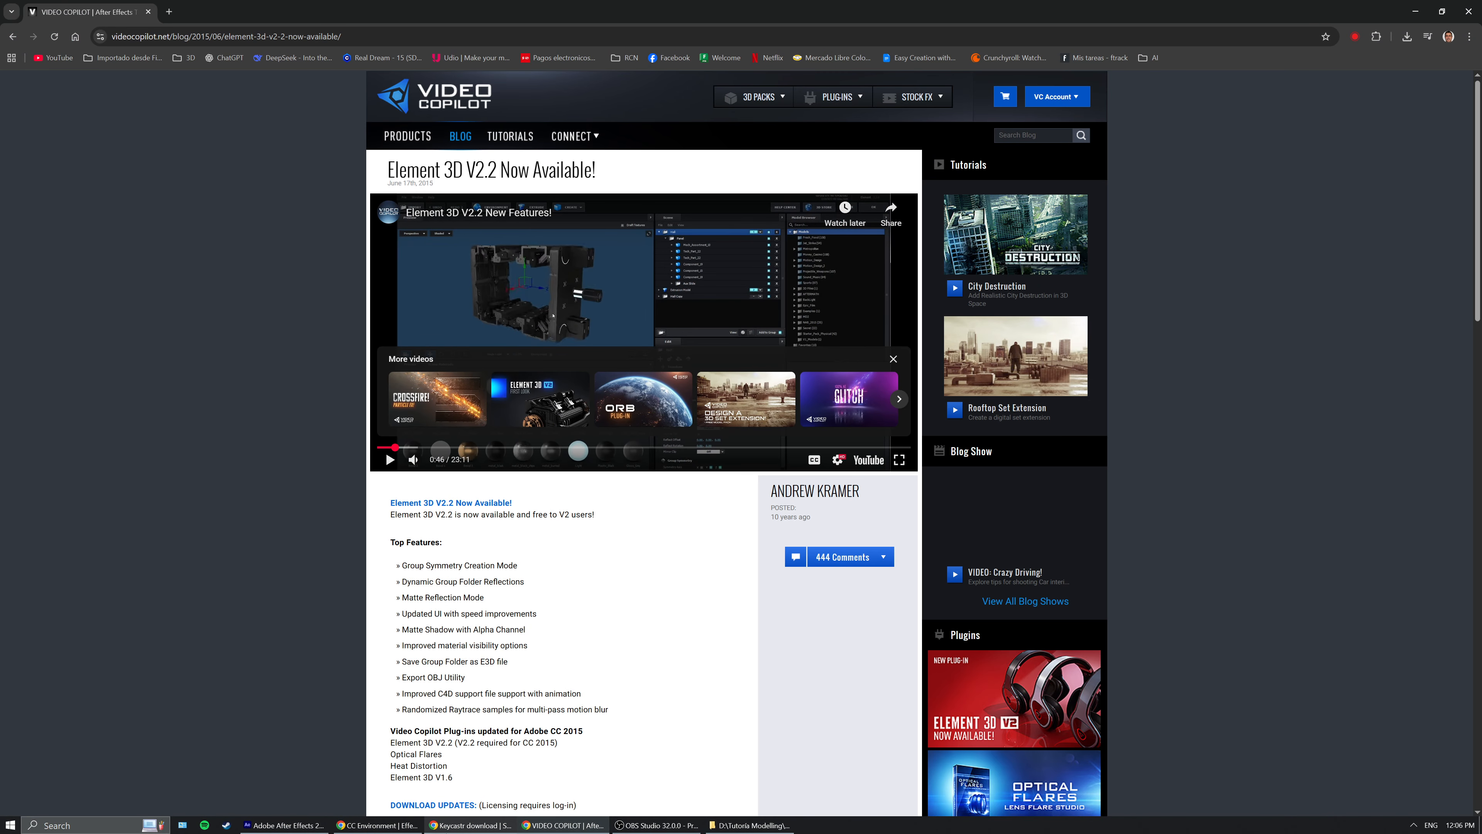
Switch back to After Effects, show the background layer's CC Environment settings and orbit the camera around the INFO8 text.
left_click(310, 829)
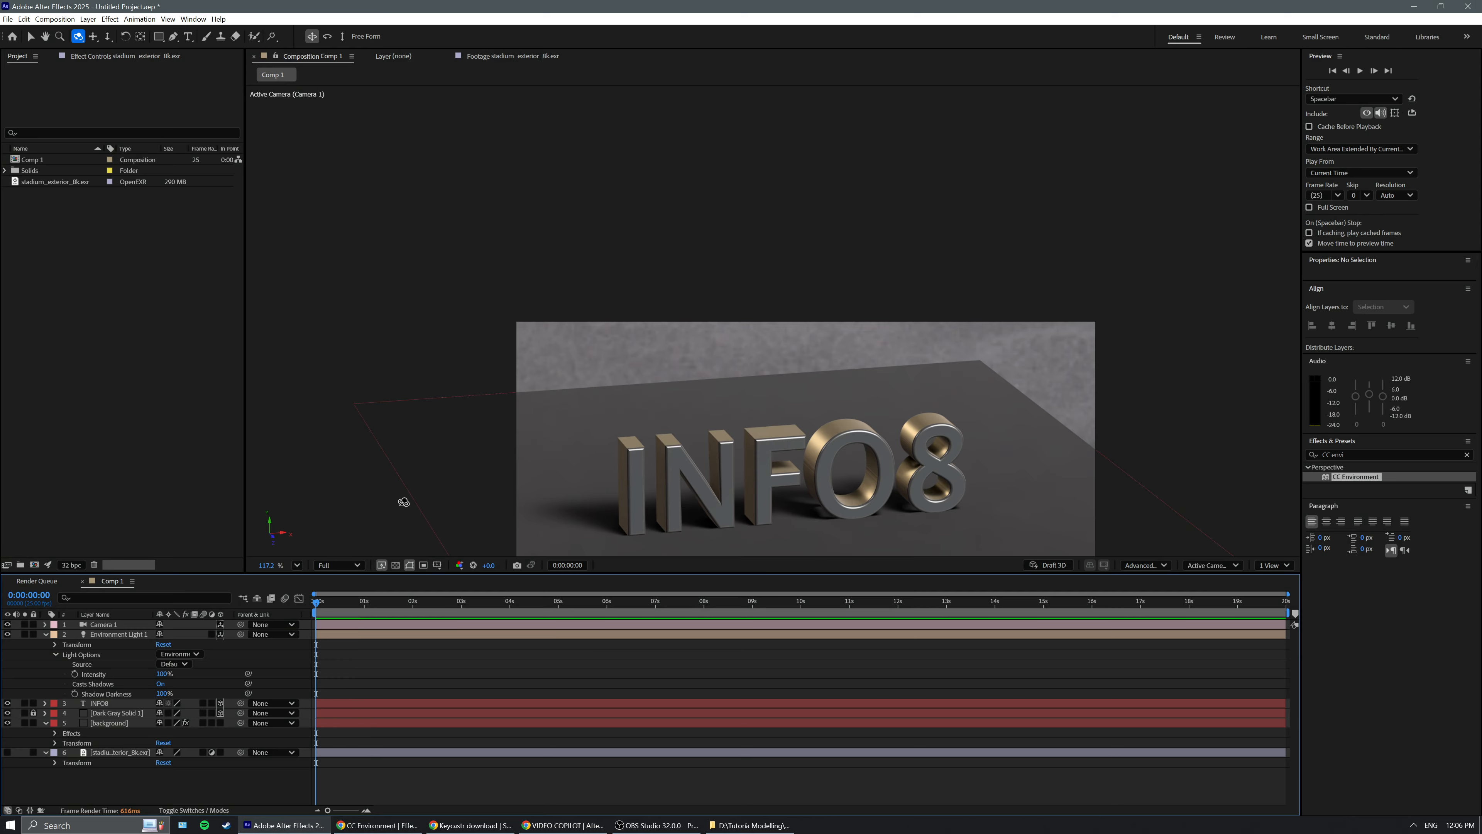
left_click(113, 753)
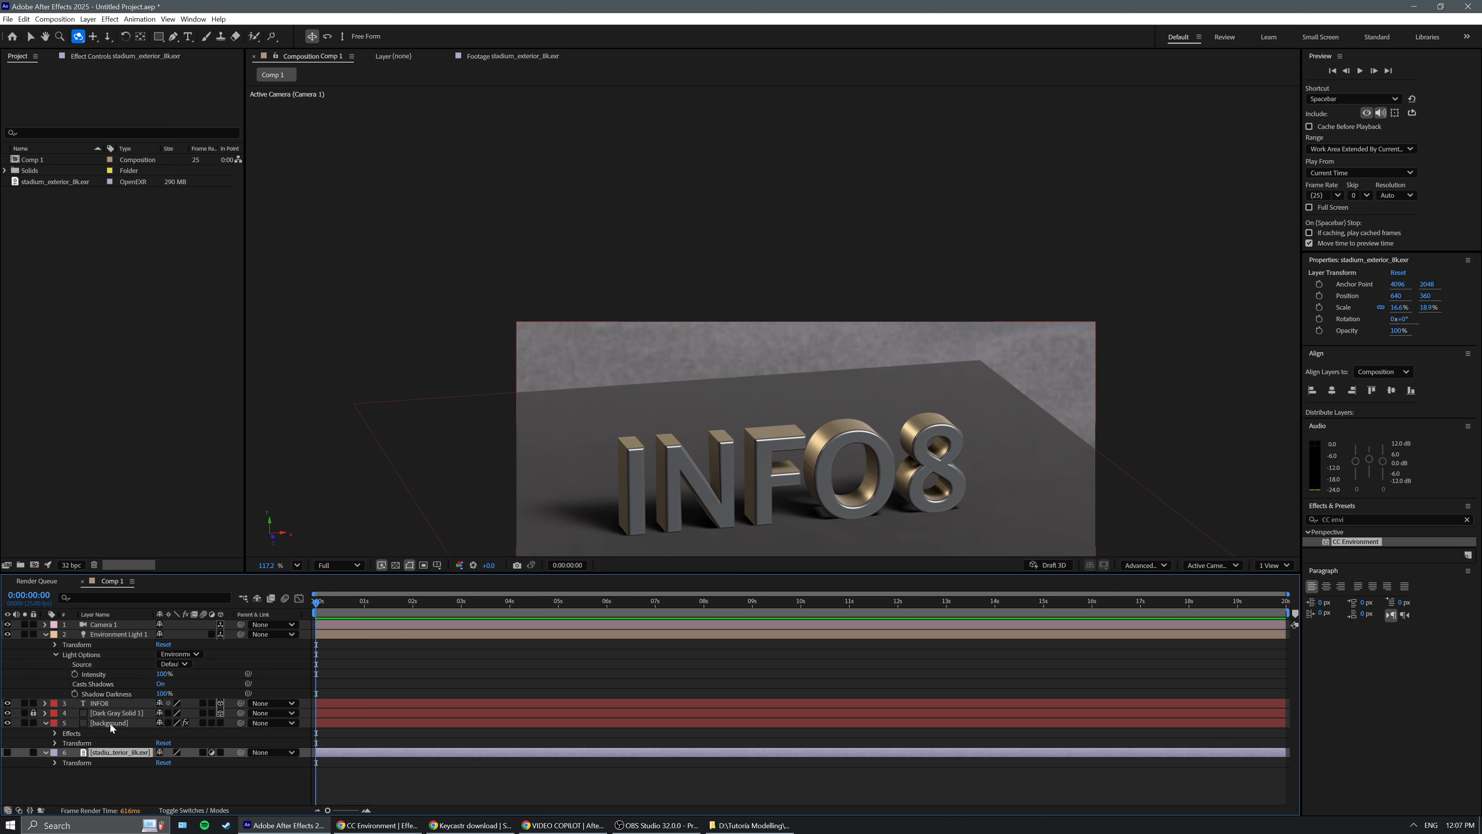
left_click(111, 723)
left_click(94, 58)
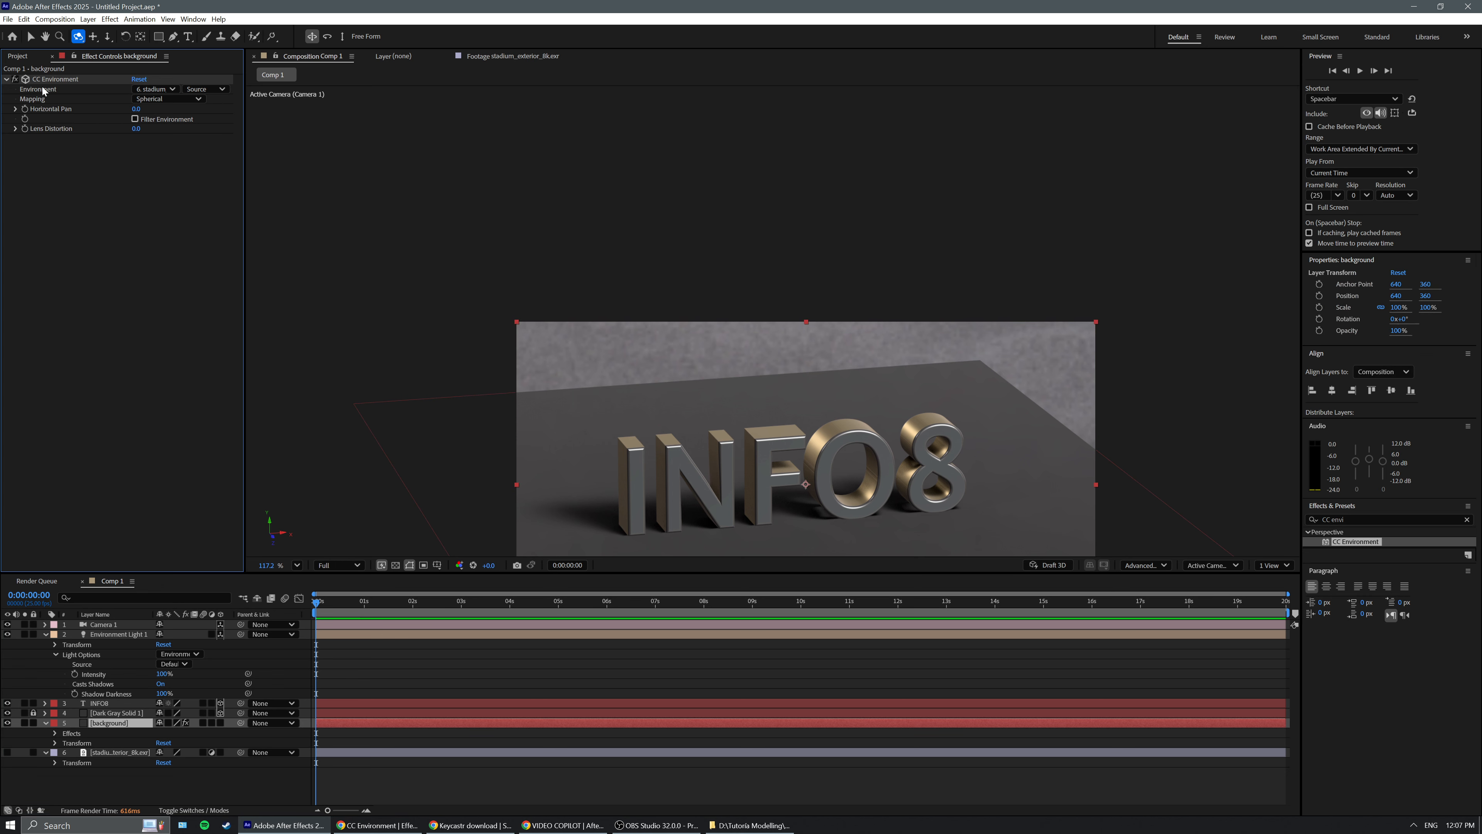
left_click_drag(855, 414, 793, 524)
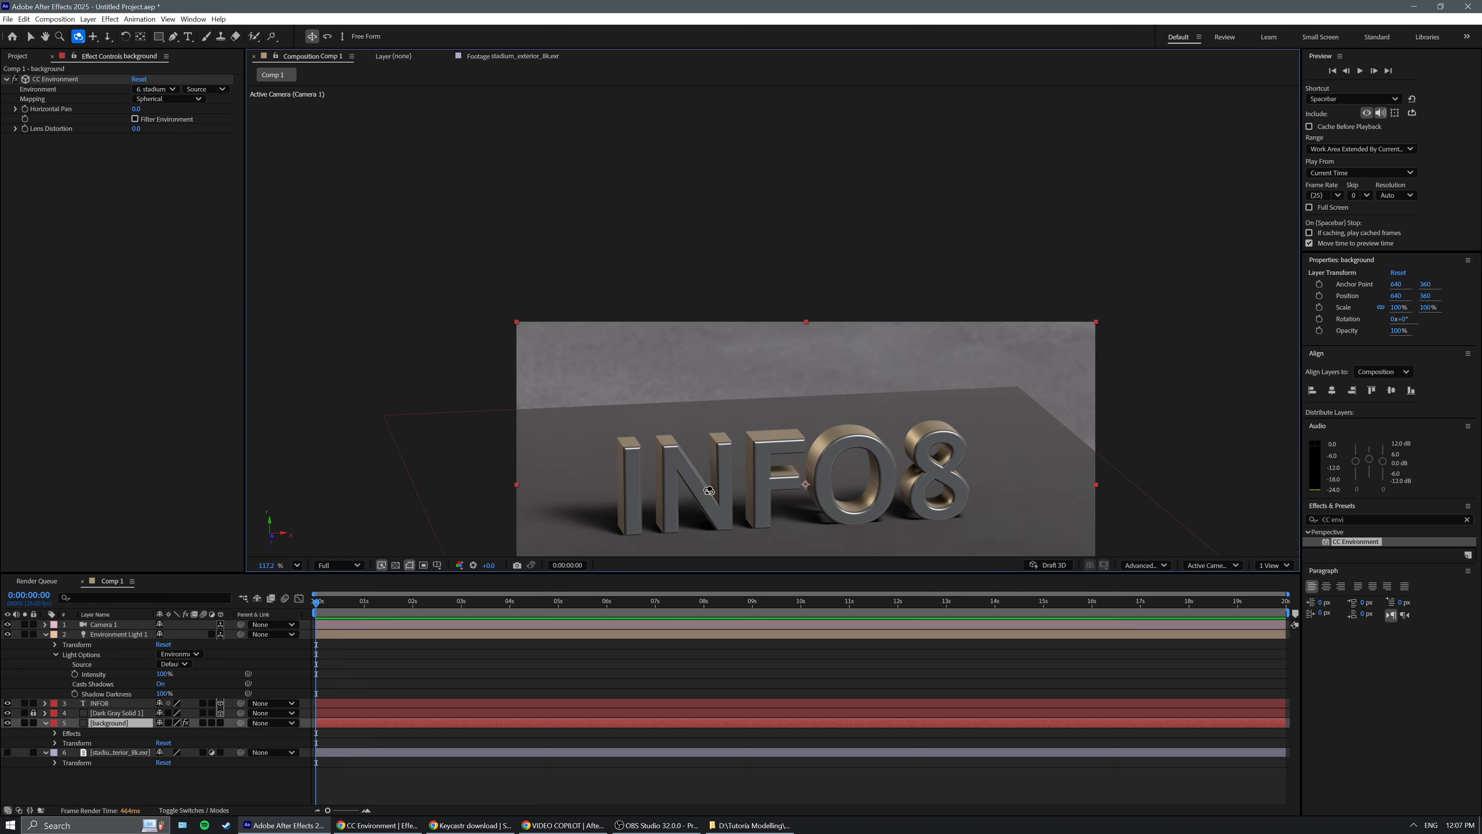
scroll(642, 523, "up", 8)
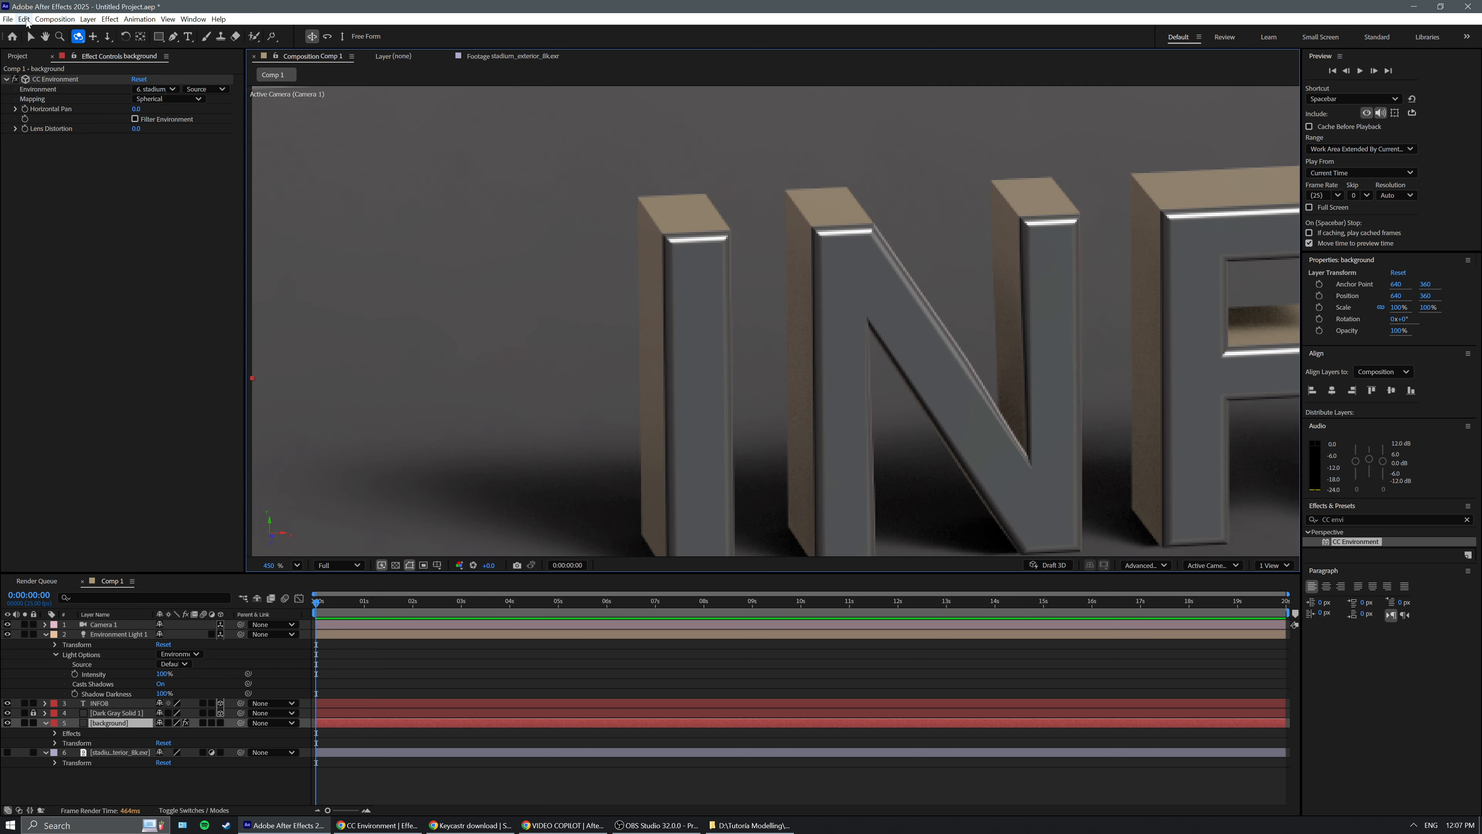
Examine the enabled and disabled features of the Advanced 3D renderer in Comp 1's composition settings.
left_click(61, 20)
left_click(62, 49)
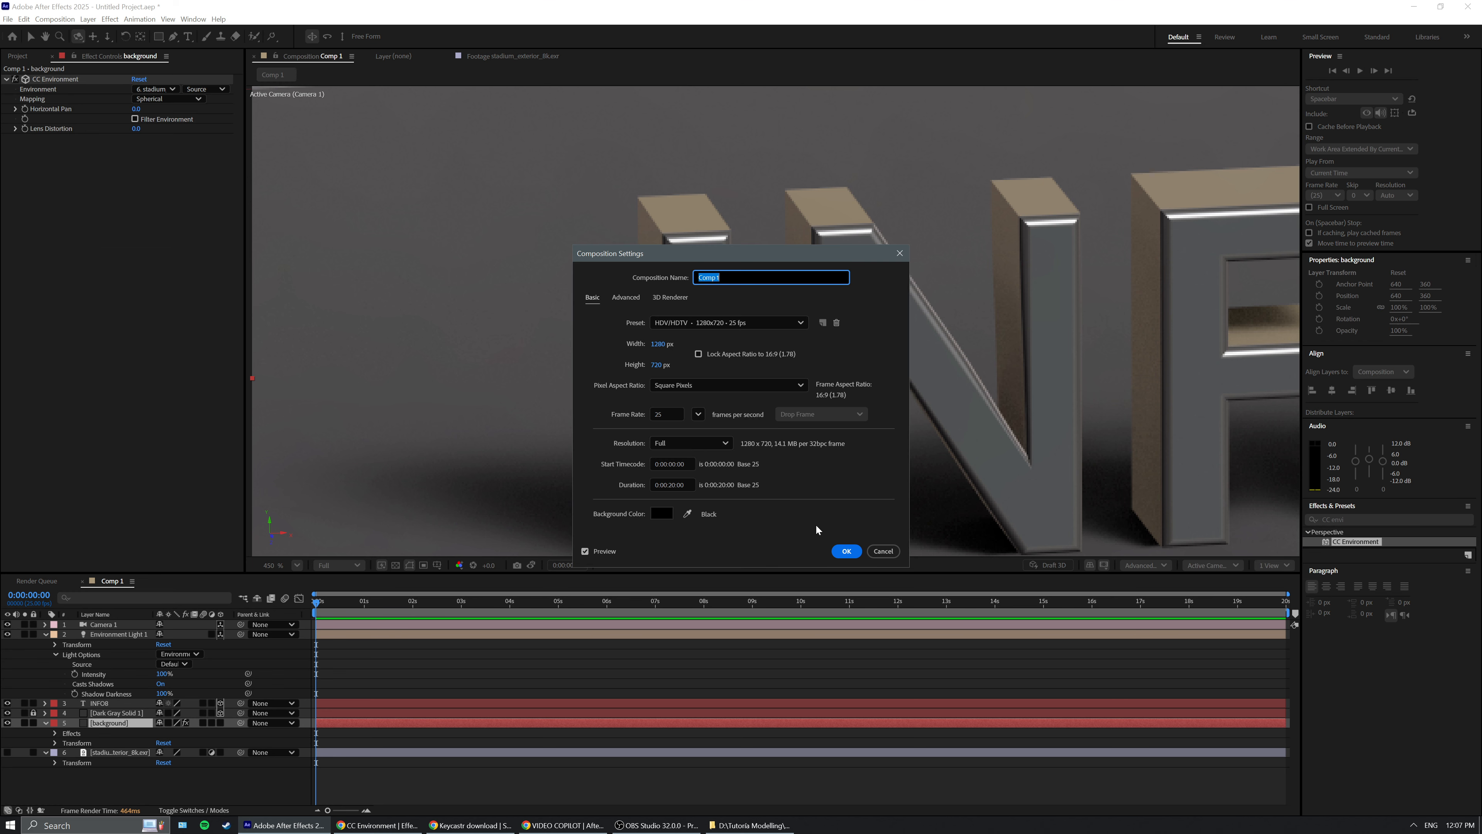
left_click(671, 297)
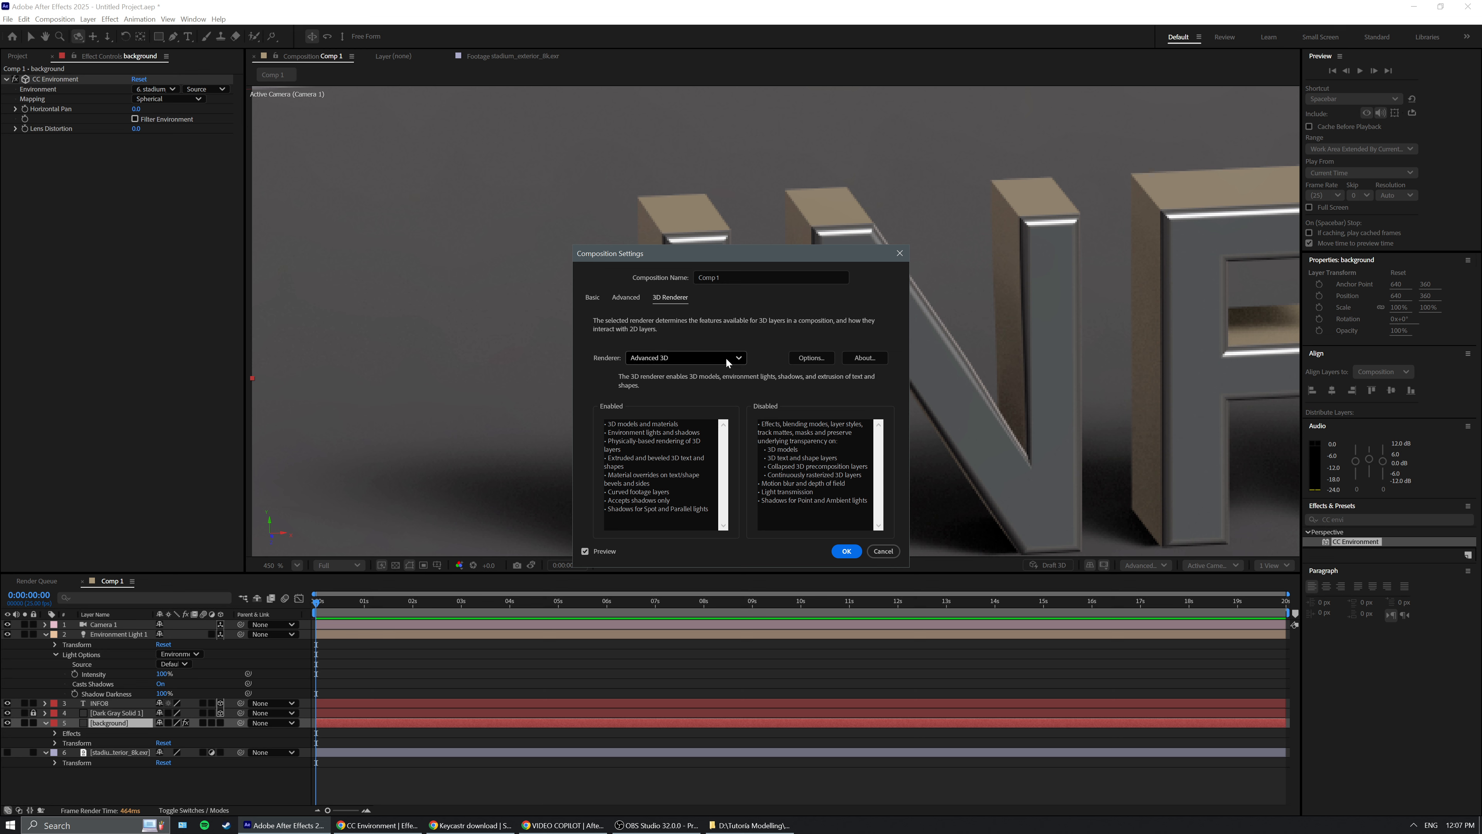
left_click(677, 356)
left_click(654, 400)
left_click_drag(618, 425, 717, 516)
left_click_drag(765, 432, 868, 508)
left_click_drag(862, 501, 756, 422)
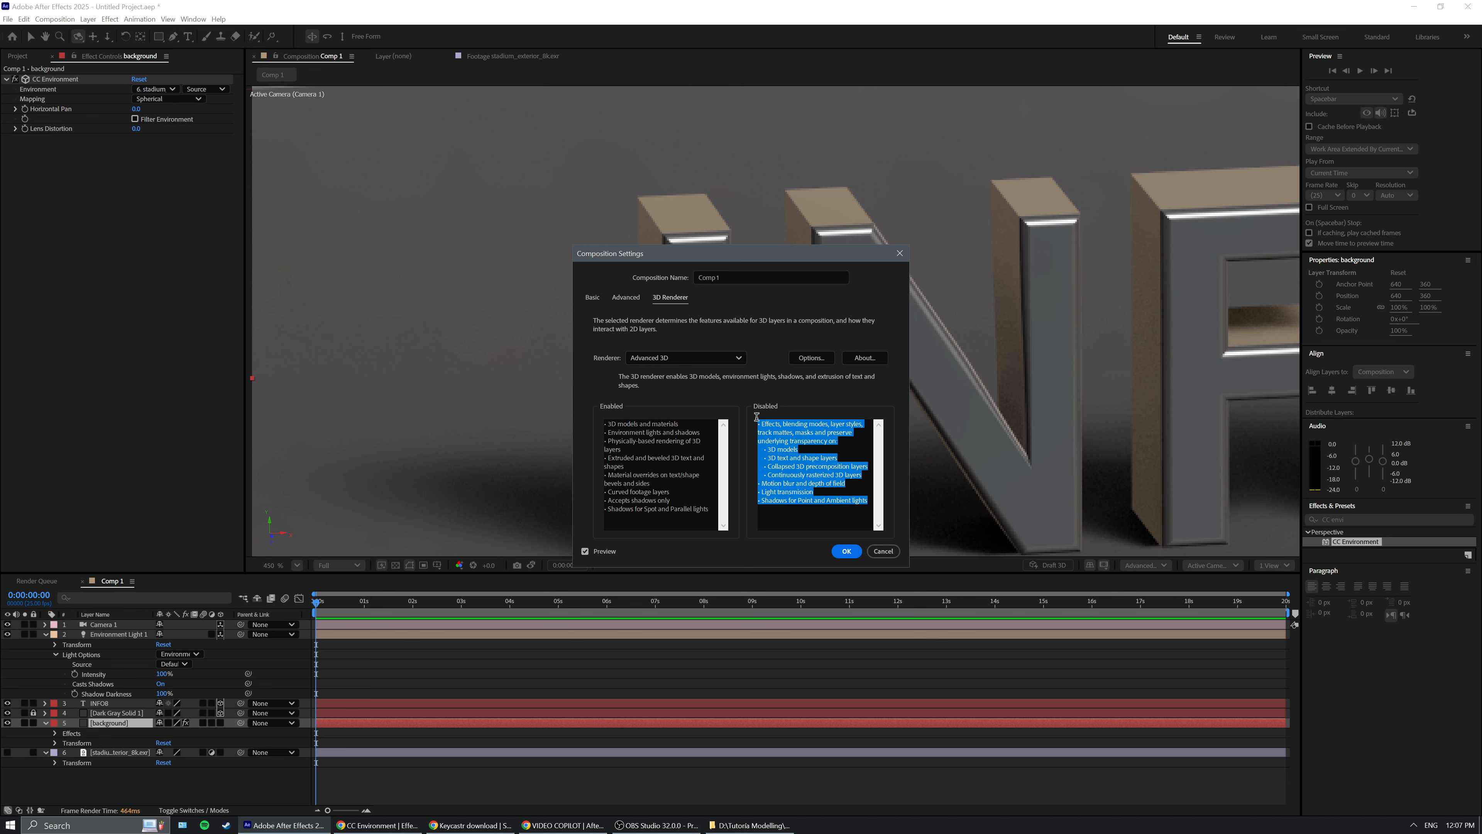
left_click(800, 451)
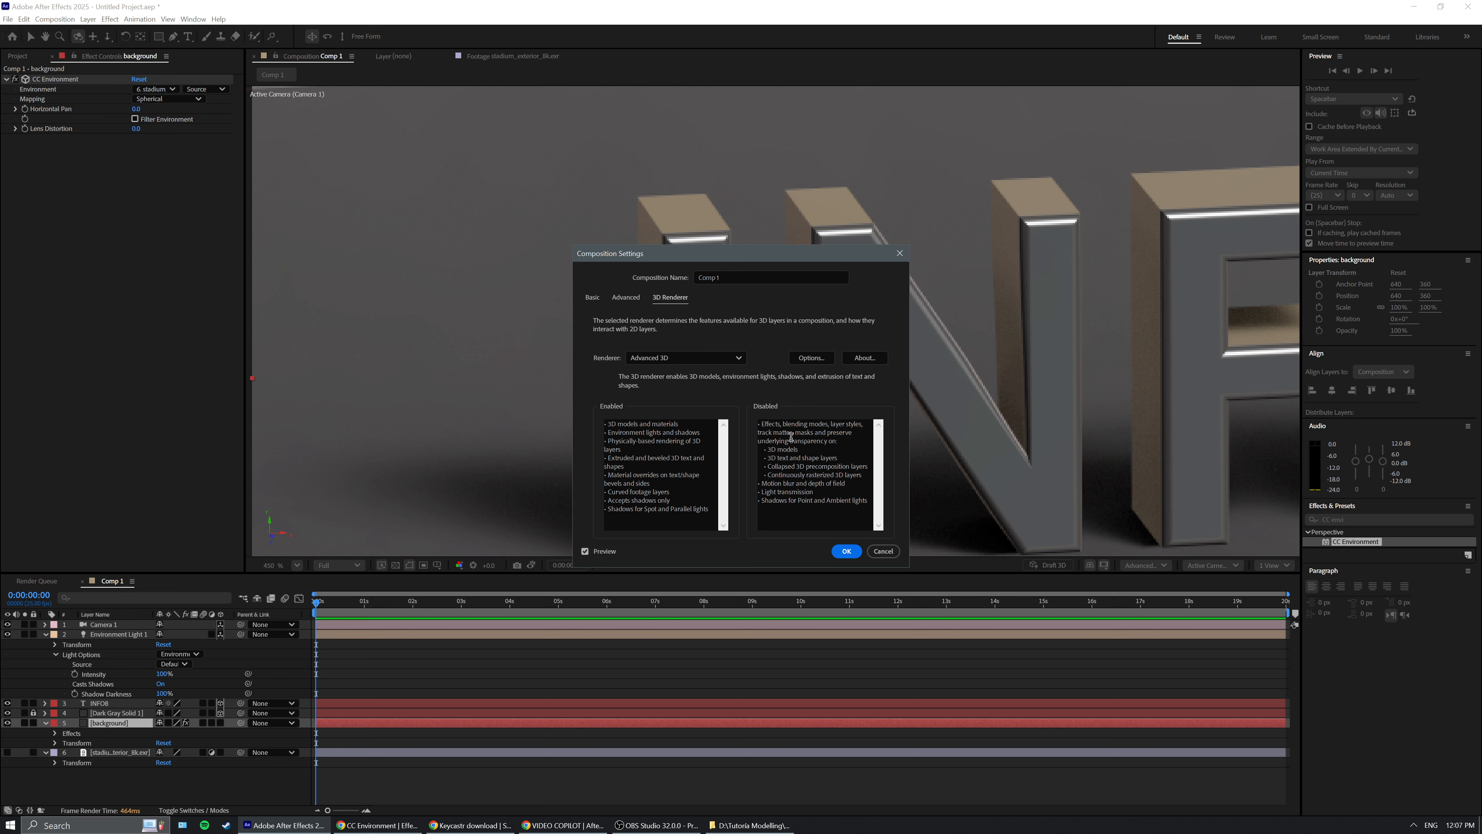
Read through the Advanced 3D renderer's disabled features, from effects on 3D models to motion blur and ambient-light shadows, and close the composition settings.
left_click_drag(791, 437, 836, 466)
left_click(780, 442)
left_click(786, 455)
left_click(797, 450)
left_click(819, 483)
left_click(805, 490)
left_click(785, 475)
left_click(771, 476)
double_click(829, 483)
left_click(790, 468)
left_click(829, 469)
left_click_drag(762, 484, 851, 480)
left_click_drag(811, 483, 846, 503)
left_click(792, 499)
left_click(811, 502)
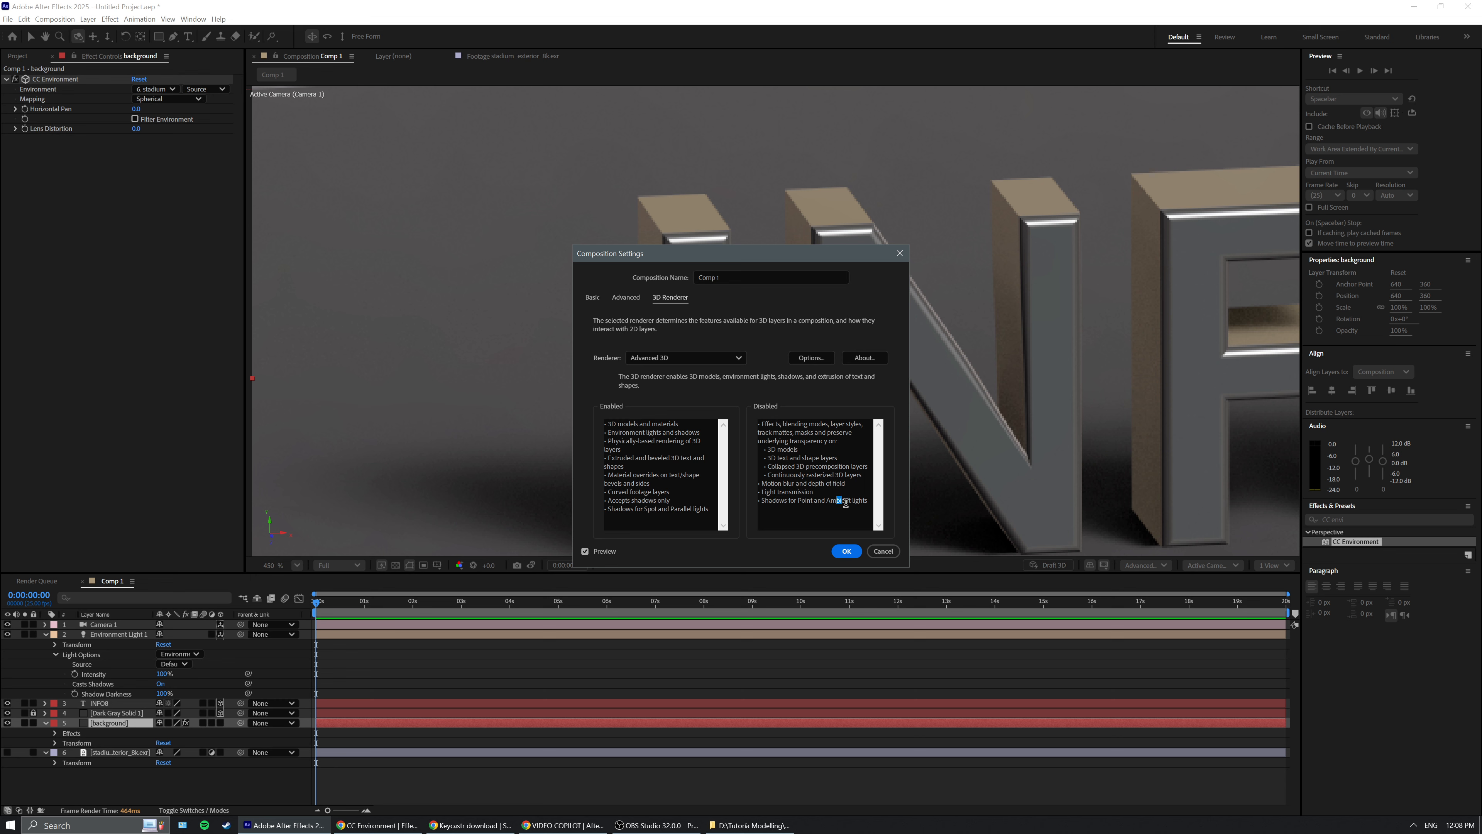
left_click(854, 554)
left_click(846, 551)
Look through the Simulation effects and search the effects and presets for "motion".
scroll(1019, 457, "down", 5)
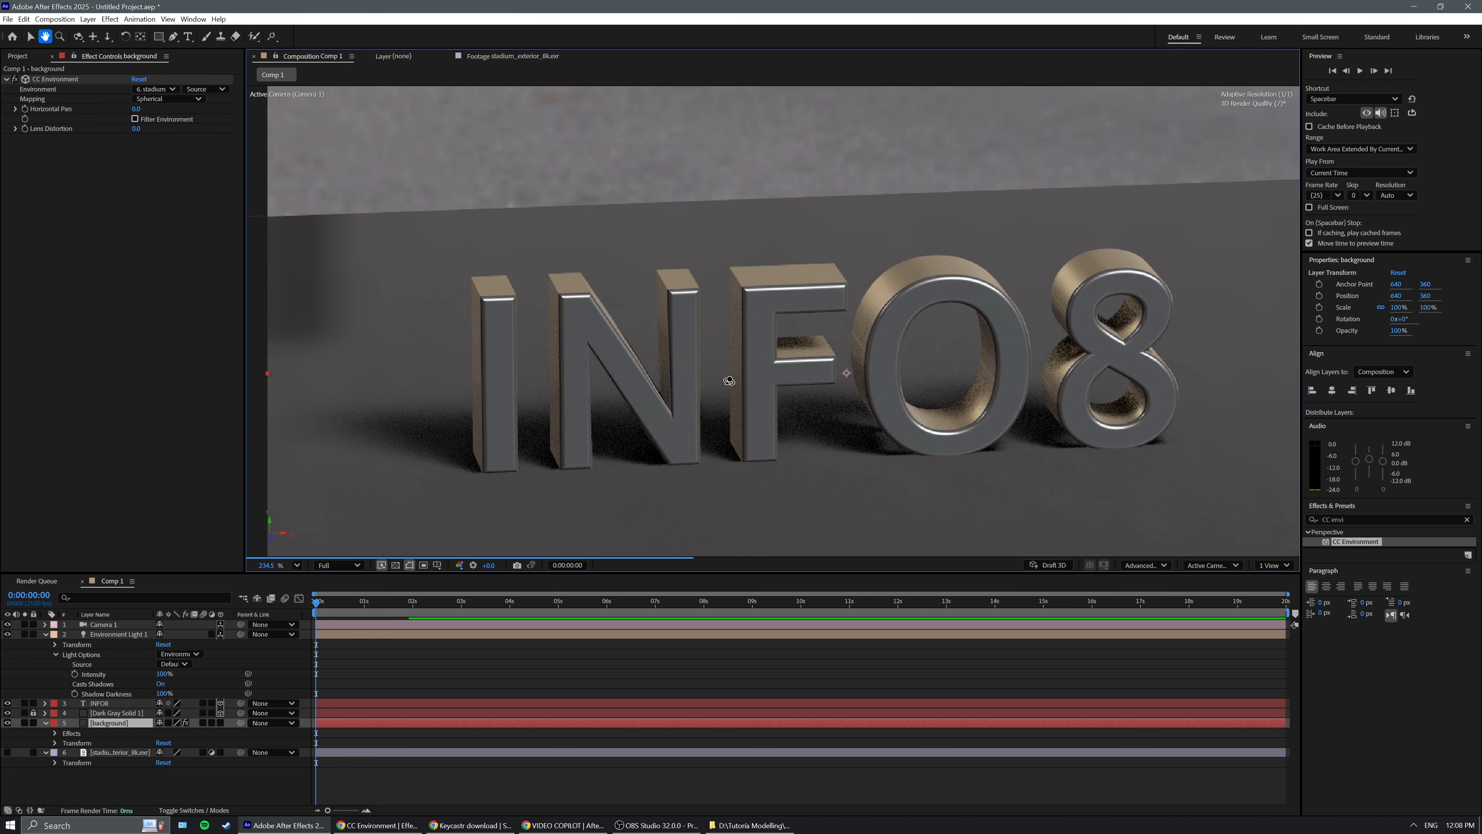
left_click_drag(820, 416, 798, 409)
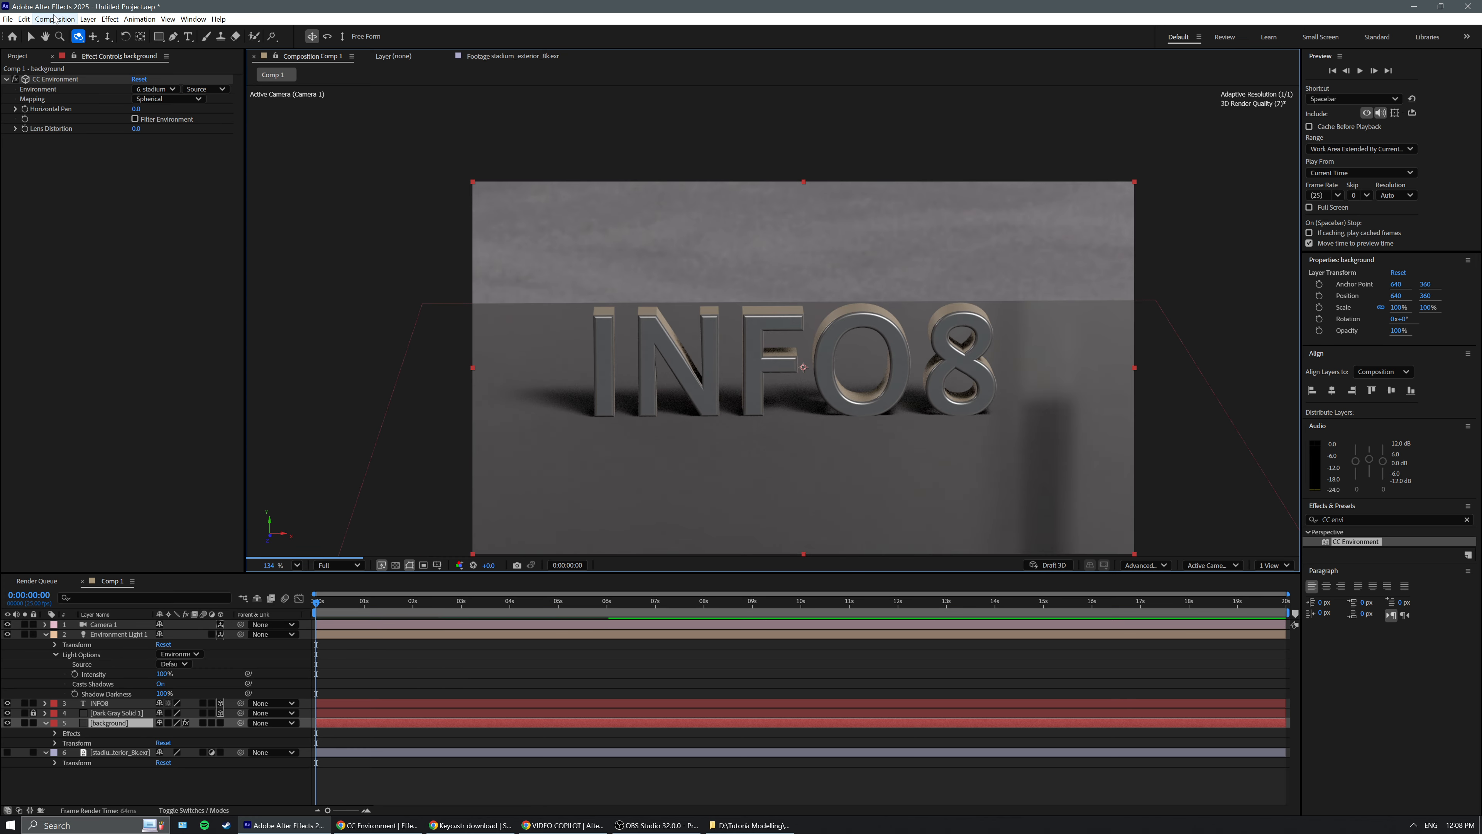
left_click(139, 19)
mouse_move(110, 18)
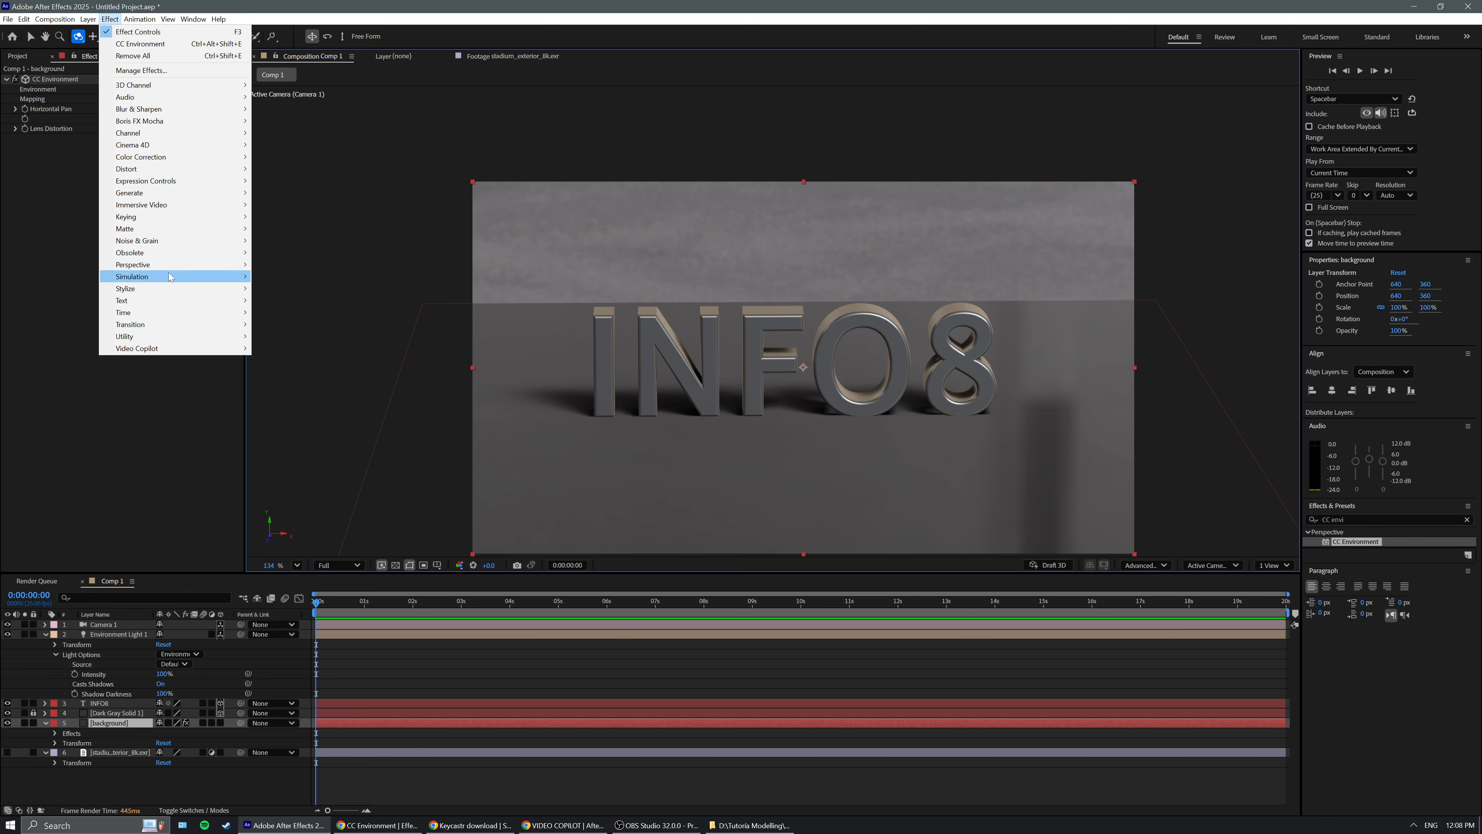
mouse_move(170, 276)
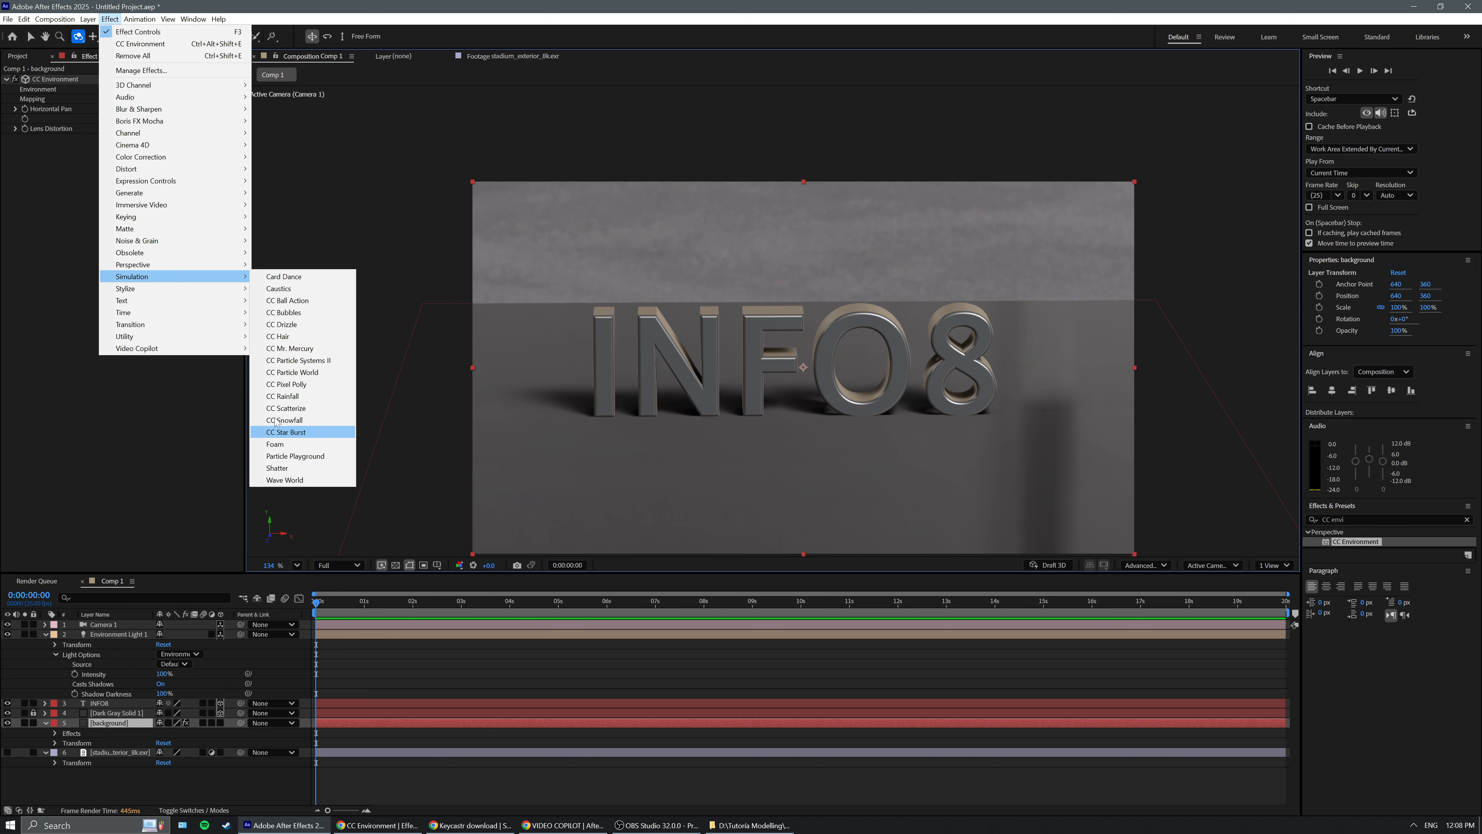
left_click(1360, 522)
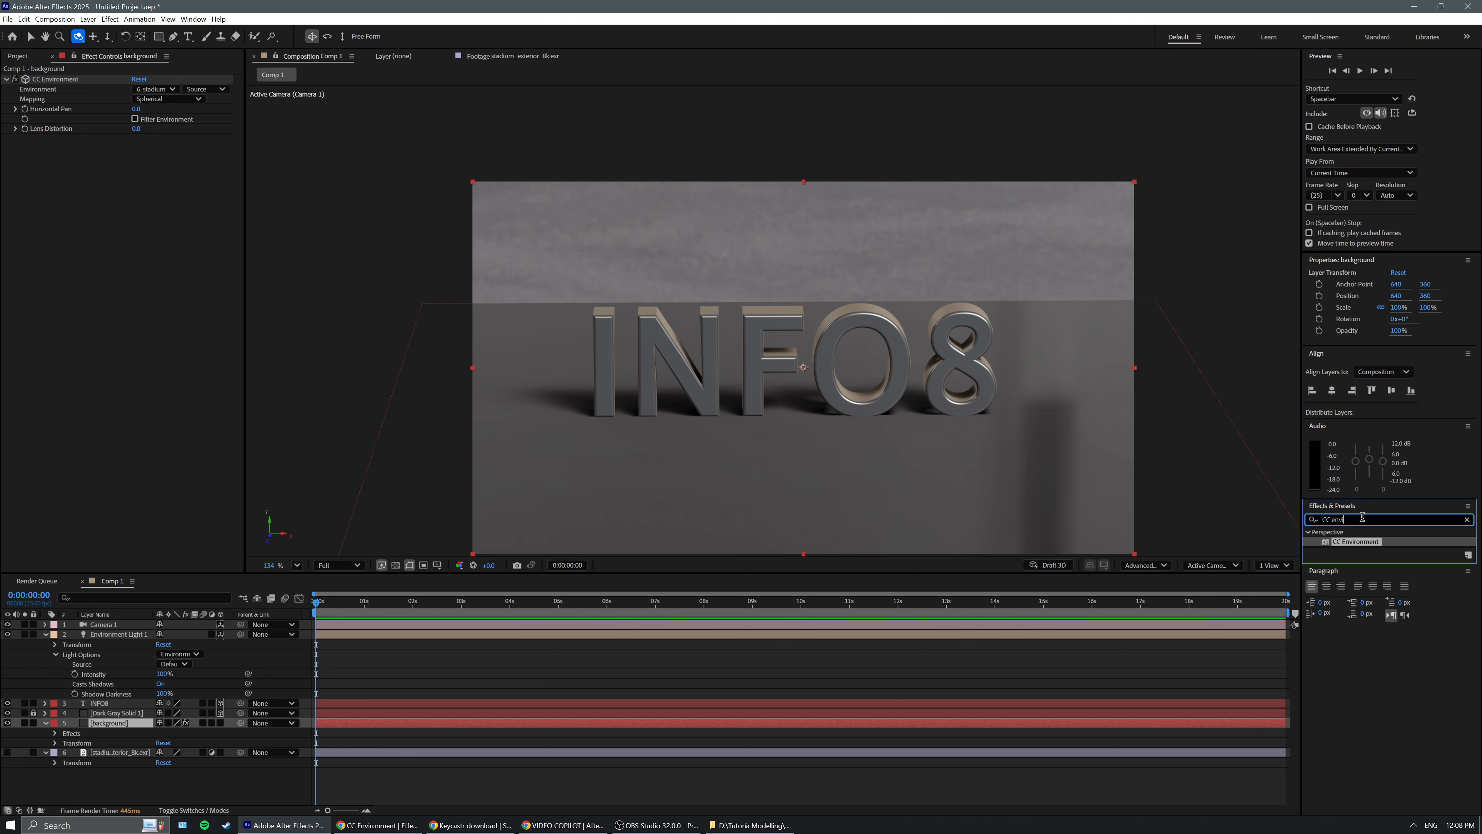
left_click(1360, 519)
type("motion")
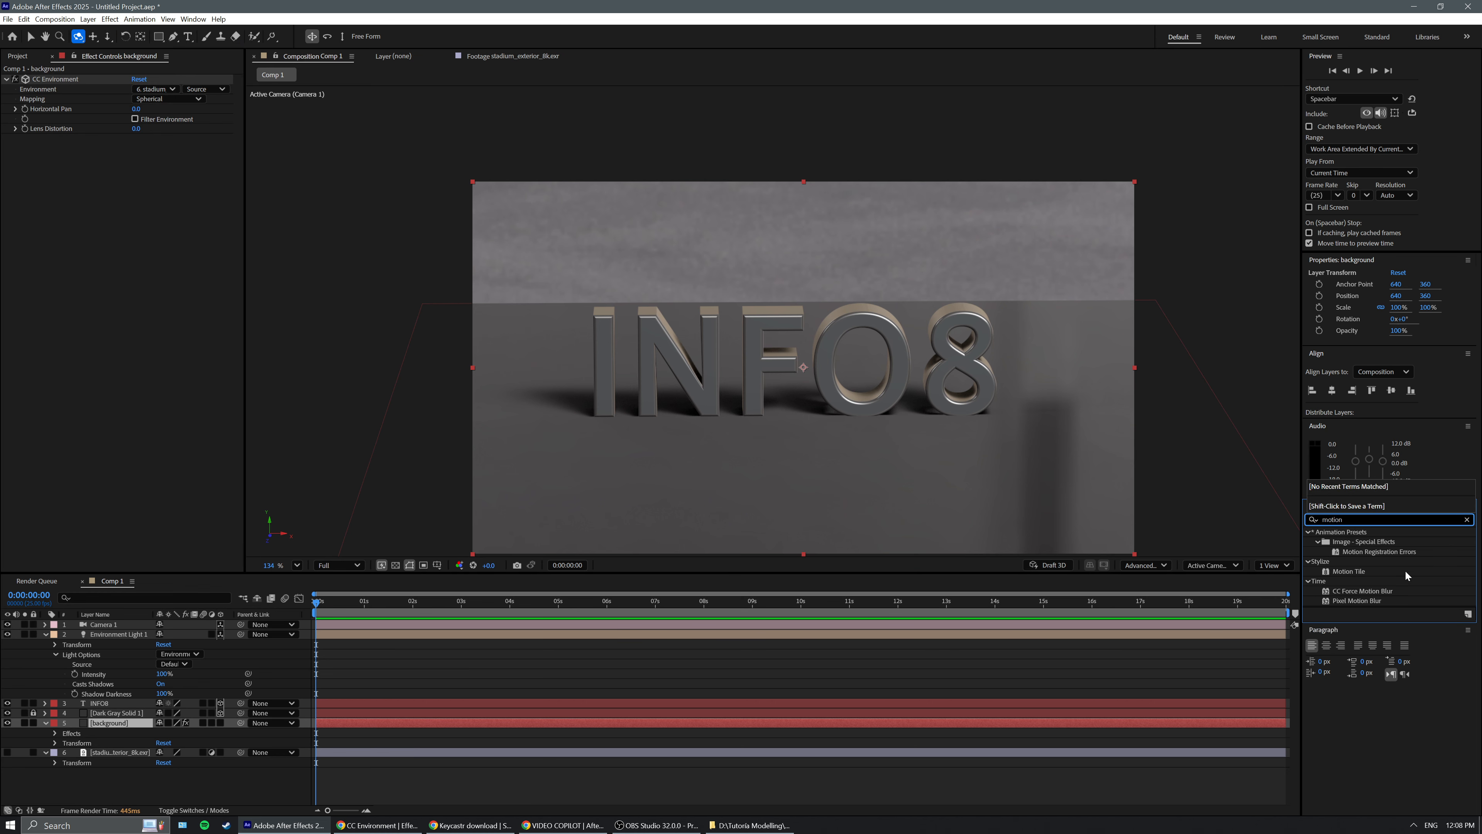
Try Pixel Motion Blur directly on the INFO8 text layer, check it at 0:00:02:16 and undo the effect.
left_click_drag(1371, 599, 782, 357)
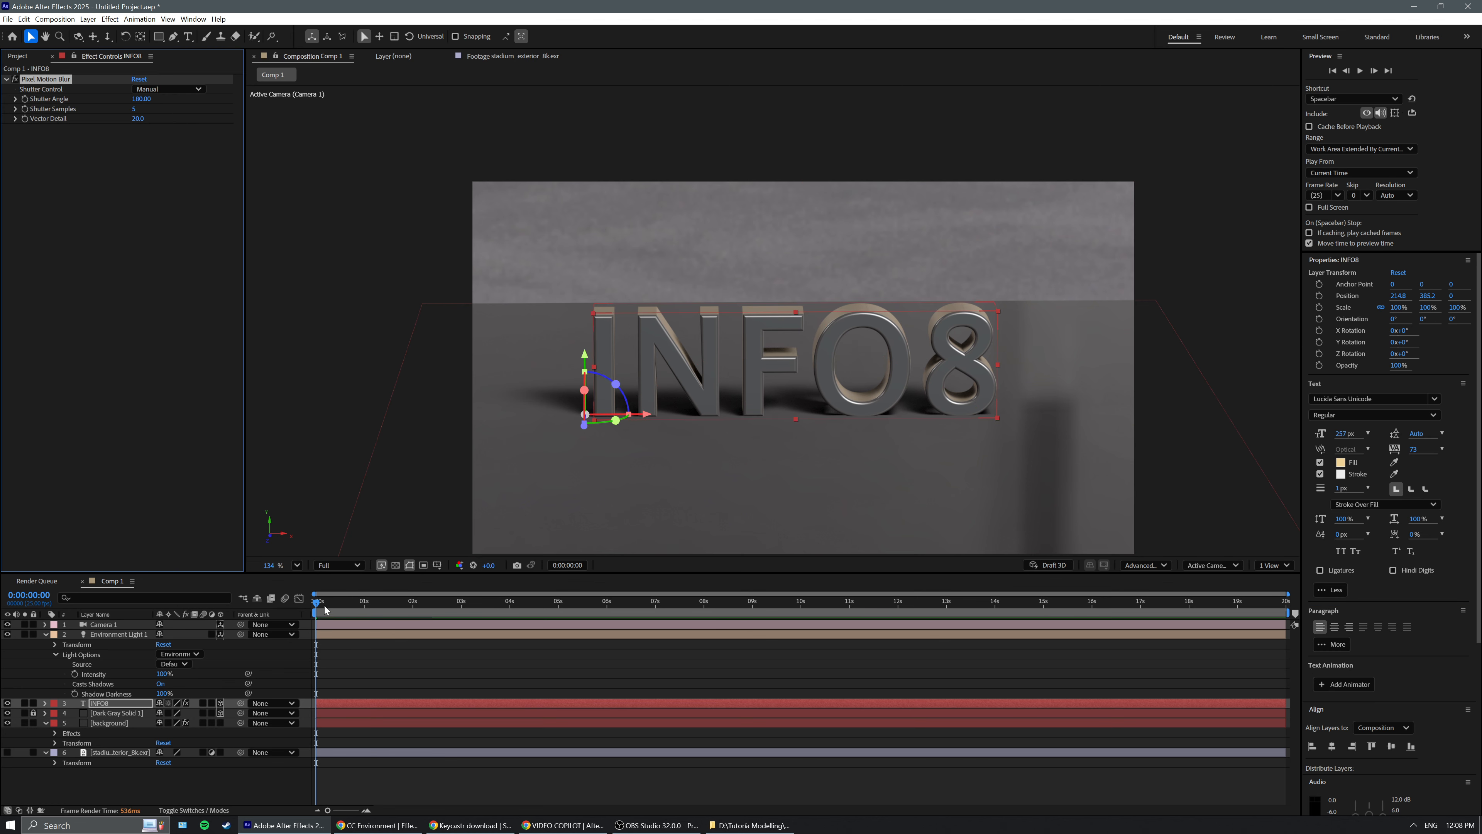
left_click_drag(326, 610, 444, 613)
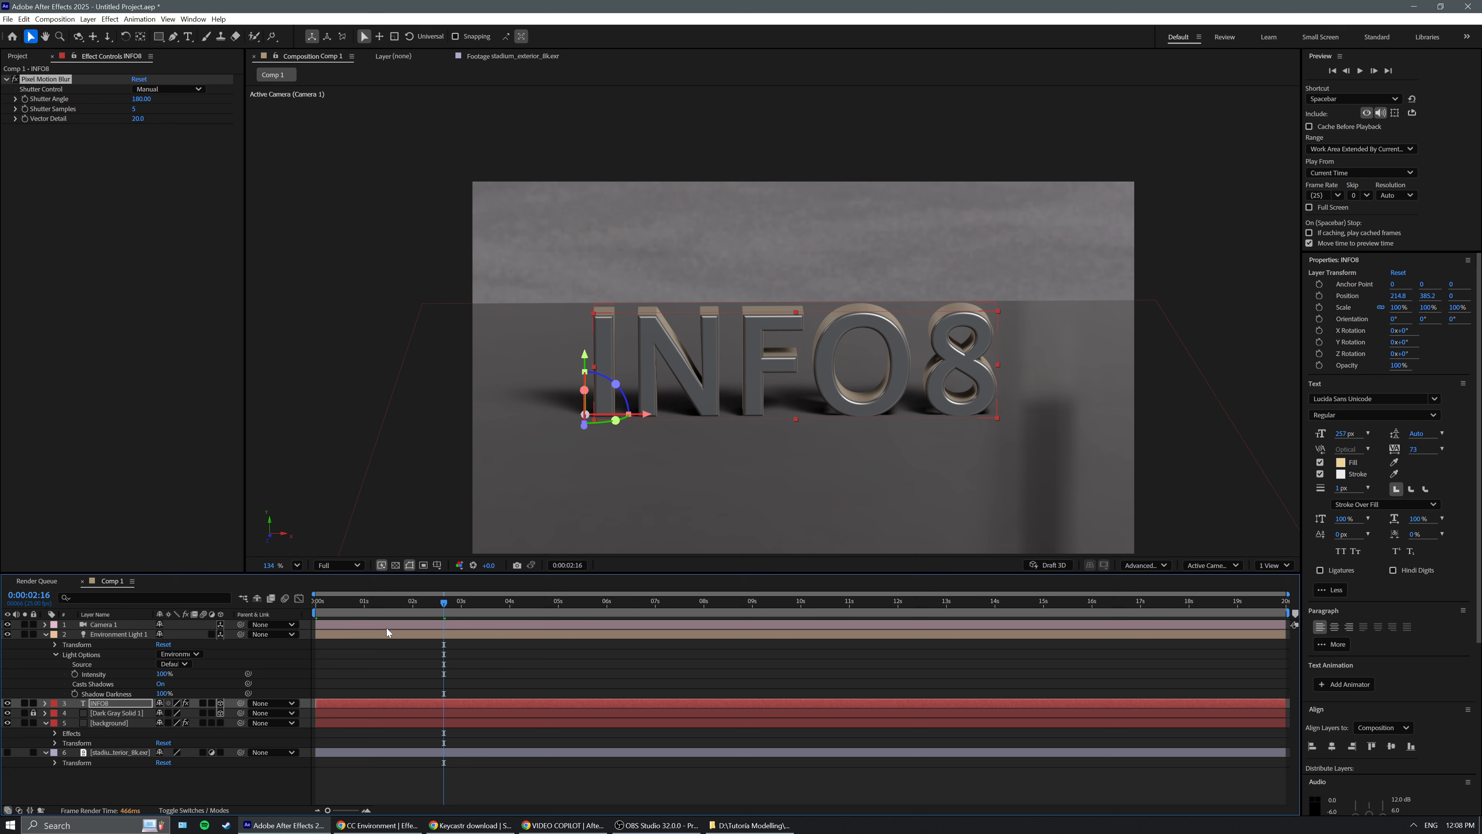
key("ctrl+z")
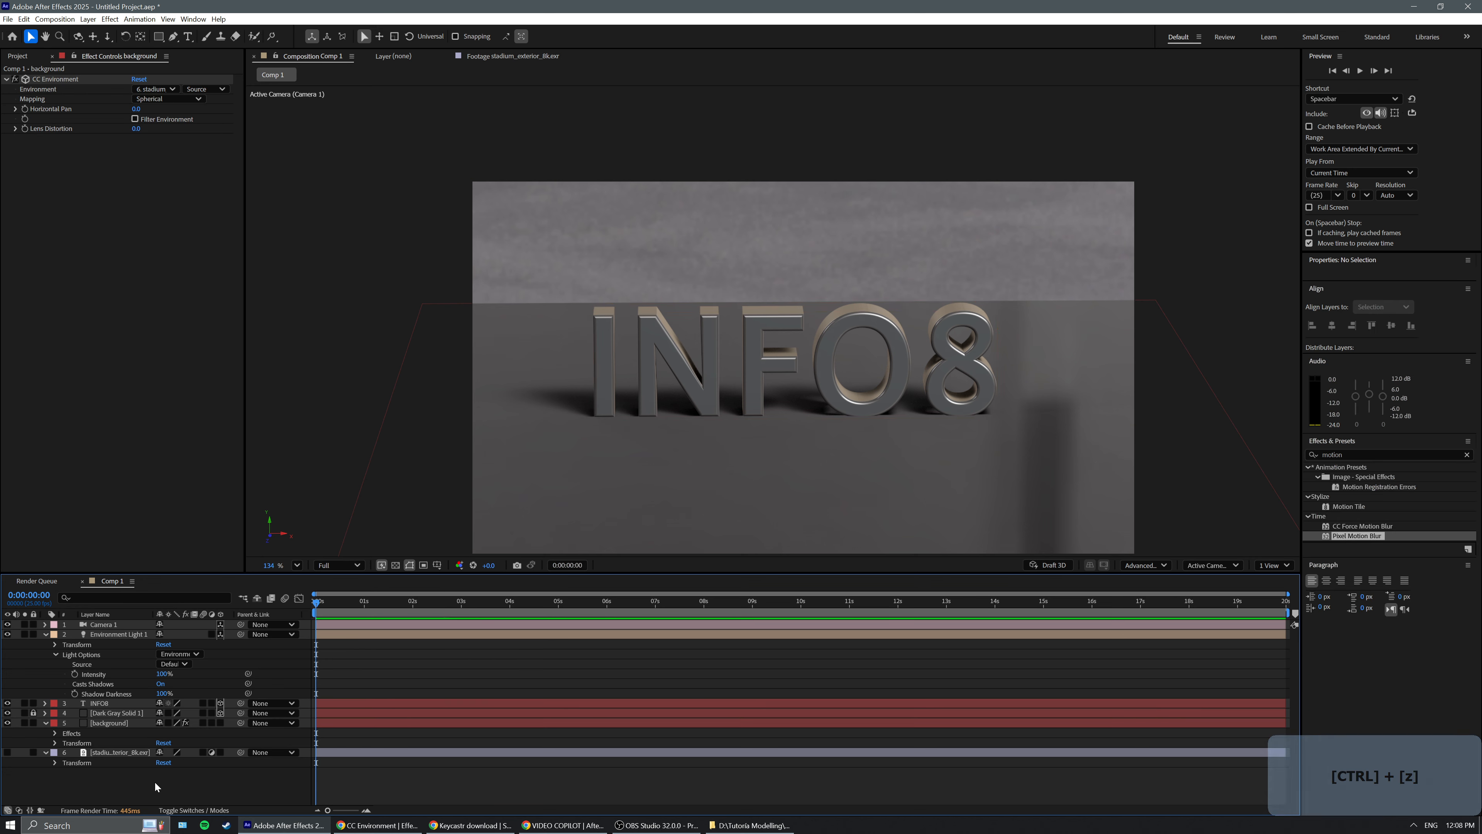
Add a new adjustment layer above all other layers in Comp 1.
left_click(88, 19)
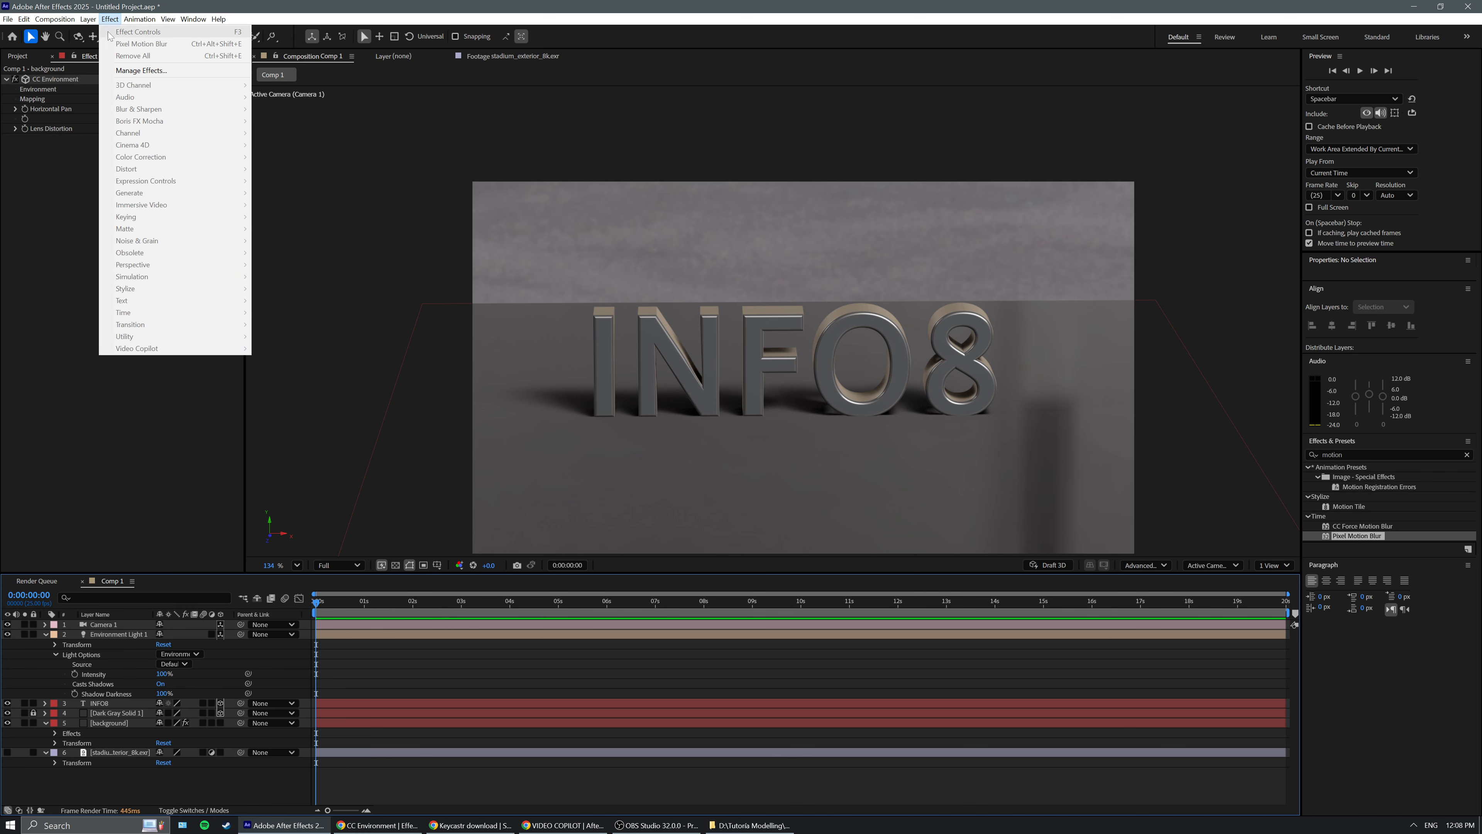
left_click(89, 18)
left_click(89, 18)
mouse_move(94, 33)
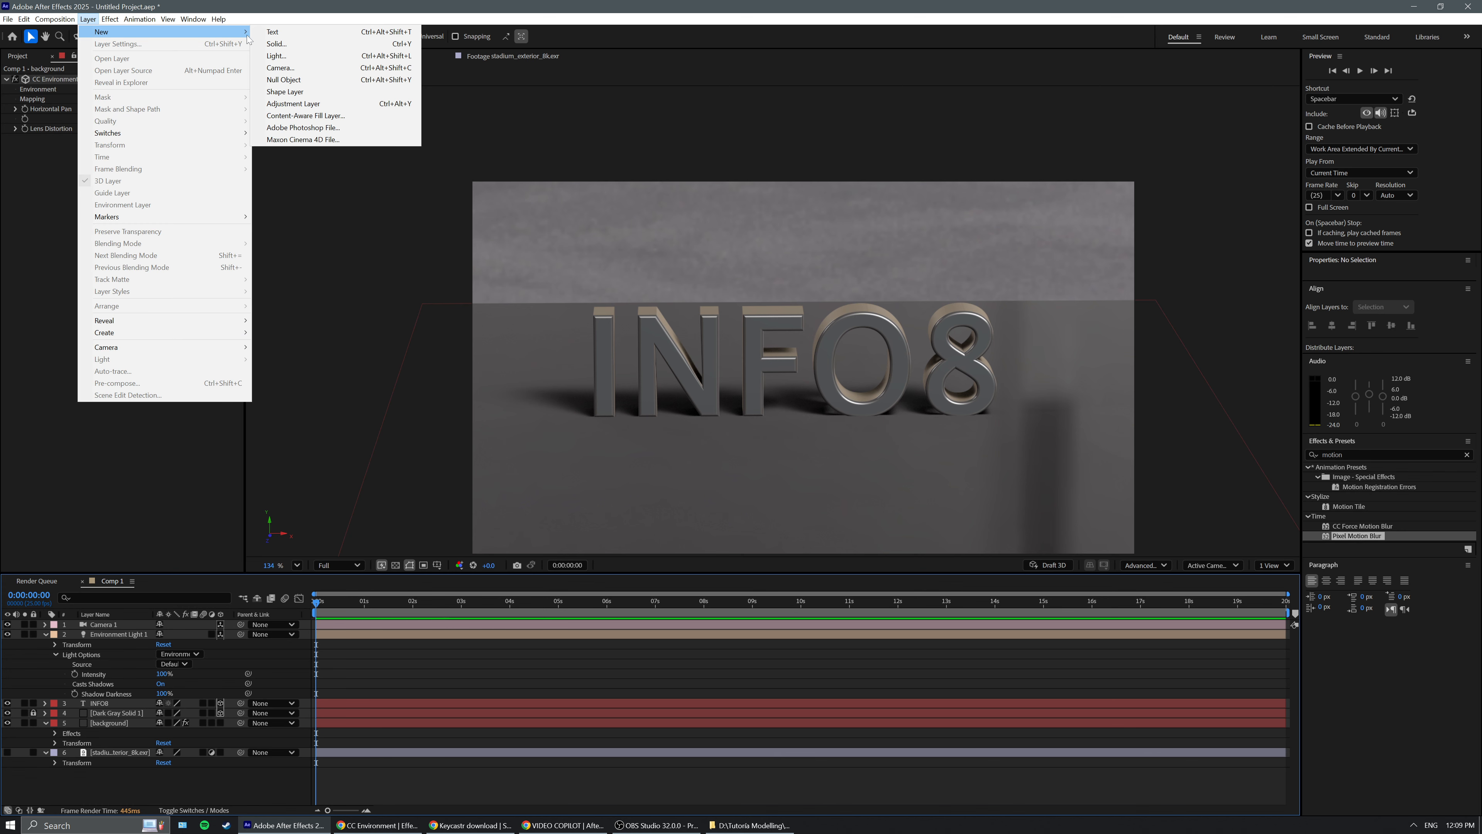
left_click(306, 105)
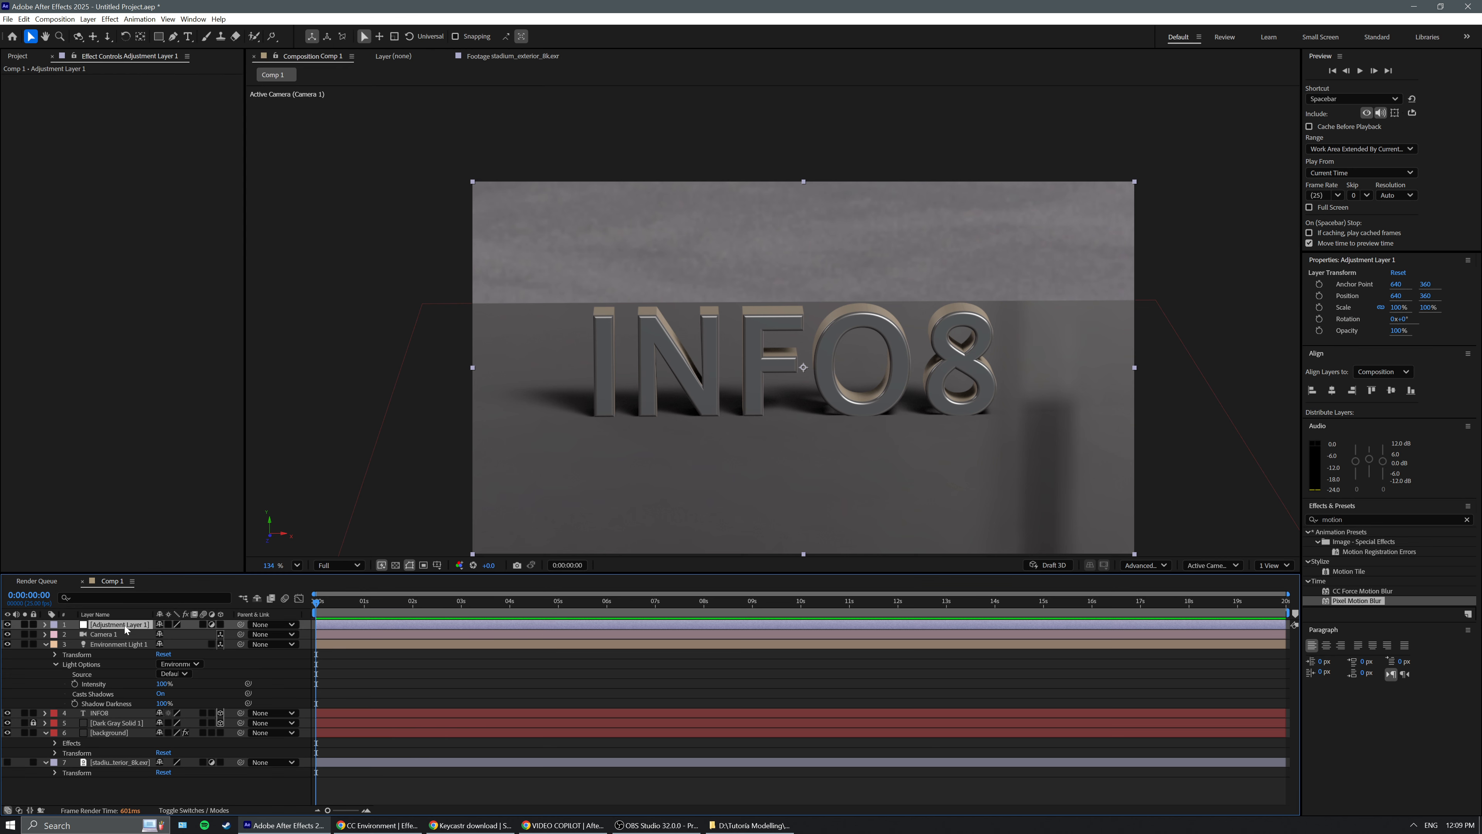
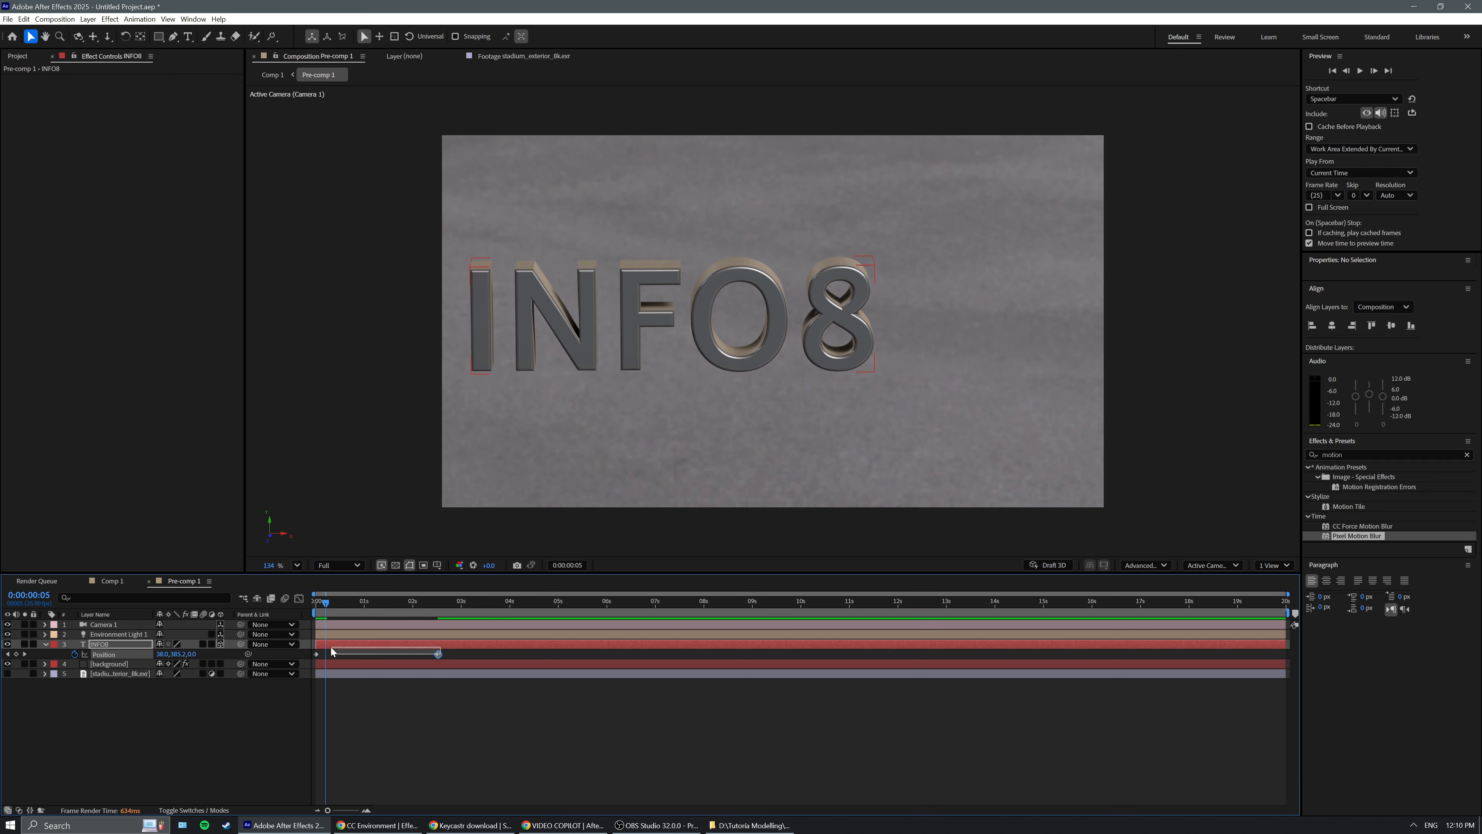
Move the INFO8 layer's second Position keyframe to 0:00:00:11 in Pre-comp 1 and preview the faster slide.
left_click_drag(439, 654, 338, 658)
key("space")
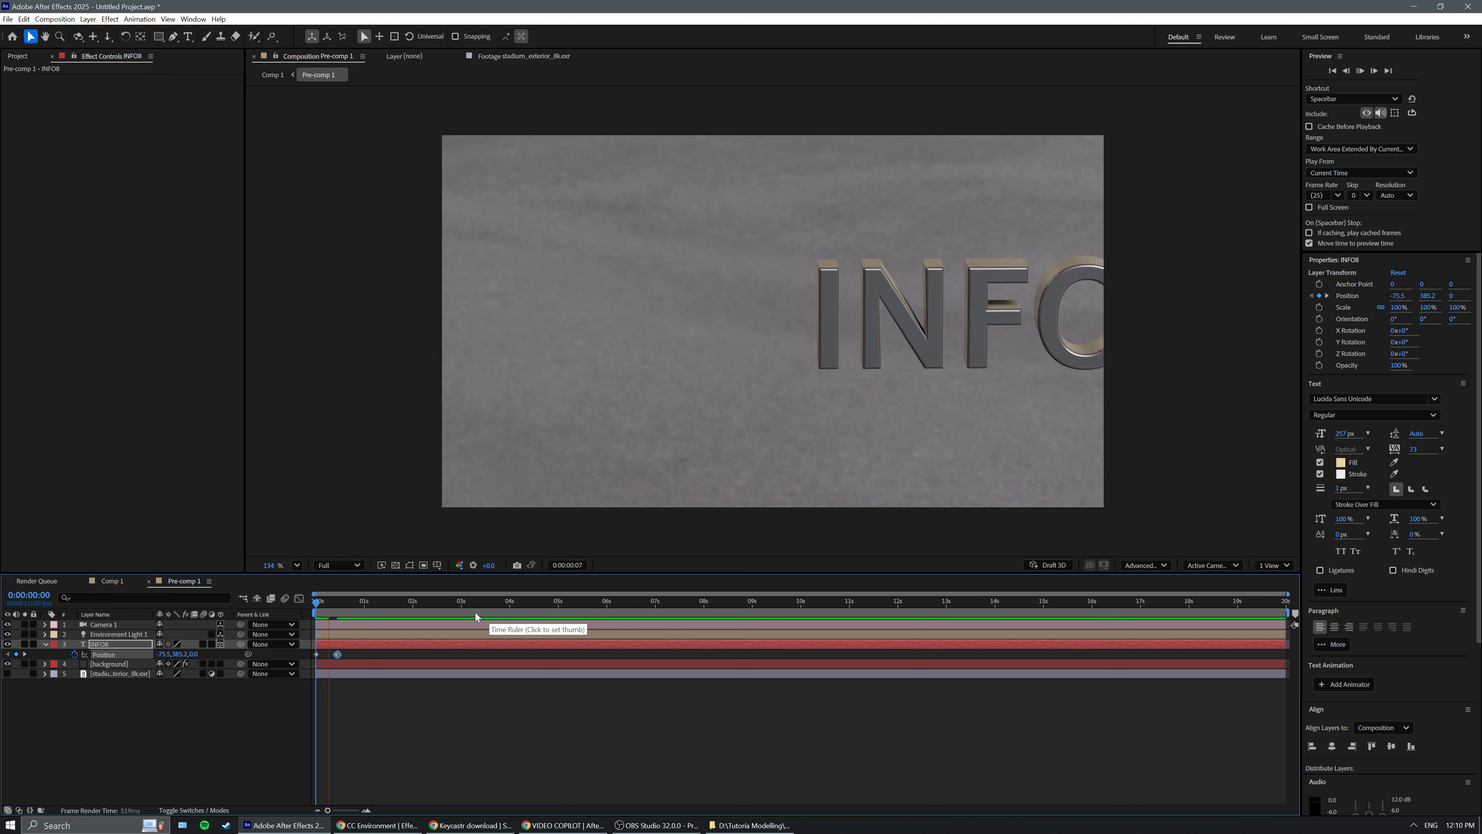
key("space")
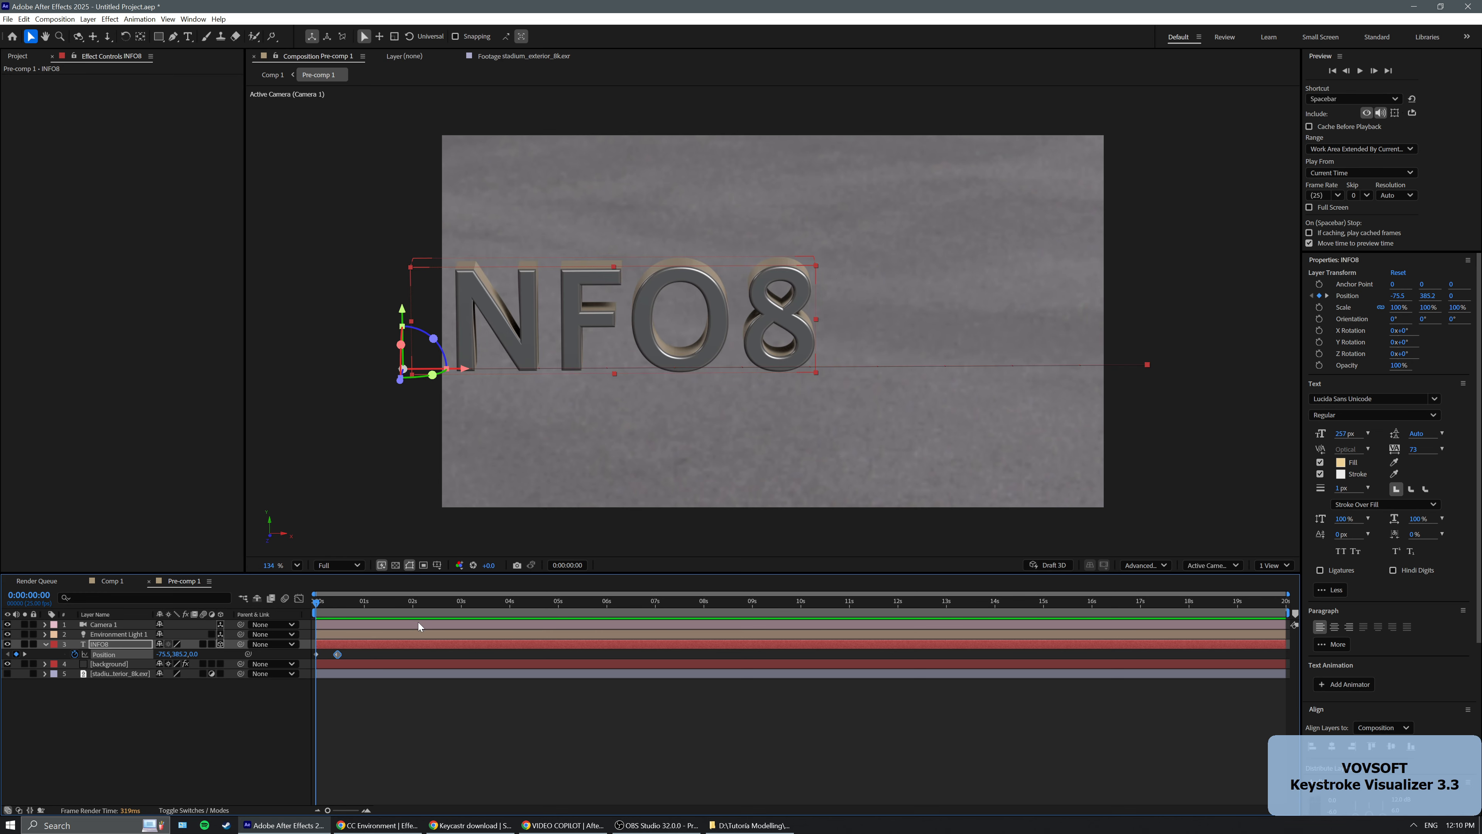
key("space")
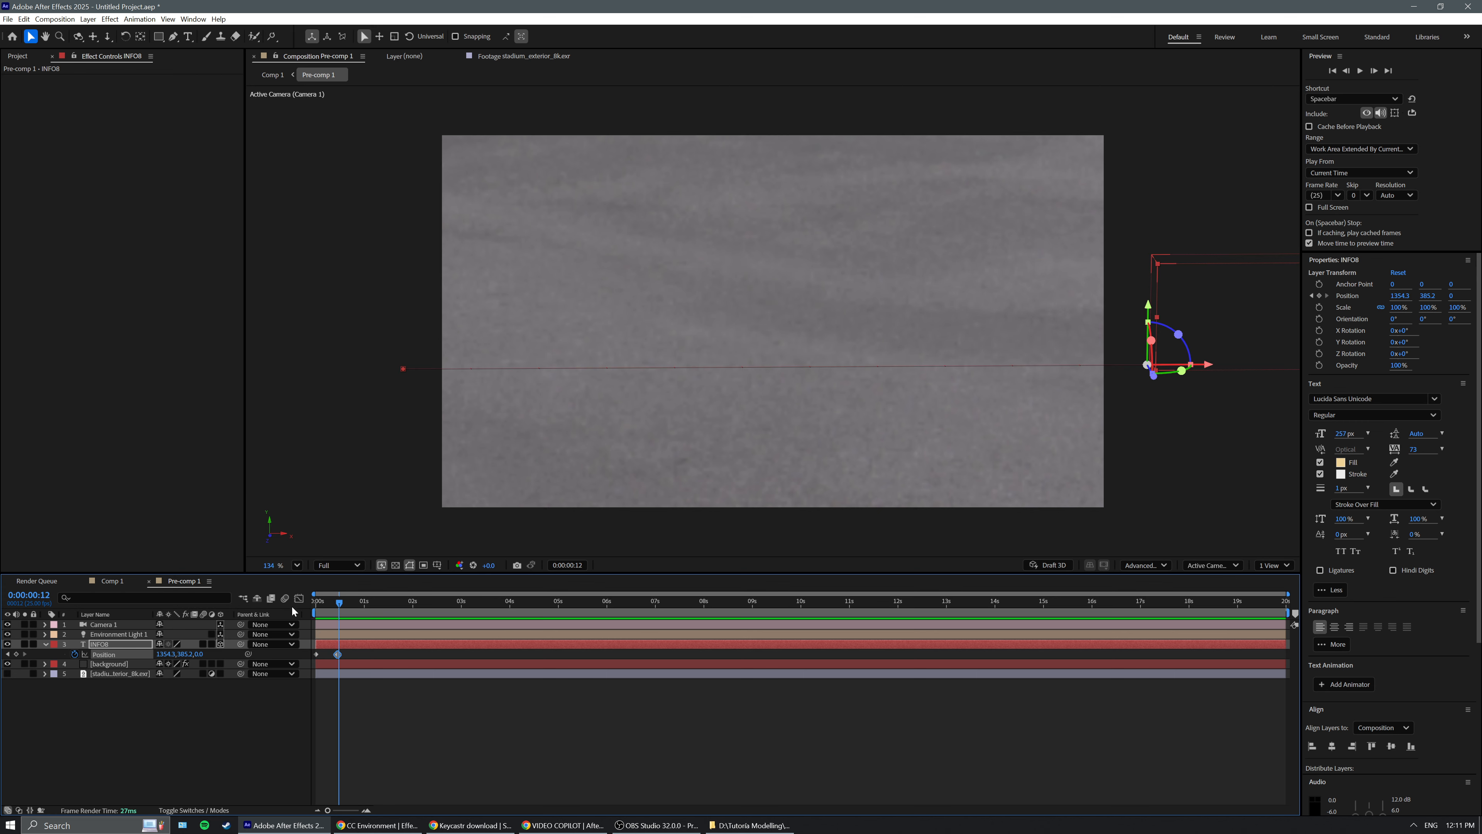
key("space")
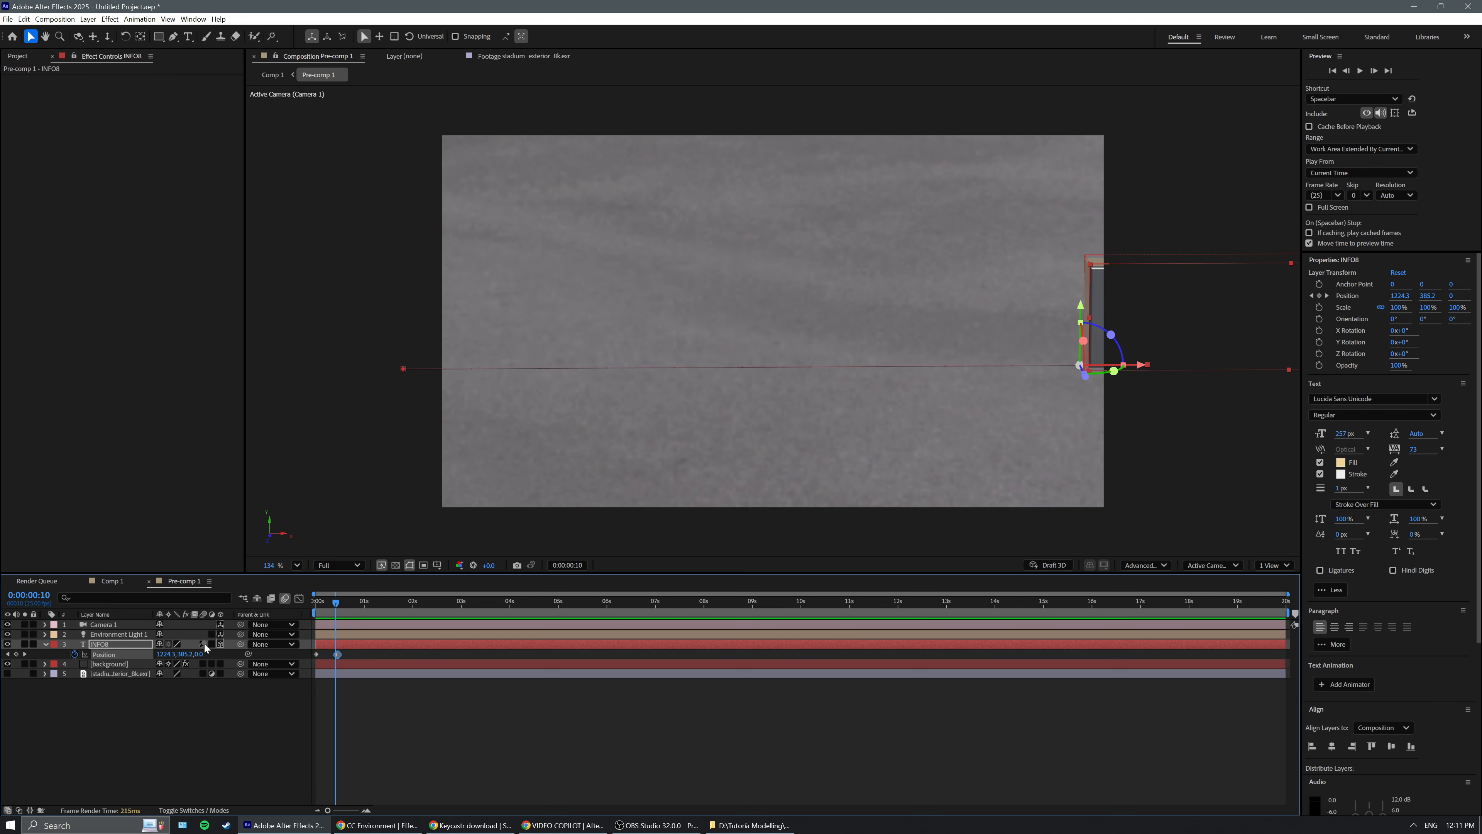
Step through and replay the INFO8 slide in Pre-comp 1 to check how the renderer handles layer motion blur.
key("Page_Down")
key("Page_Down")
key("Page_Down")
key("Page_Down")
key("Page_Down")
key("space")
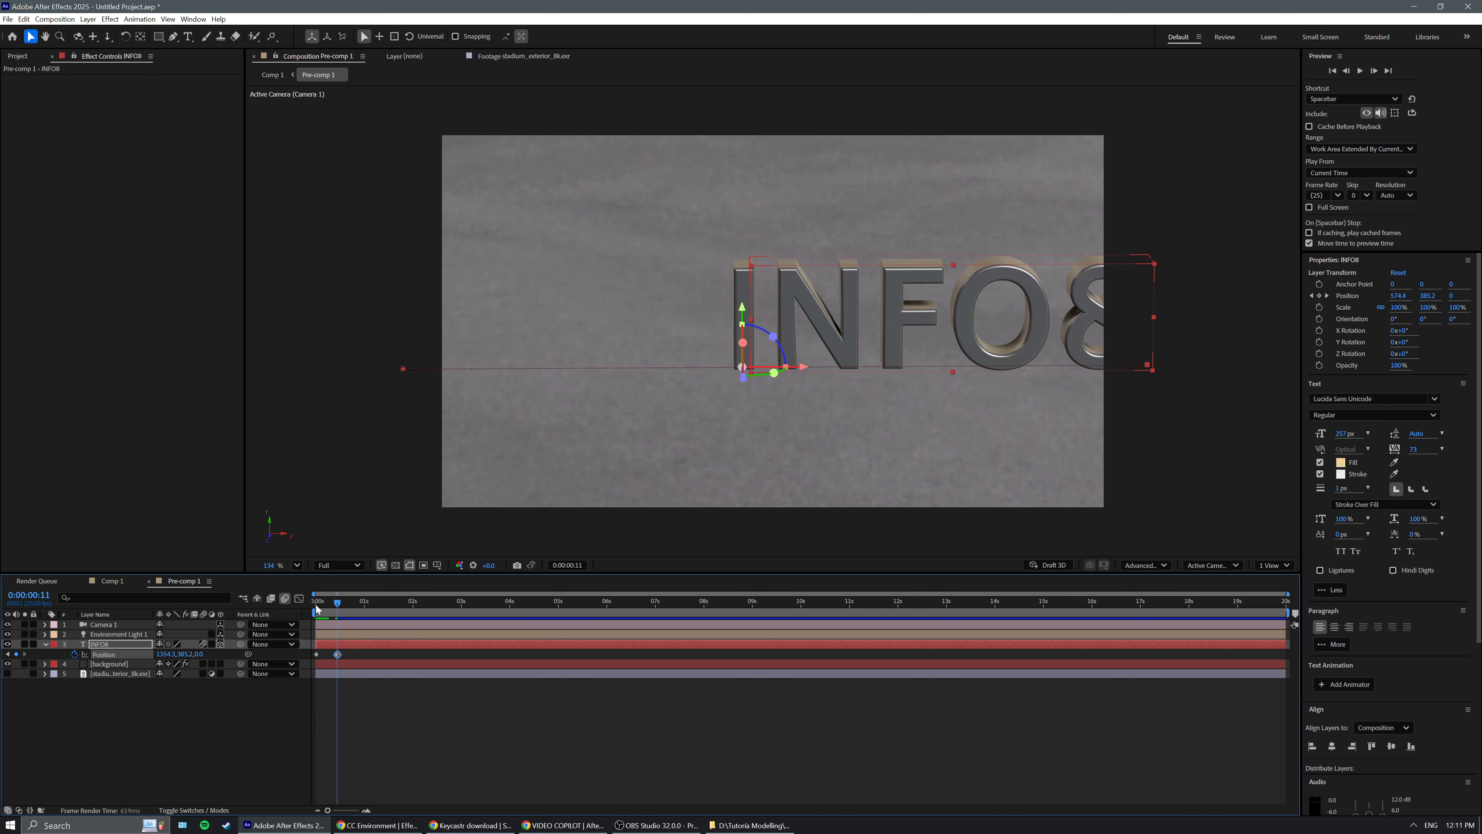
key("space")
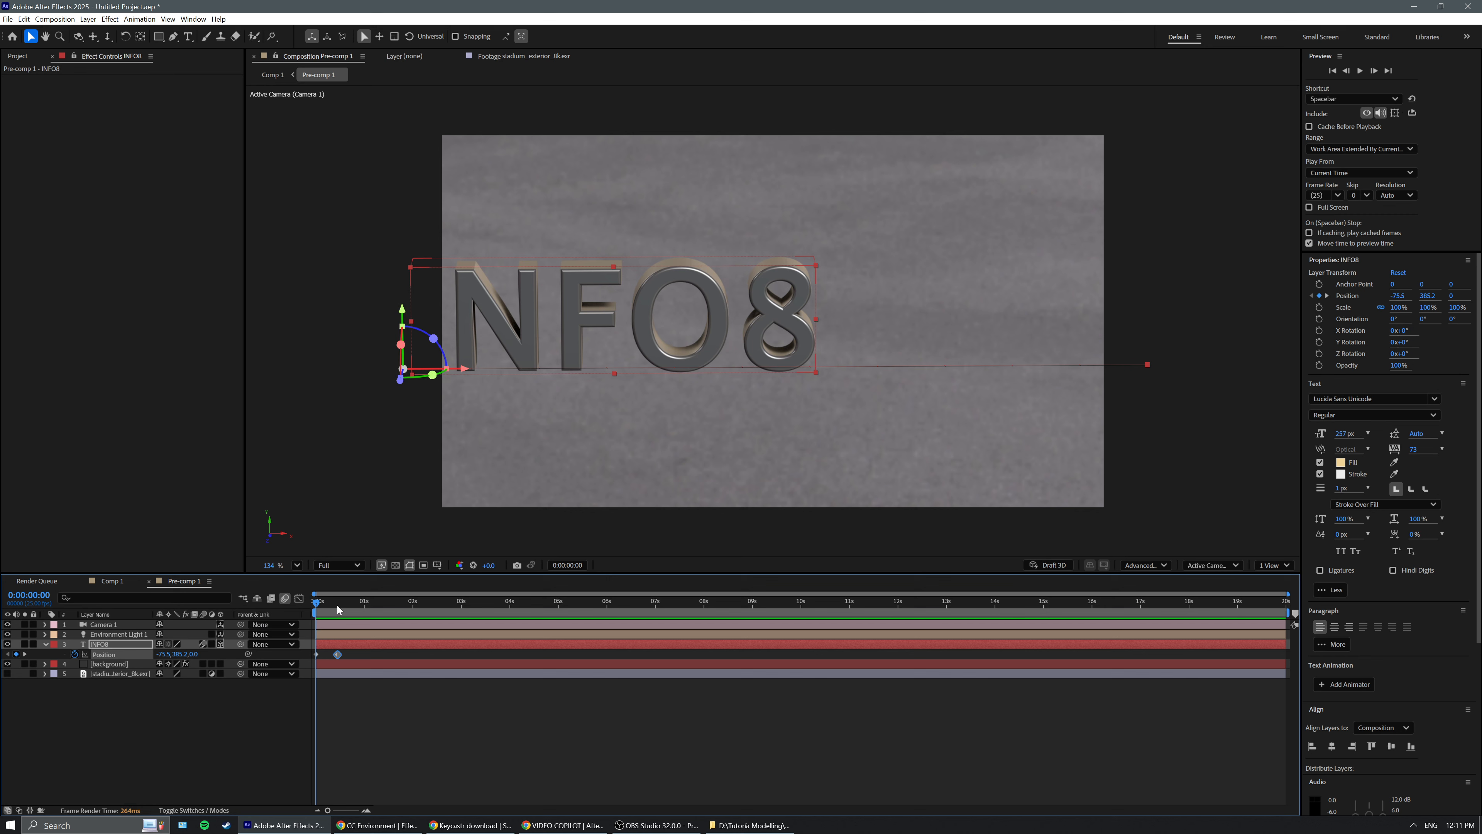
key("space")
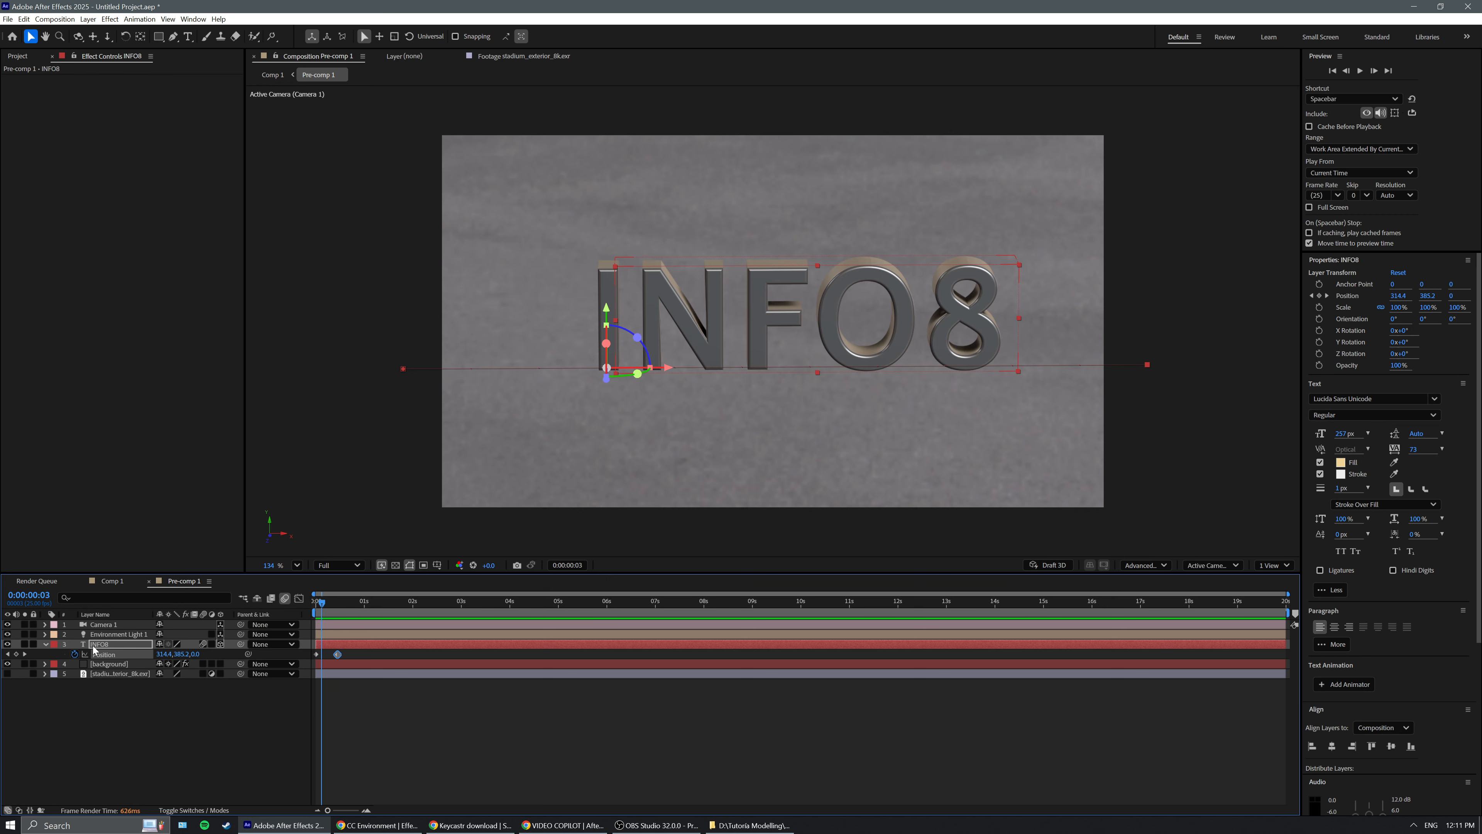
Return to Comp 1 and set Pixel Motion Blur's Shutter Samples on the adjustment layer to 30.
left_click(112, 581)
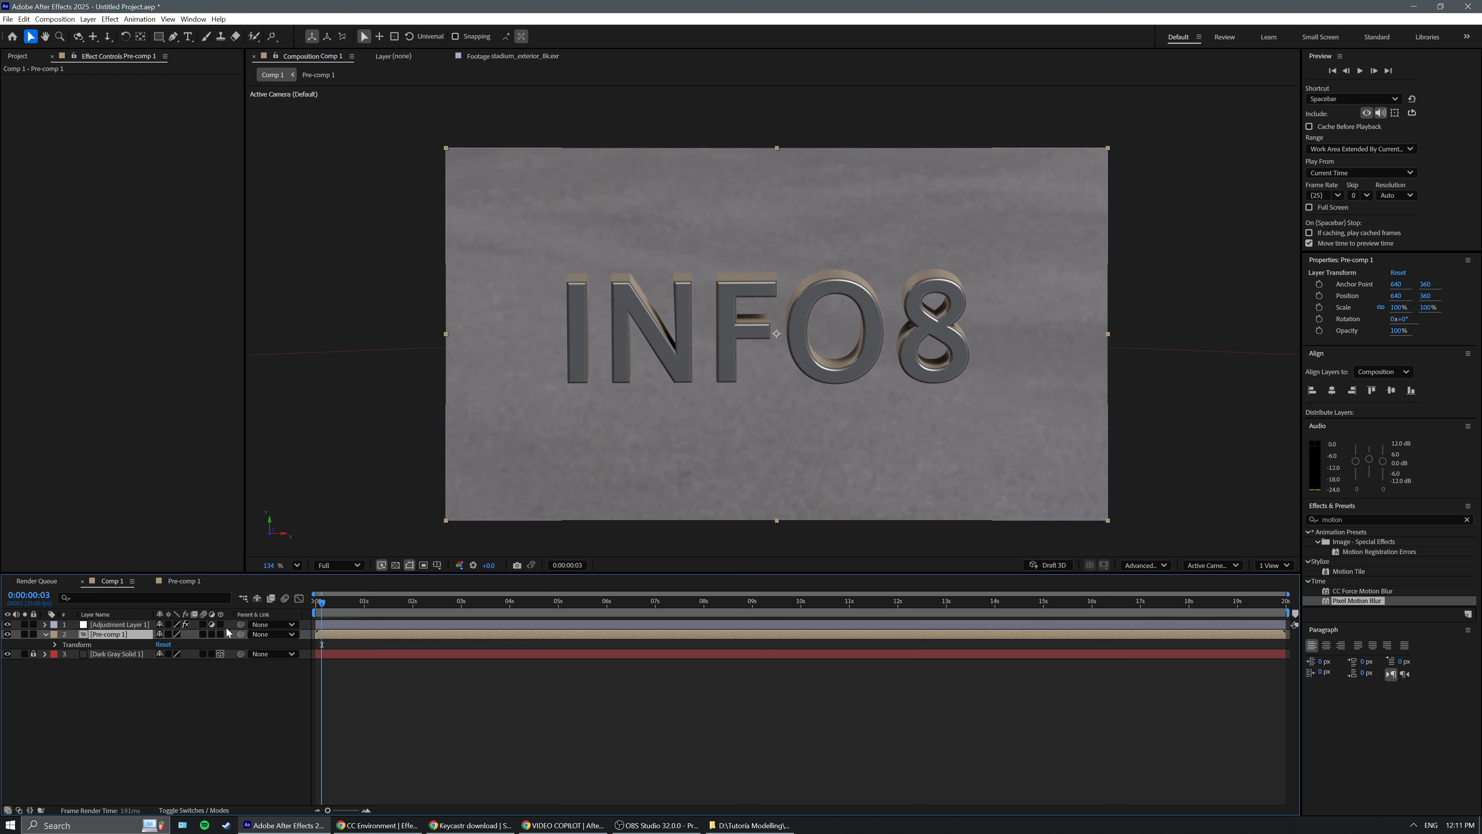
left_click(129, 623)
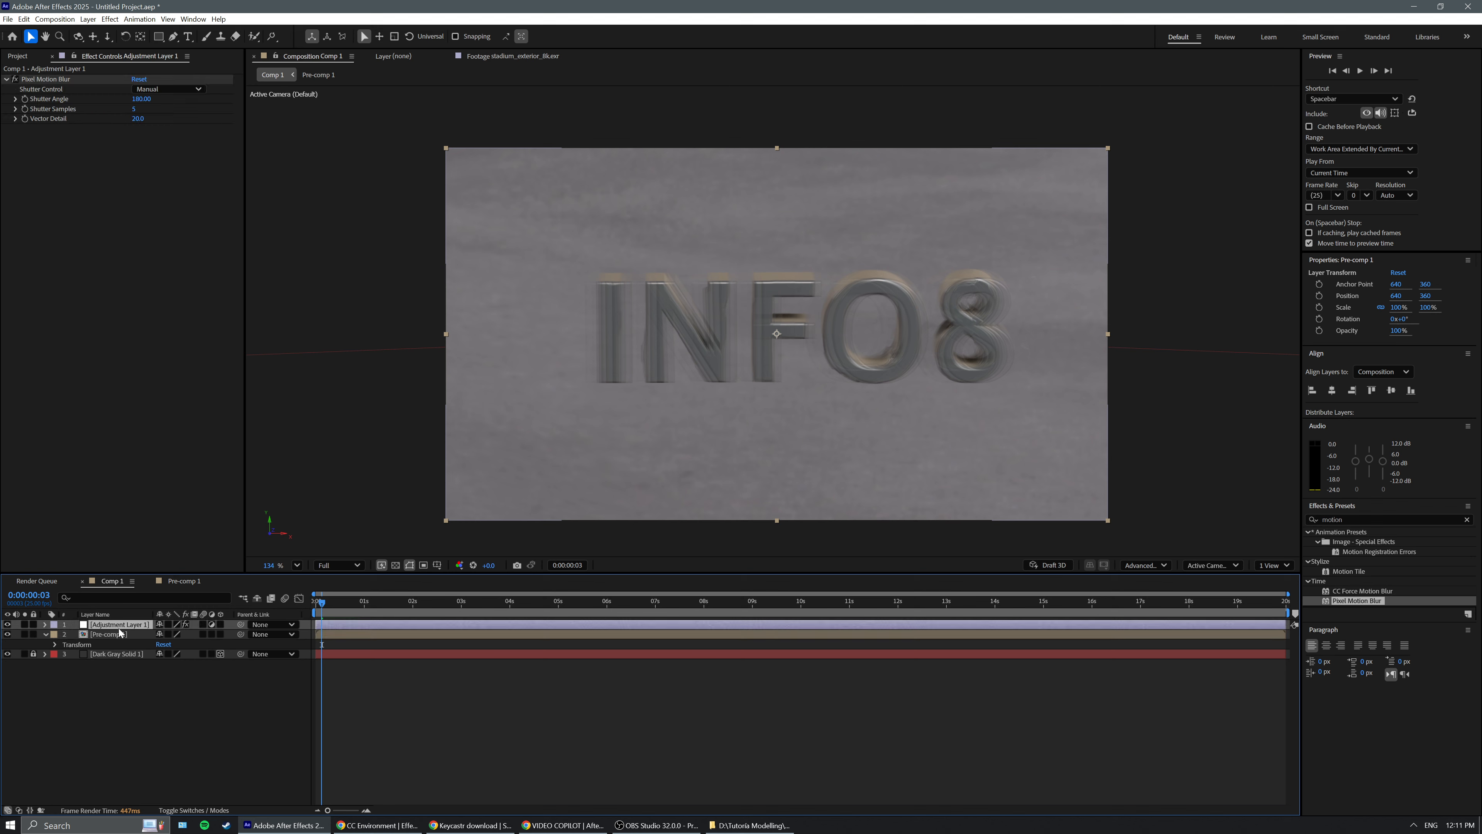
left_click(47, 82)
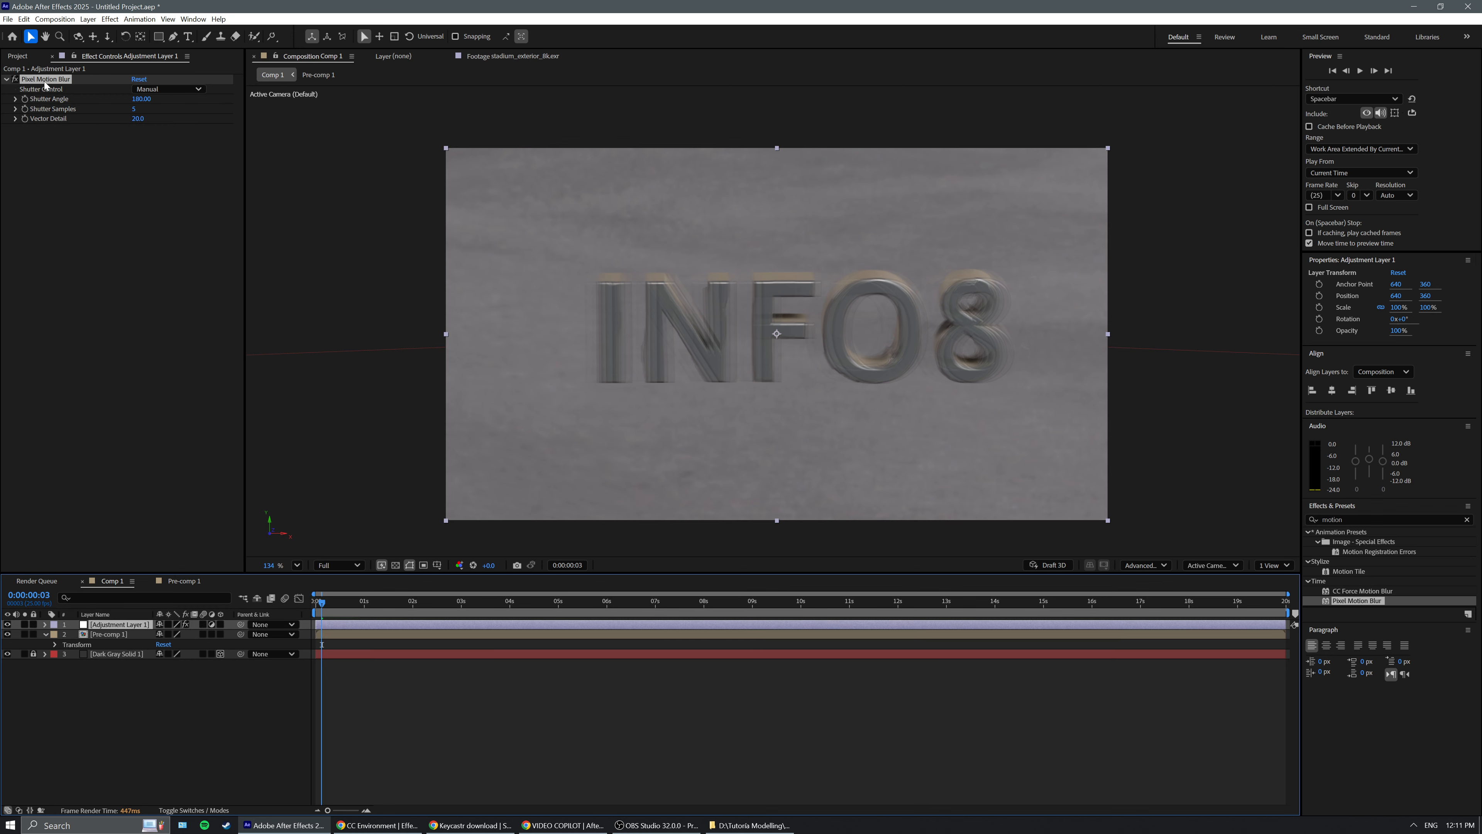
left_click(134, 109)
left_click(142, 171)
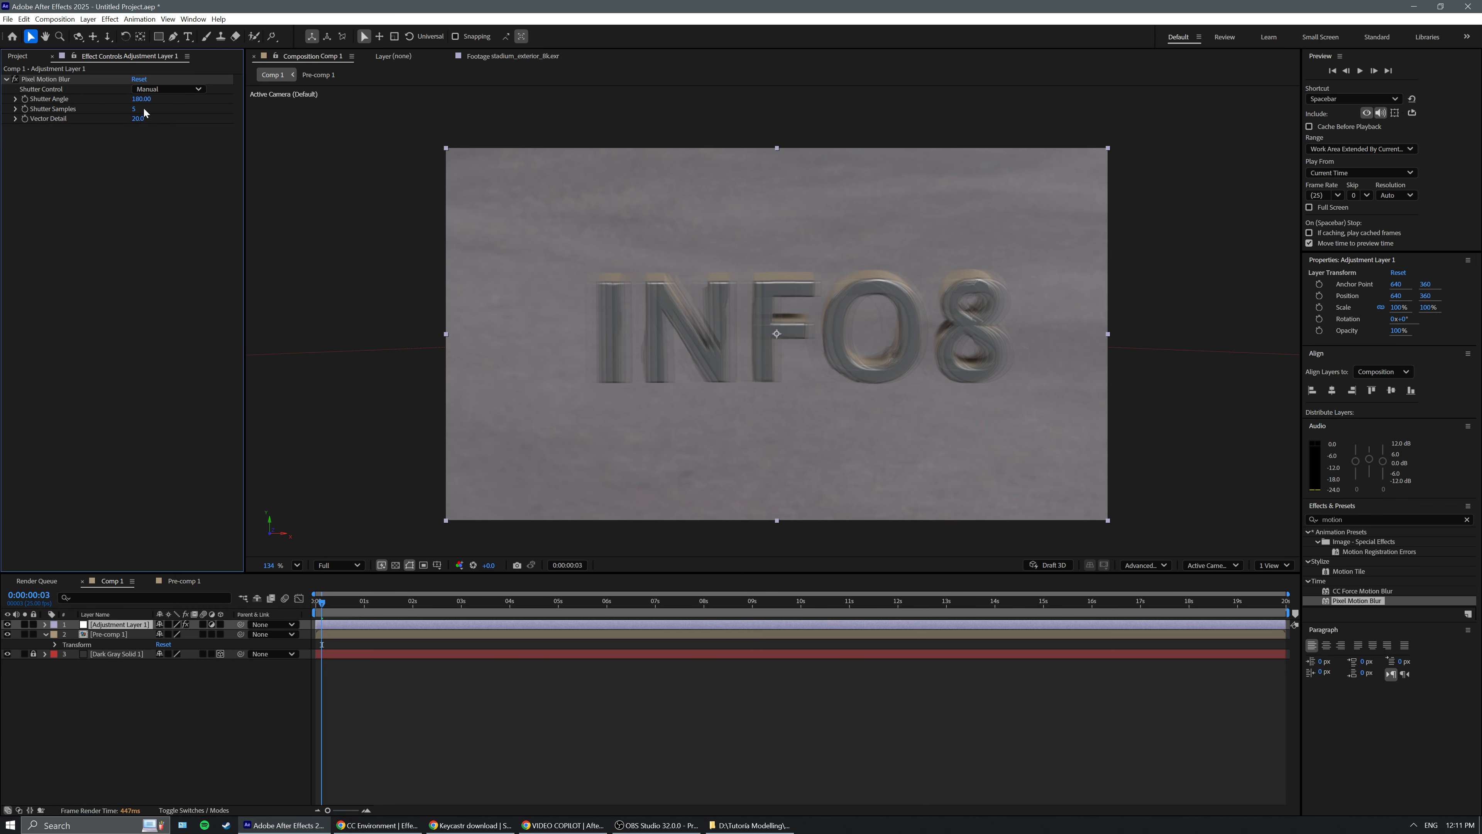
mouse_move(133, 111)
left_mouse_down()
mouse_move(163, 120)
mouse_move(133, 112)
left_mouse_up()
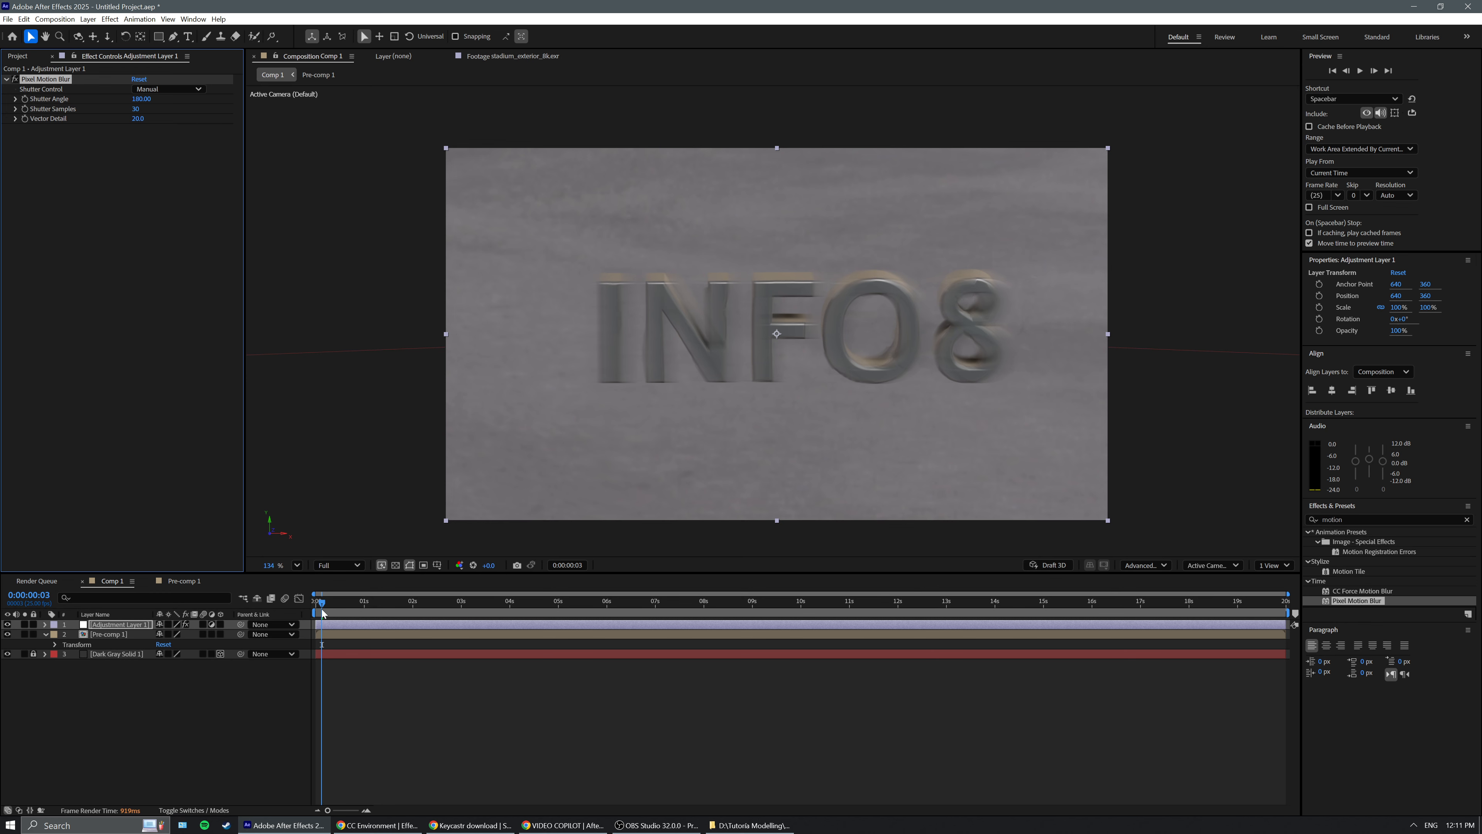
Play Comp 1 repeatedly from the first frame to check the pixel motion blur on the sliding INFO8 text.
key("Home")
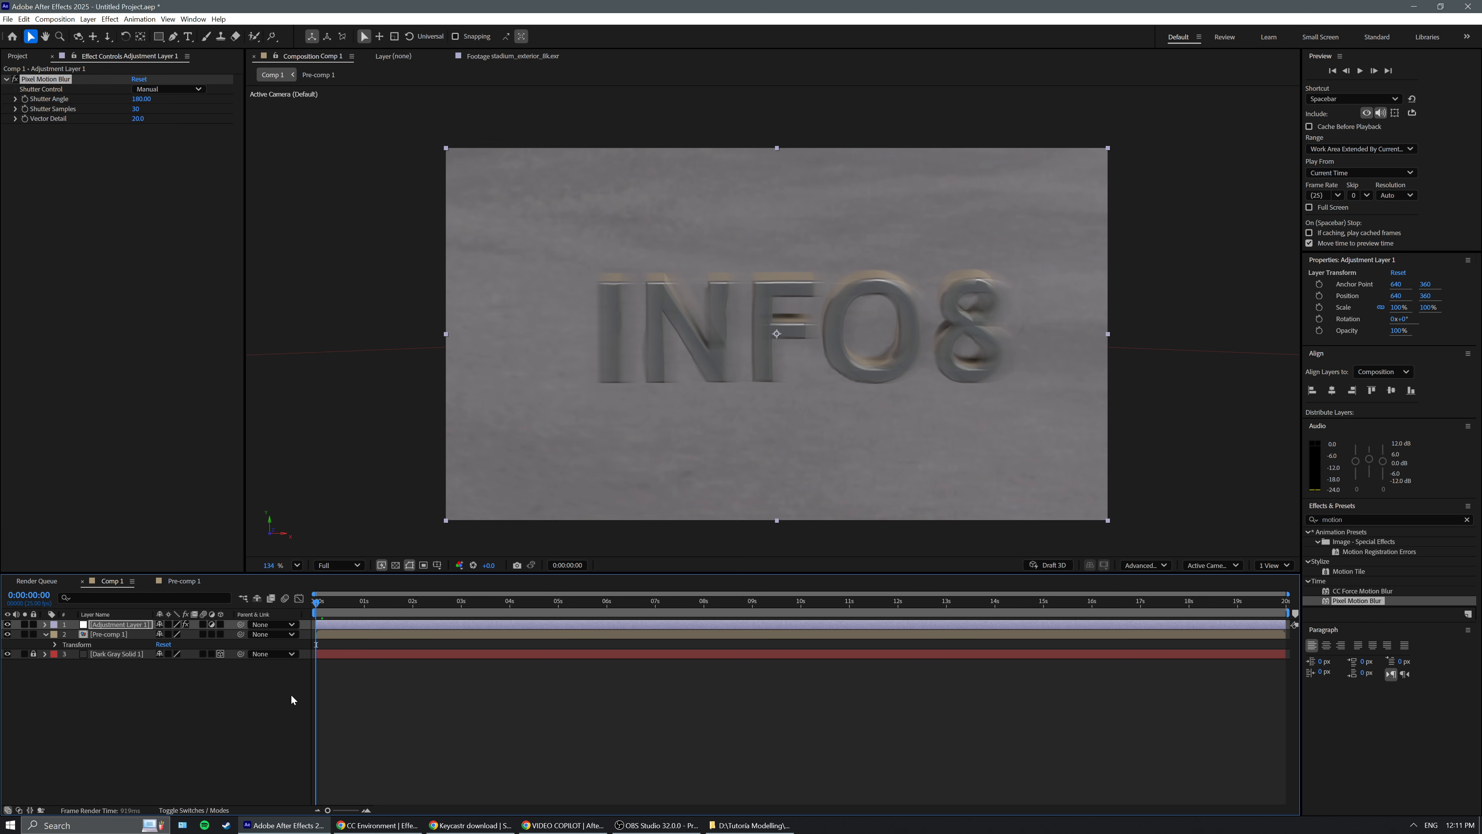
key("Page_Down")
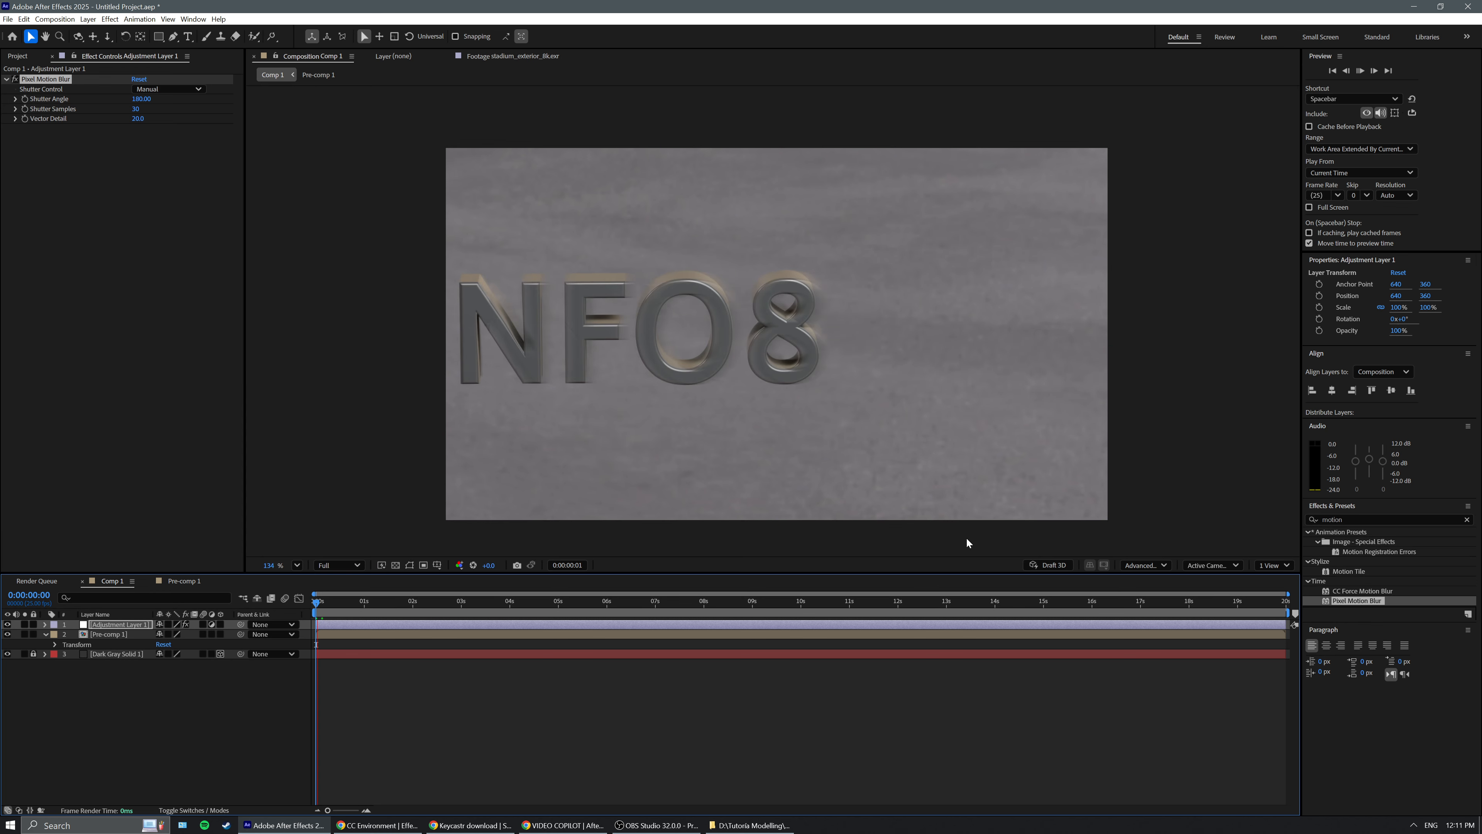
key("Page_Down")
key("Page_Down")
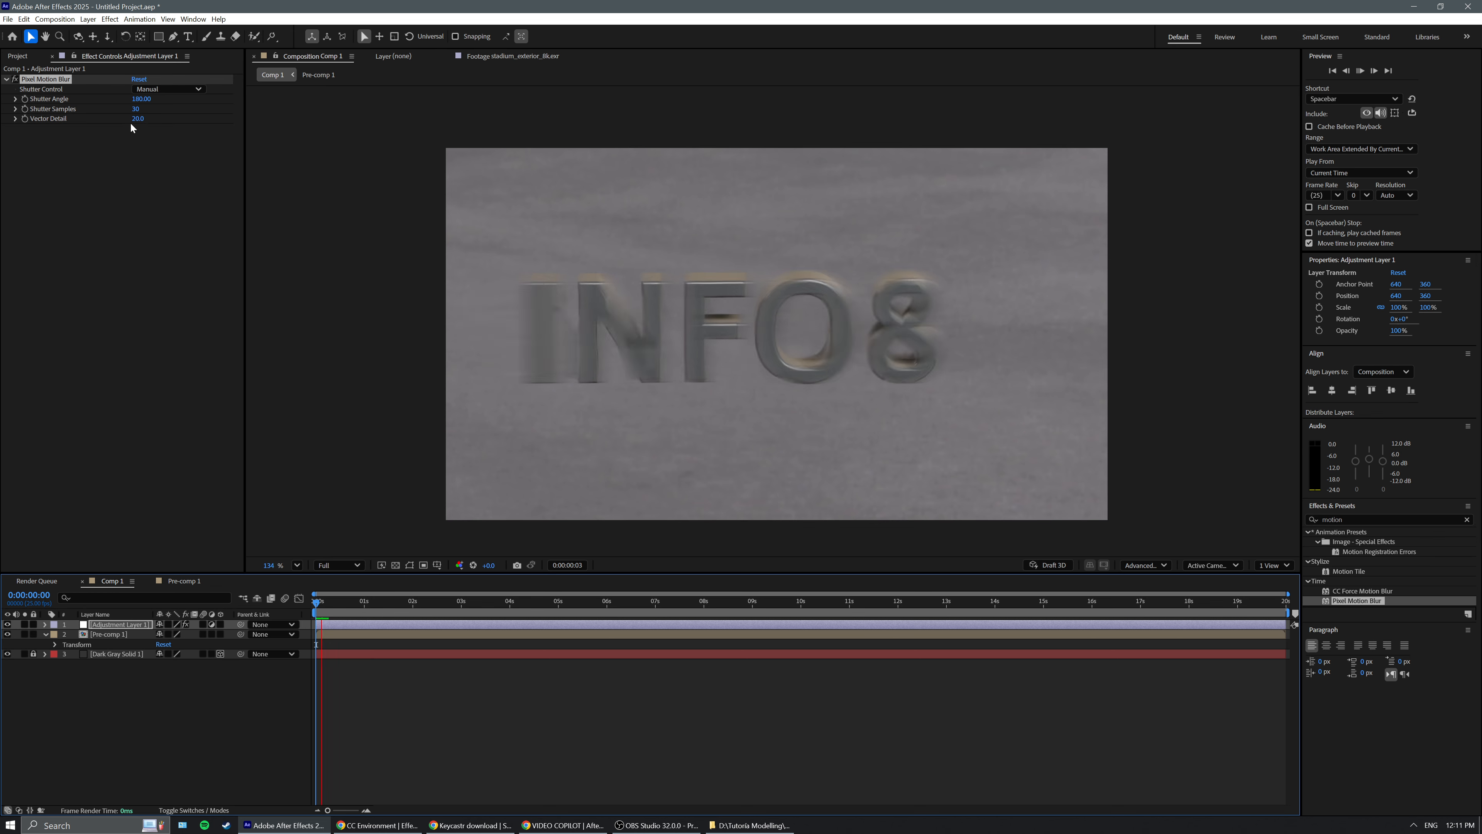
key("space")
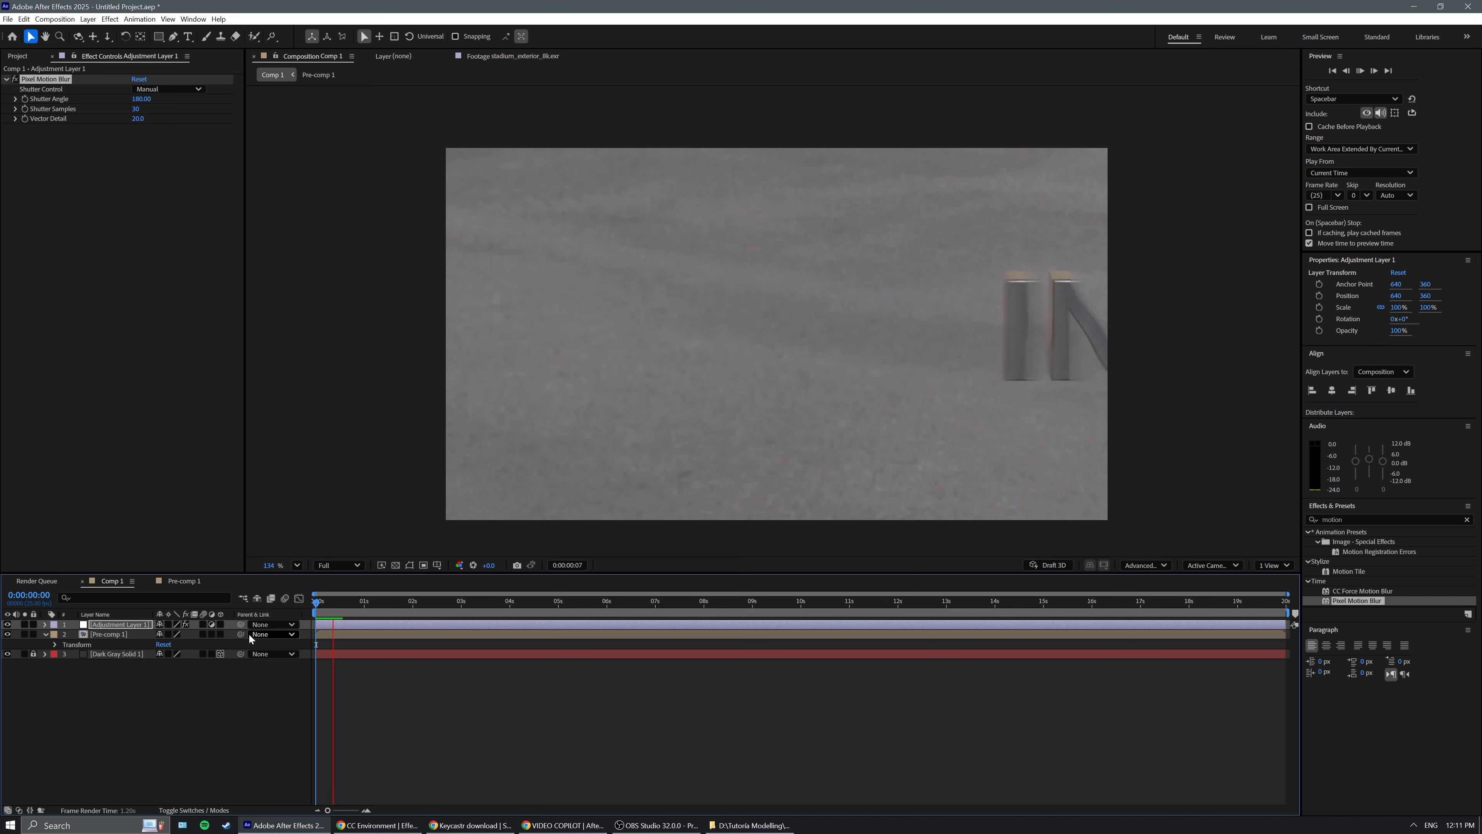
key("space")
left_click(314, 610)
key("space")
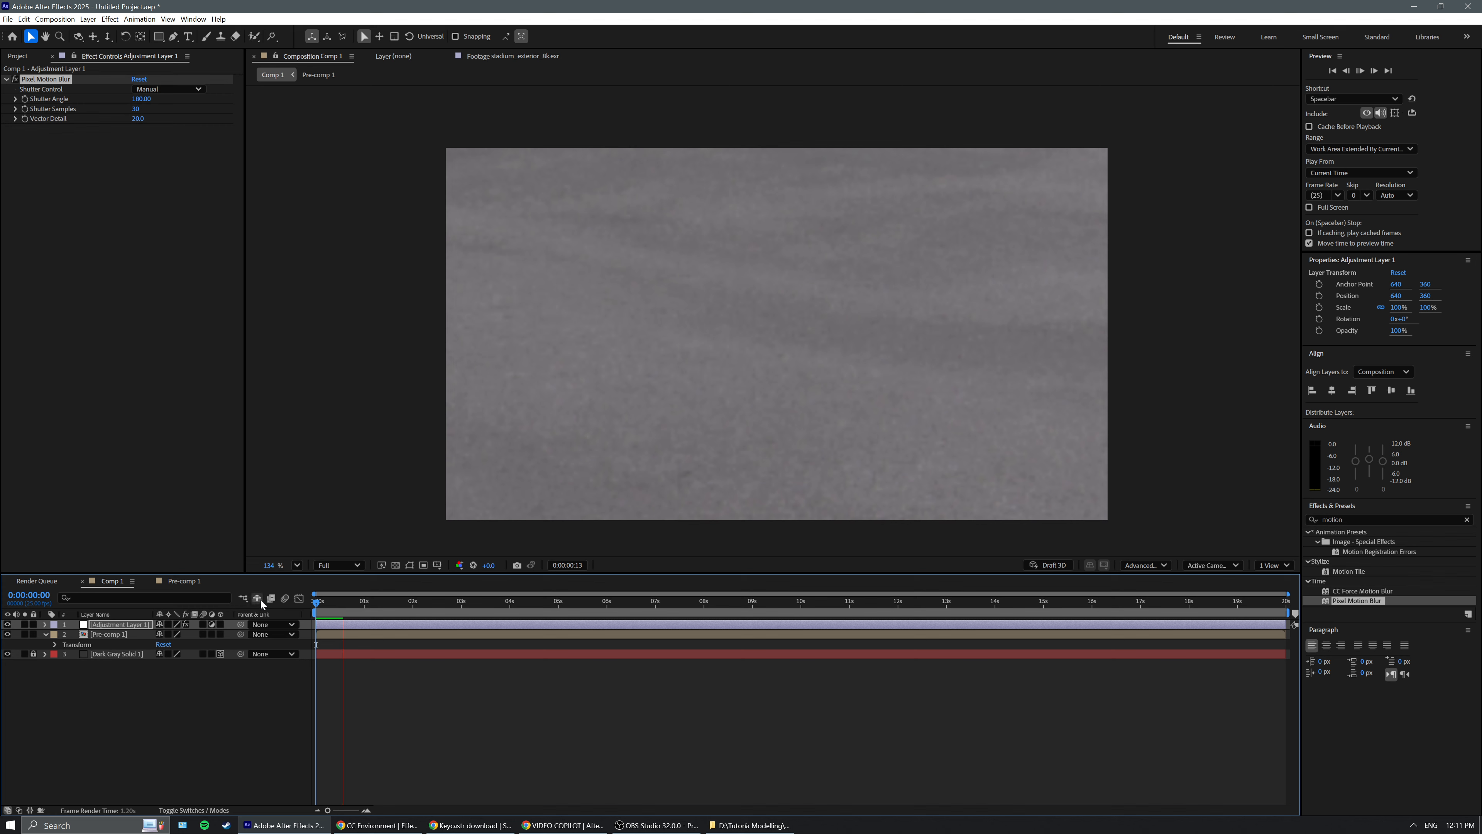
key("space")
key("space")
key("space")
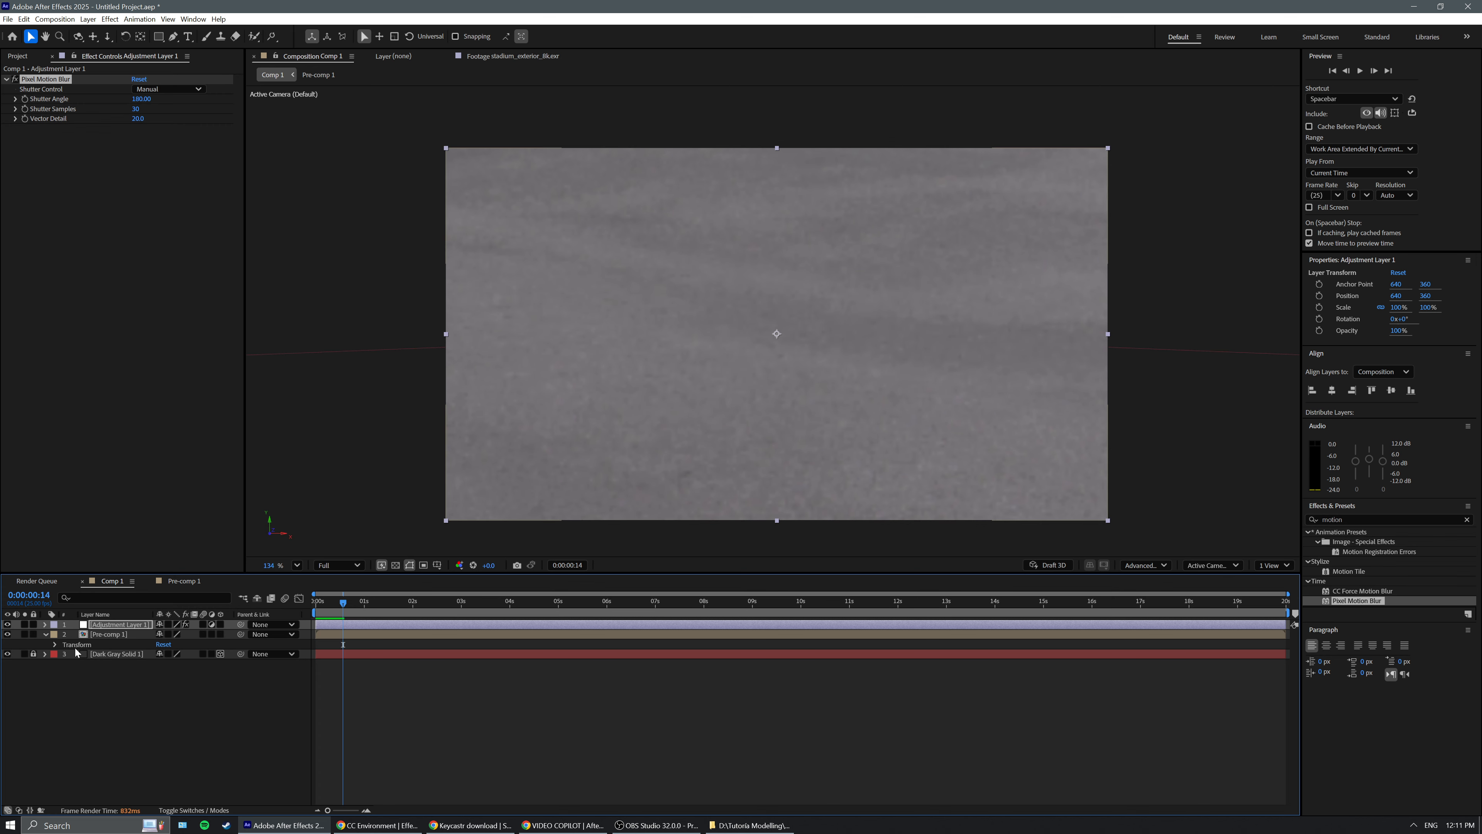
key("space")
key("space")
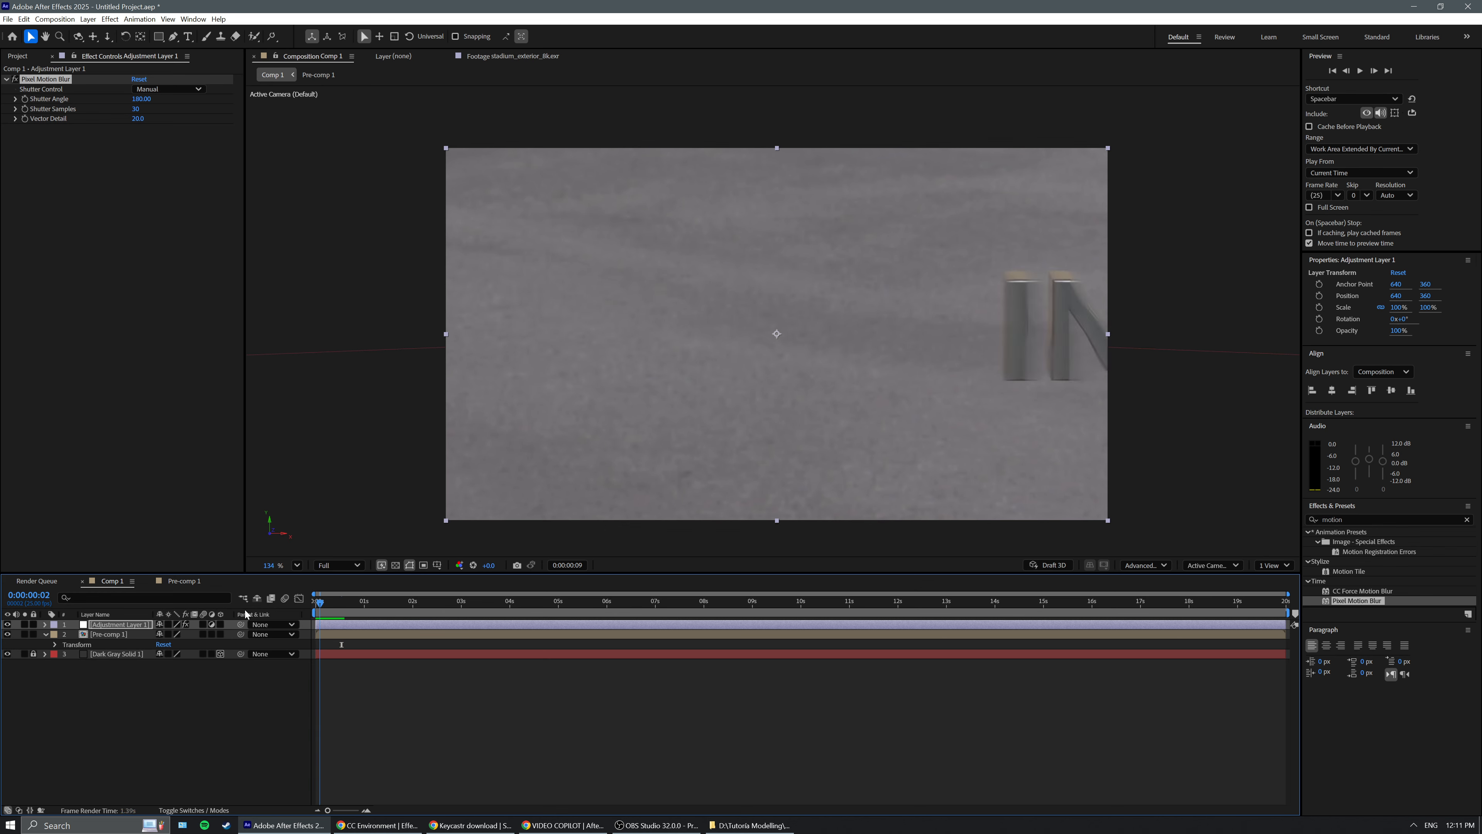
Replay Comp 1 from the start and park the playhead at 0:00:00:03 to examine the blurred INFO8 letters.
key("Home")
key("space")
key("space")
key("space")
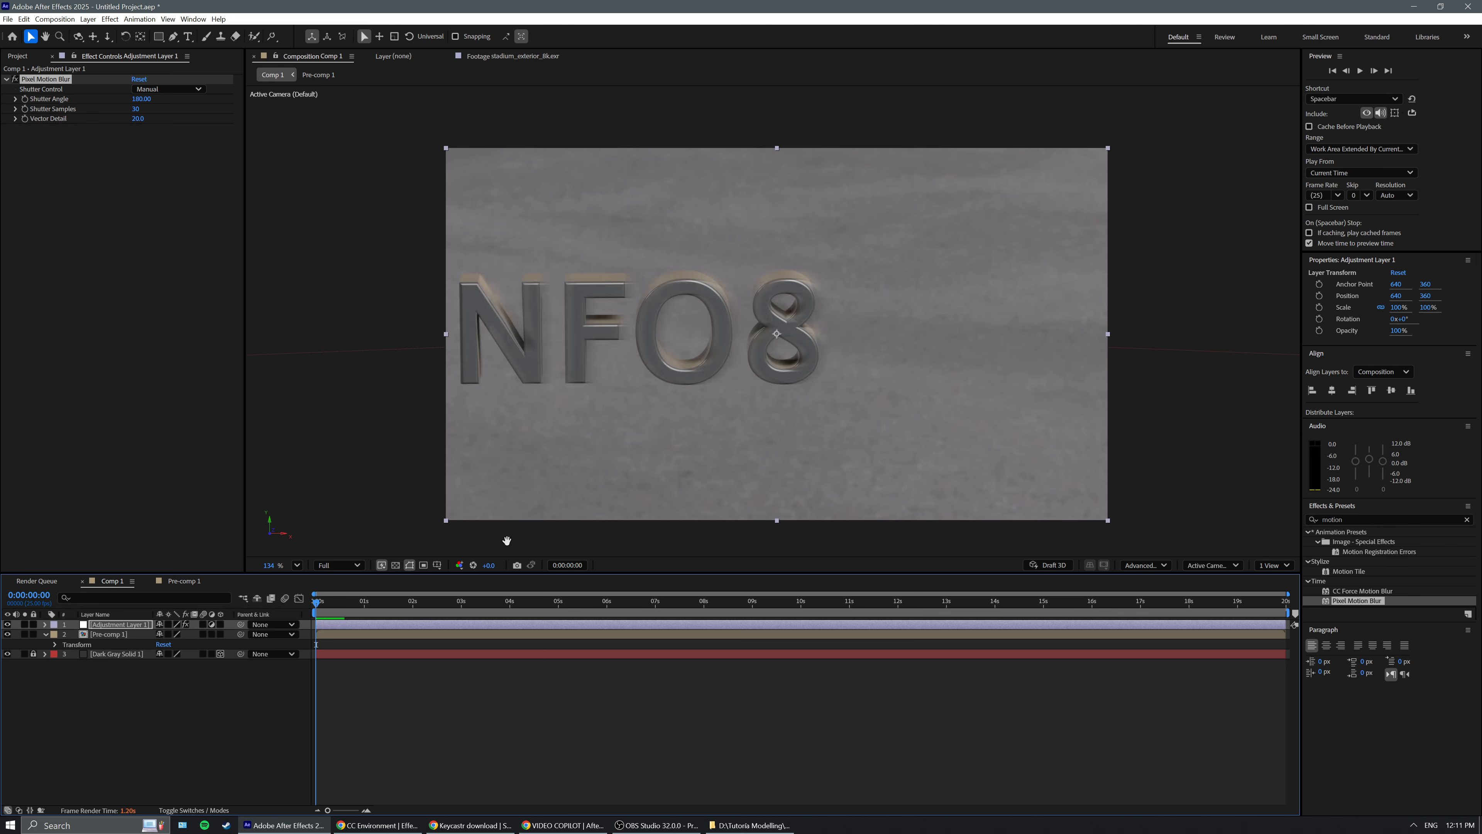
key("space")
left_click_drag(319, 605, 322, 610)
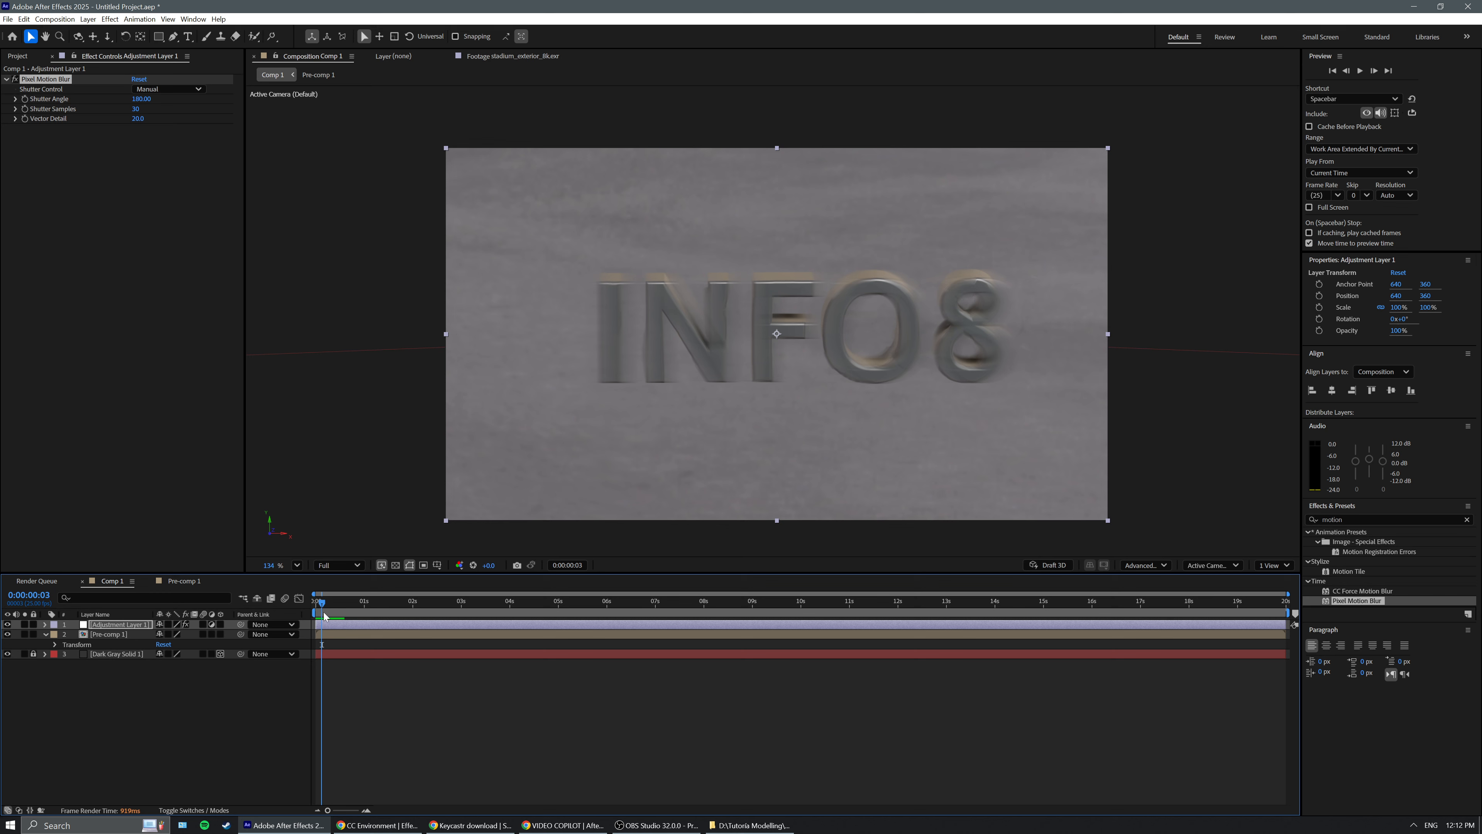
Replay the blurred INFO8 slide in Comp 1 and park the playhead at 0:00:00:04.
key("space")
key("space")
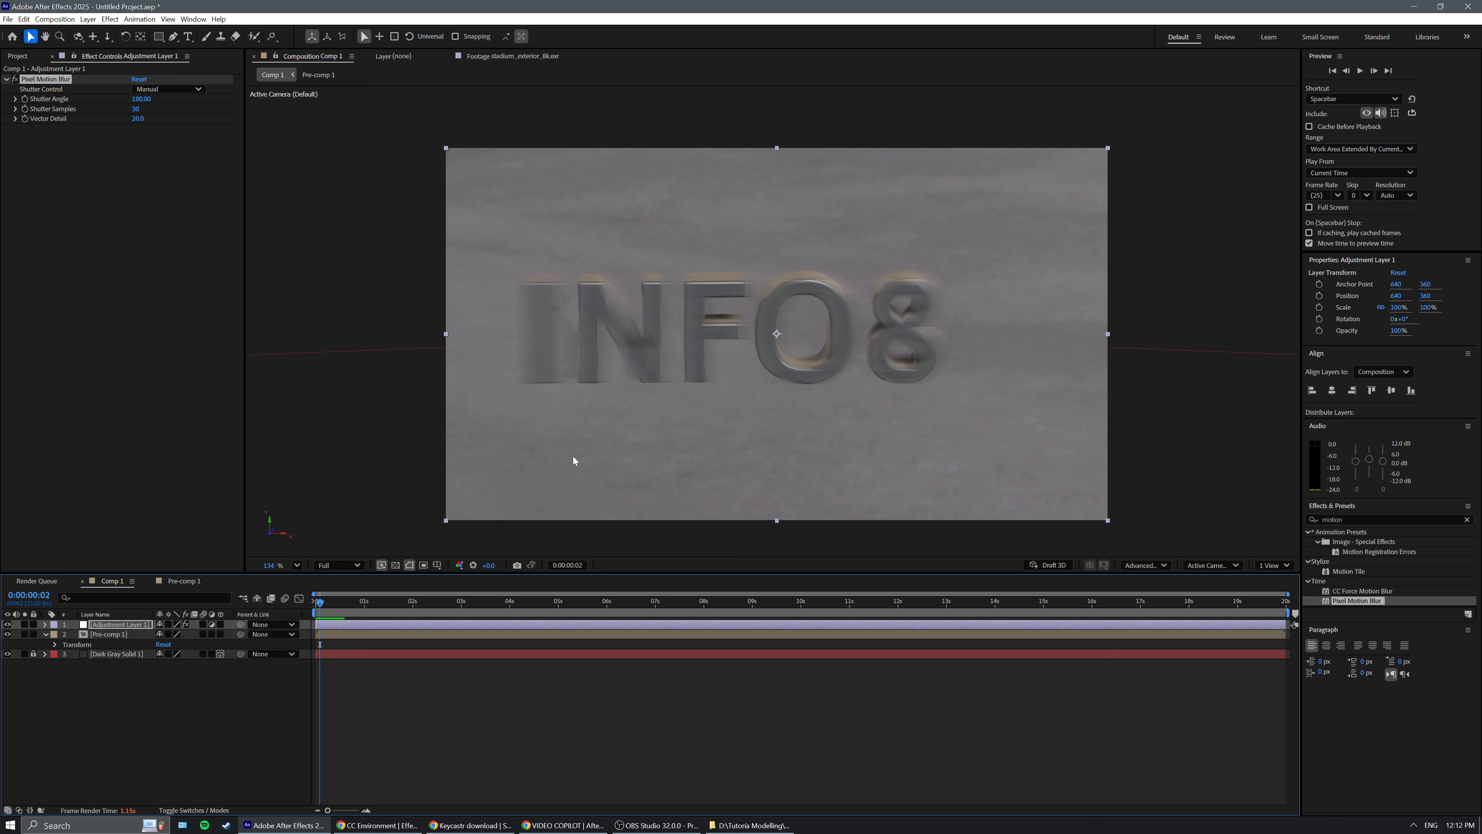
mouse_move(334, 616)
left_mouse_down()
mouse_move(348, 613)
mouse_move(295, 611)
mouse_move(350, 613)
mouse_move(285, 610)
mouse_move(325, 613)
left_mouse_up()
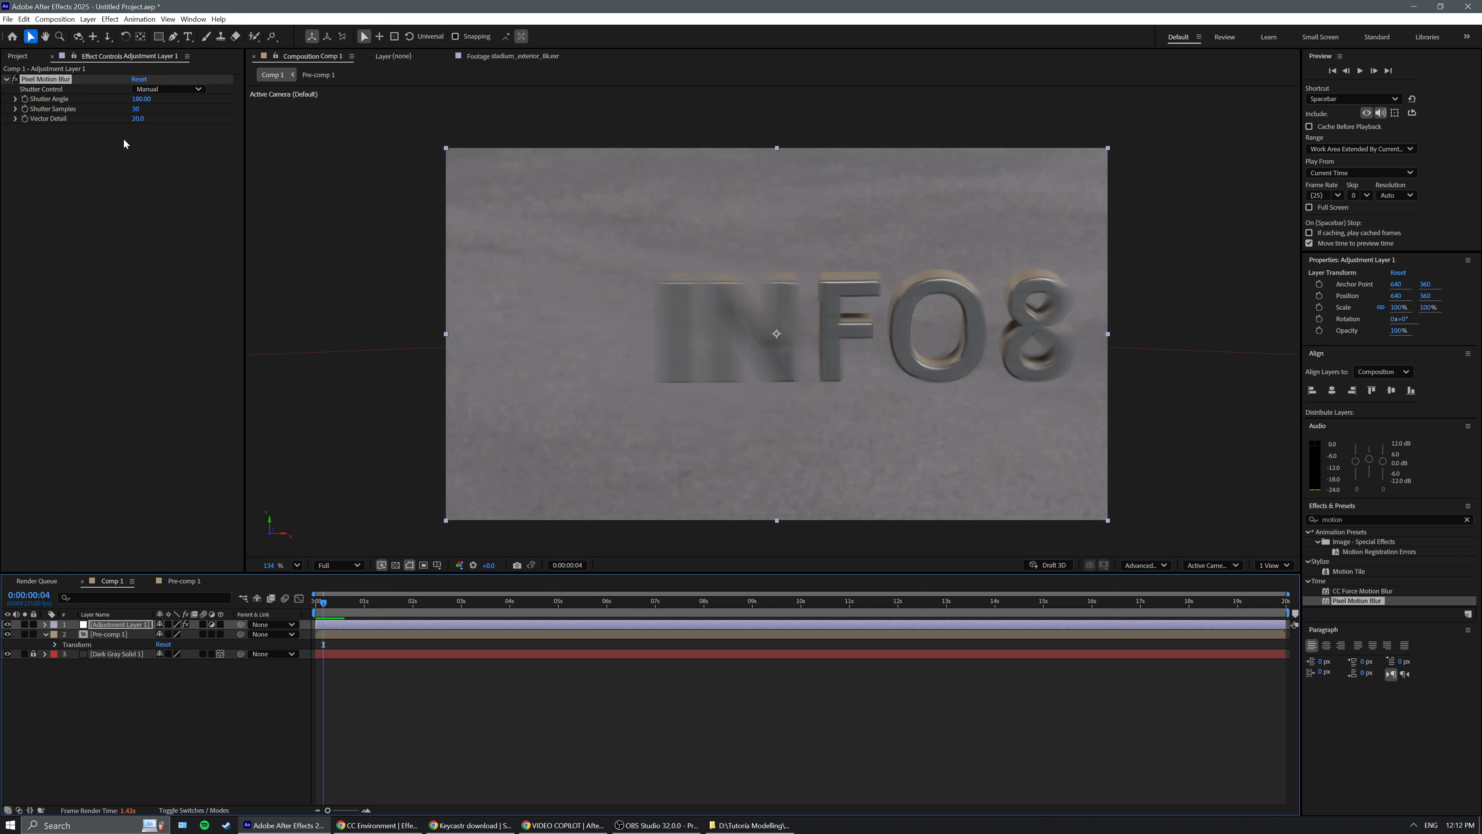
Raise Pixel Motion Blur's Vector Detail to 68, preview the slide and return the playhead to the first frame.
left_click_drag(136, 123, 164, 123)
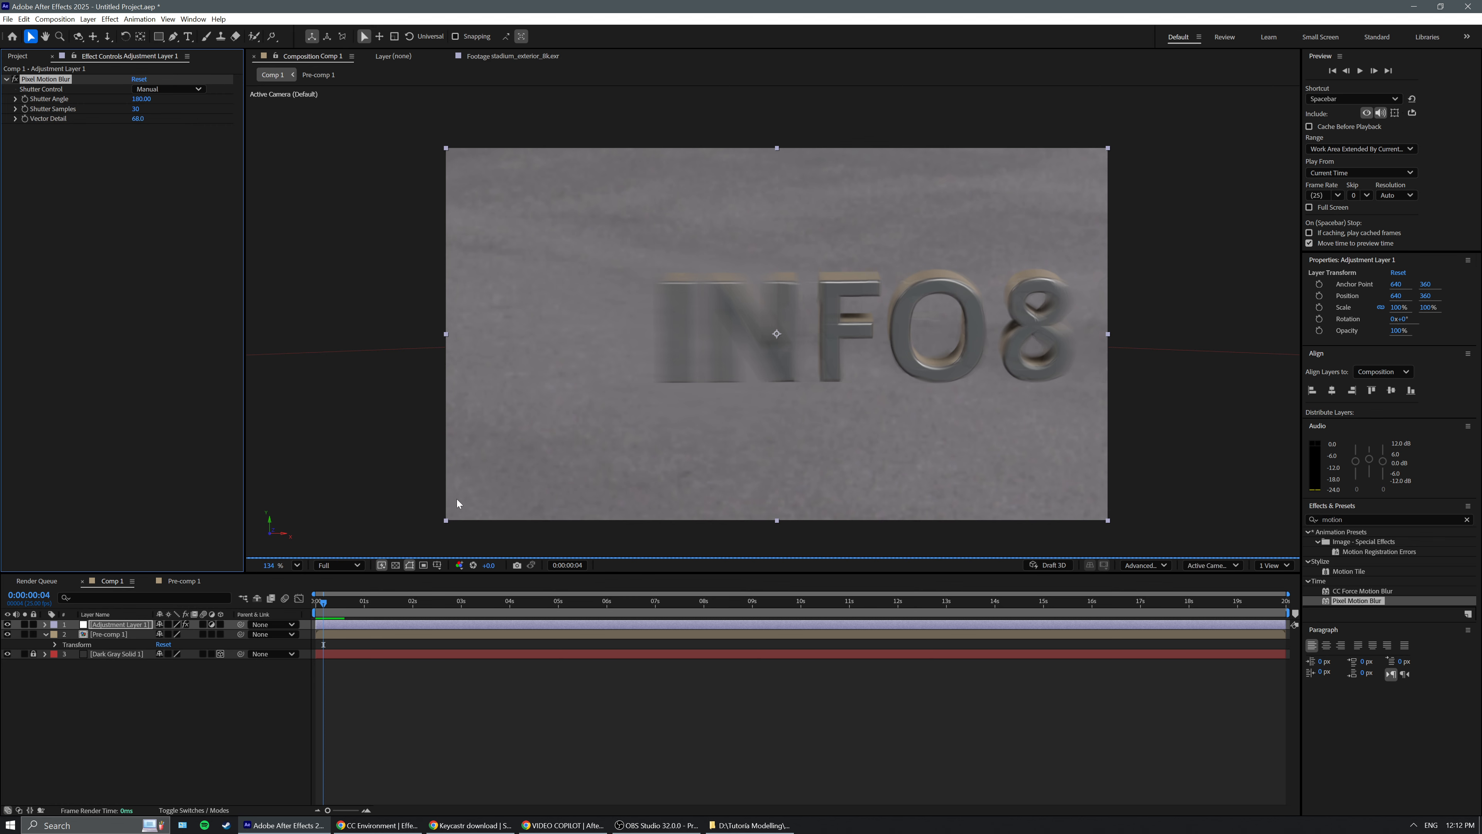
key("space")
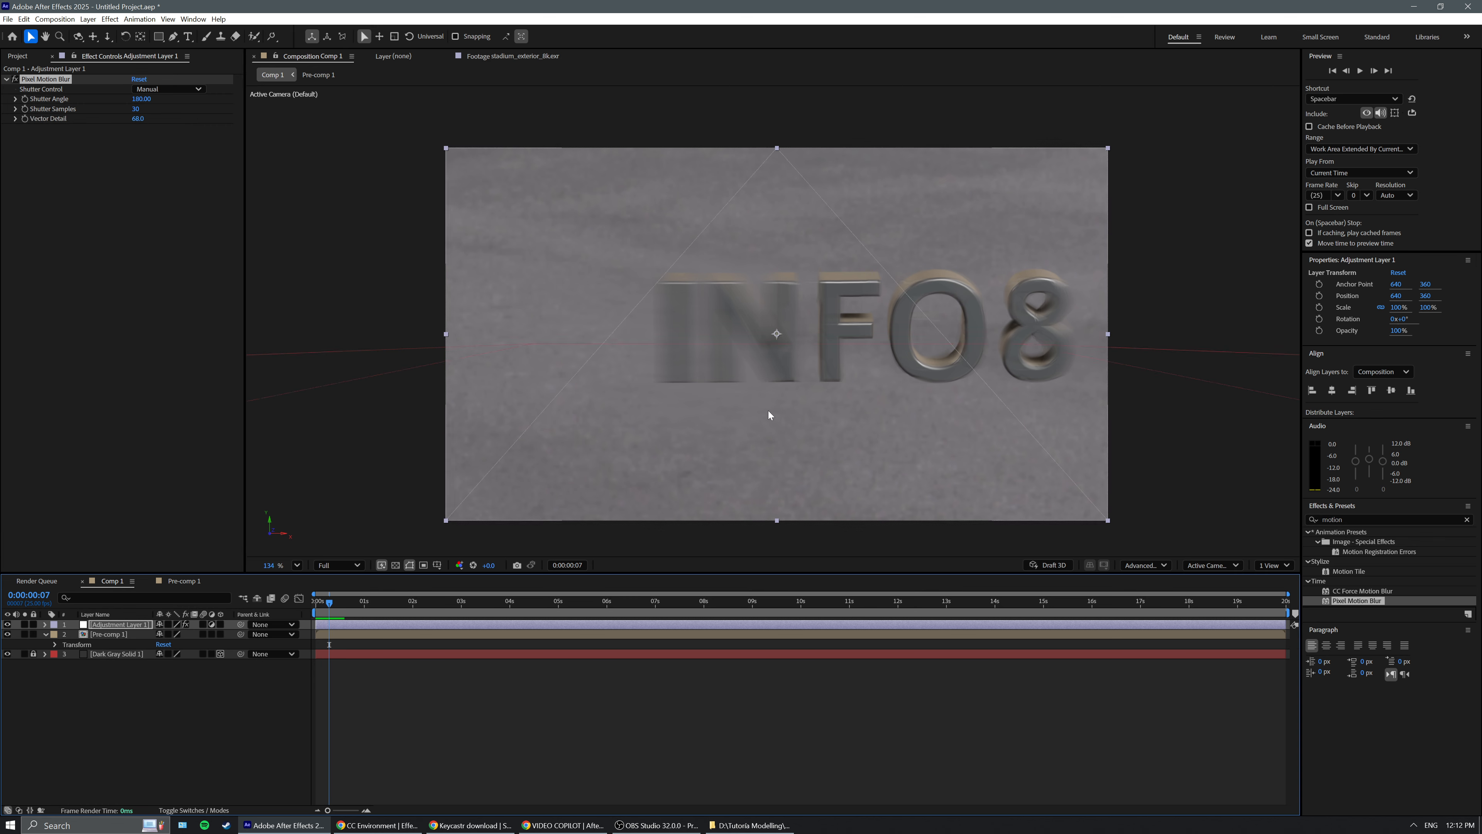
left_click_drag(326, 604, 316, 603)
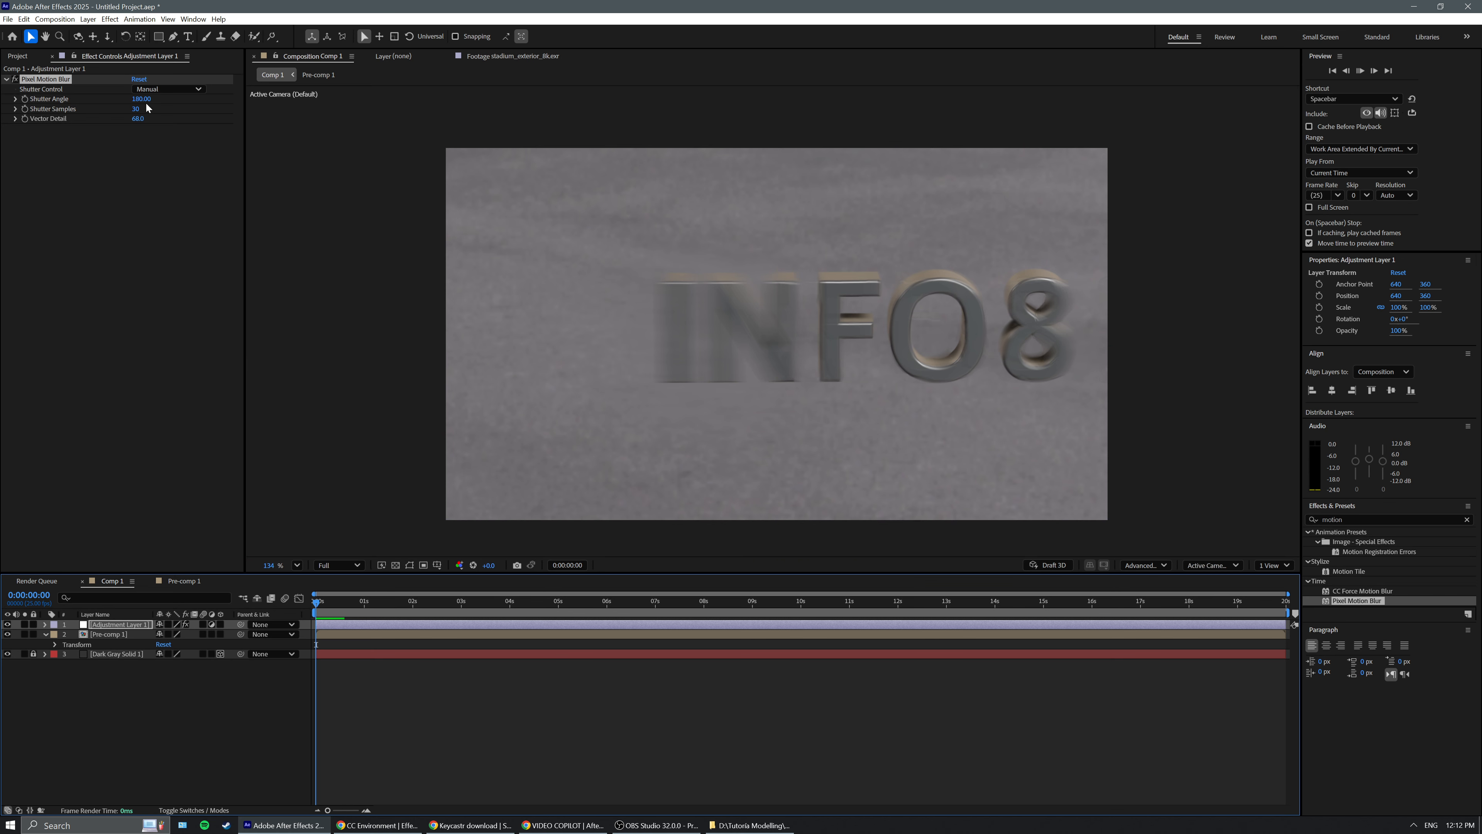
Lower Pixel Motion Blur's Shutter Angle to 56 and Vector Detail to 11.4, and preview the slide from the start.
left_click_drag(316, 607, 325, 614)
left_click_drag(141, 107, 163, 103)
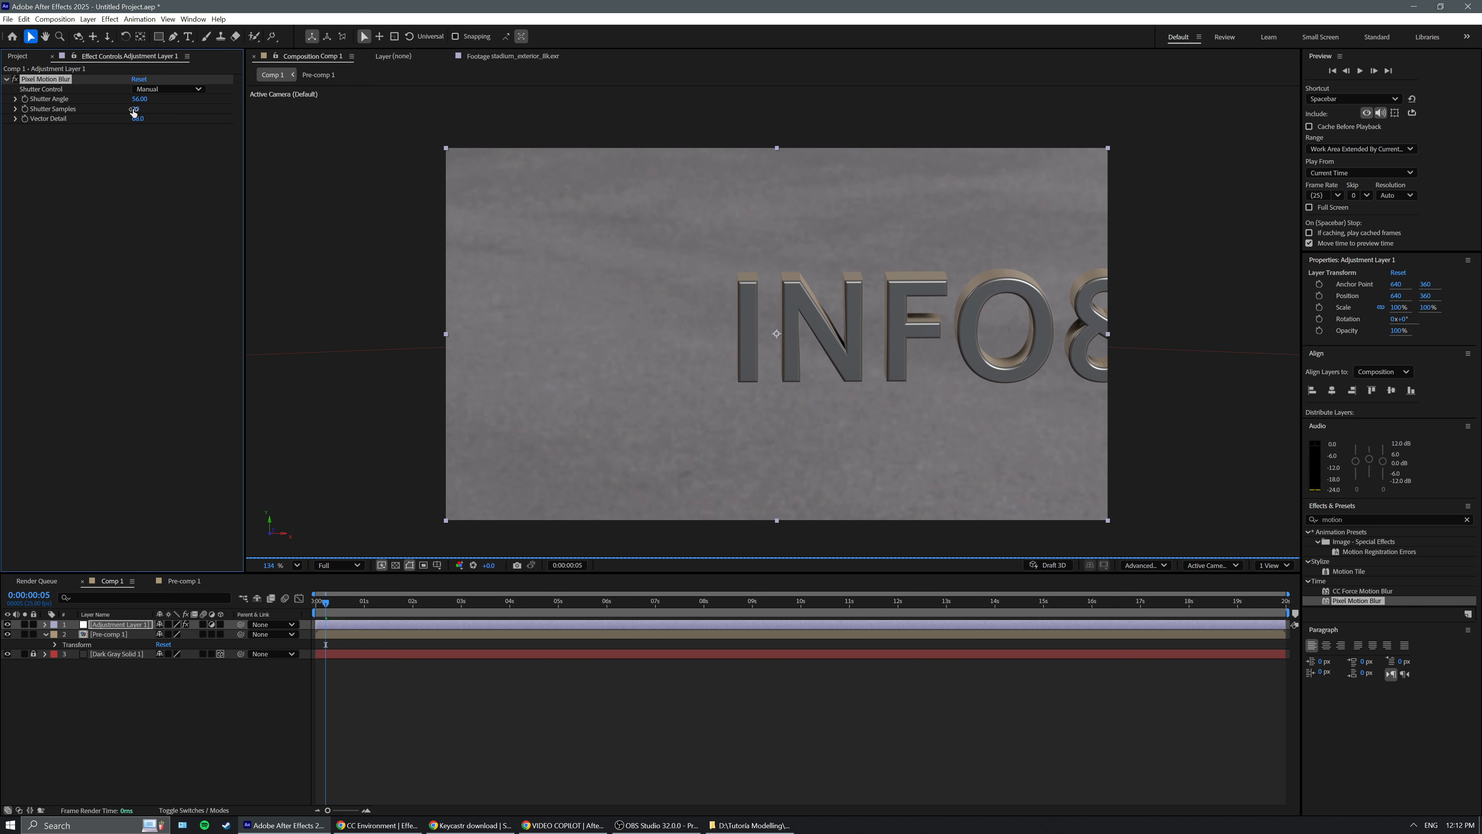
left_click_drag(133, 112, 117, 118)
left_click(318, 611)
key("space")
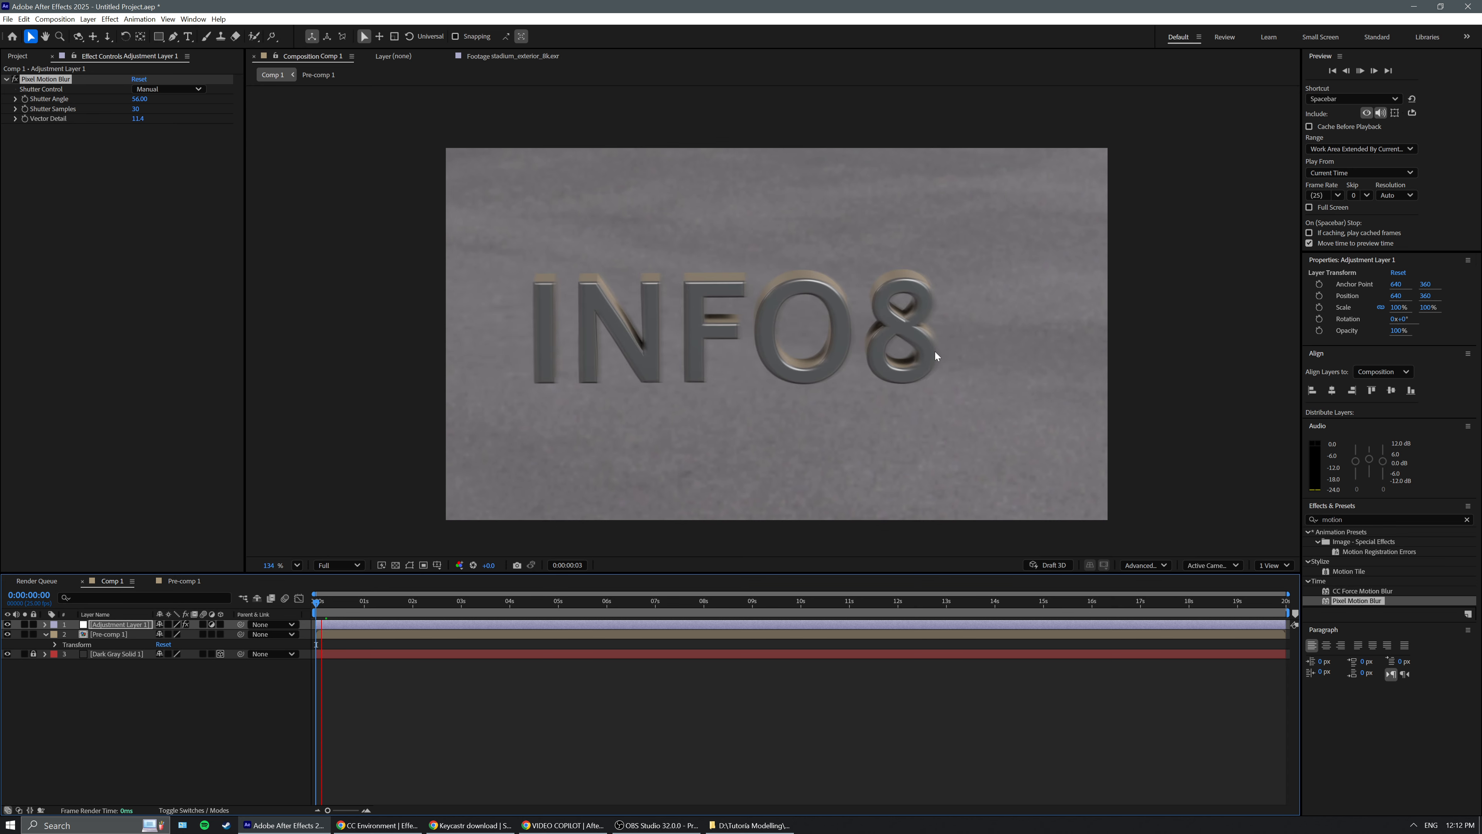
key("space")
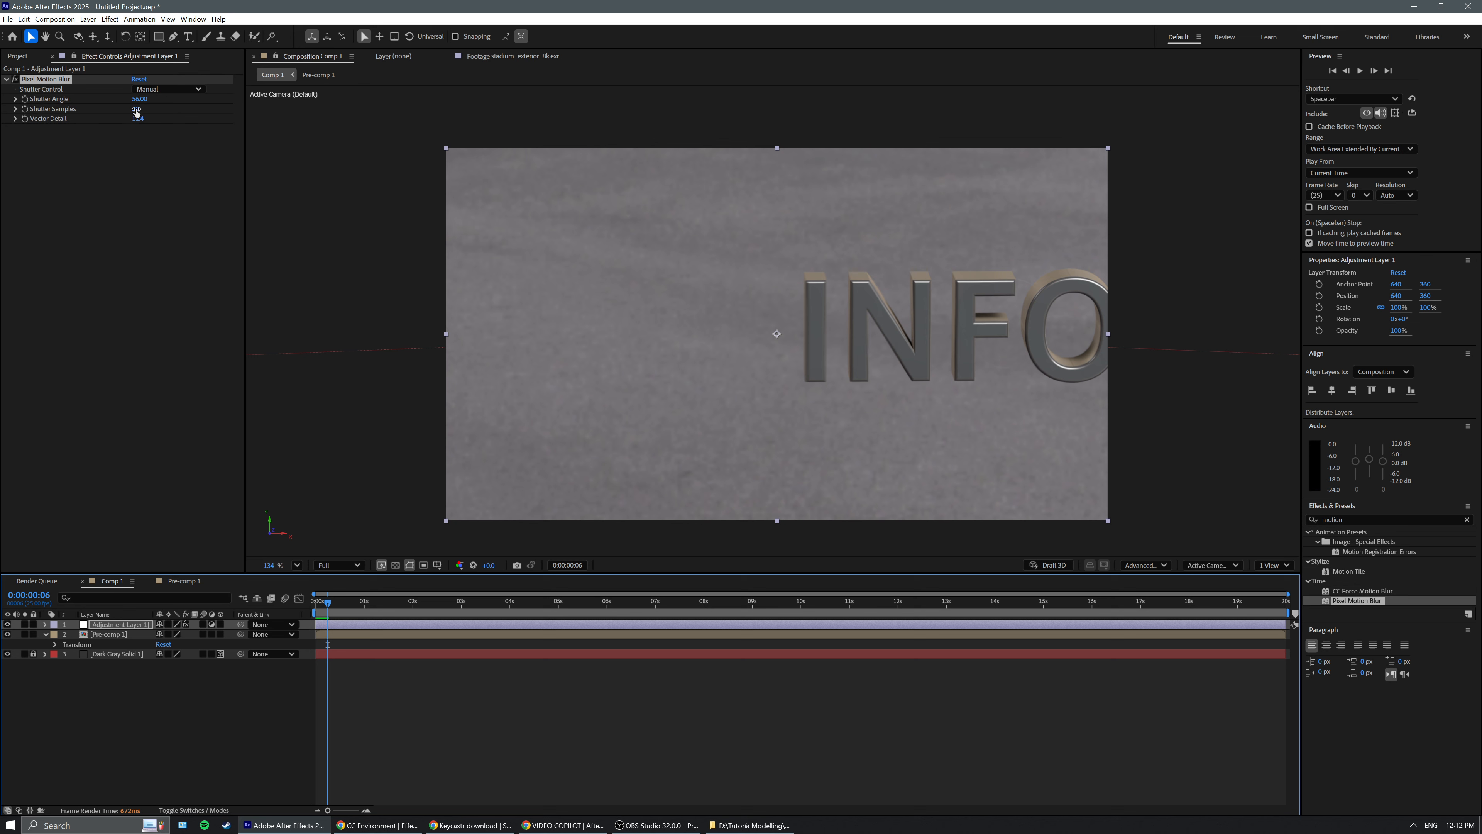
Raise Pixel Motion Blur's Shutter Angle to 100 and replay Comp 1 from the first frame.
left_click_drag(136, 99, 162, 100)
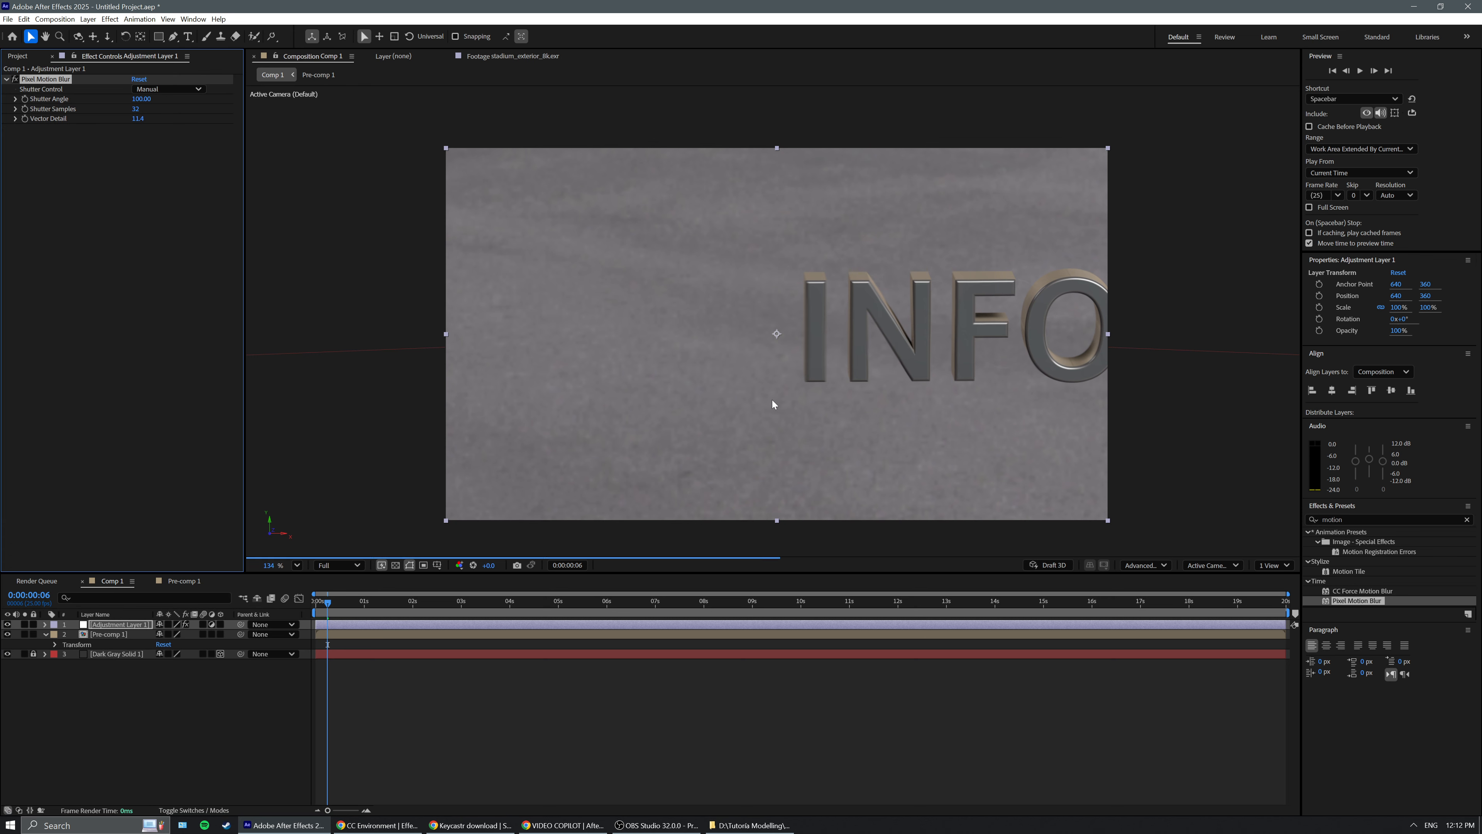
key("Home")
key("space")
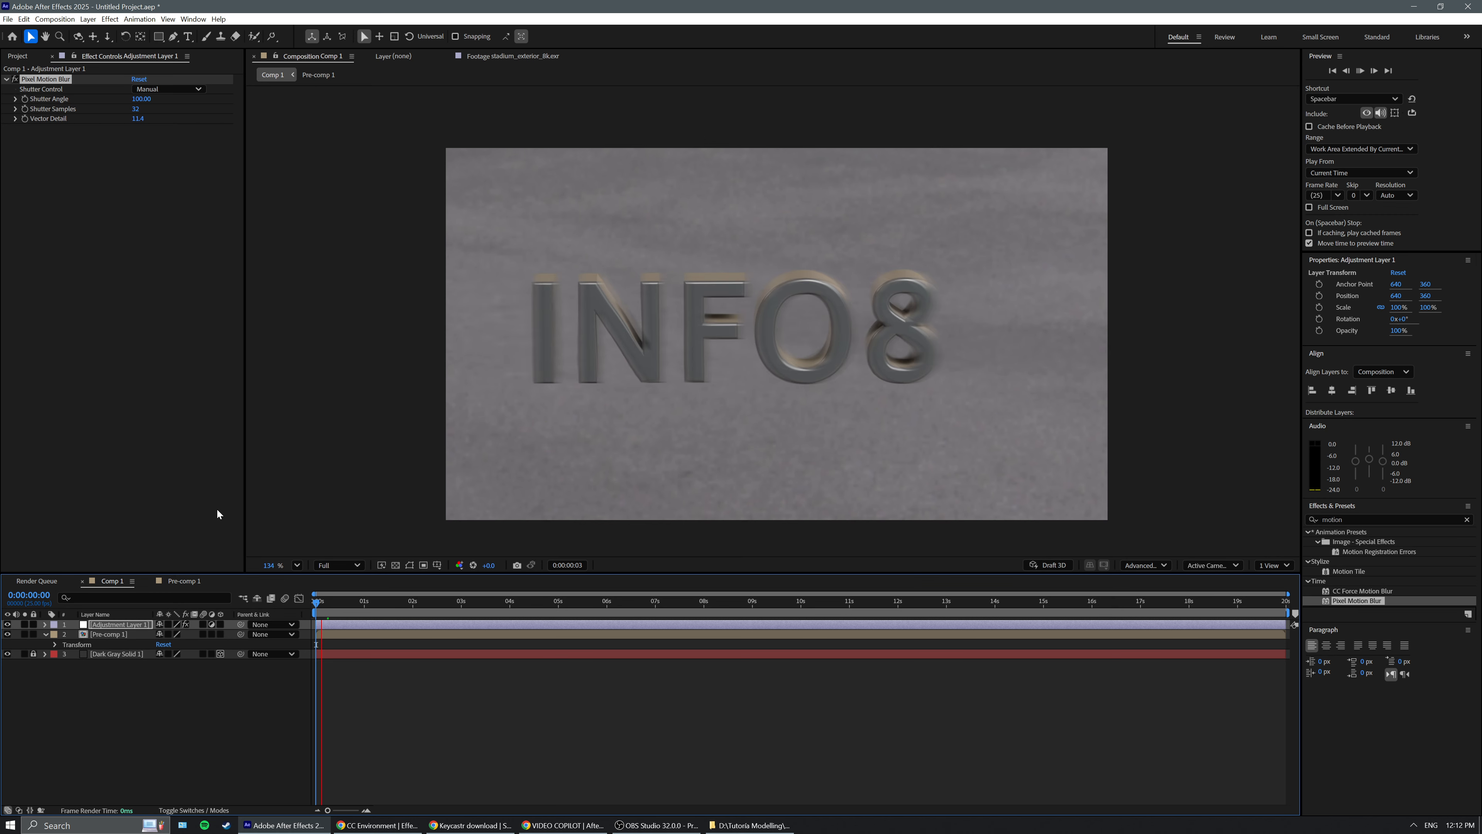
Delete the Pixel Motion Blur effect and remove the adjustment layer from Comp 1.
left_click(39, 287)
left_click(52, 80)
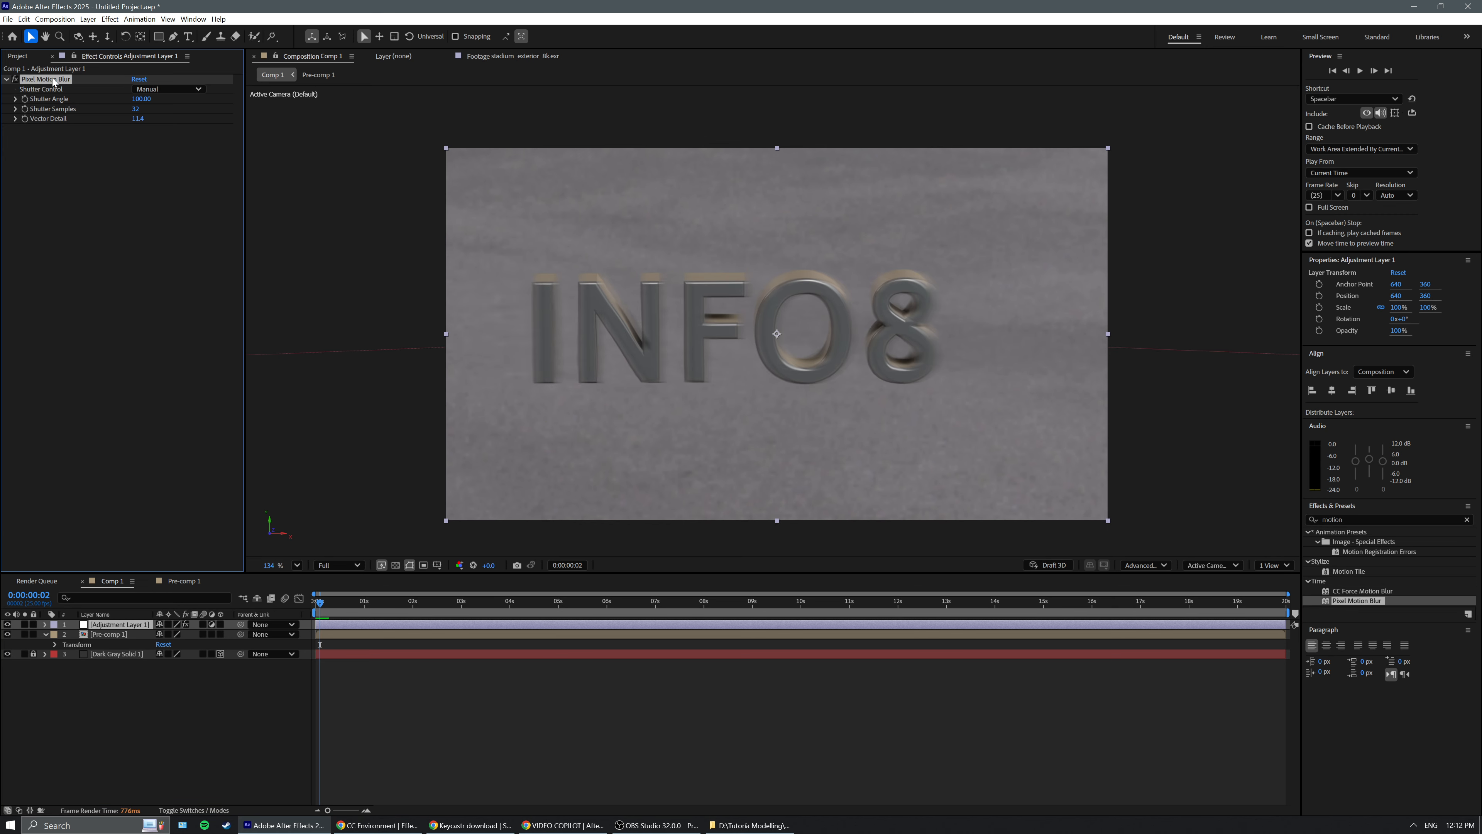
key("Delete")
left_click(113, 664)
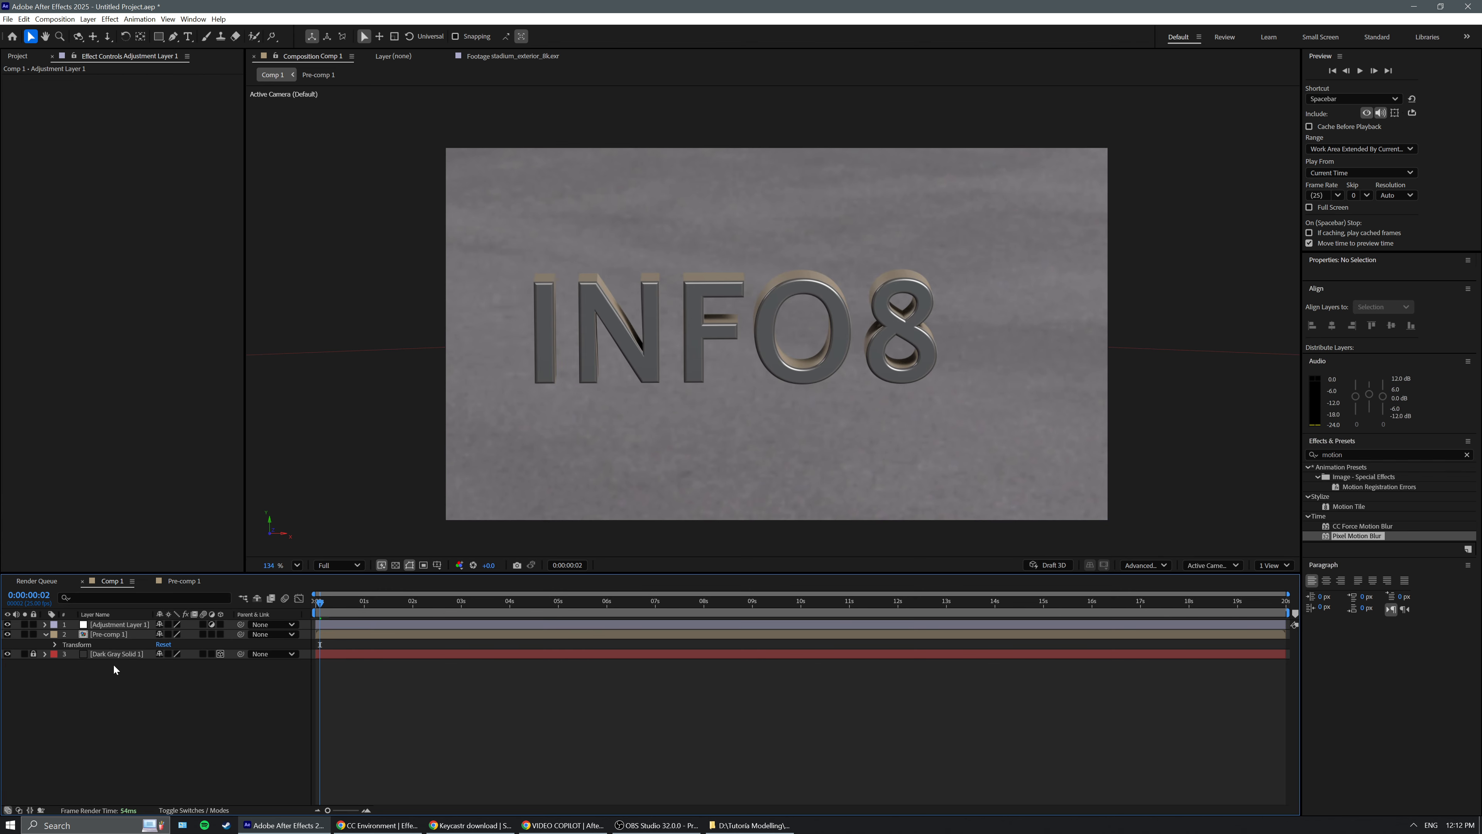
left_click(120, 634)
left_click(122, 624)
key("Delete")
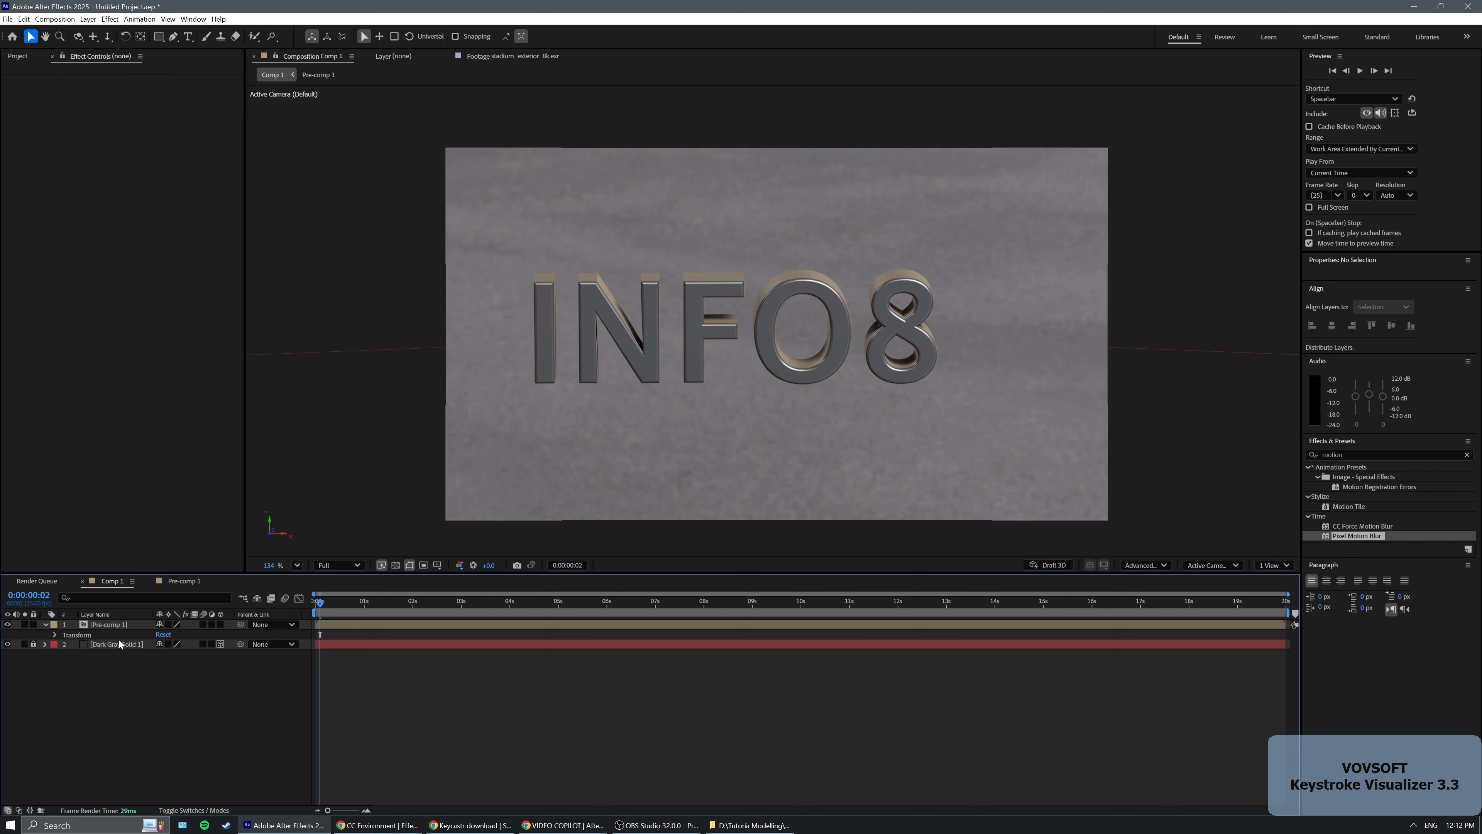
Delete all layers inside Pre-comp 1.
left_click(147, 584)
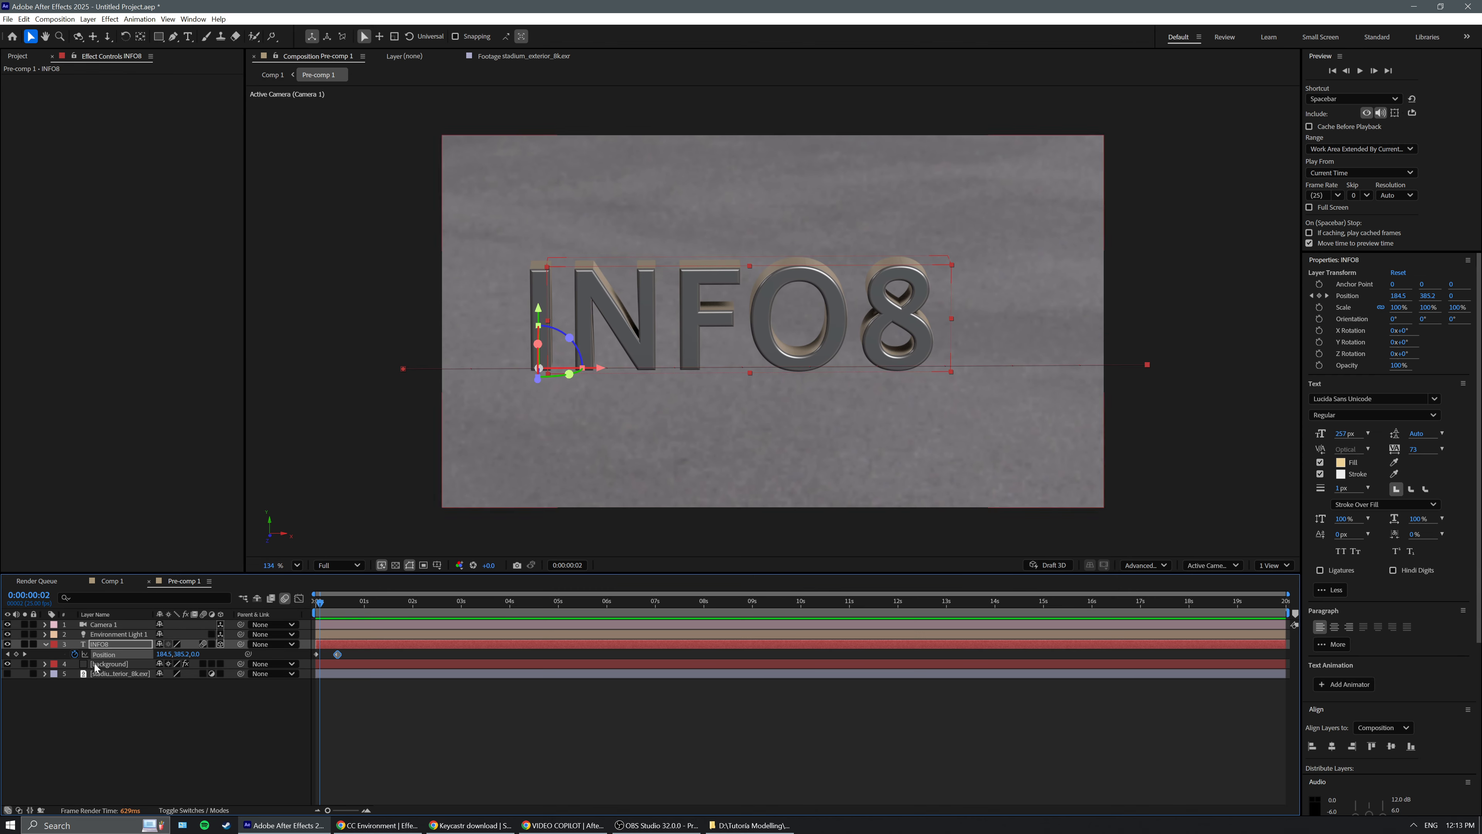
left_click_drag(106, 684, 133, 601)
left_click(110, 582)
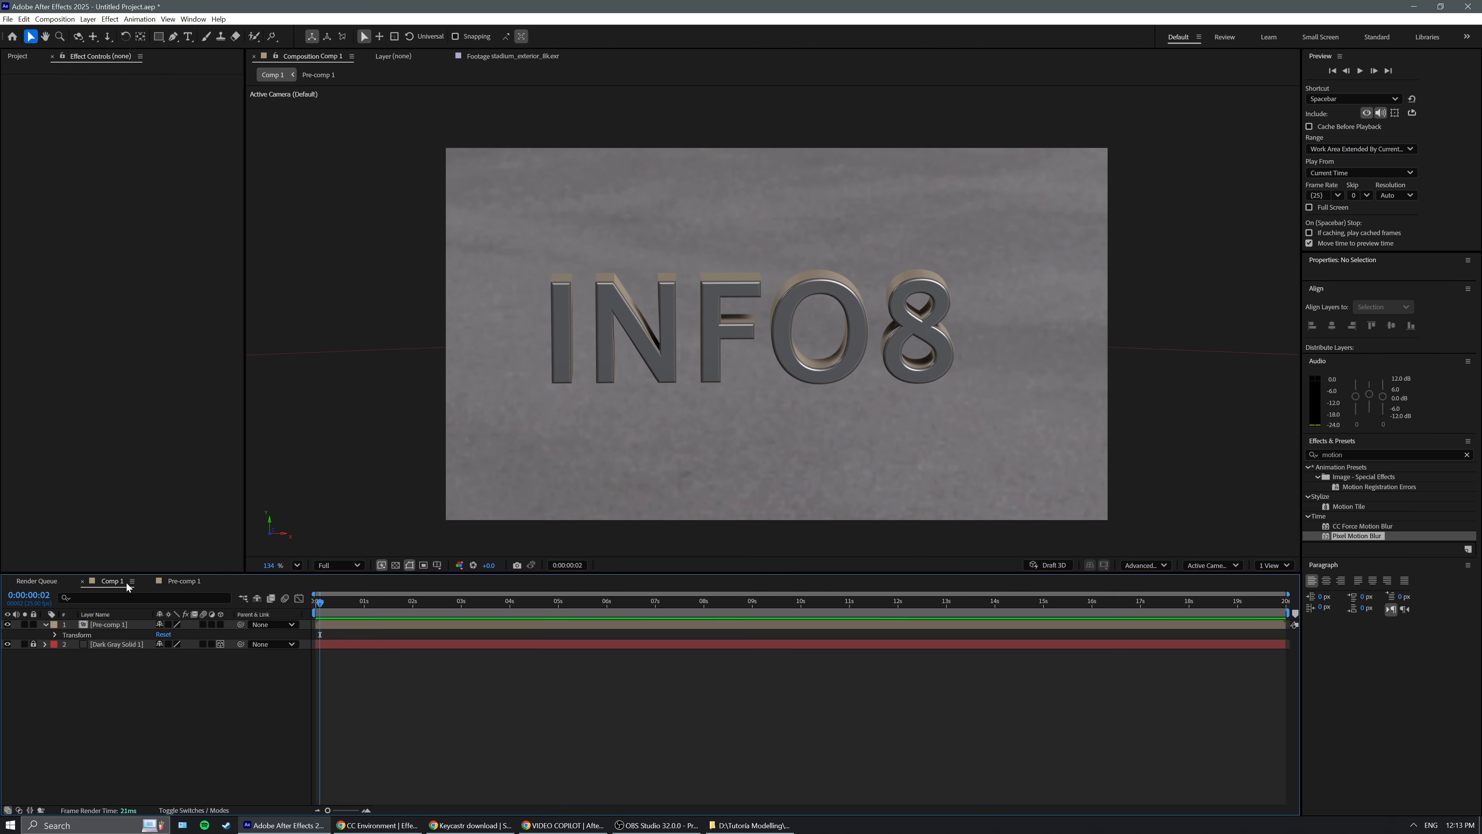
left_click(184, 581)
key("Delete")
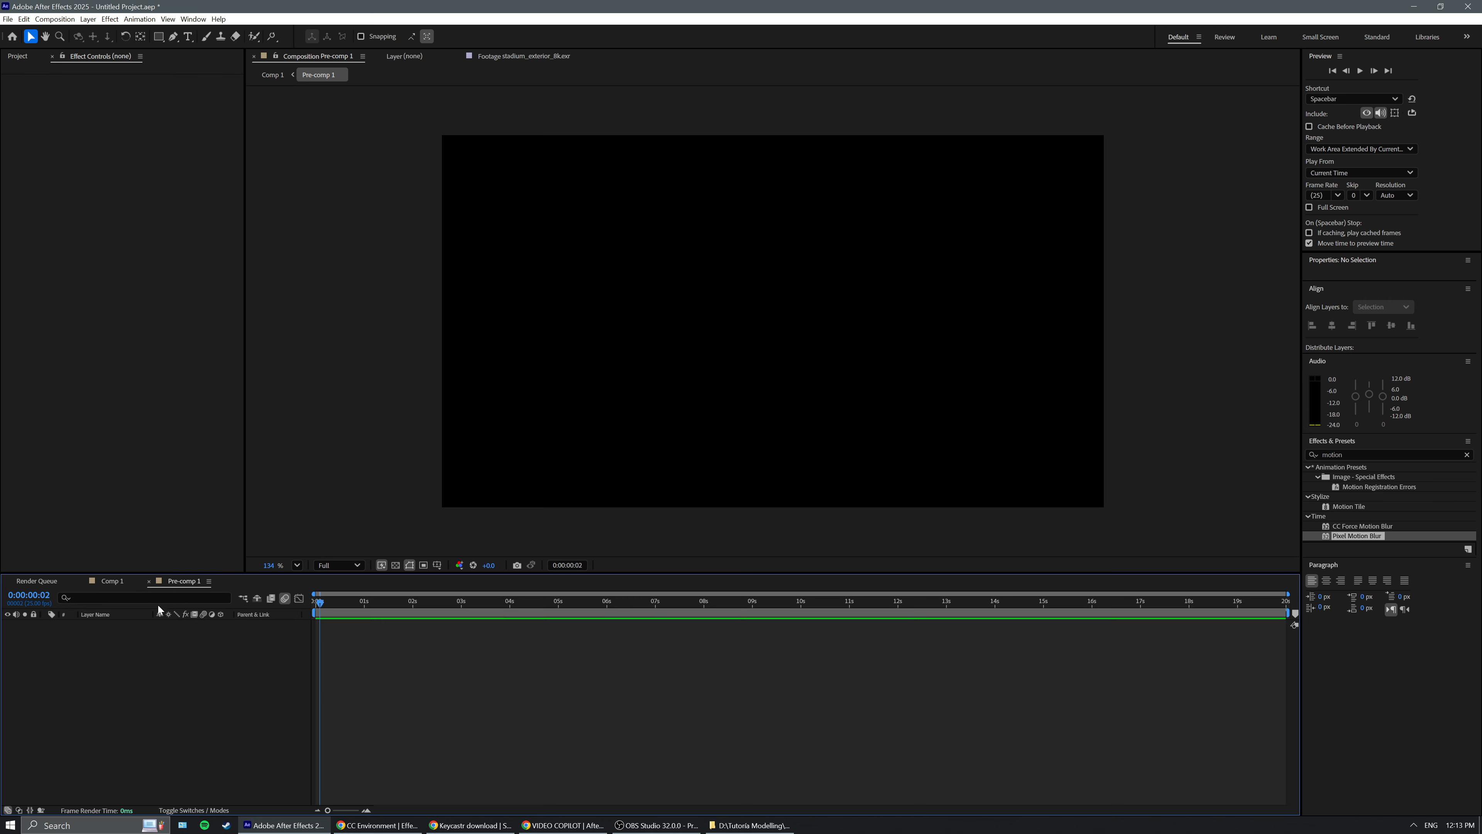
Empty Comp 1 by deleting the dark gray solid and the Pre-comp 1 layer.
left_click(111, 581)
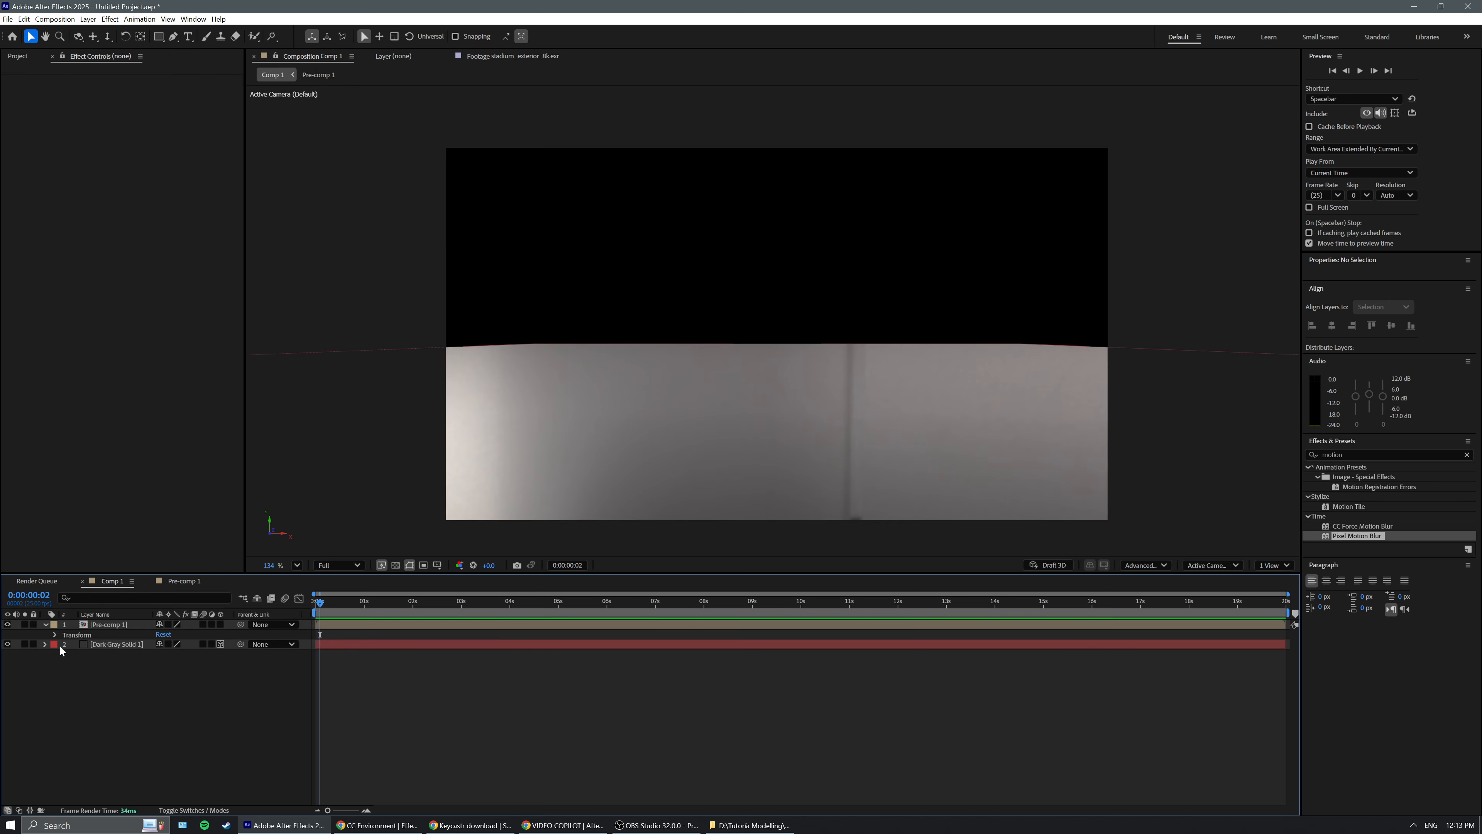
left_click(110, 643)
key("Delete")
left_click(135, 625)
key("Delete")
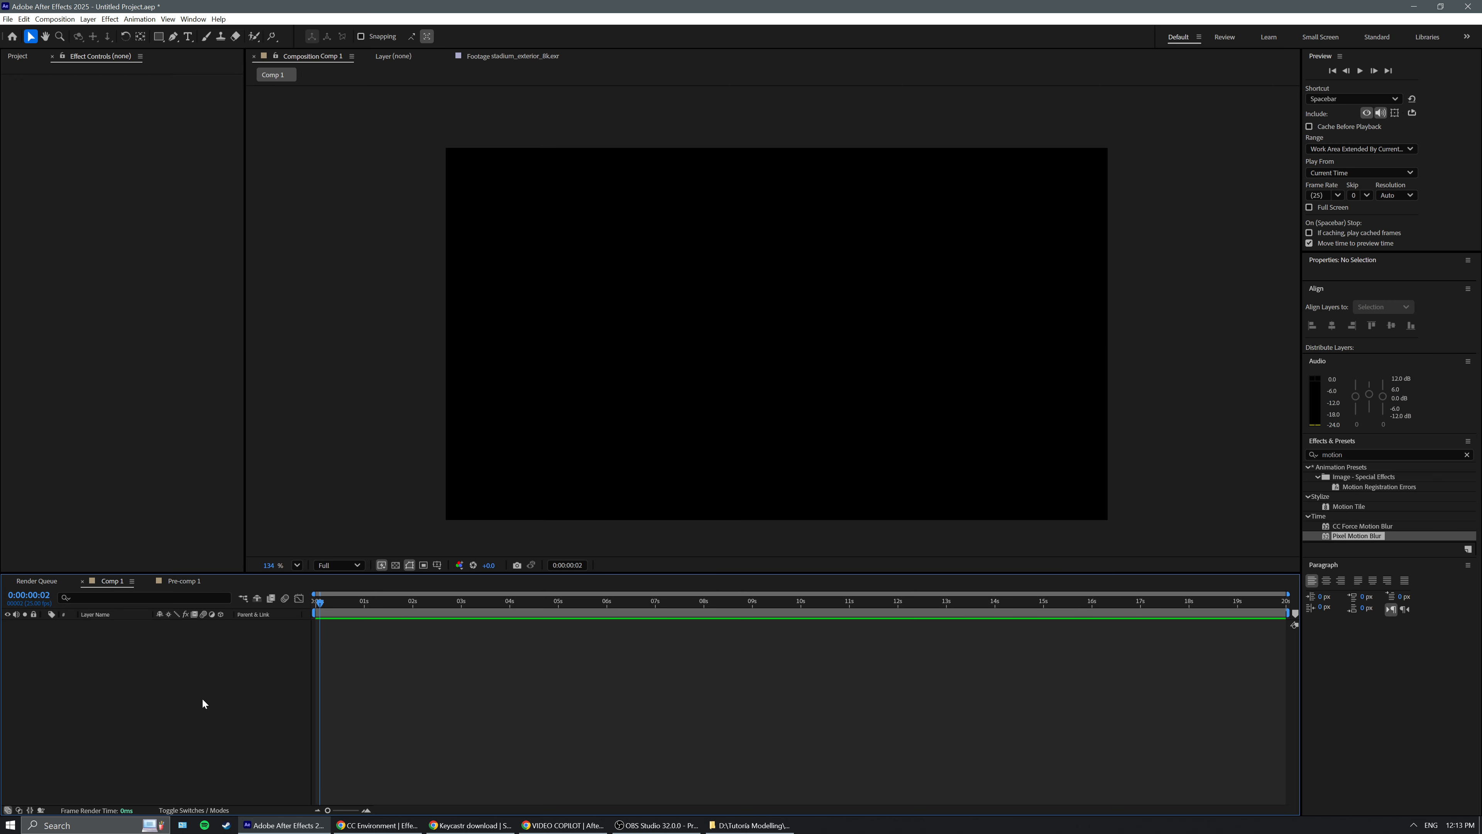
Add a 1280 x 720 dark gray solid to Comp 1 and apply Video Copilot's Element effect to it.
key("ctrl+y")
left_click(814, 525)
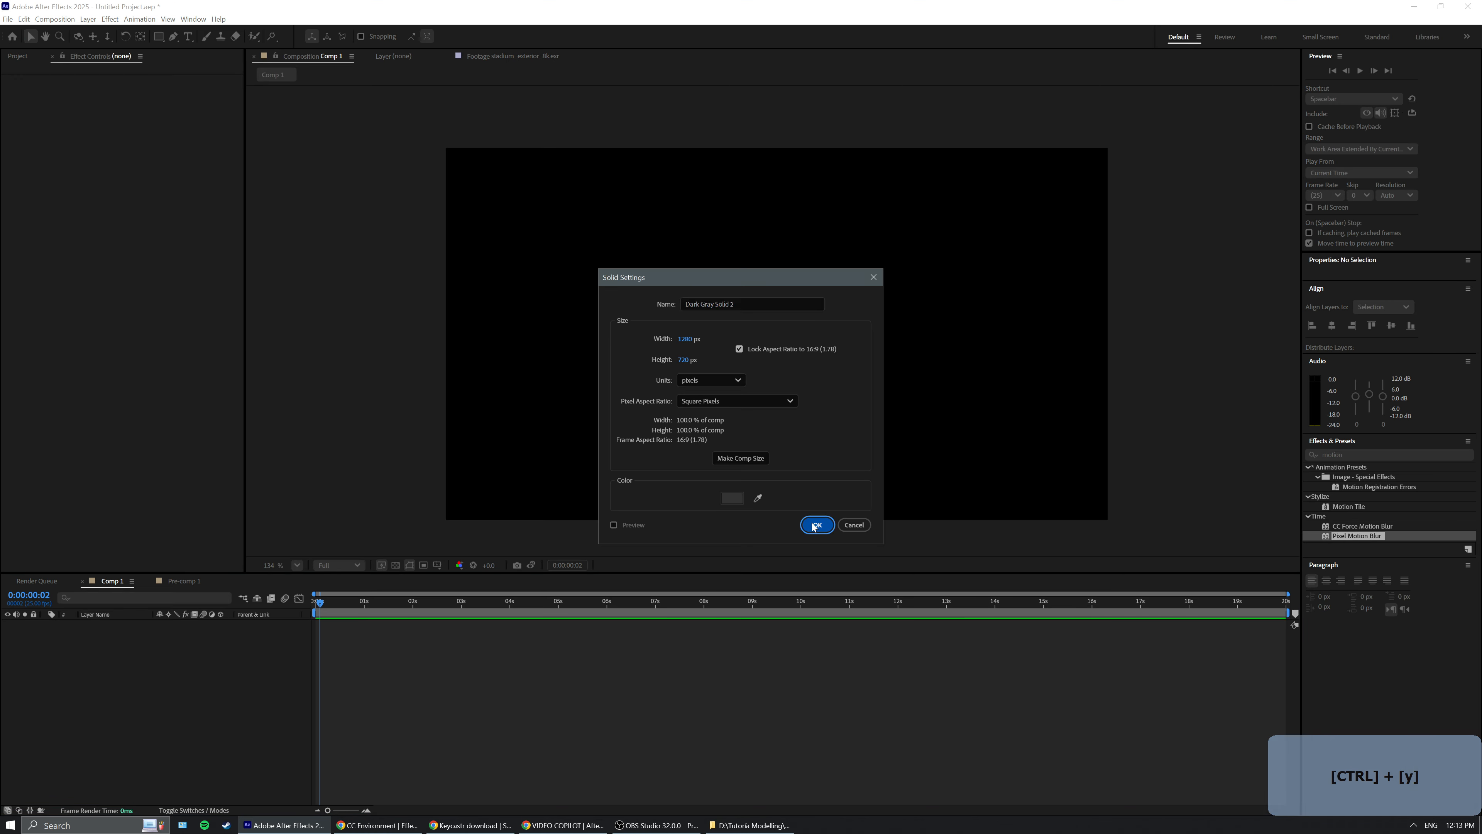
left_click(110, 19)
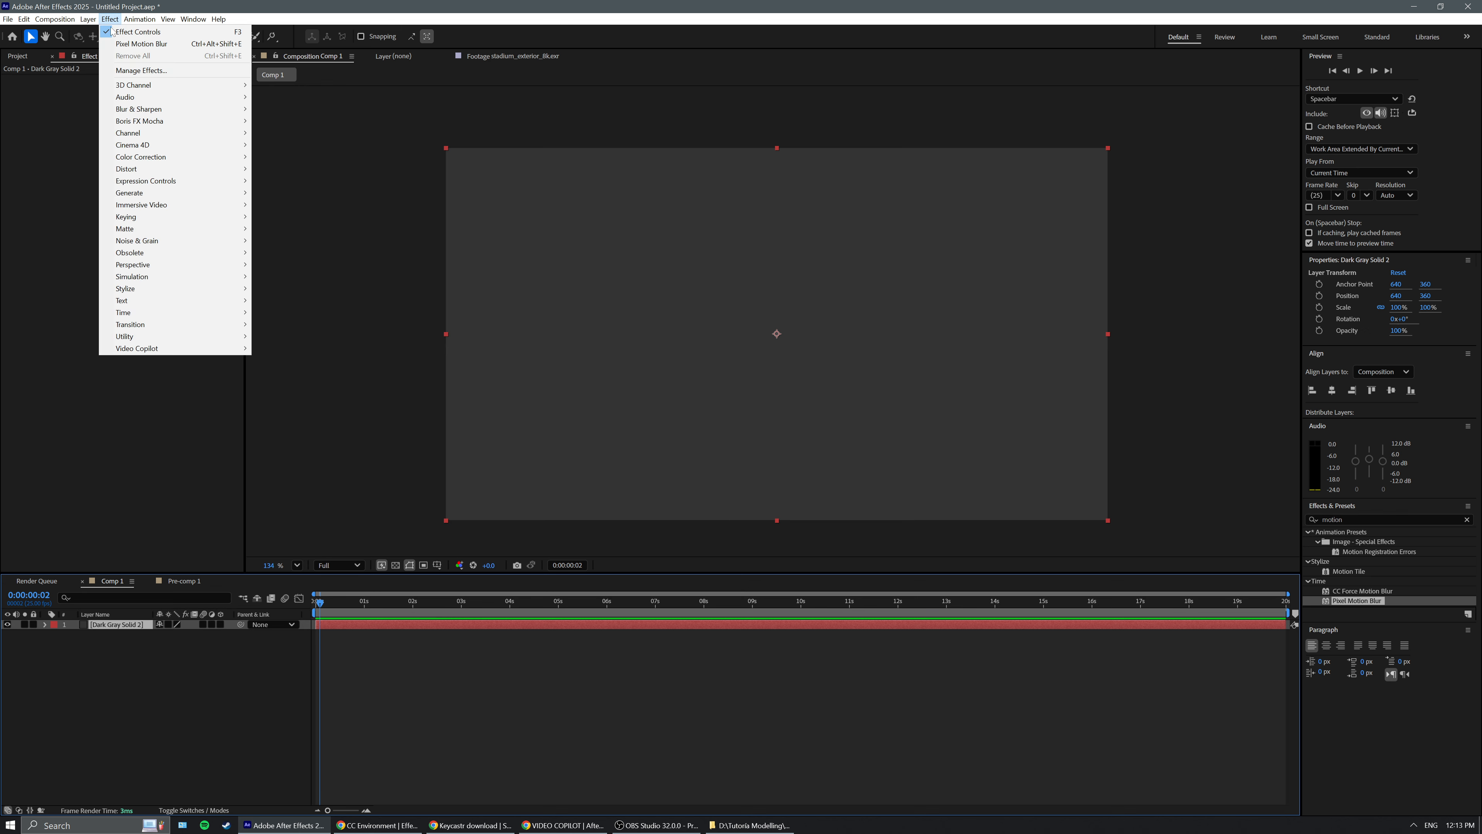
left_click(274, 348)
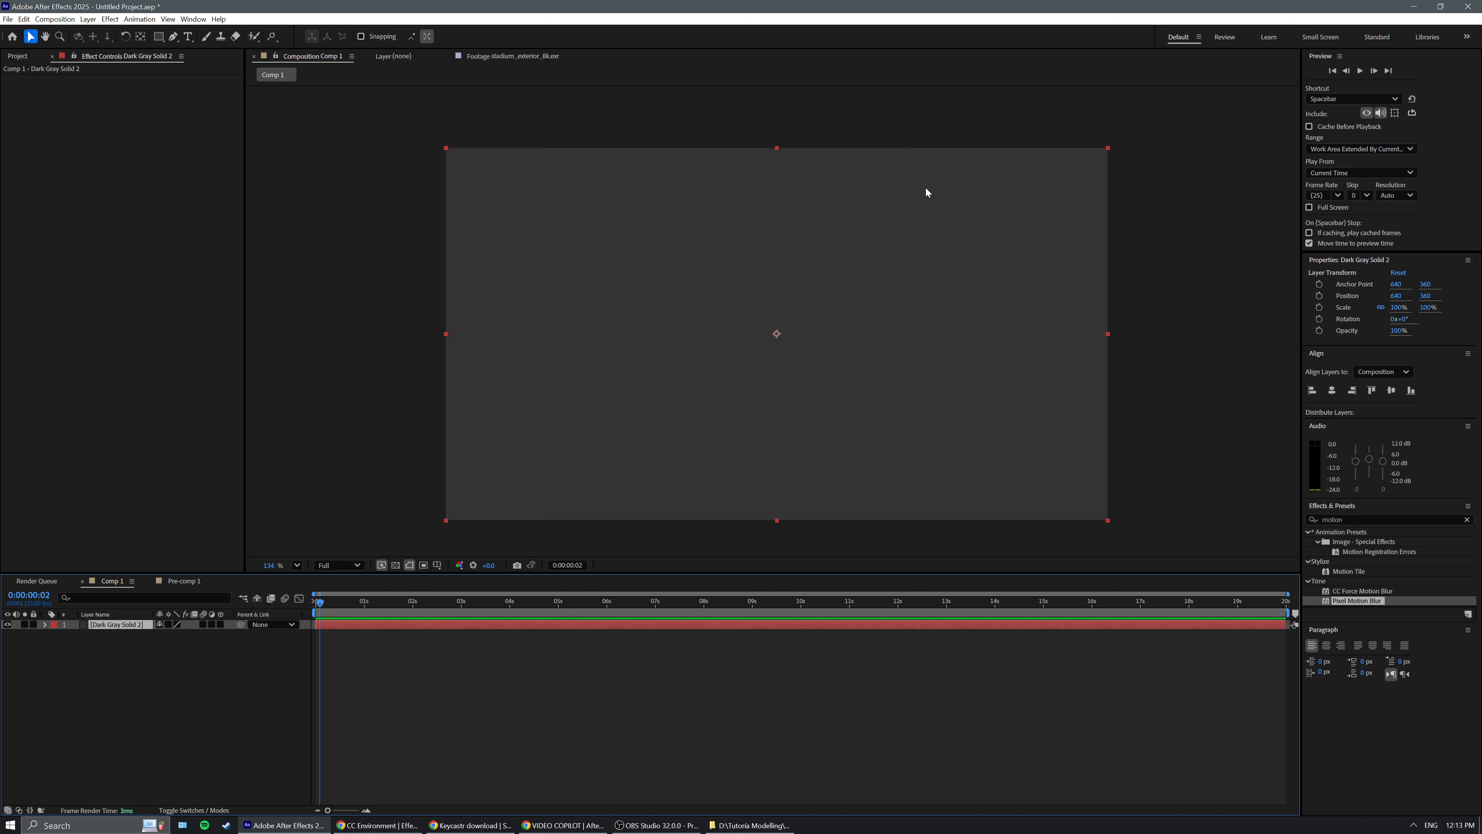
left_click(424, 120)
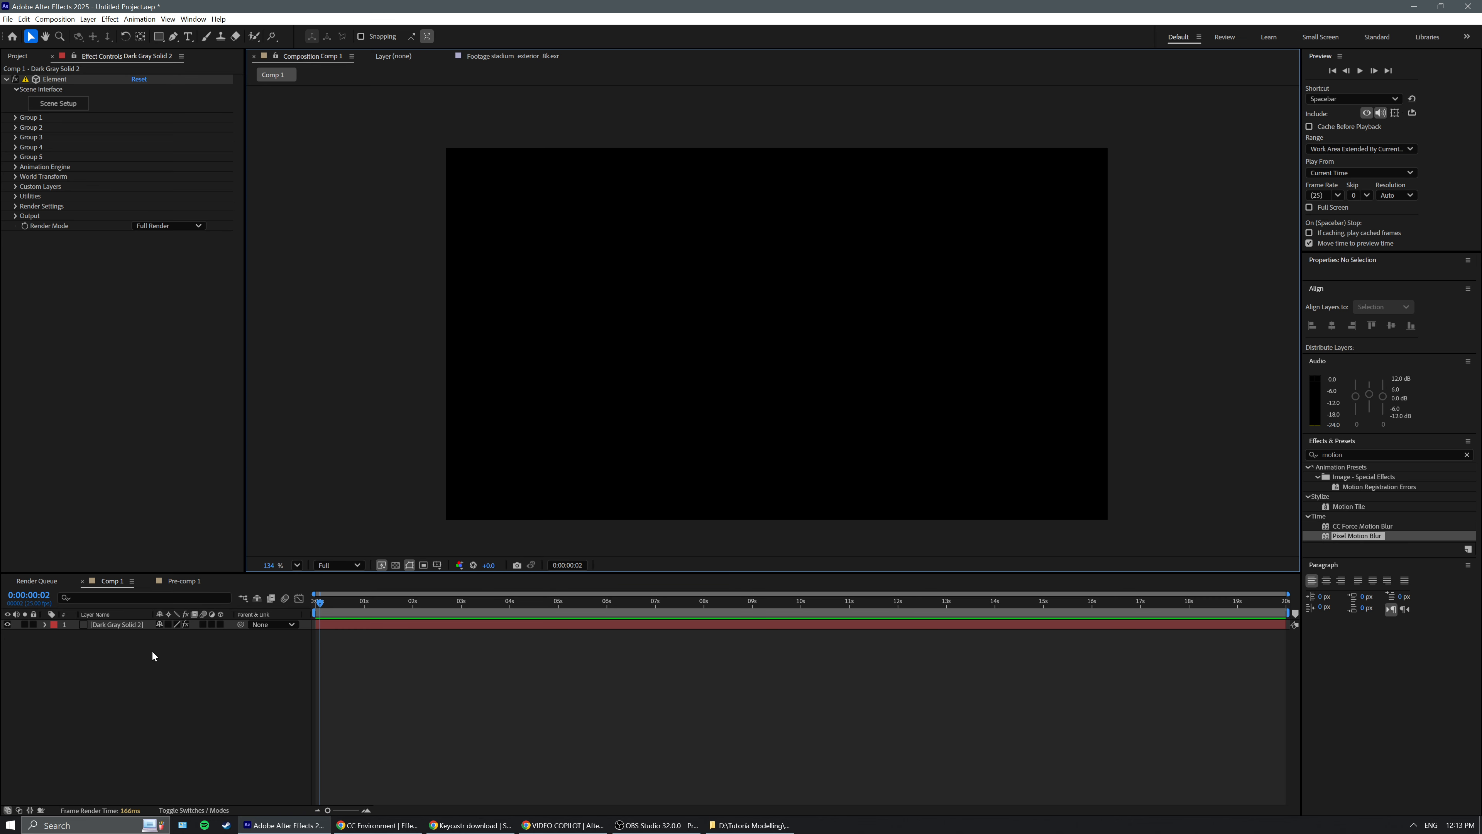
Read the Element effect's performance warning on the solid, dismiss it and deselect the layer.
left_click(117, 624)
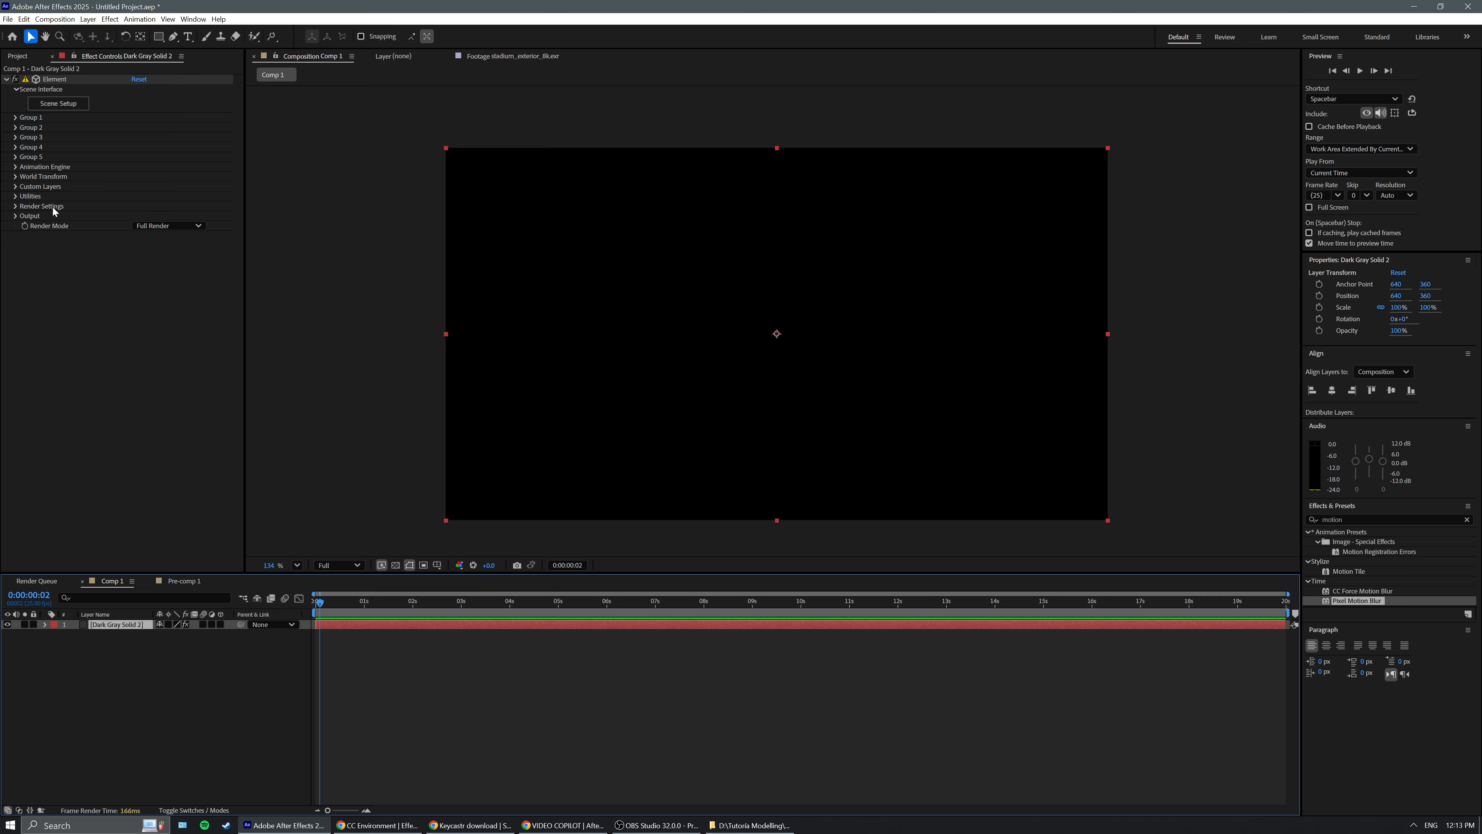
left_click(26, 81)
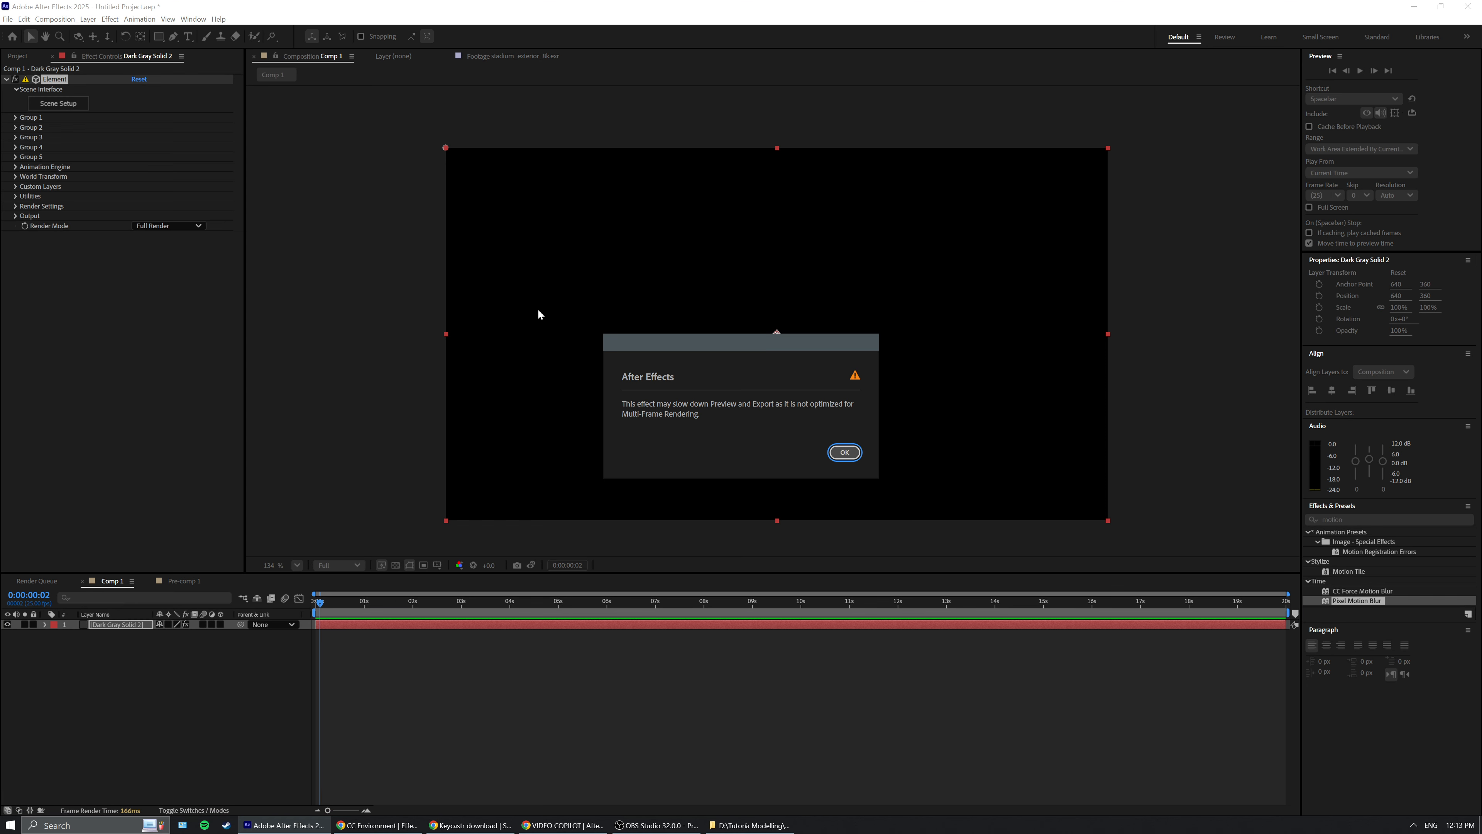
left_click(844, 452)
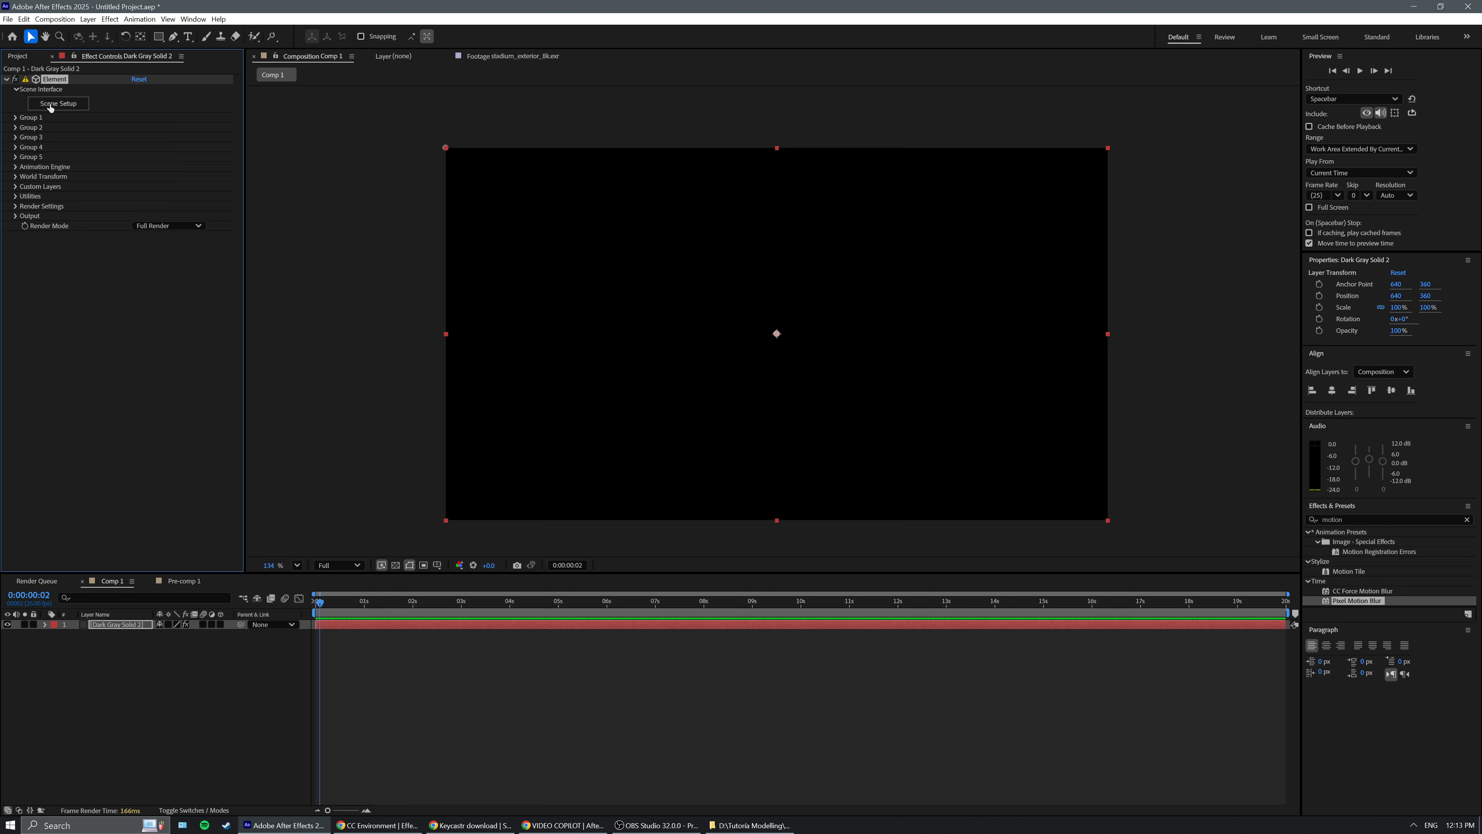
left_click(104, 679)
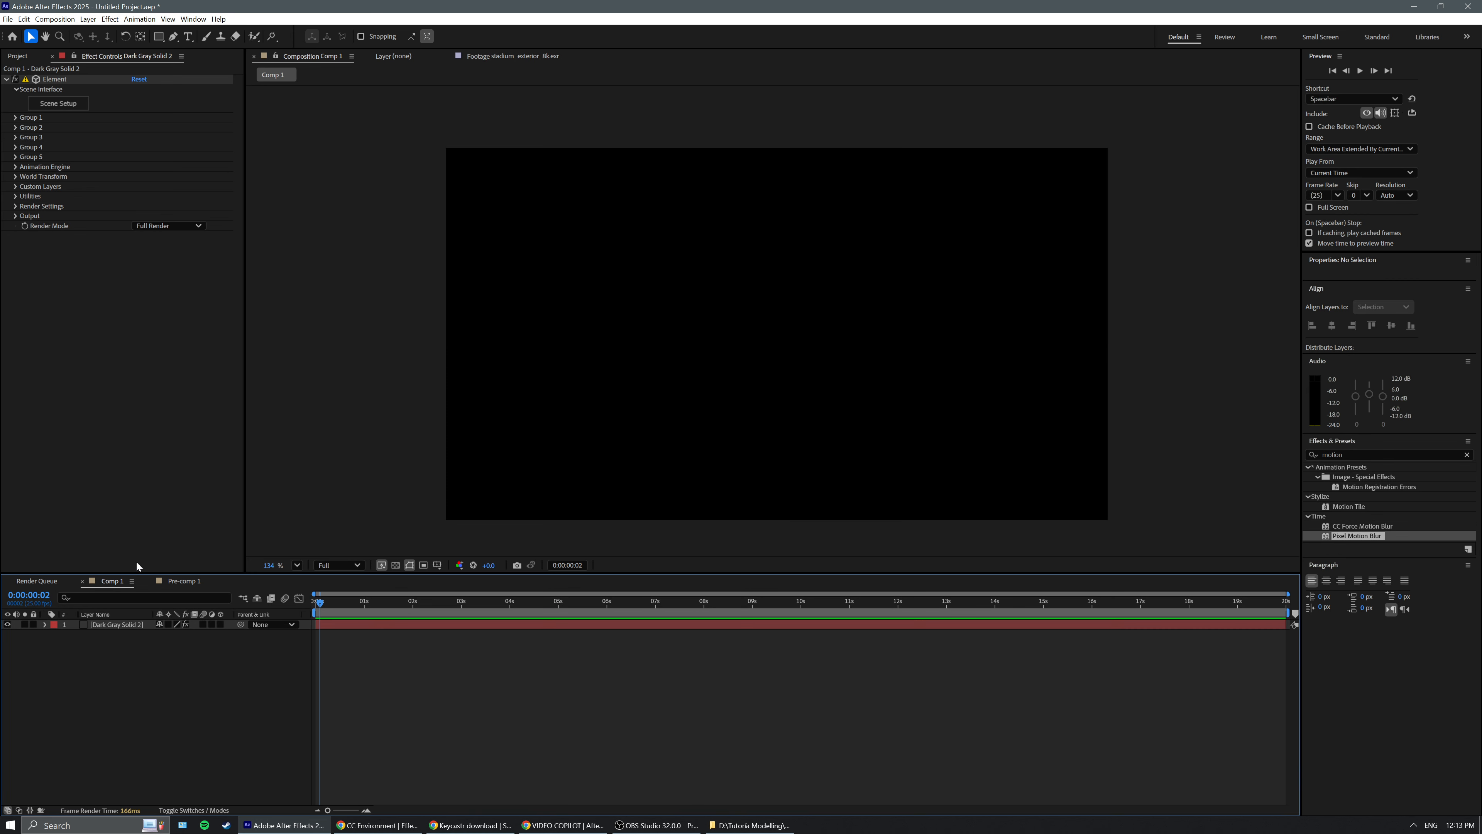
Add a text layer reading INFO8 above the solid in Comp 1.
right_click(125, 668)
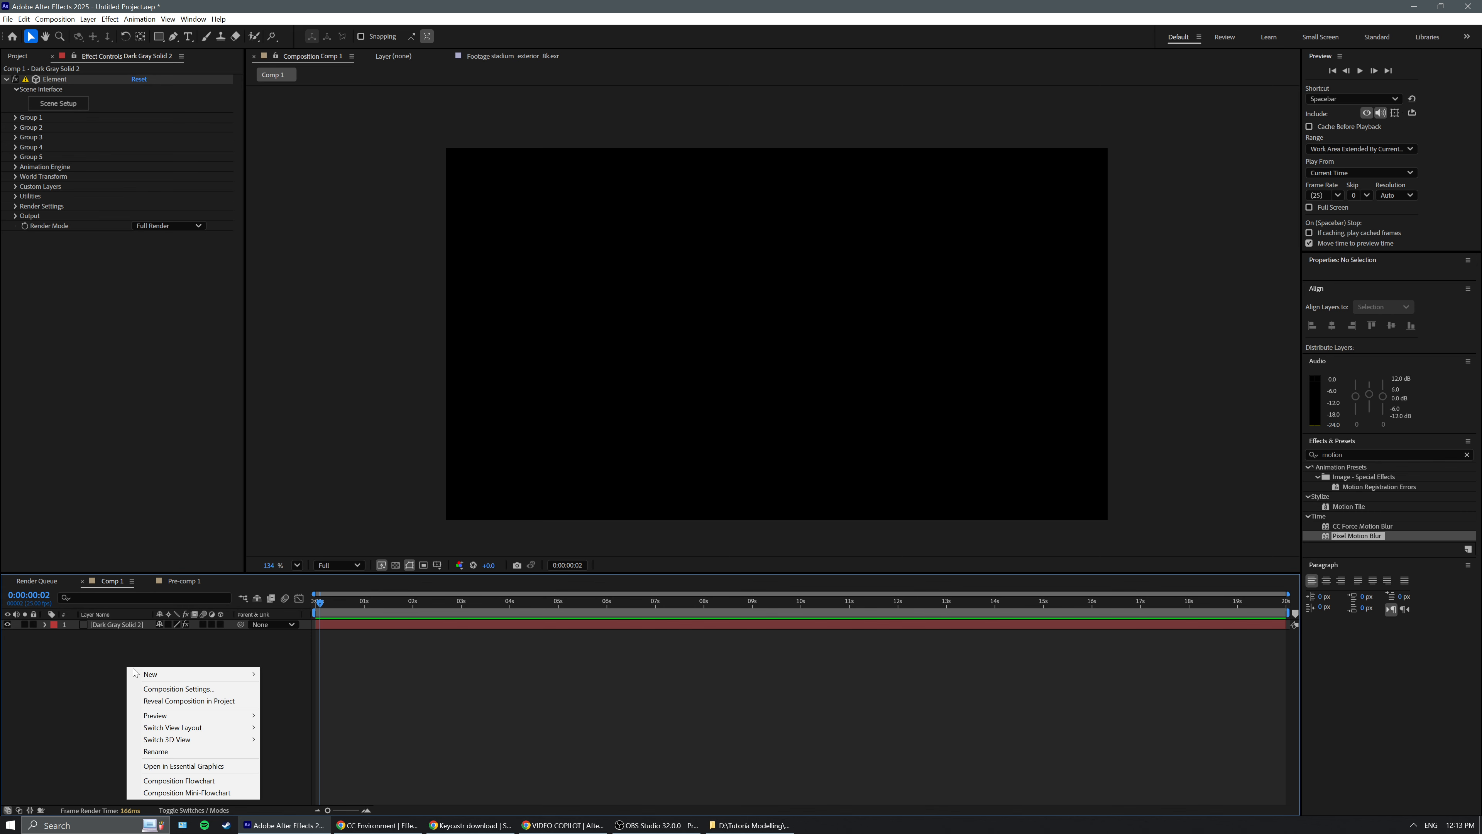
mouse_move(136, 674)
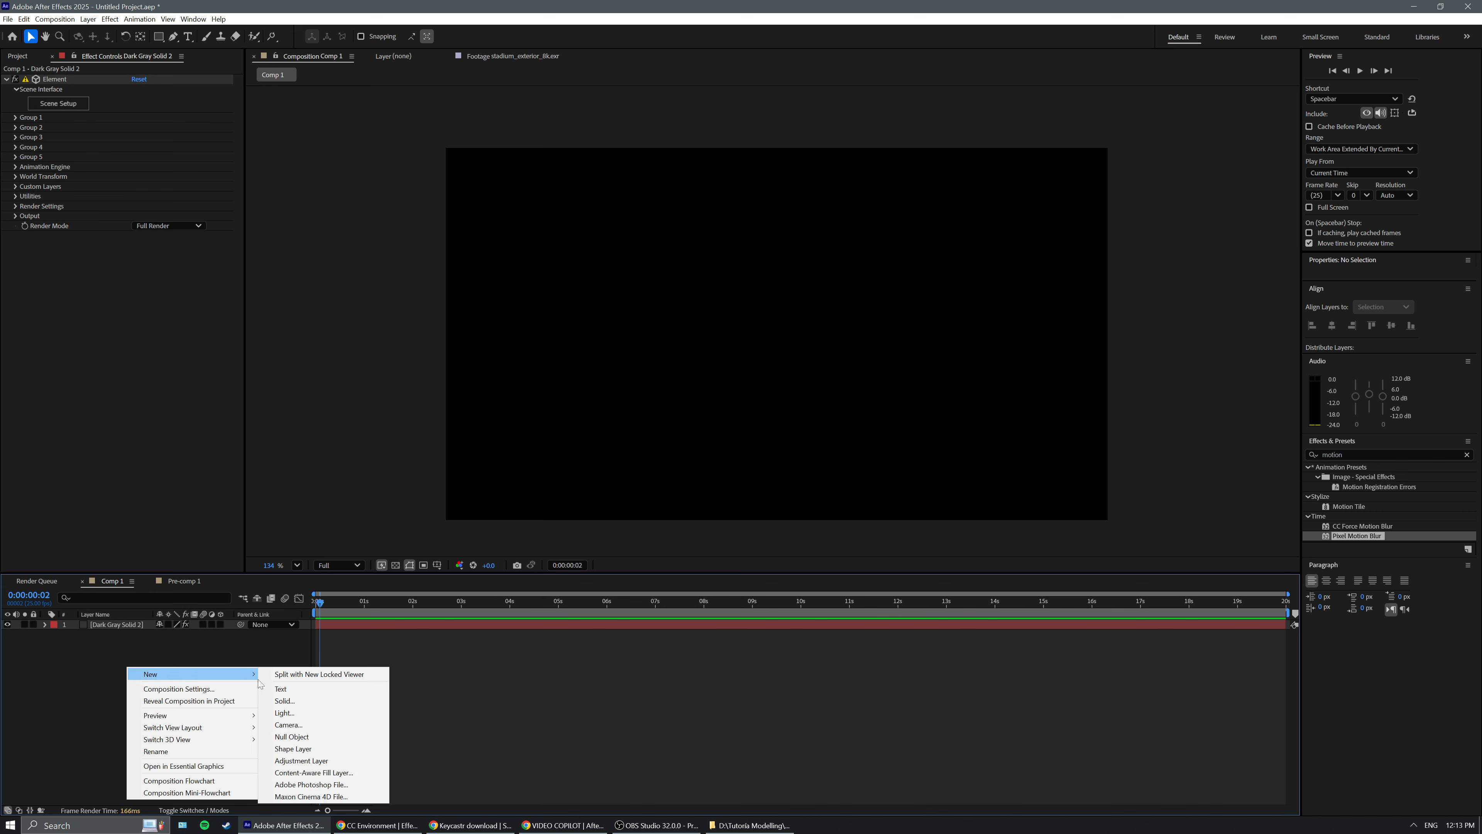
left_click(281, 689)
key("alt+Tab")
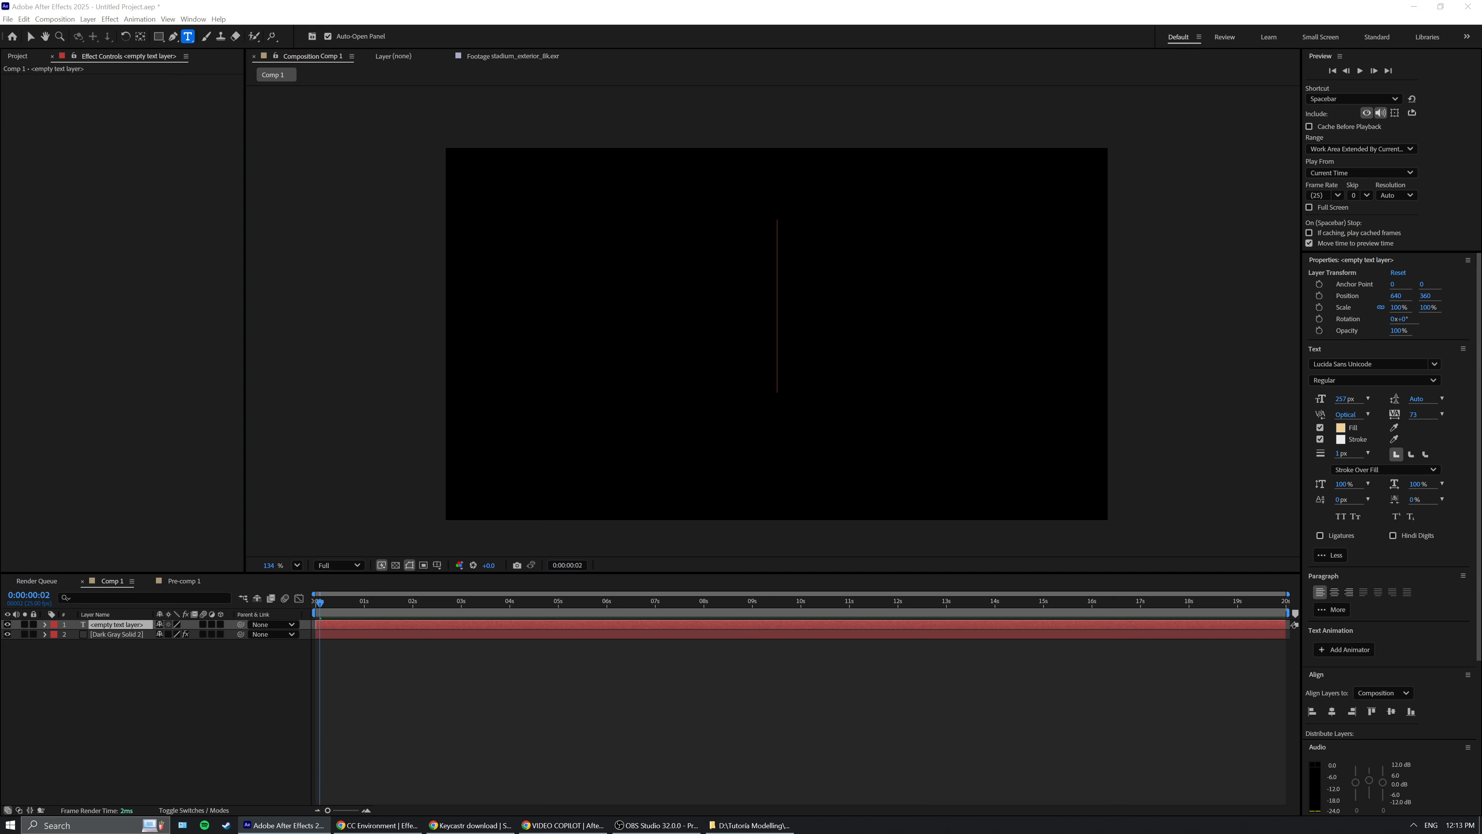
key("alt+Tab")
left_click(136, 662)
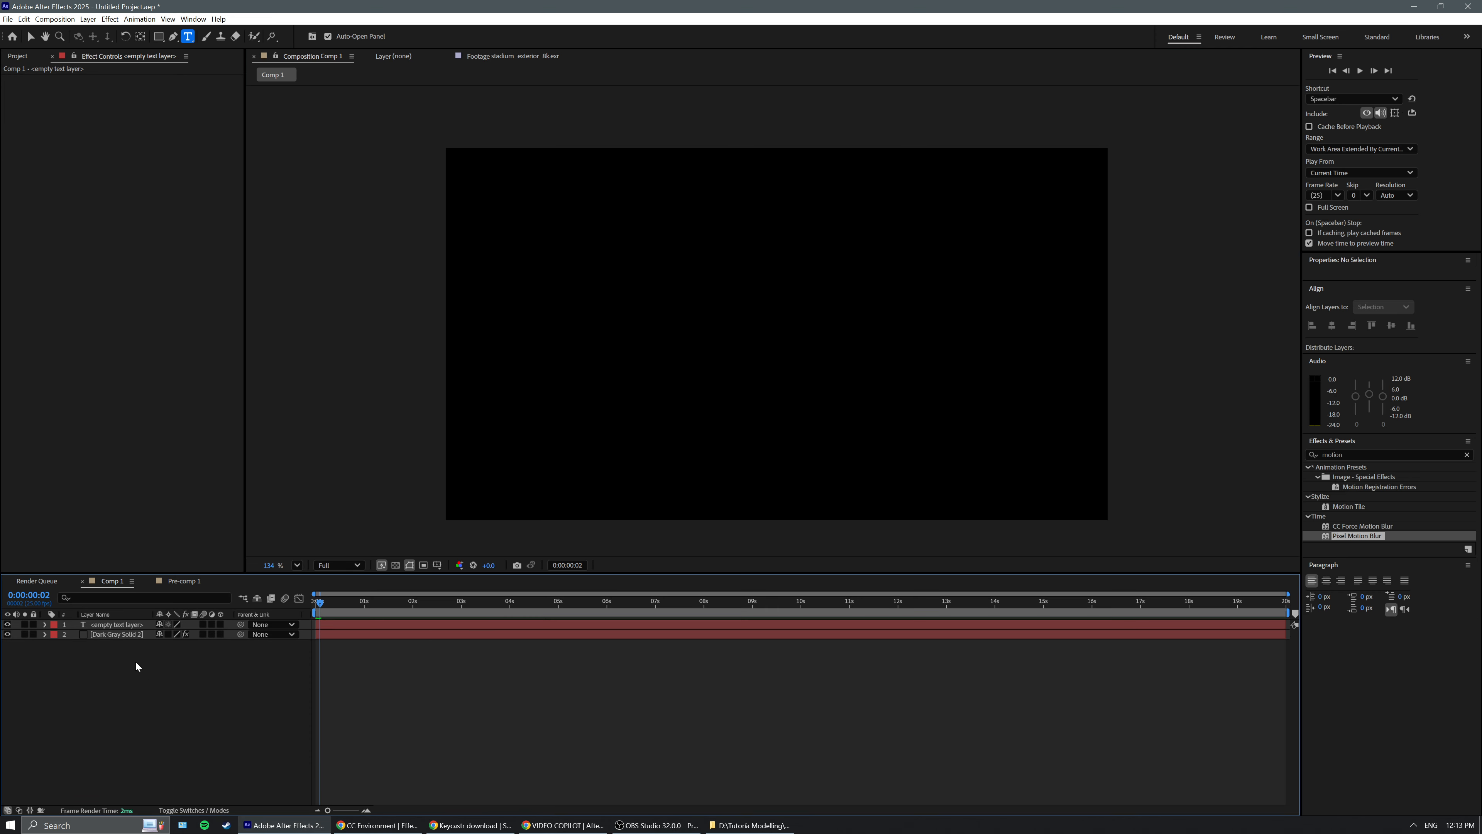
left_click(117, 624)
left_click(705, 325)
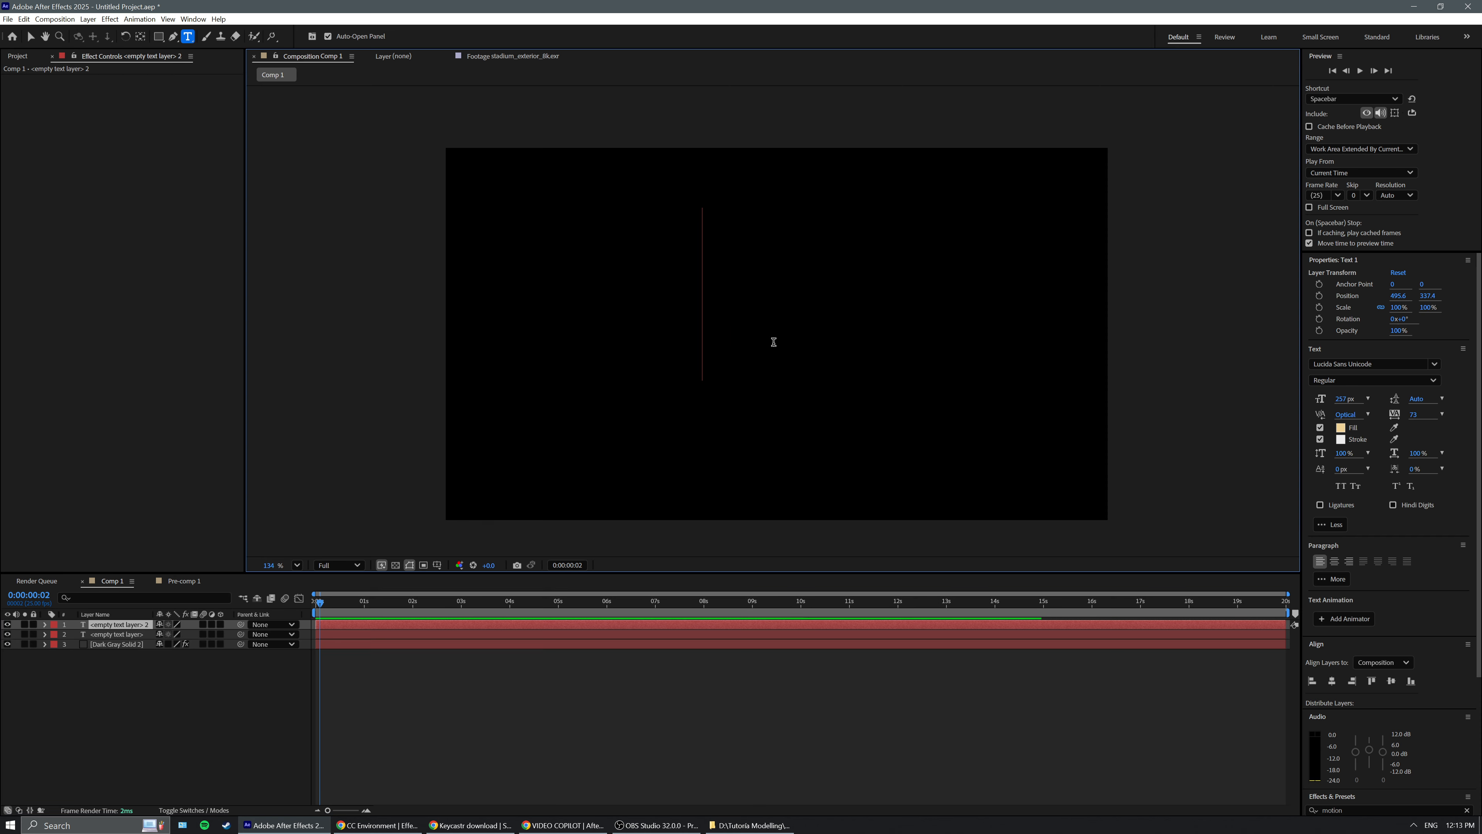
key("ctrl+z")
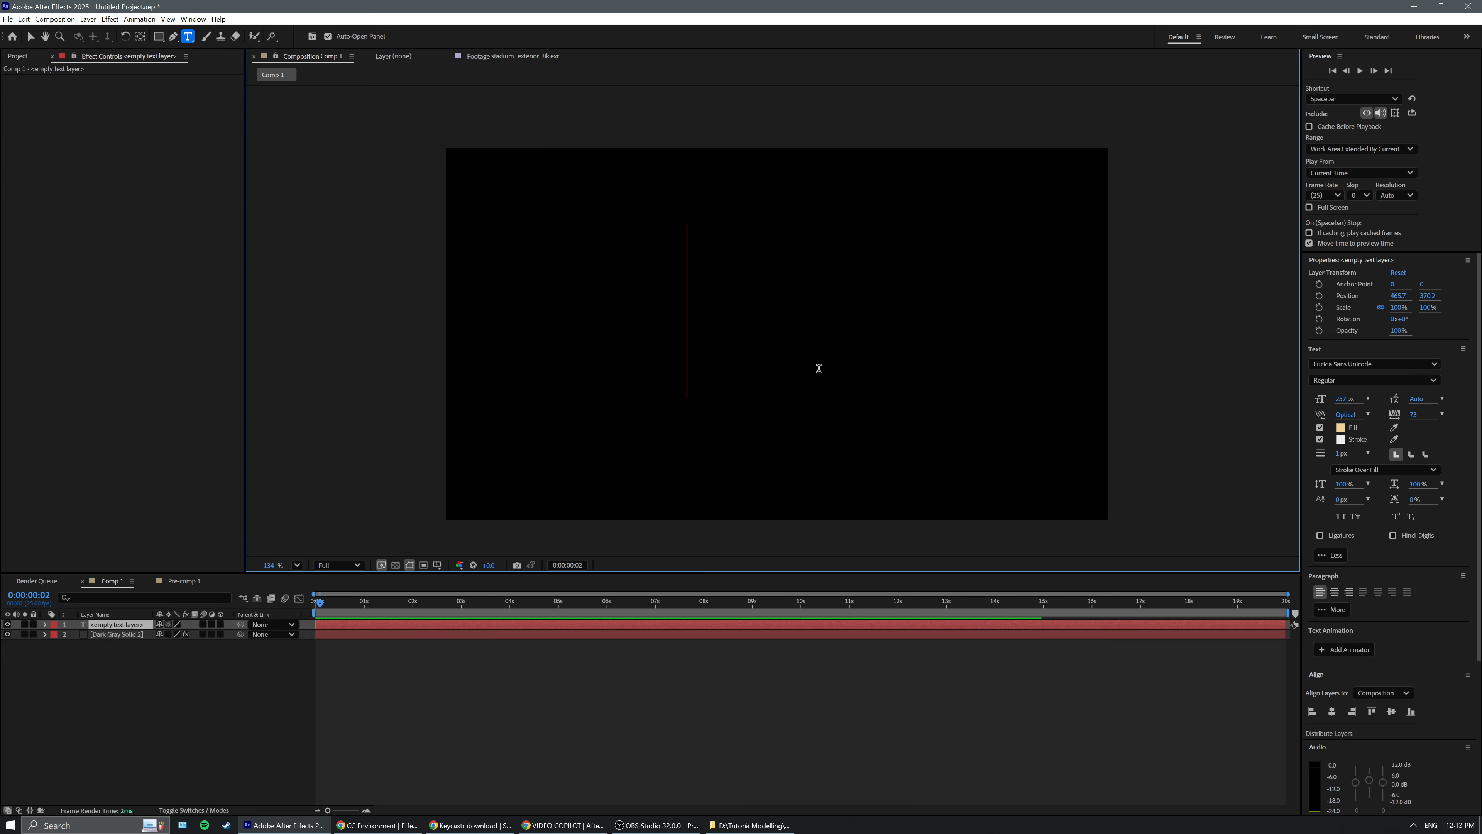
type("INFO")
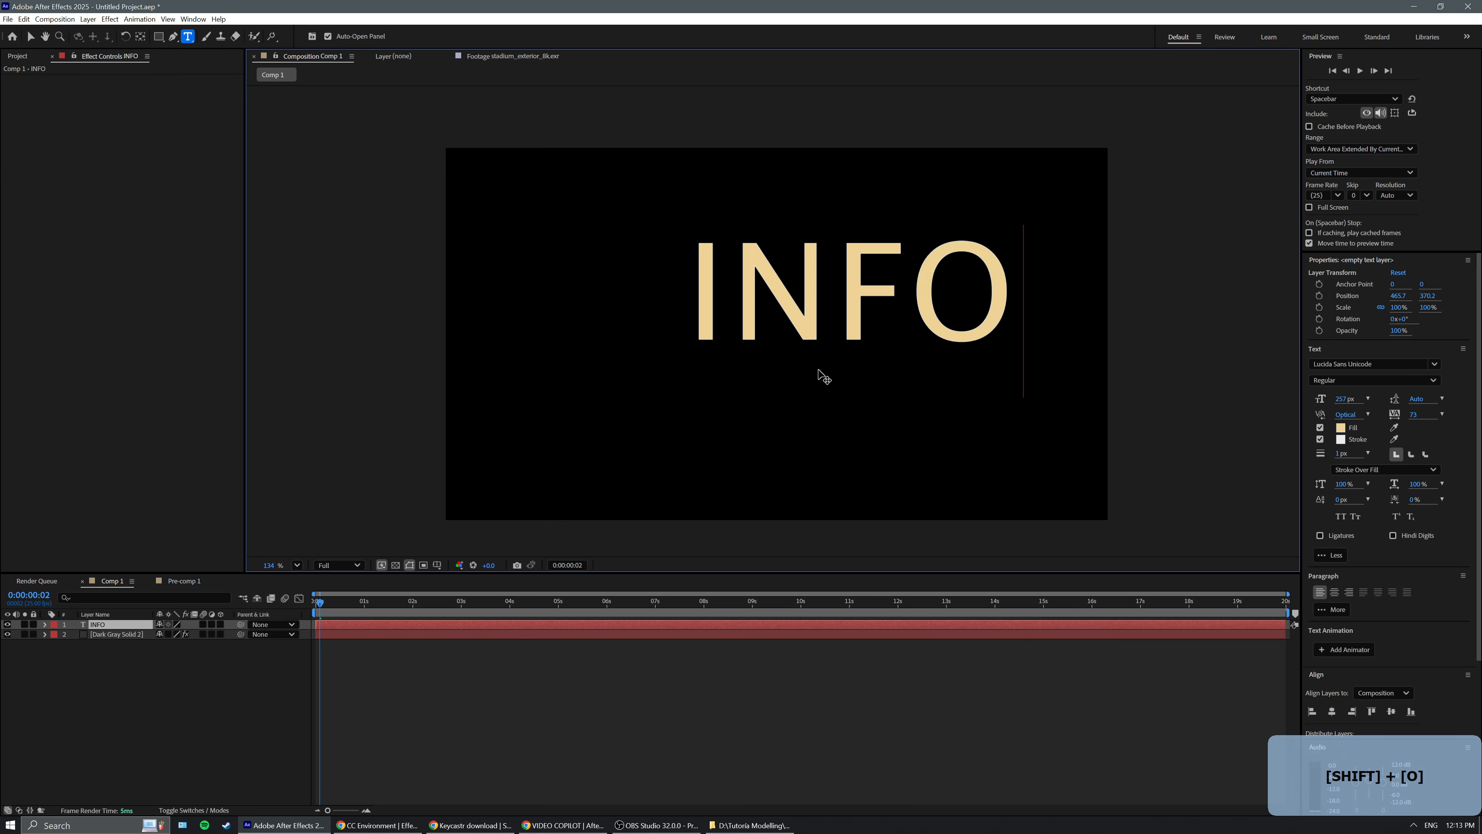
type("8")
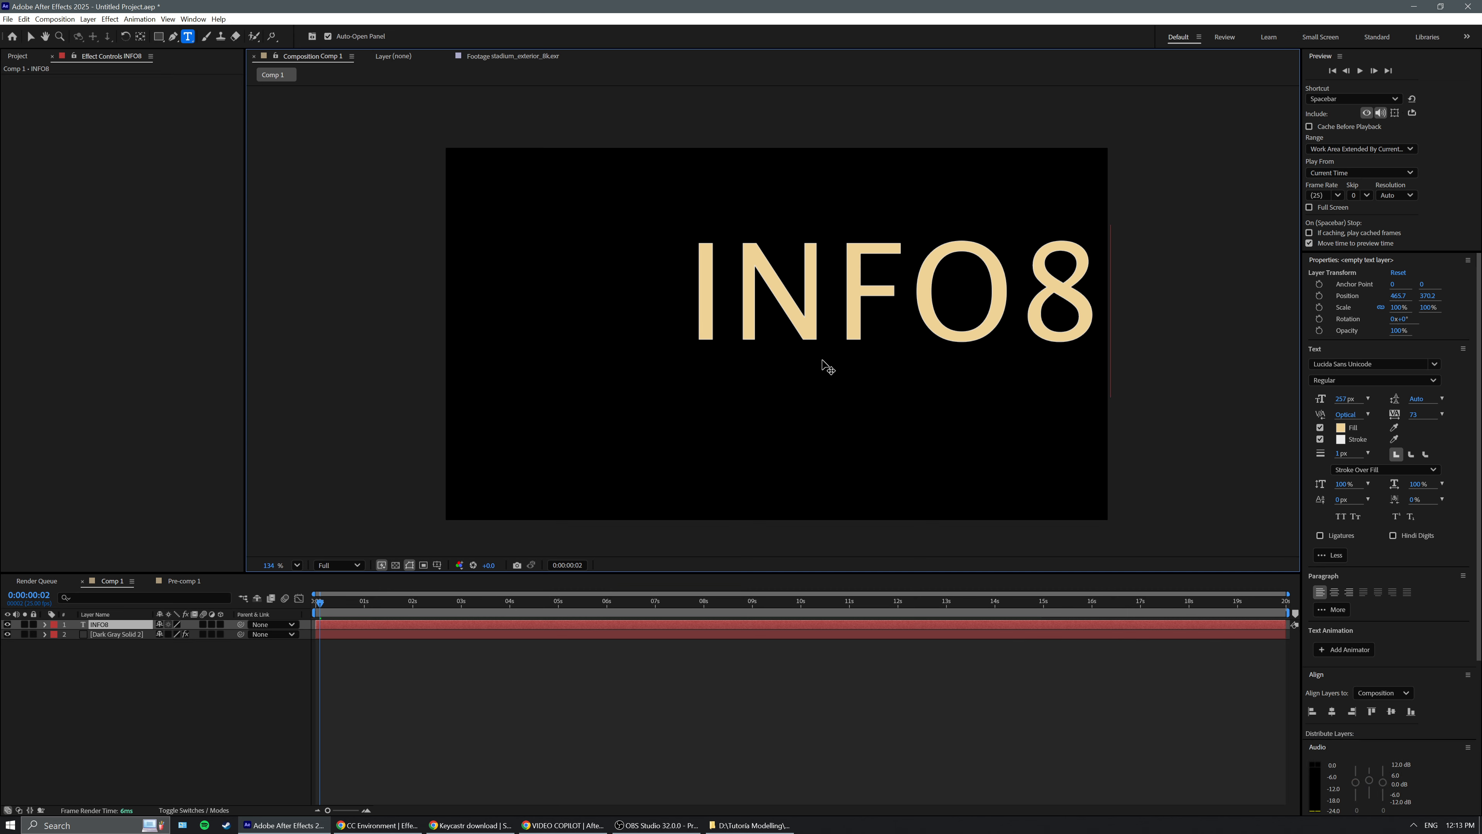
Move the INFO8 text to about the centre of the frame and deselect it.
left_click(31, 36)
left_click_drag(853, 301, 745, 345)
left_click(139, 654)
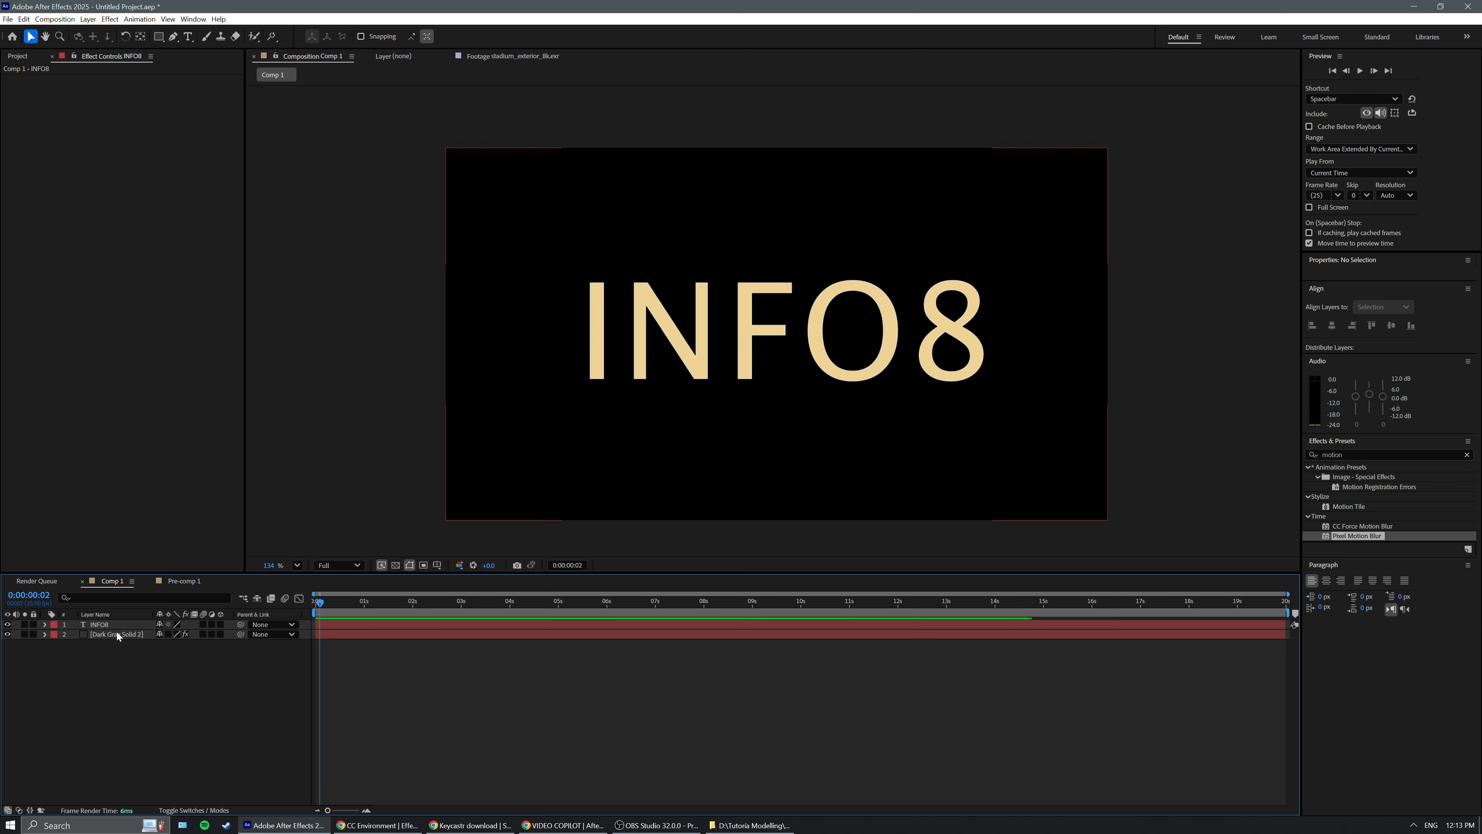
Nudge the INFO8 text slightly lower in the Comp 1 frame and expand its layer properties.
left_click(135, 624)
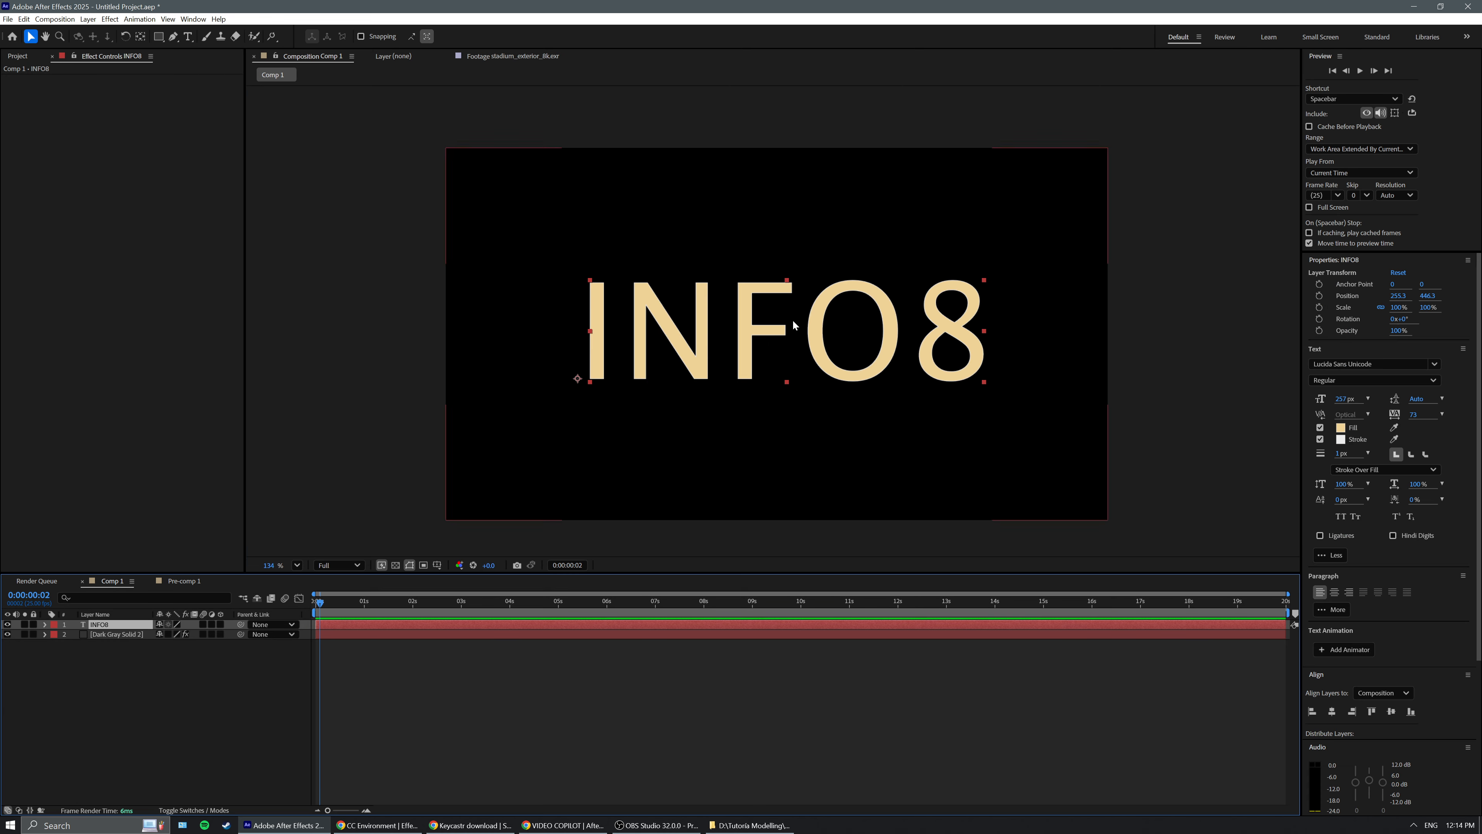
left_click_drag(887, 339, 888, 345)
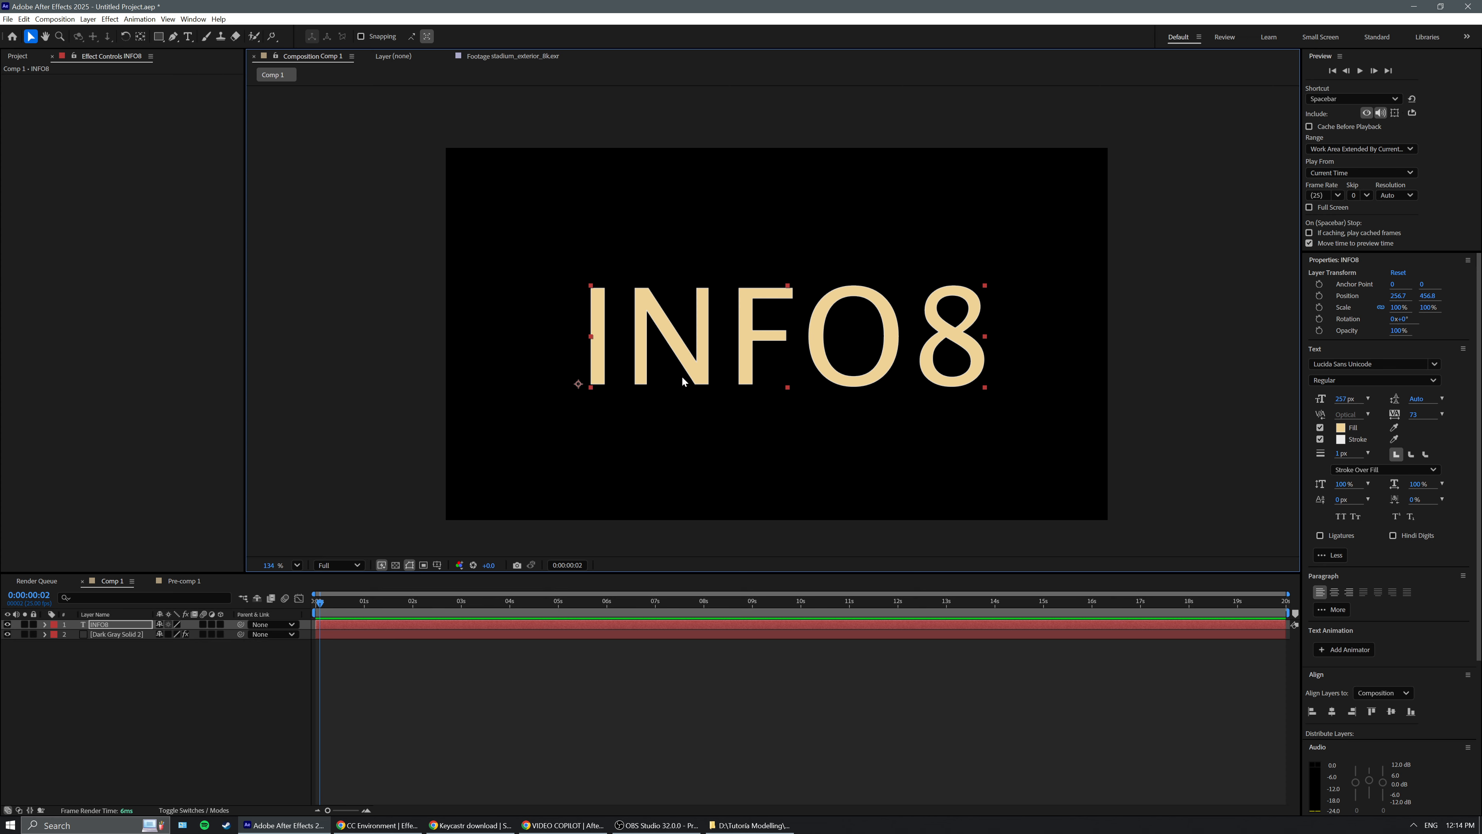
left_click(122, 625)
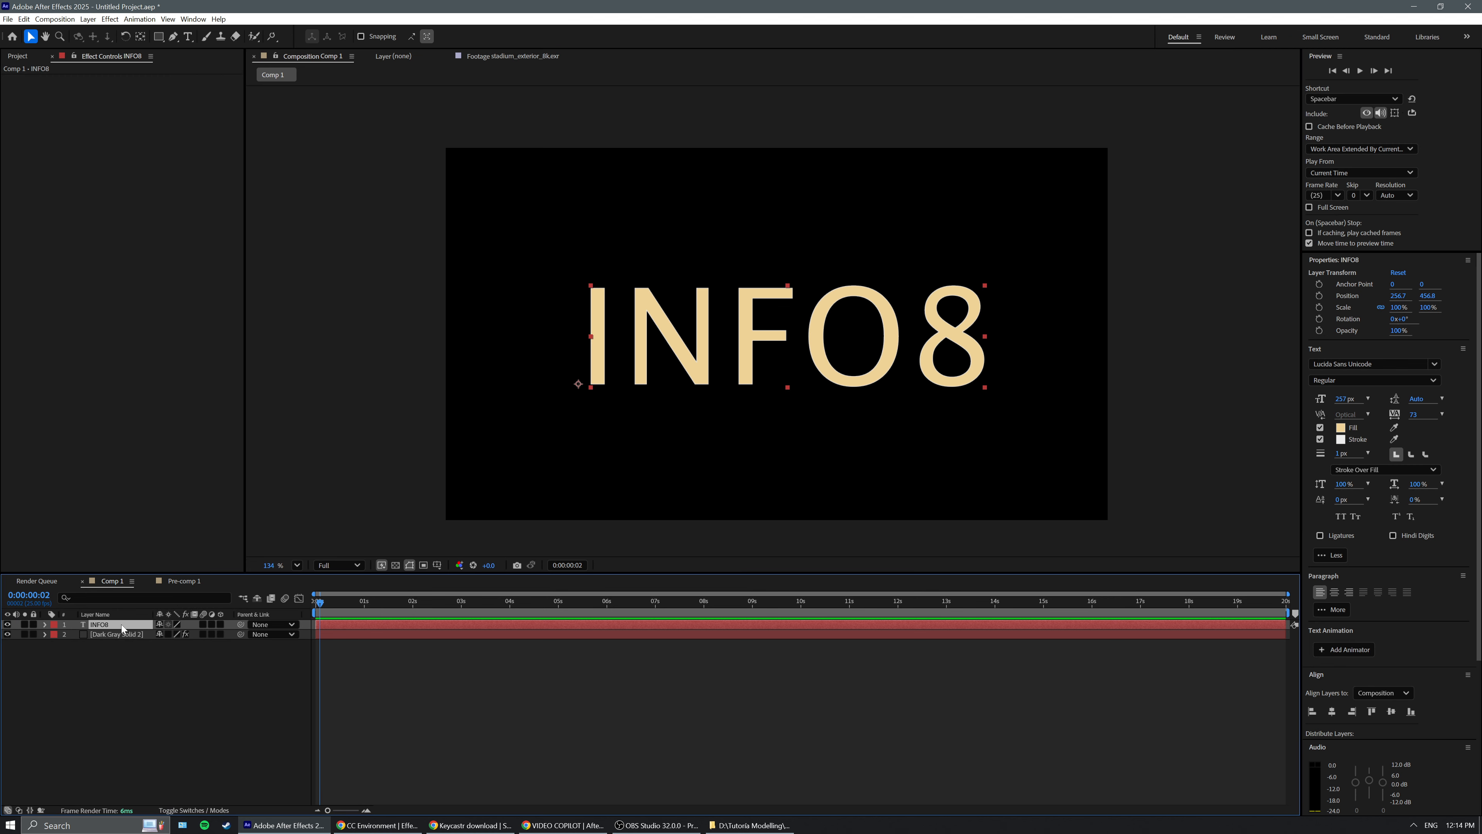
left_click(46, 625)
Assign the INFO8 layer as Path Layer 1 in the dark gray solid's Element custom text and masks, and hide the INFO8 text layer.
left_click(38, 62)
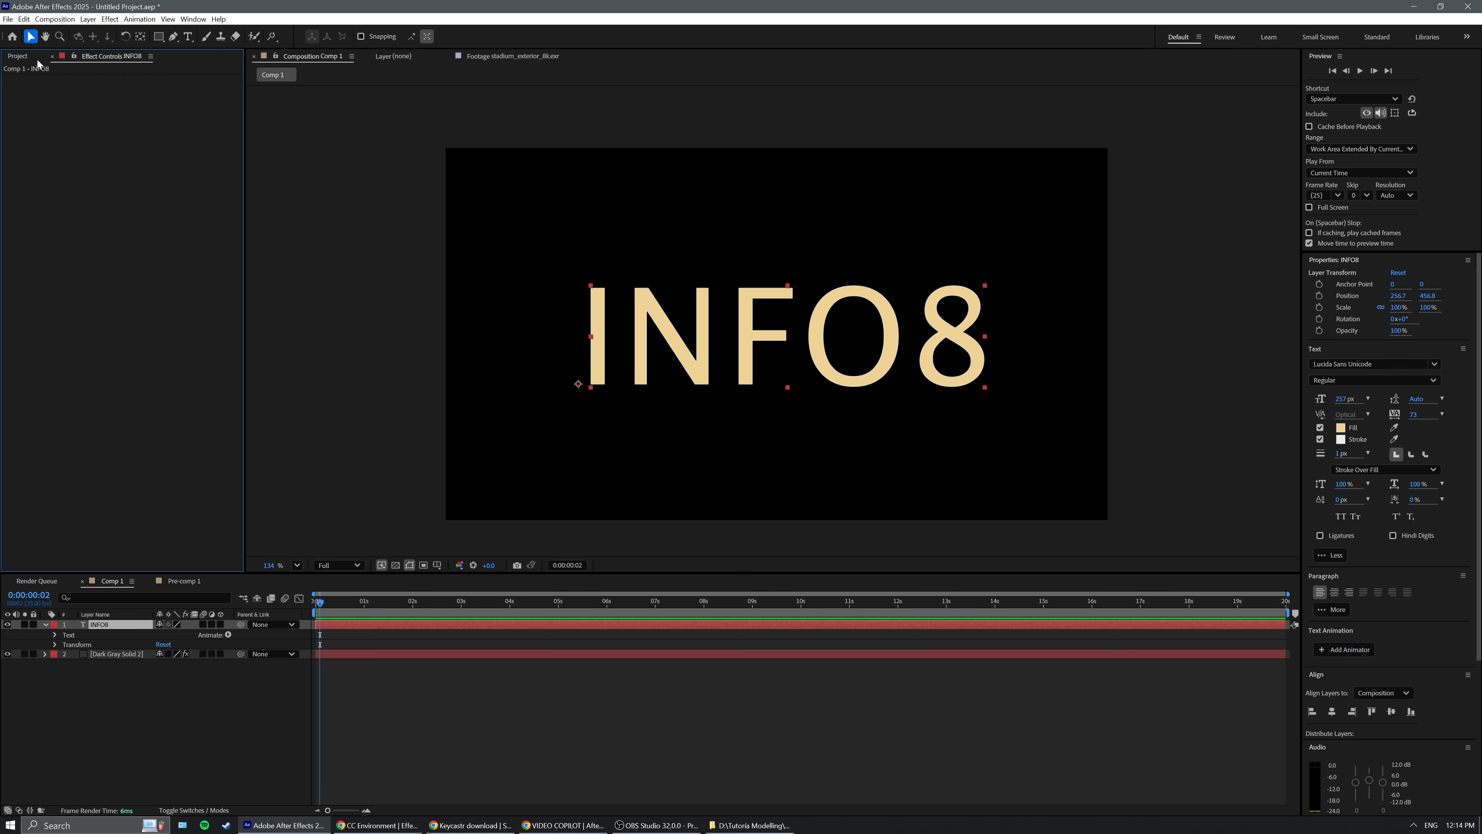
left_click(16, 55)
left_click(110, 655)
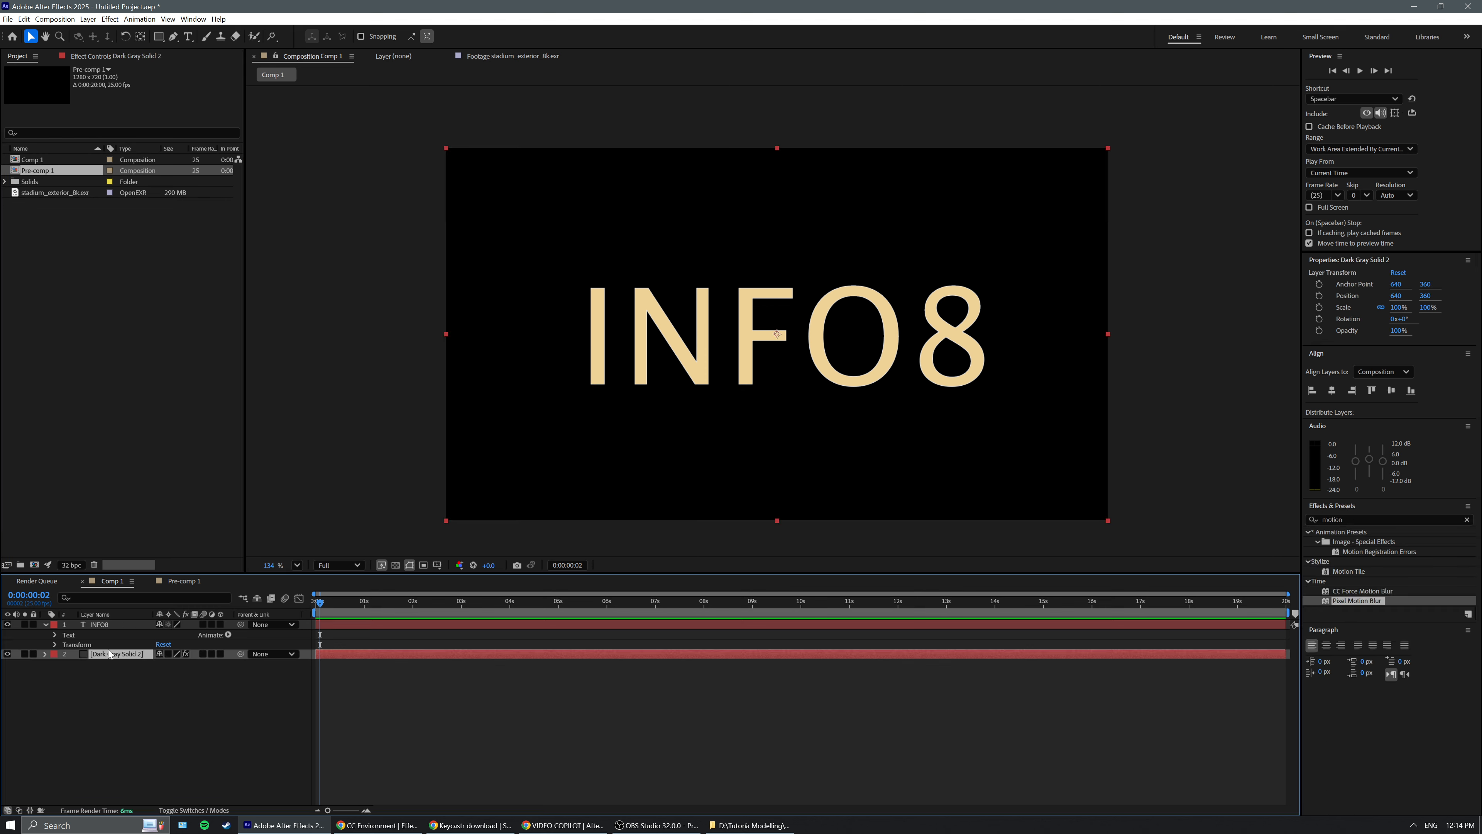
left_click(90, 56)
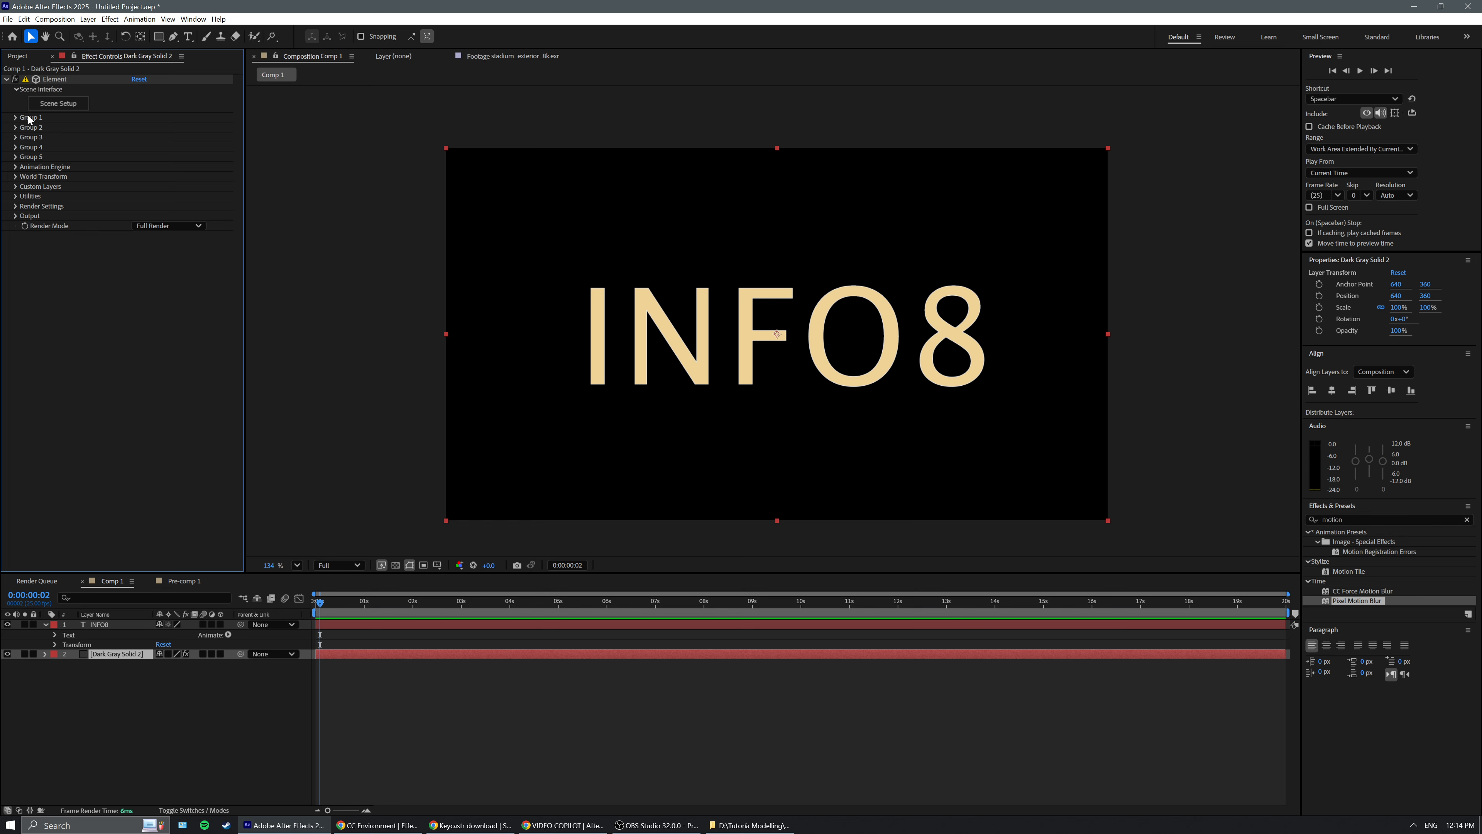
left_click(16, 117)
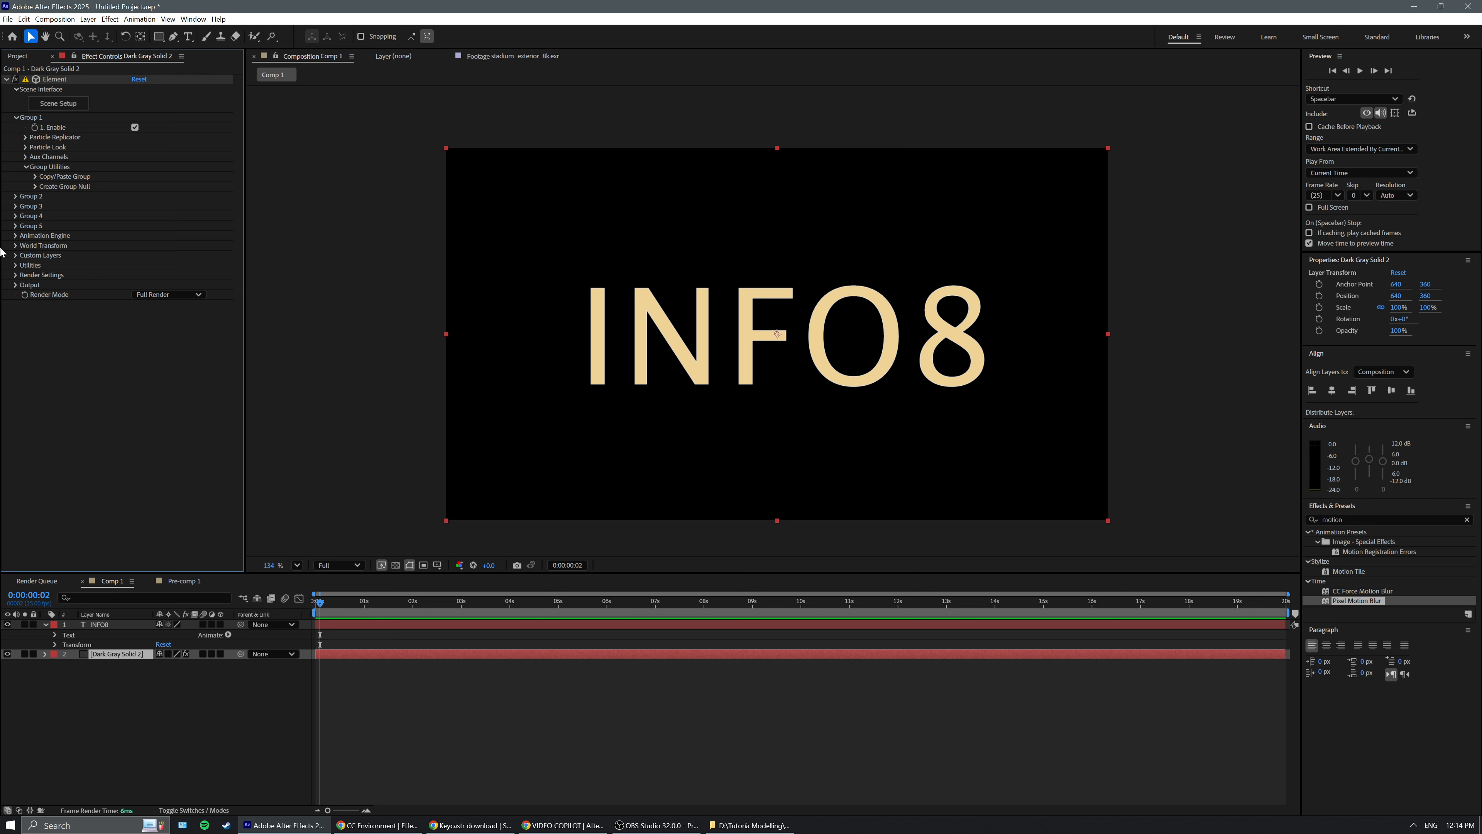
left_click(15, 256)
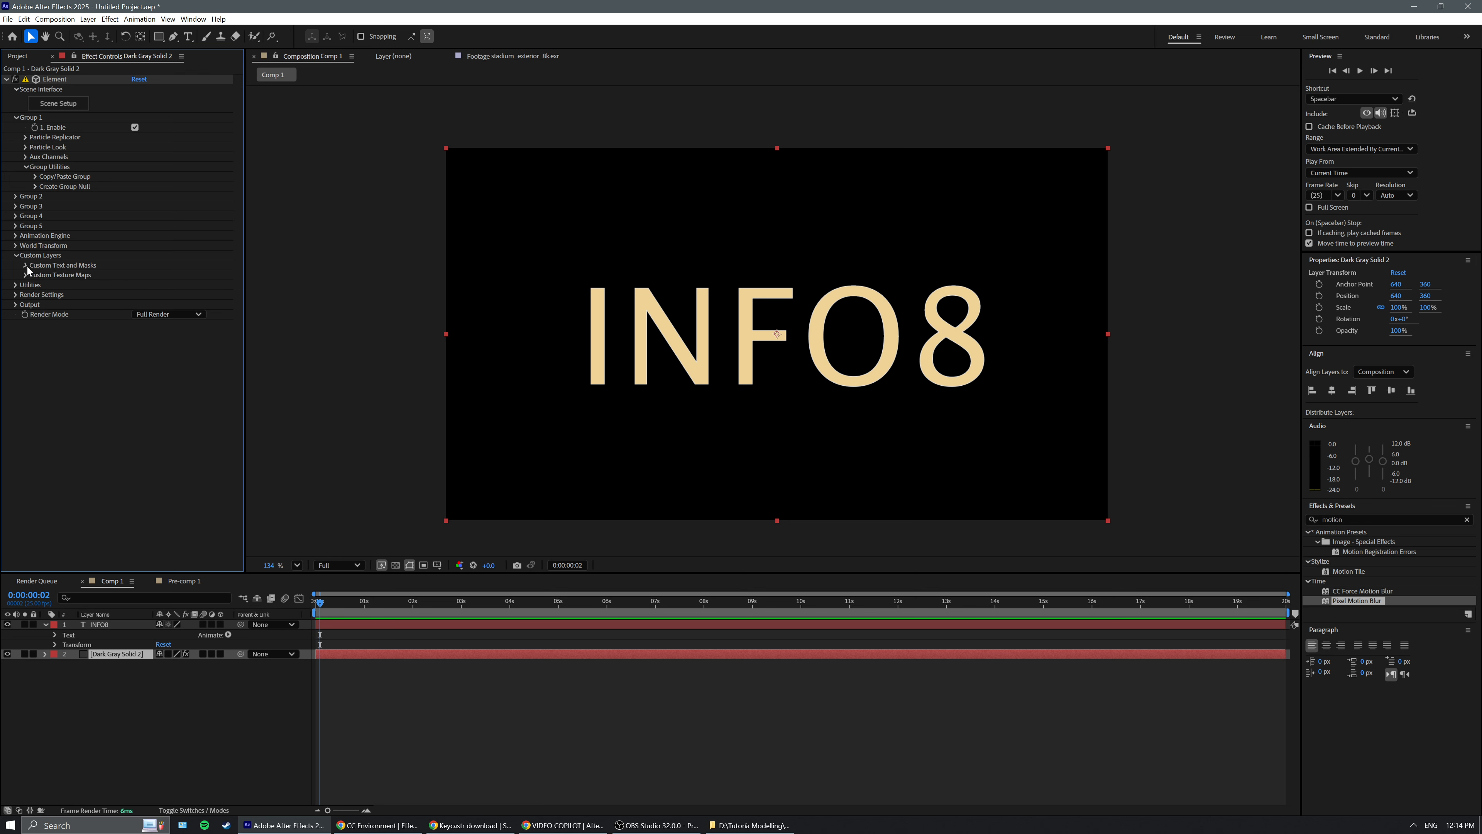
left_click(26, 266)
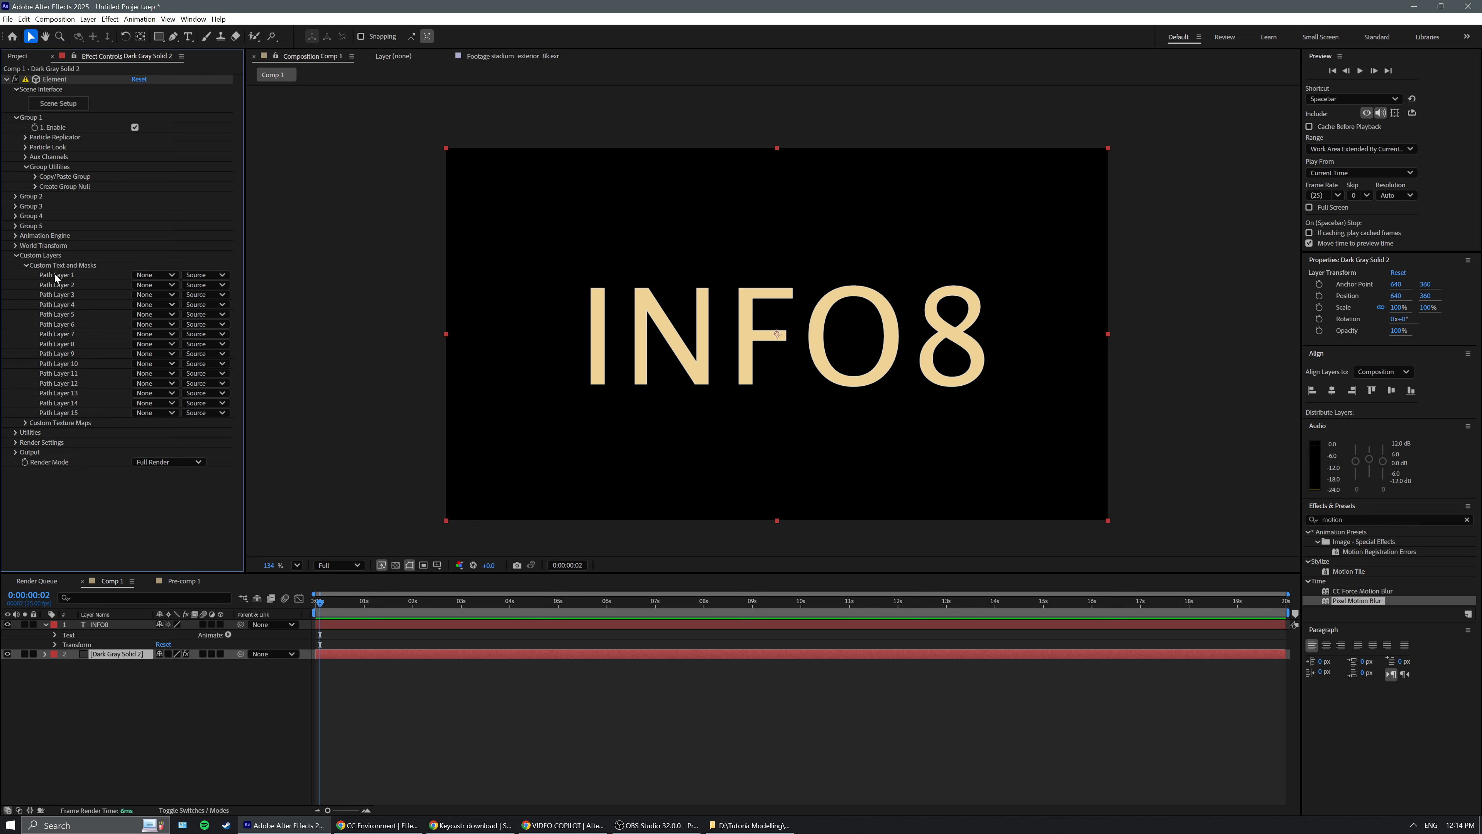
left_click(173, 278)
left_click(169, 307)
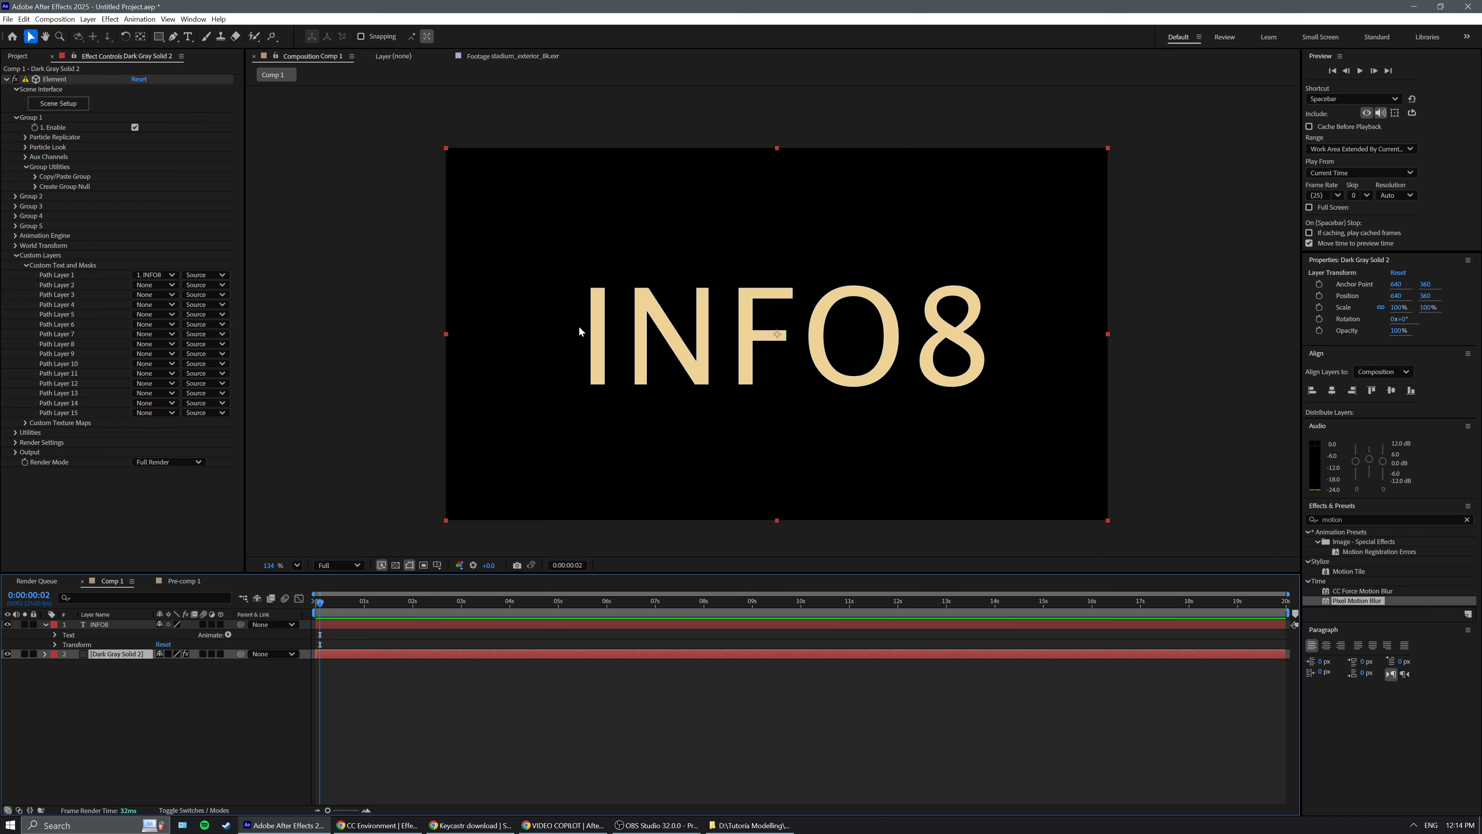
left_click(7, 624)
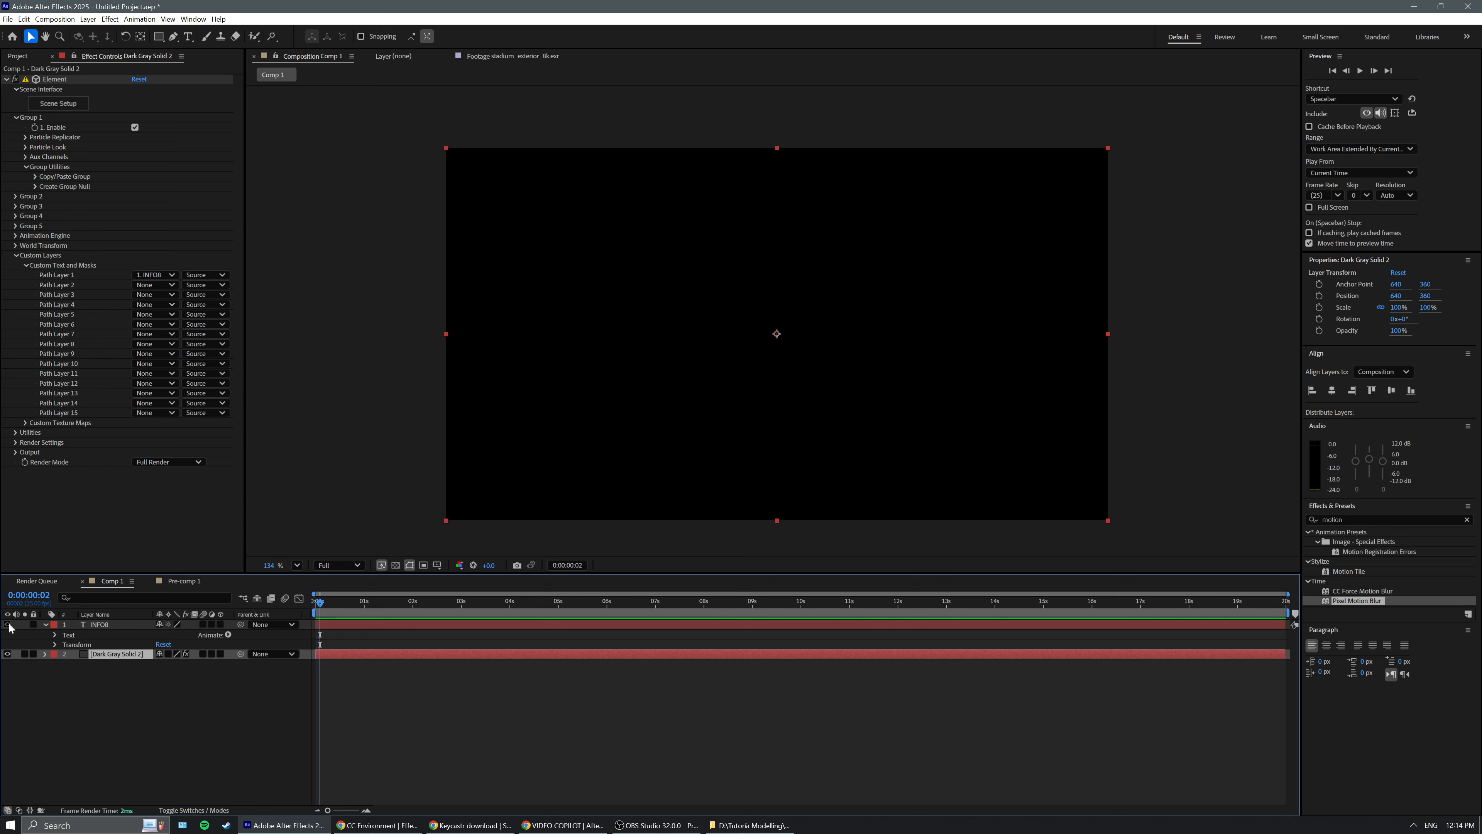
Review the source and layer choices for Element's Path Layer 1, keeping Source and INFO8 selected.
left_click(209, 276)
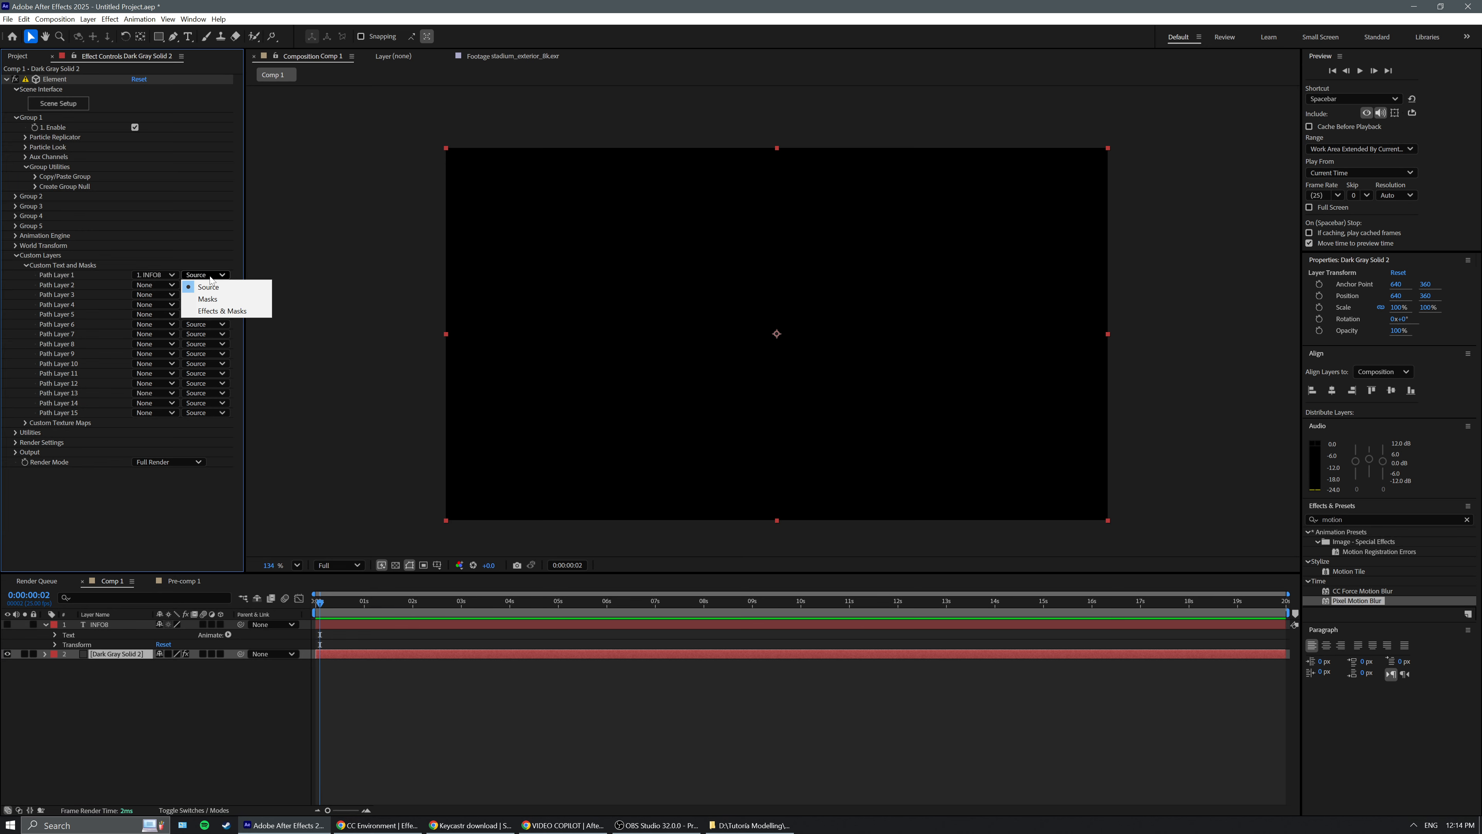
left_click(213, 287)
left_click(216, 278)
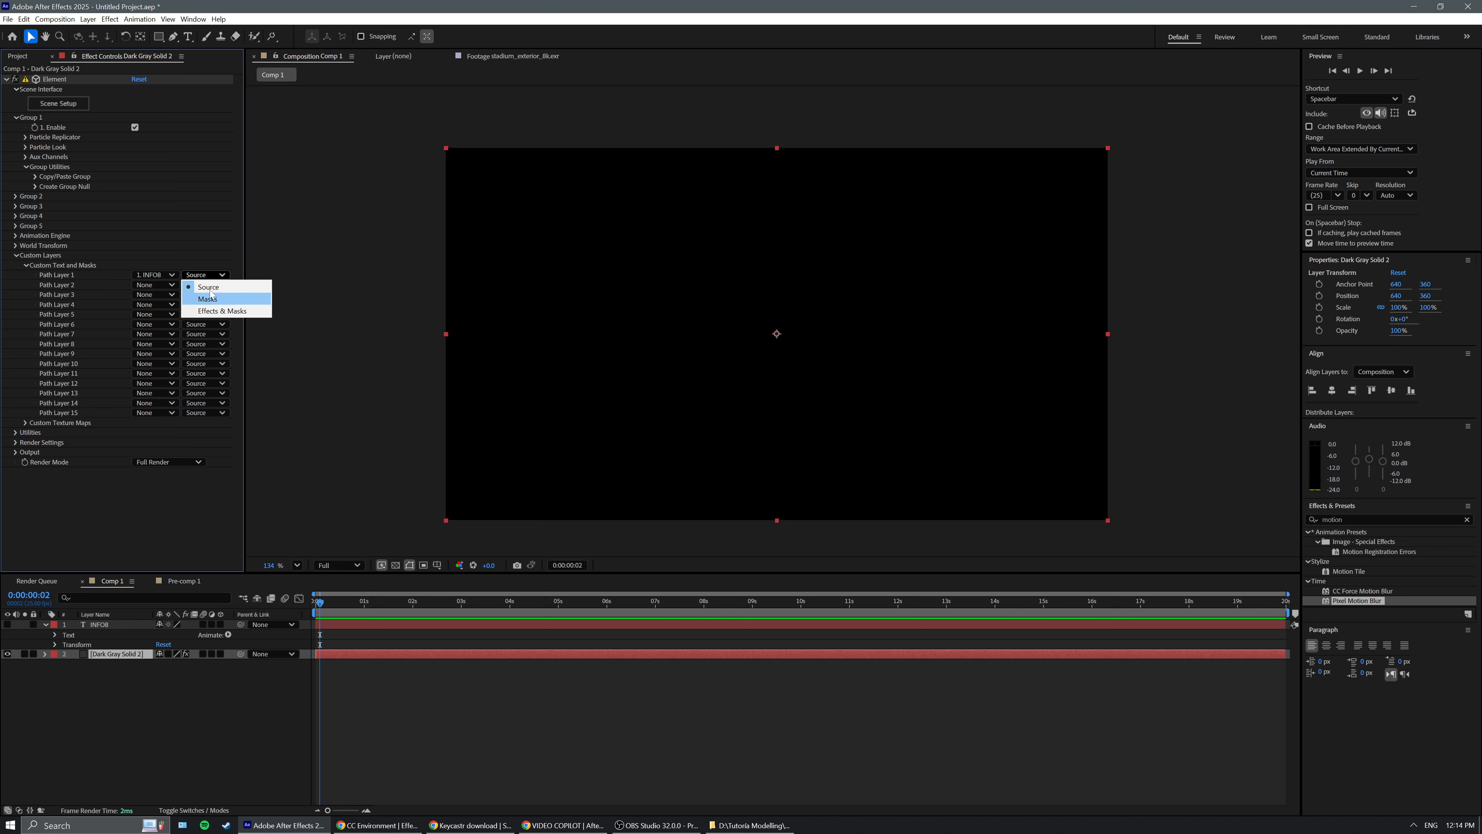
left_click(161, 283)
left_click(156, 276)
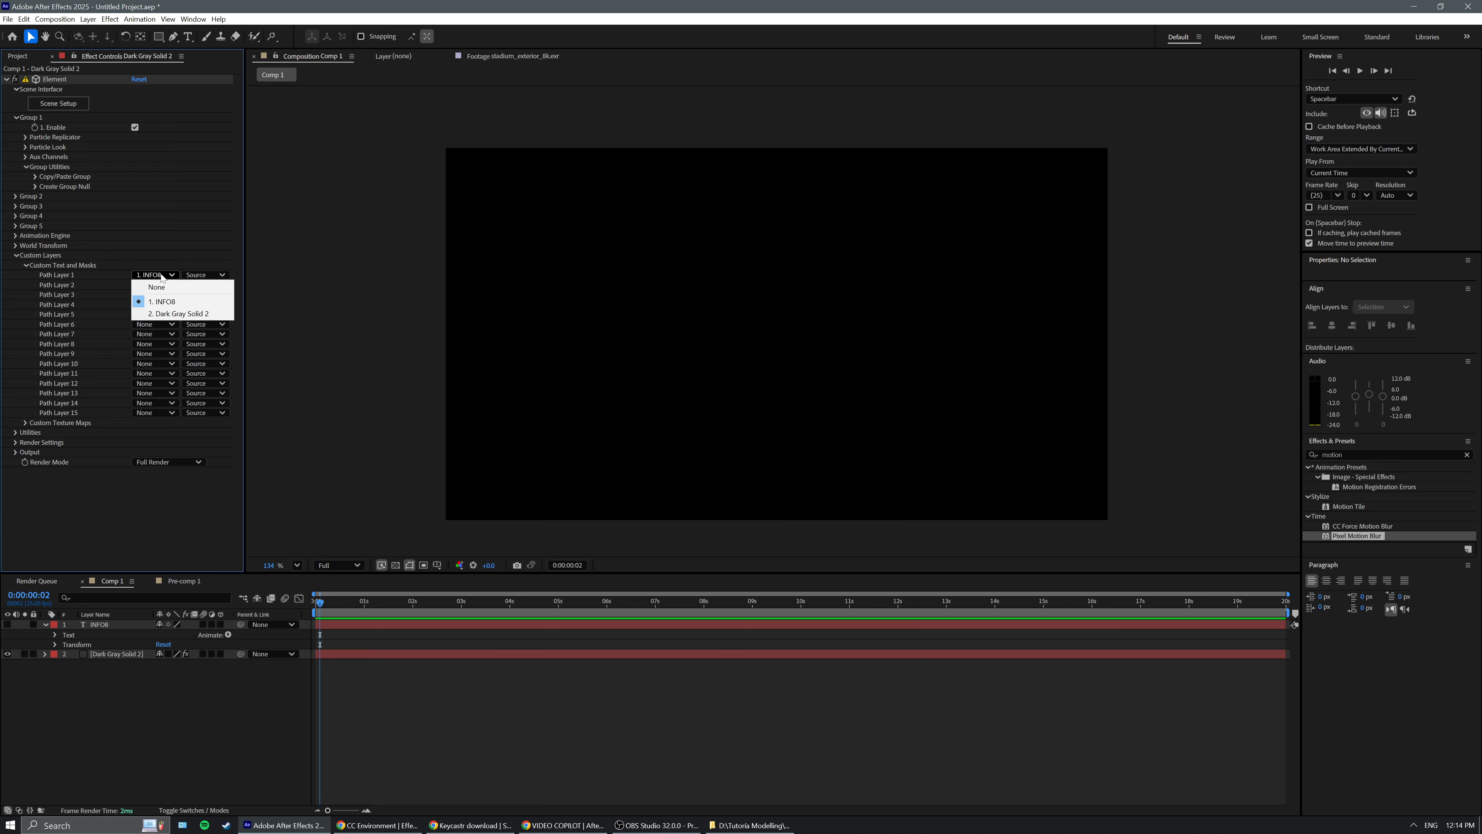
left_click(168, 306)
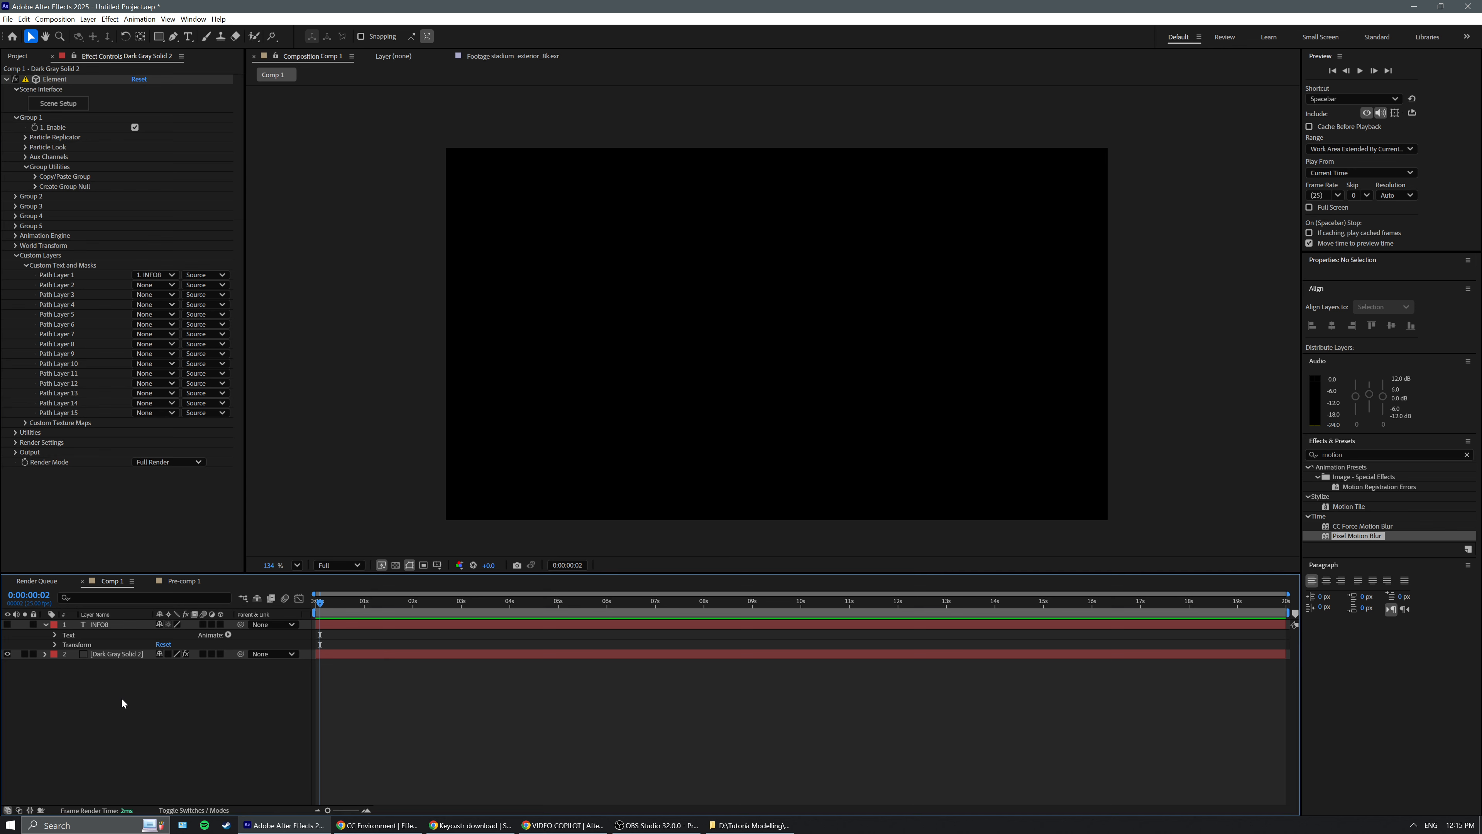
Add a new camera layer to Comp 1.
left_click(90, 21)
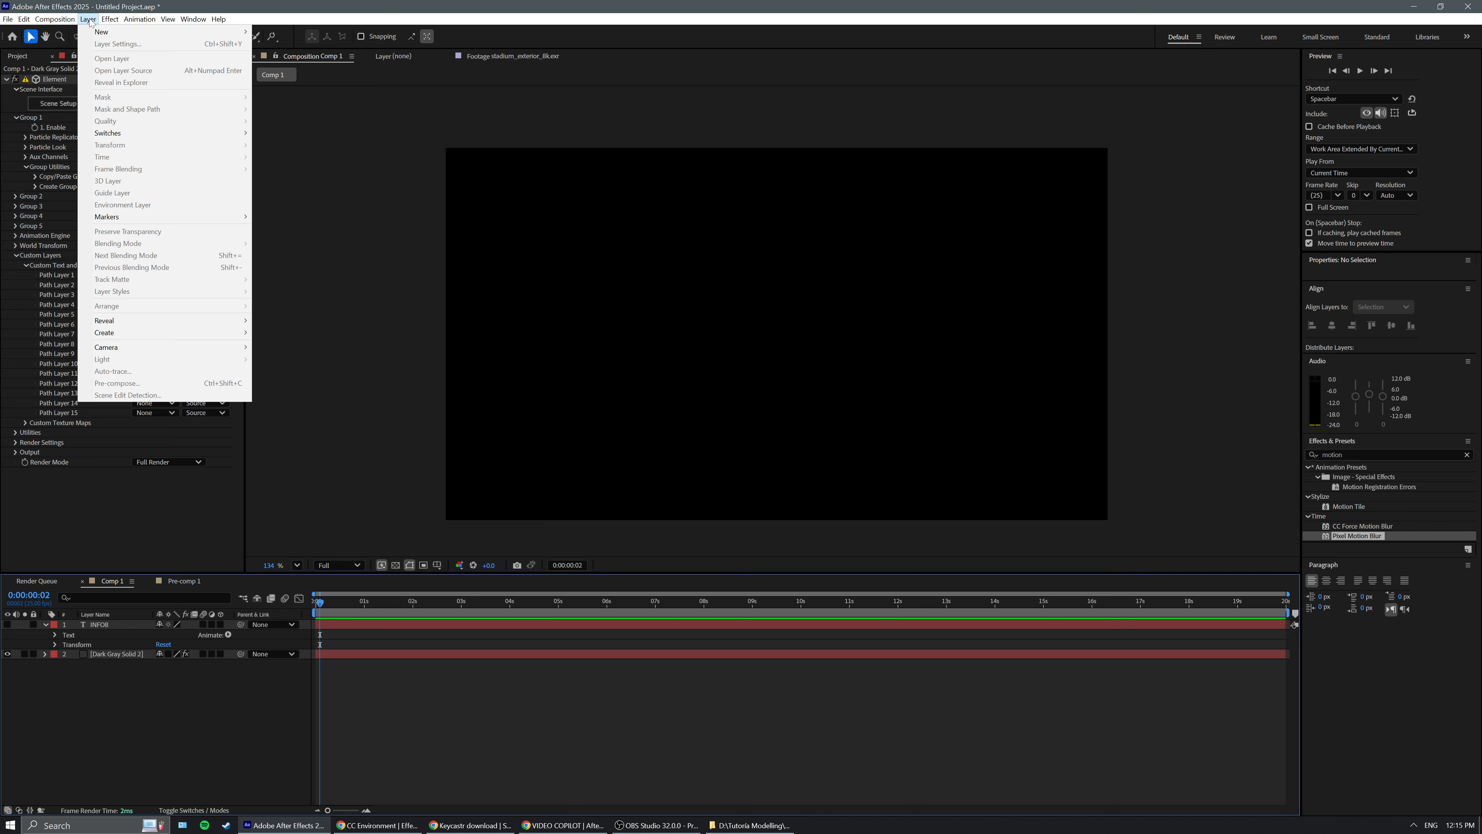
mouse_move(146, 32)
left_click(297, 68)
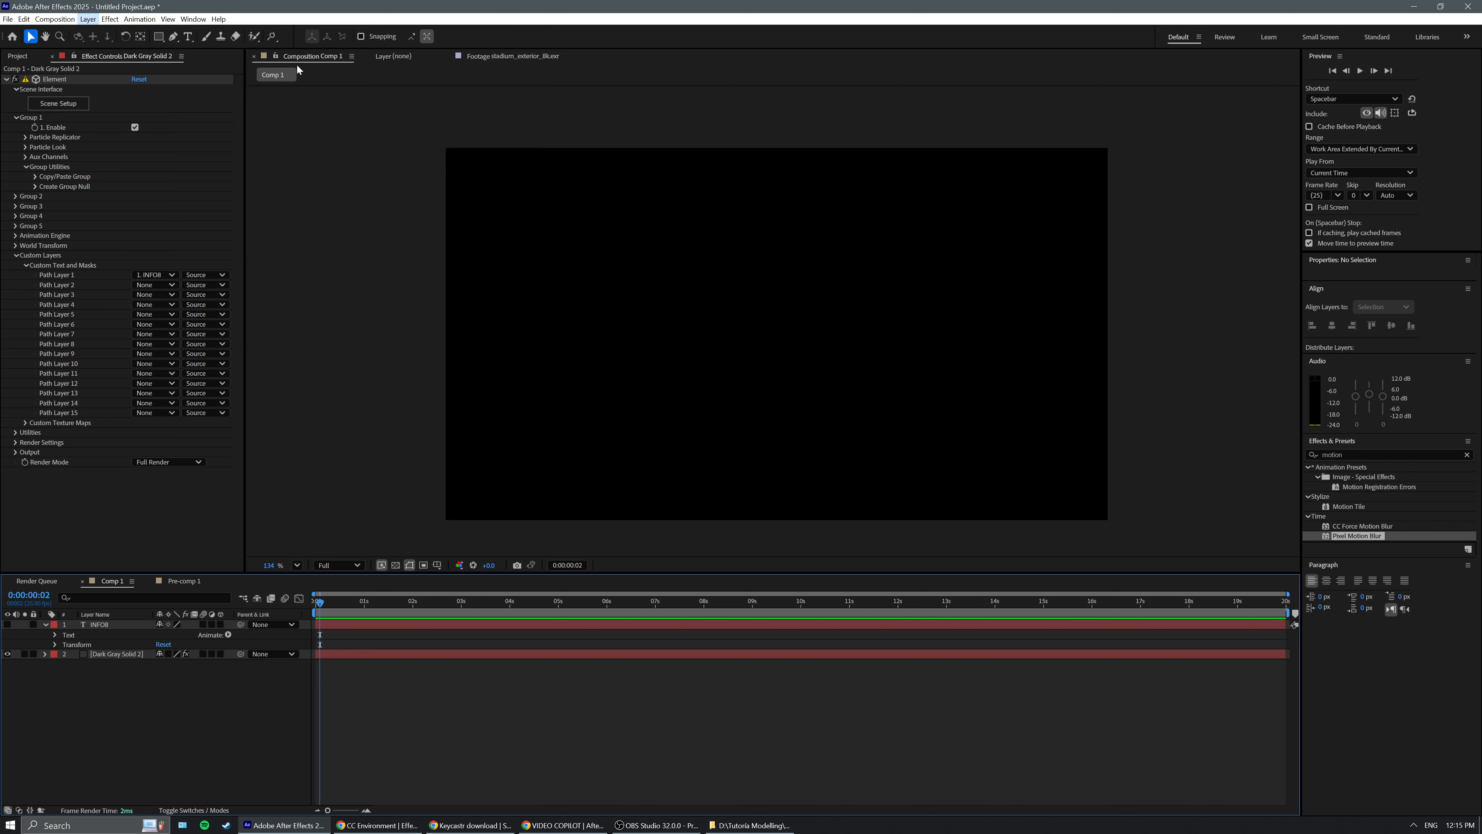
left_click(882, 530)
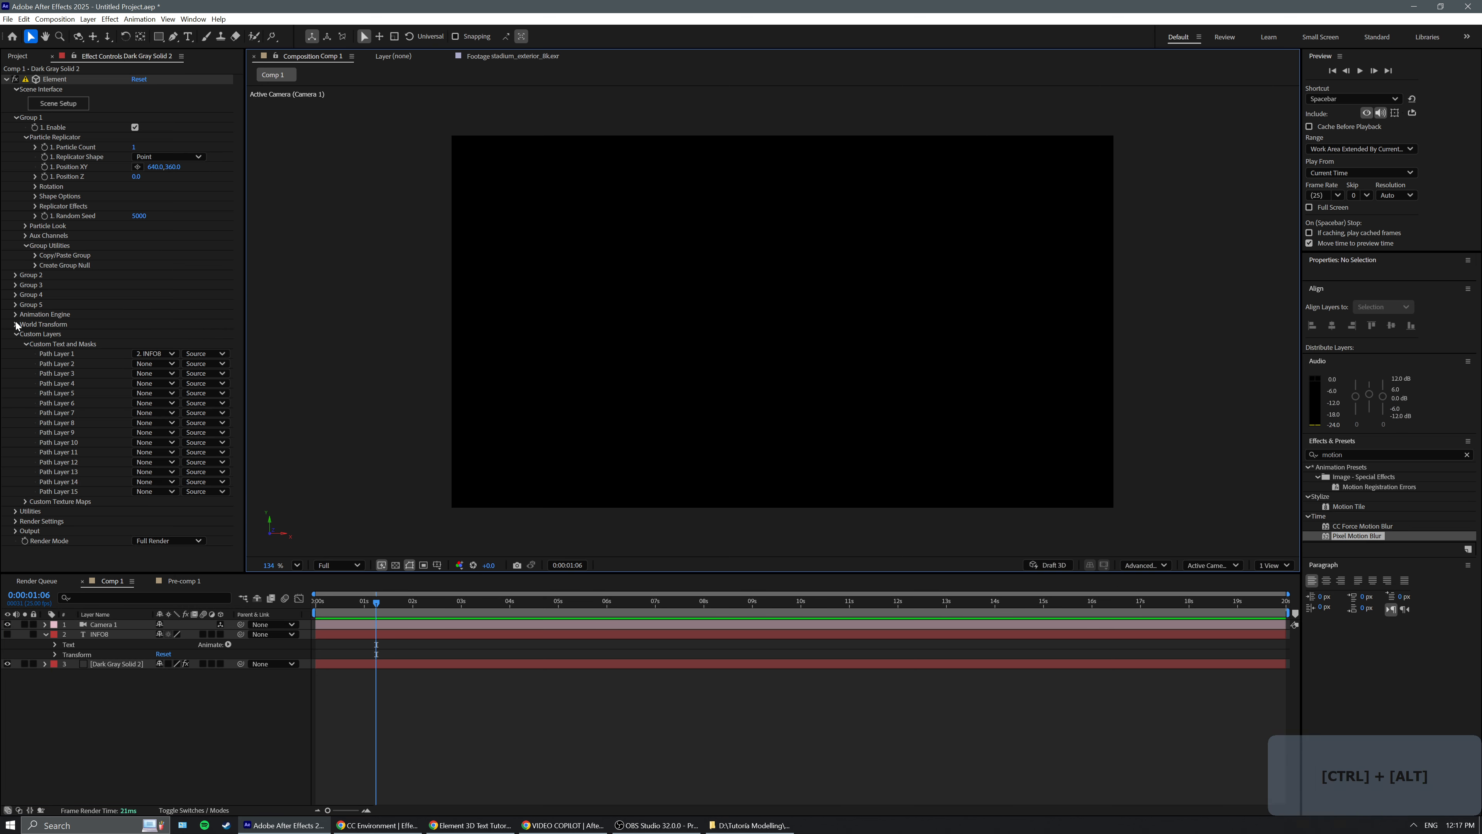
Open Element's Scene Setup from the dark gray solid, enlarge its window and extrude the INFO8 path into a 3D model.
left_click(57, 113)
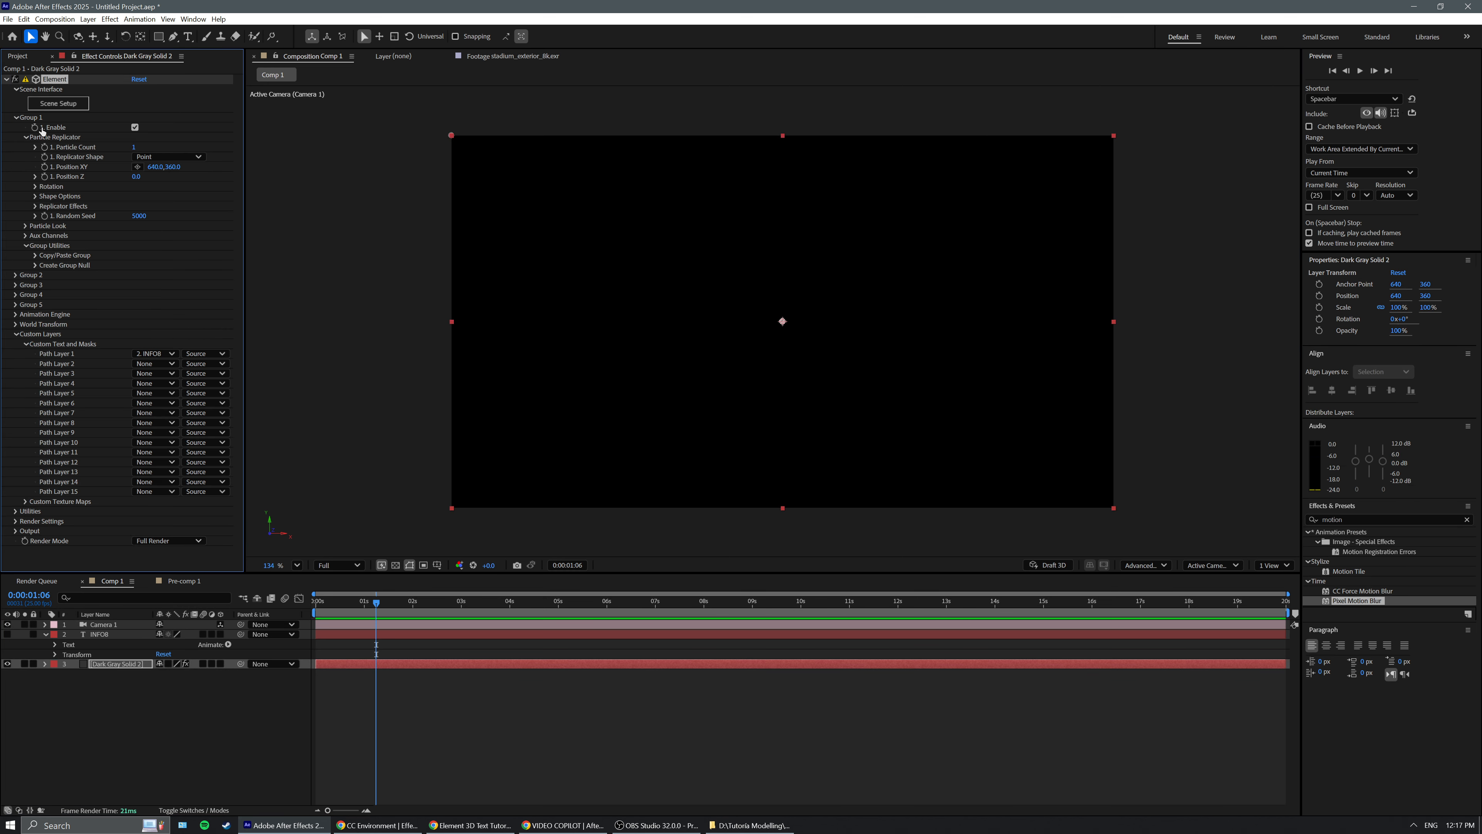
left_click(58, 103)
left_click_drag(823, 270, 580, 158)
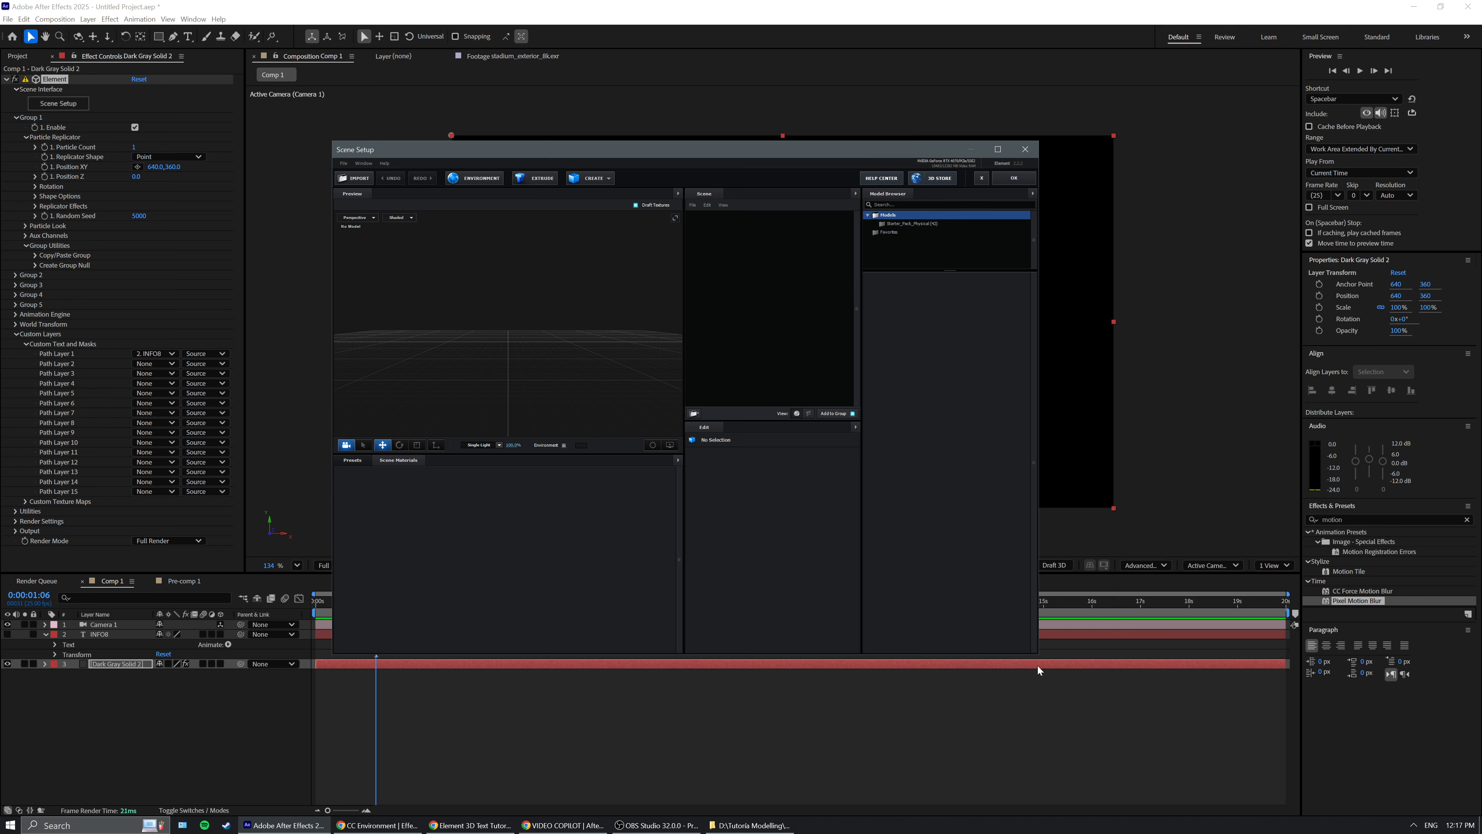
left_click_drag(1036, 653, 1159, 729)
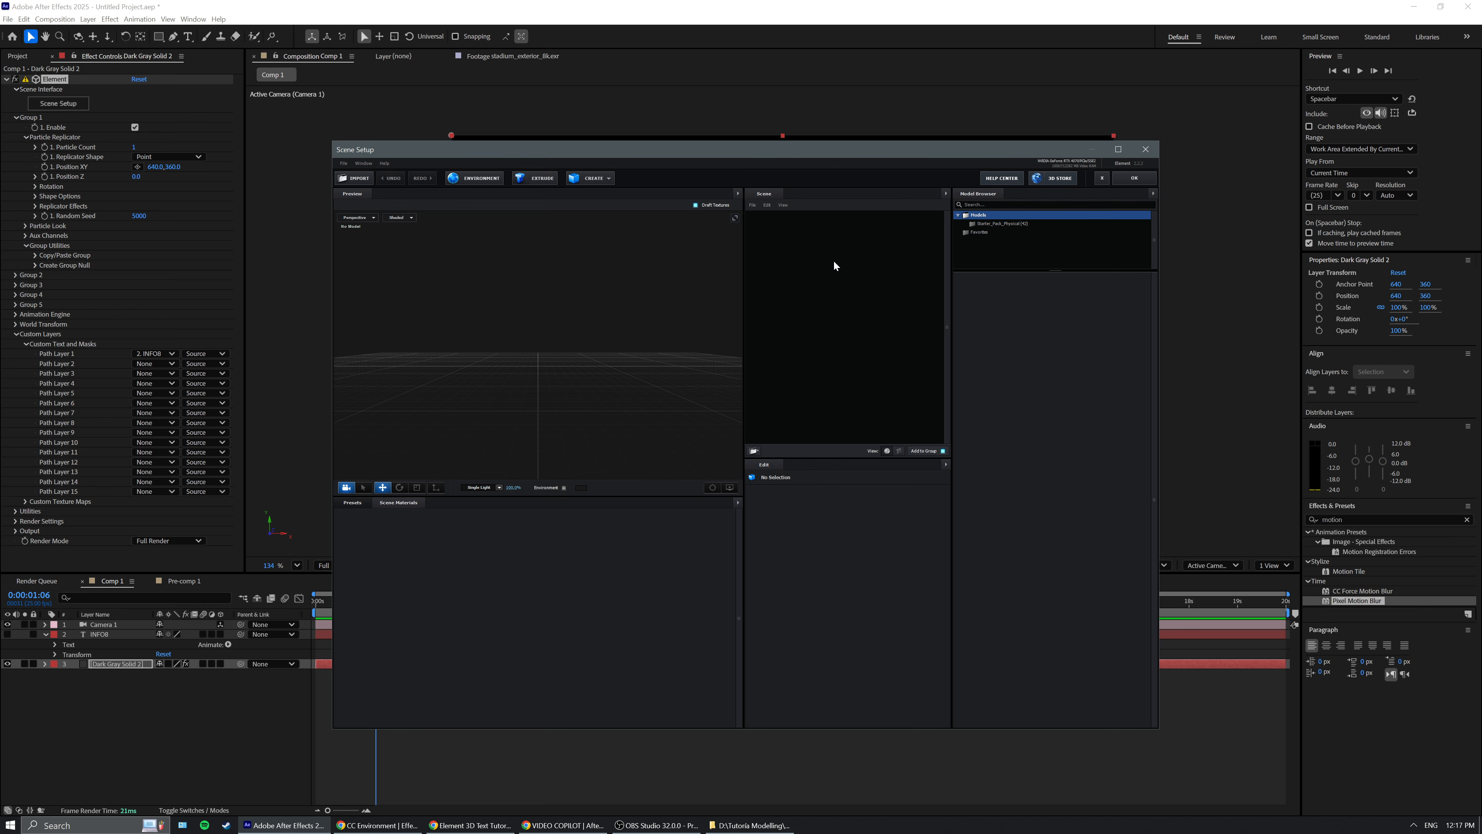
left_click_drag(489, 156, 478, 153)
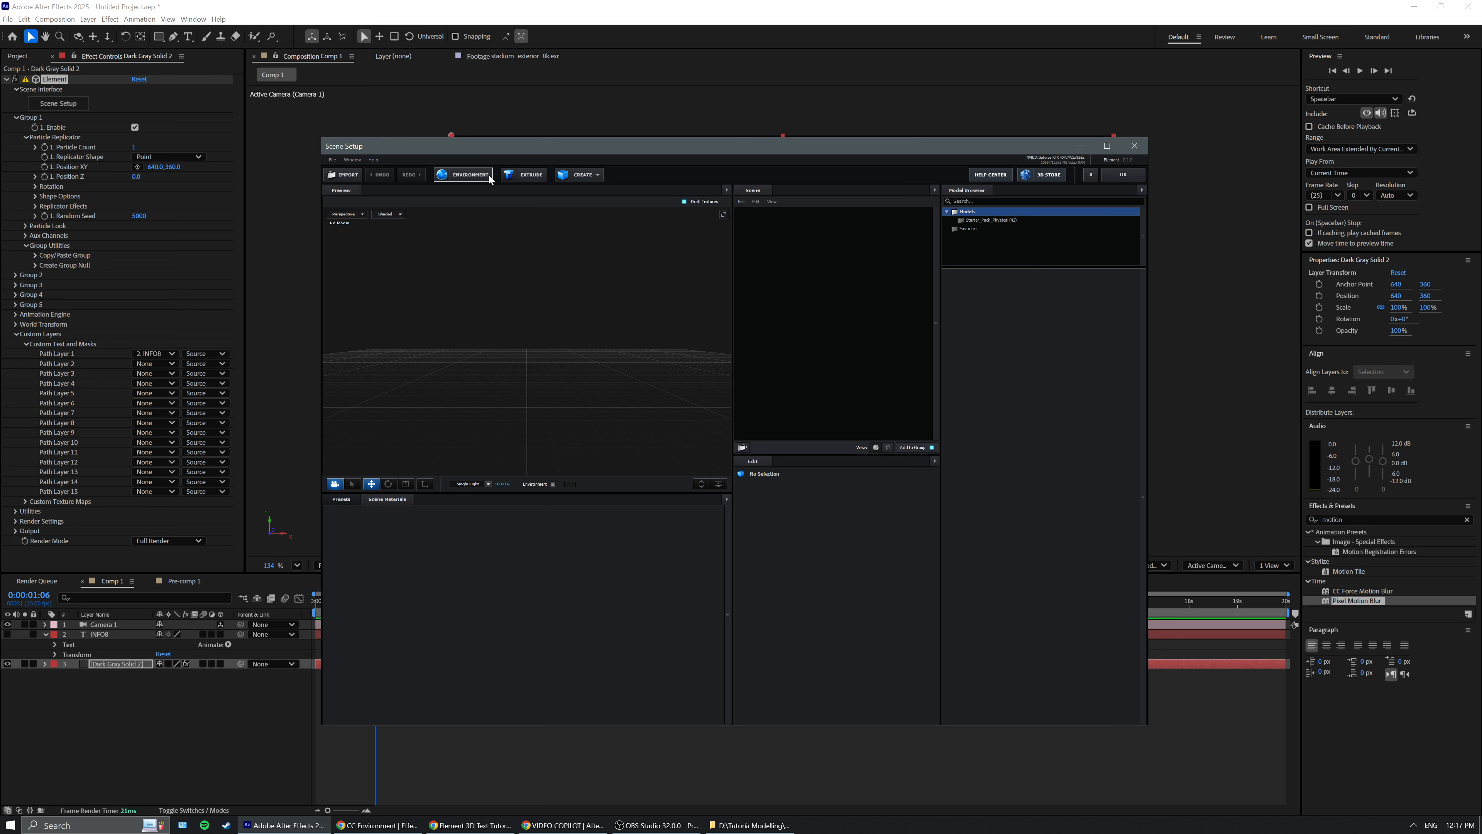
left_click(523, 174)
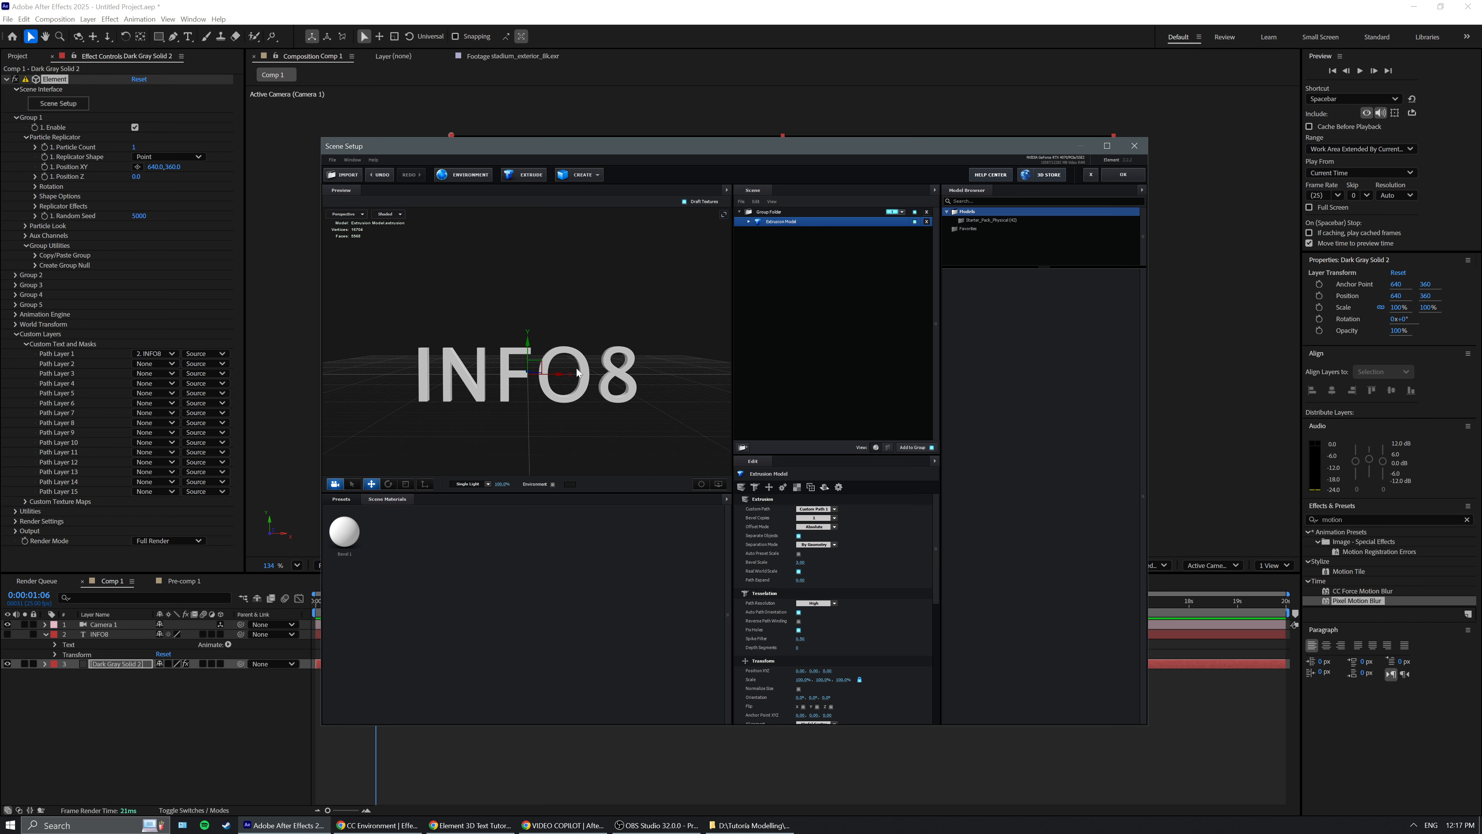
Apply the gold bevel preset from the Physical bevels to the extruded INFO8 model and inspect it from several angles.
left_click(343, 500)
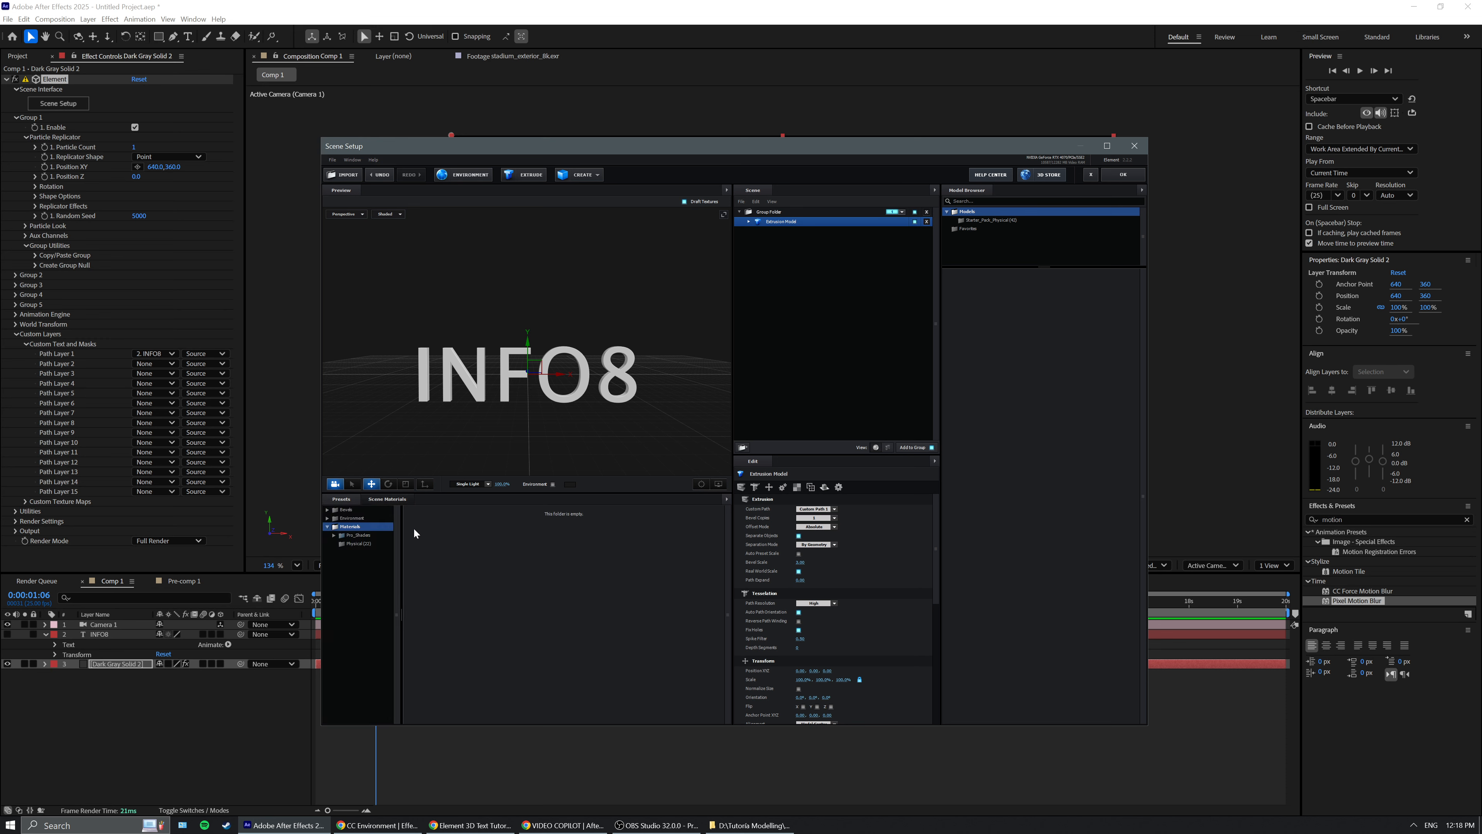
left_click(328, 518)
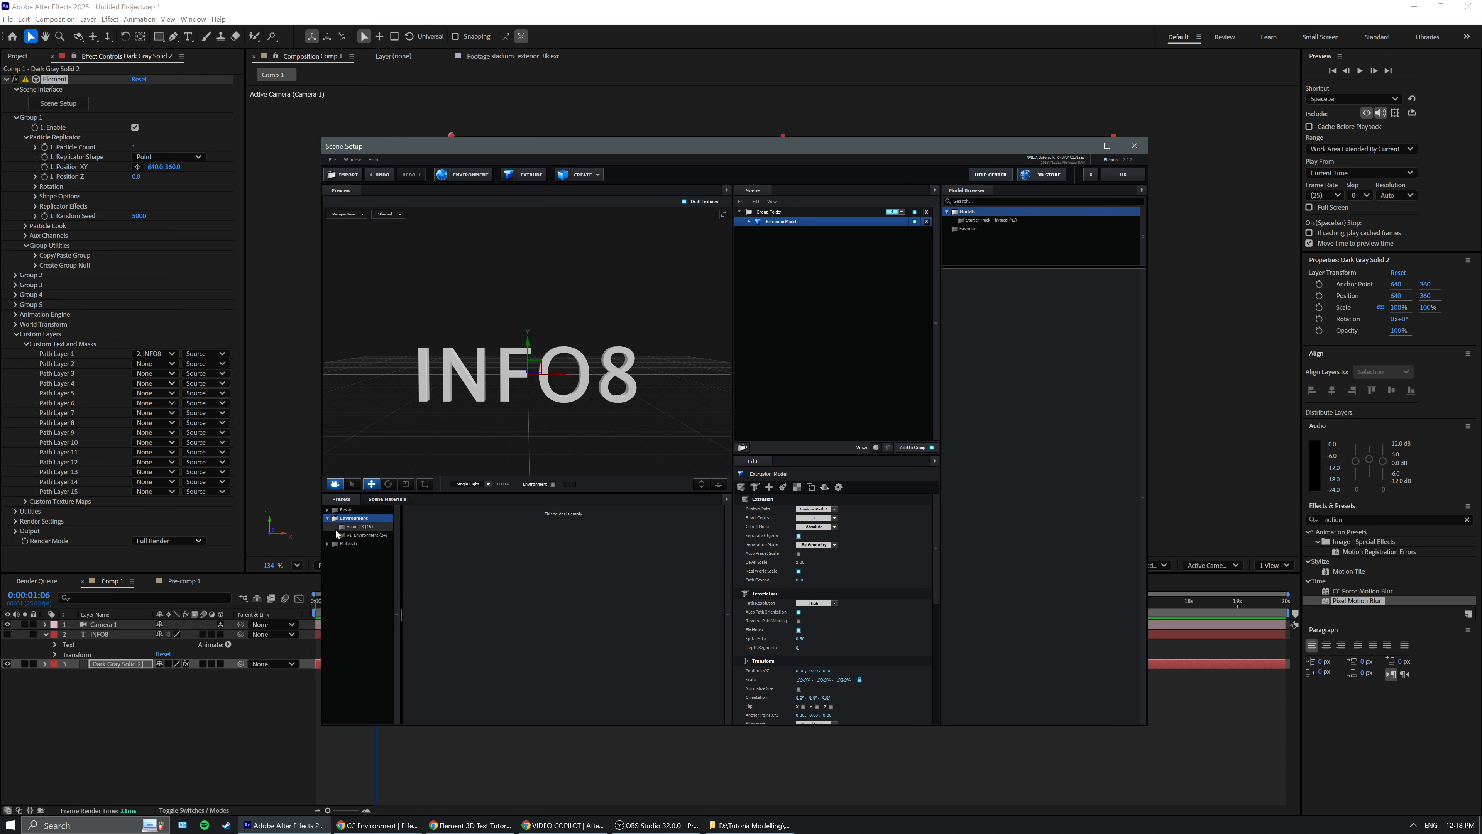
left_click(327, 509)
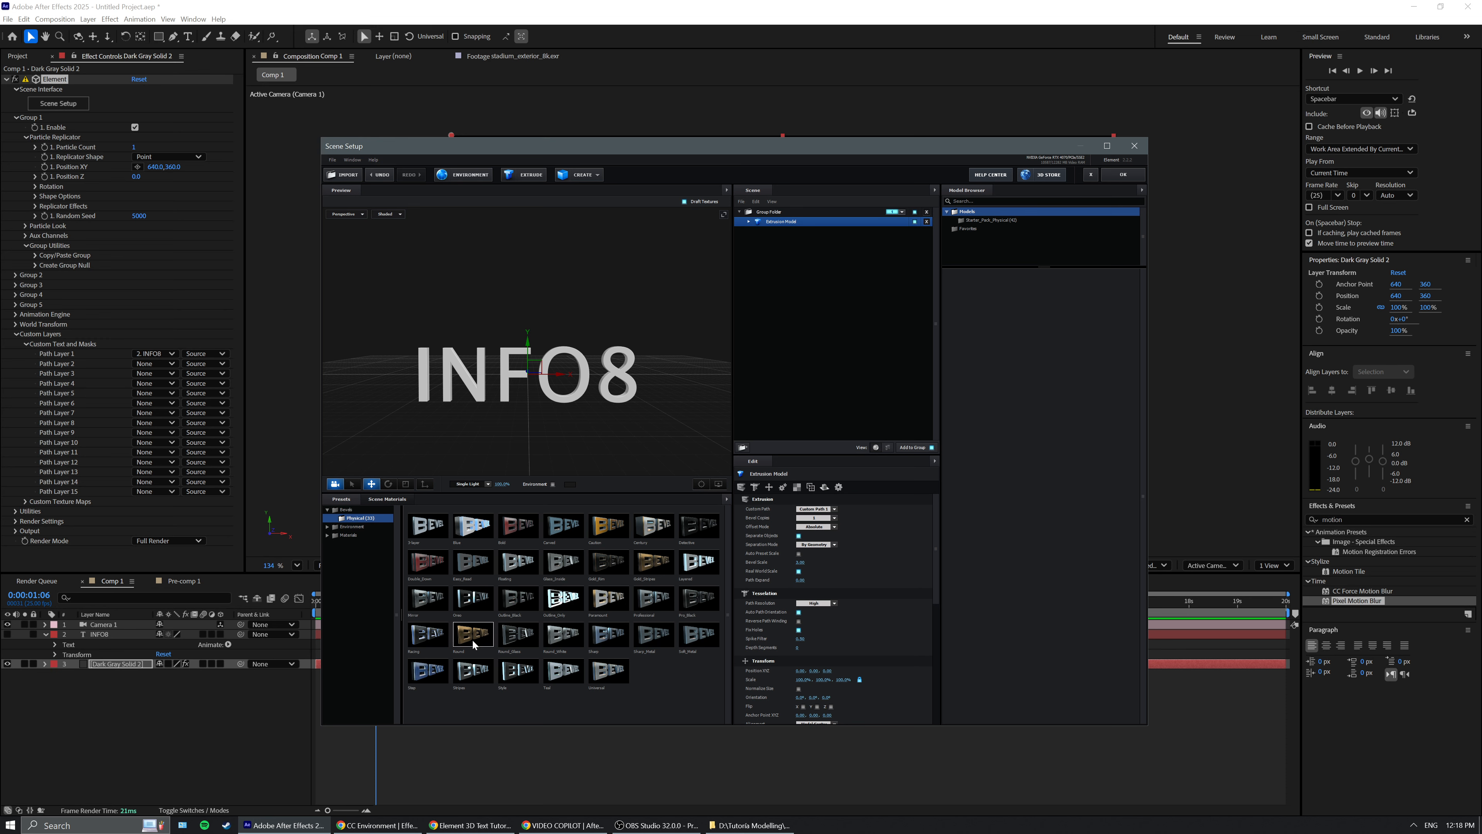
left_click(607, 529)
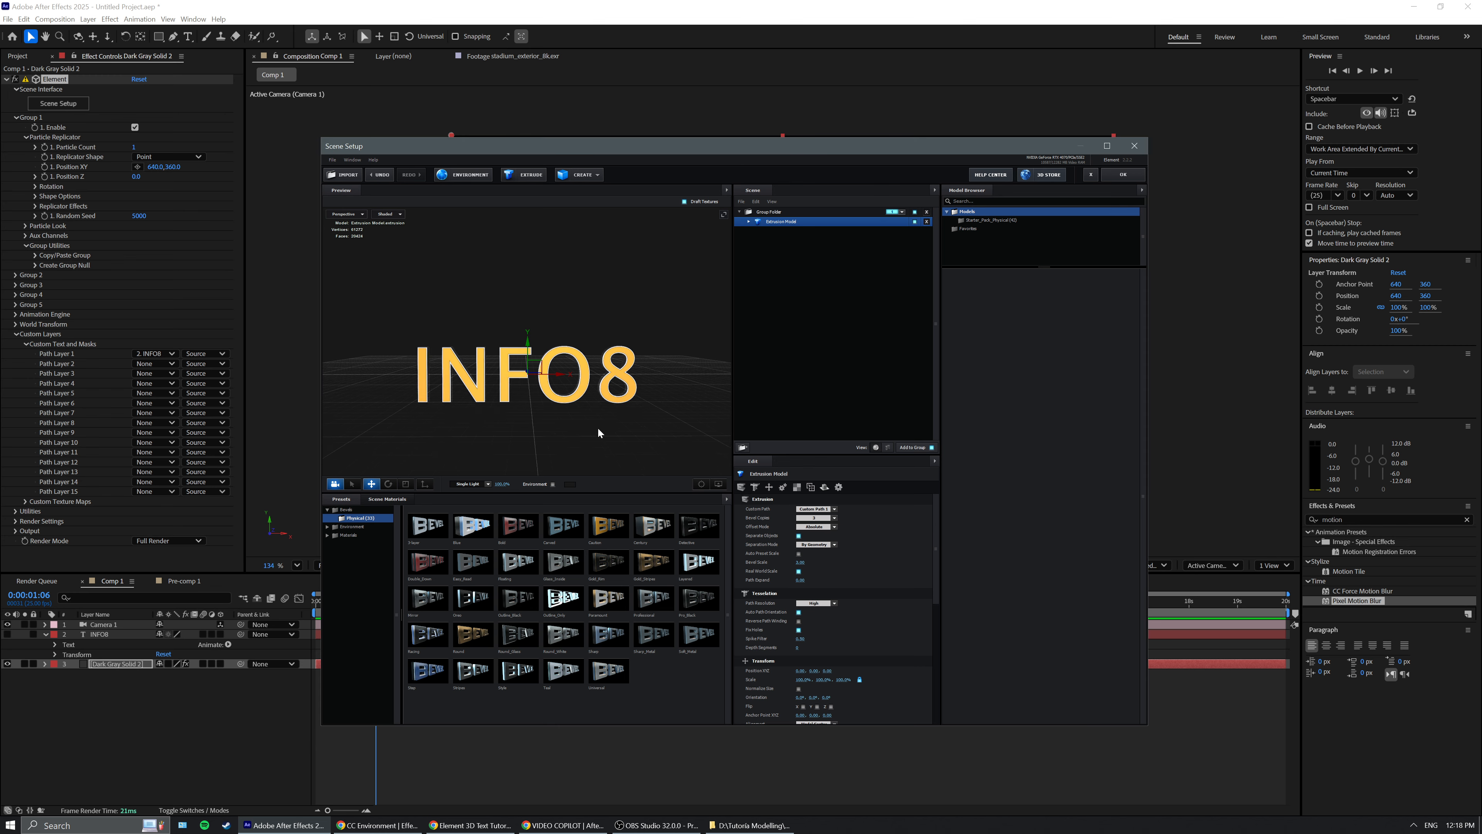
mouse_move(597, 427)
left_mouse_down()
mouse_move(552, 450)
mouse_move(650, 415)
mouse_move(625, 433)
left_mouse_up()
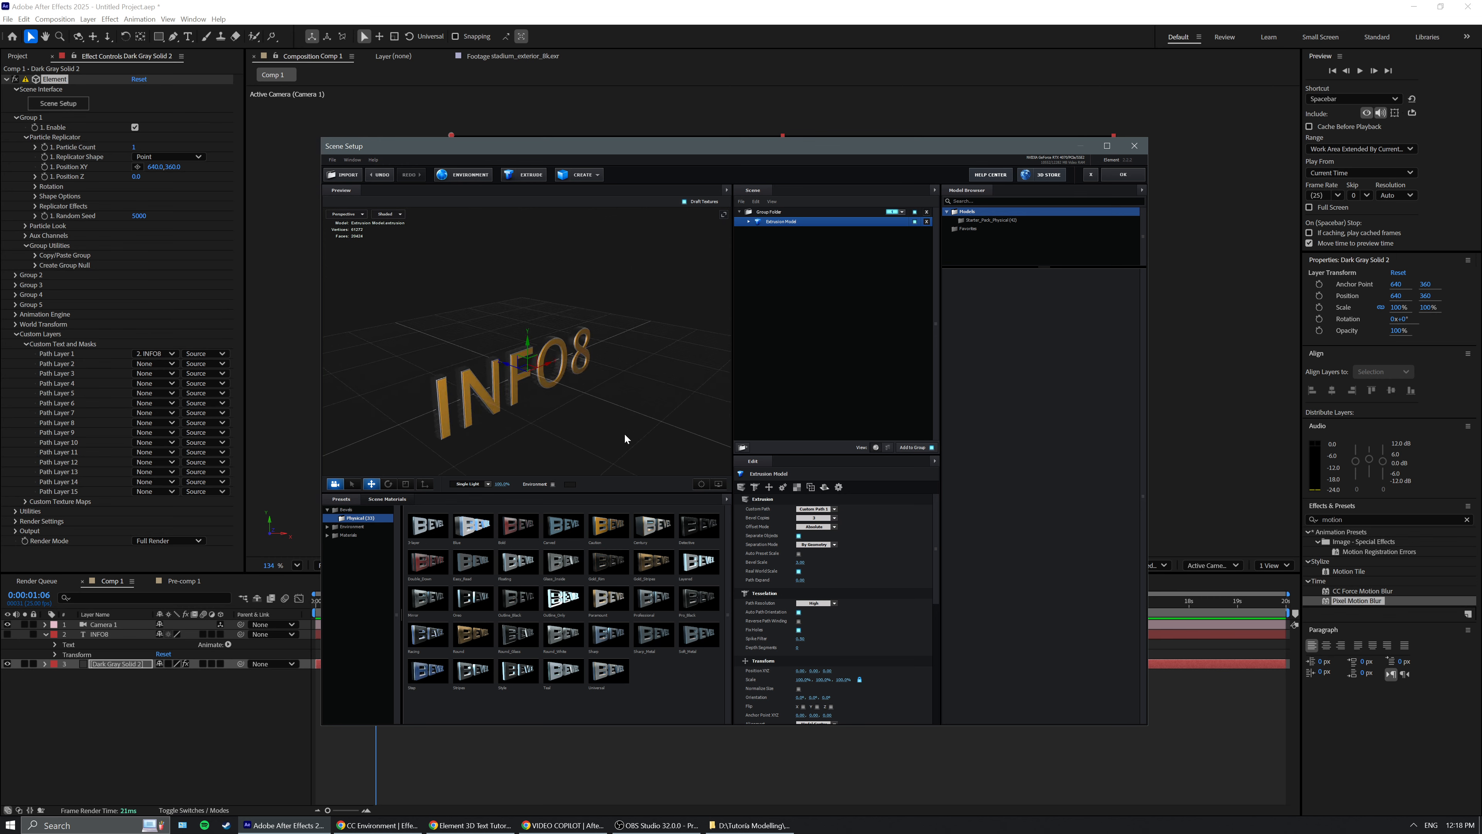
scroll(542, 386, "up", 5)
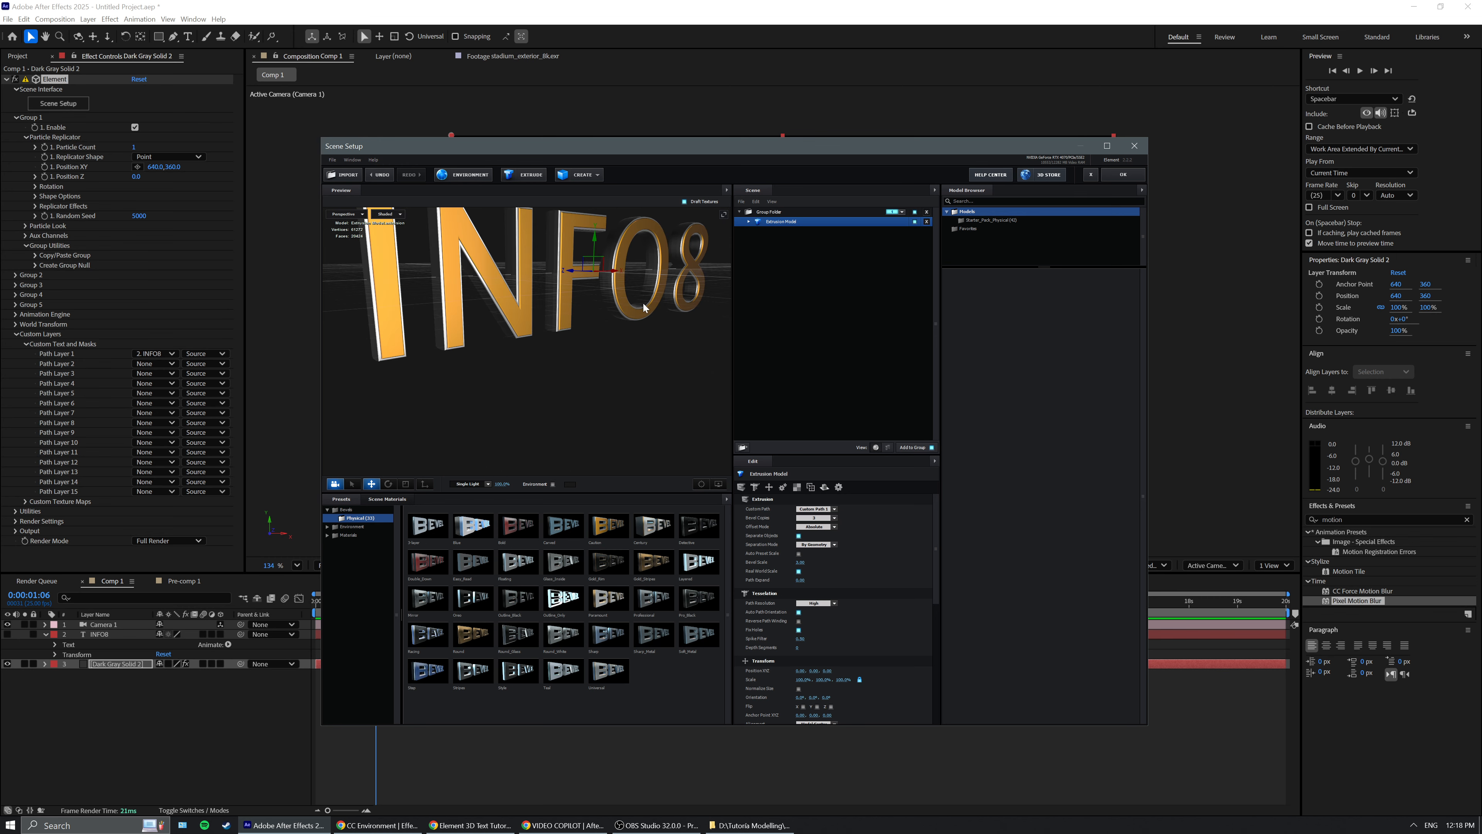
left_click_drag(645, 307, 578, 418)
Show the environment in the Scene Setup preview and view the gold INFO8 text against it.
left_click(552, 484)
left_click_drag(538, 471, 539, 418)
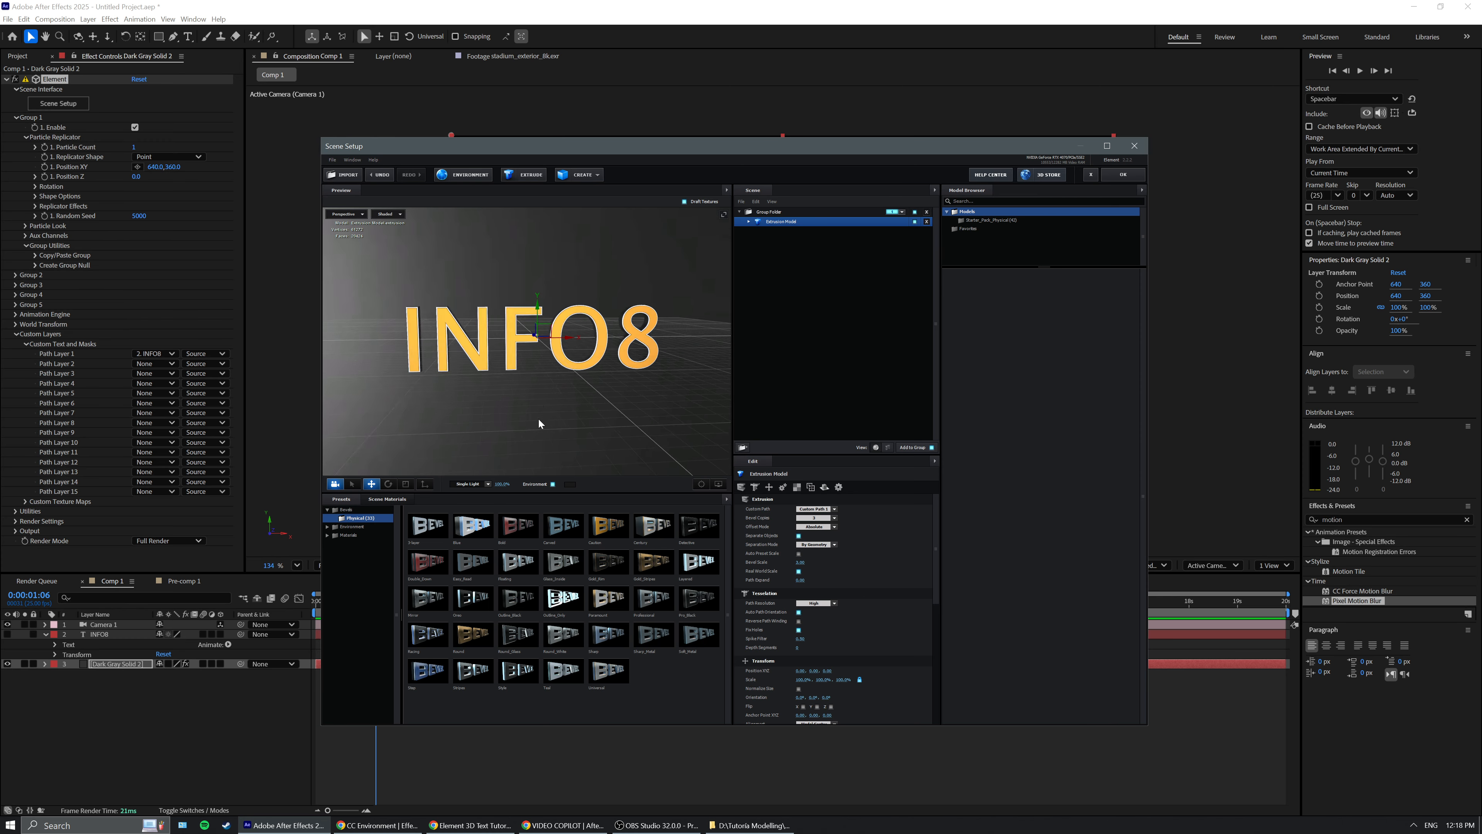
scroll(542, 423, "up", 2)
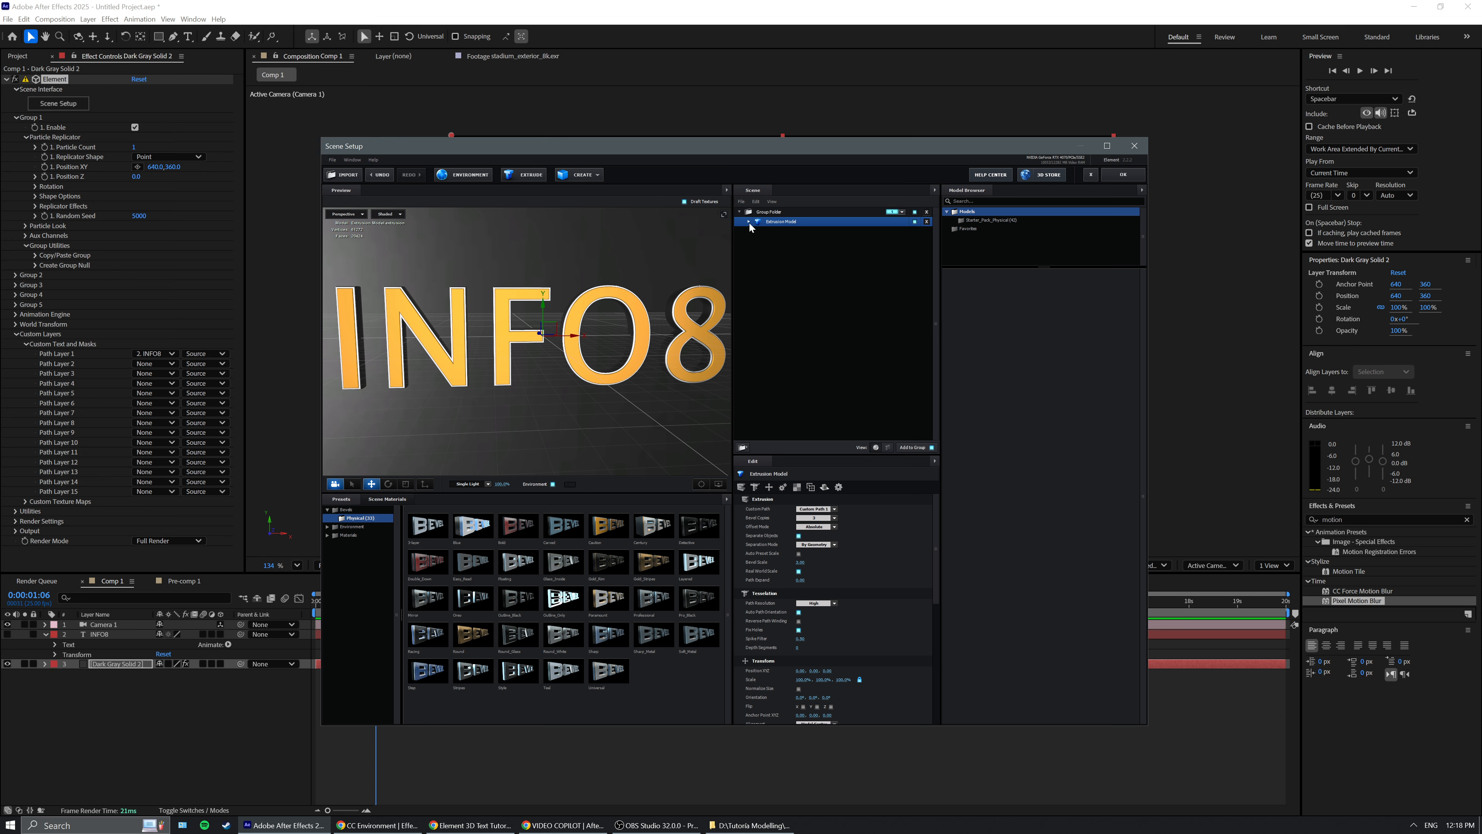
Replace the scene's environment texture with Basic_2K_11.dds and inspect its reflections on the INFO8 text.
left_click(476, 178)
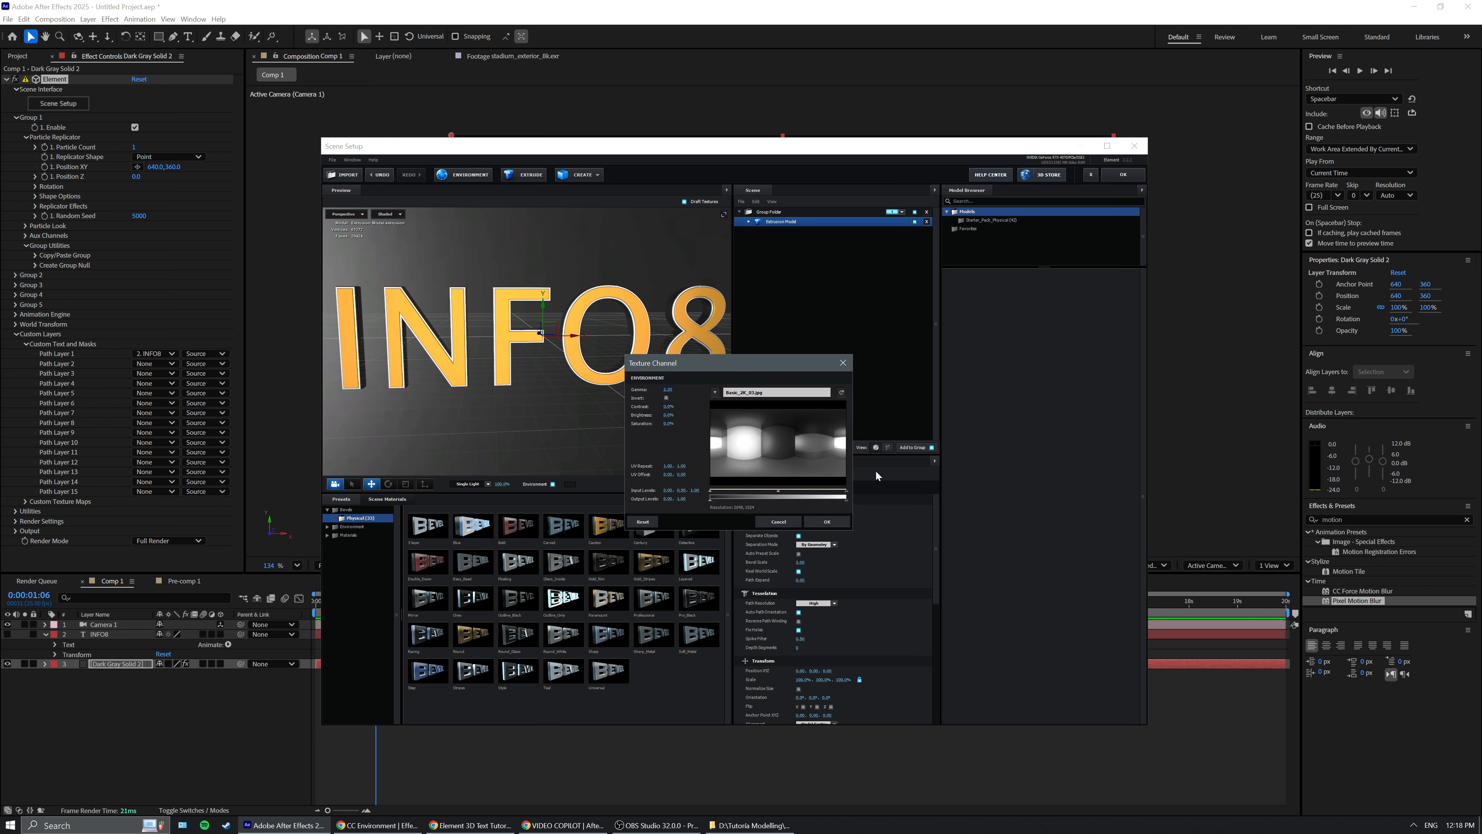
left_click(768, 393)
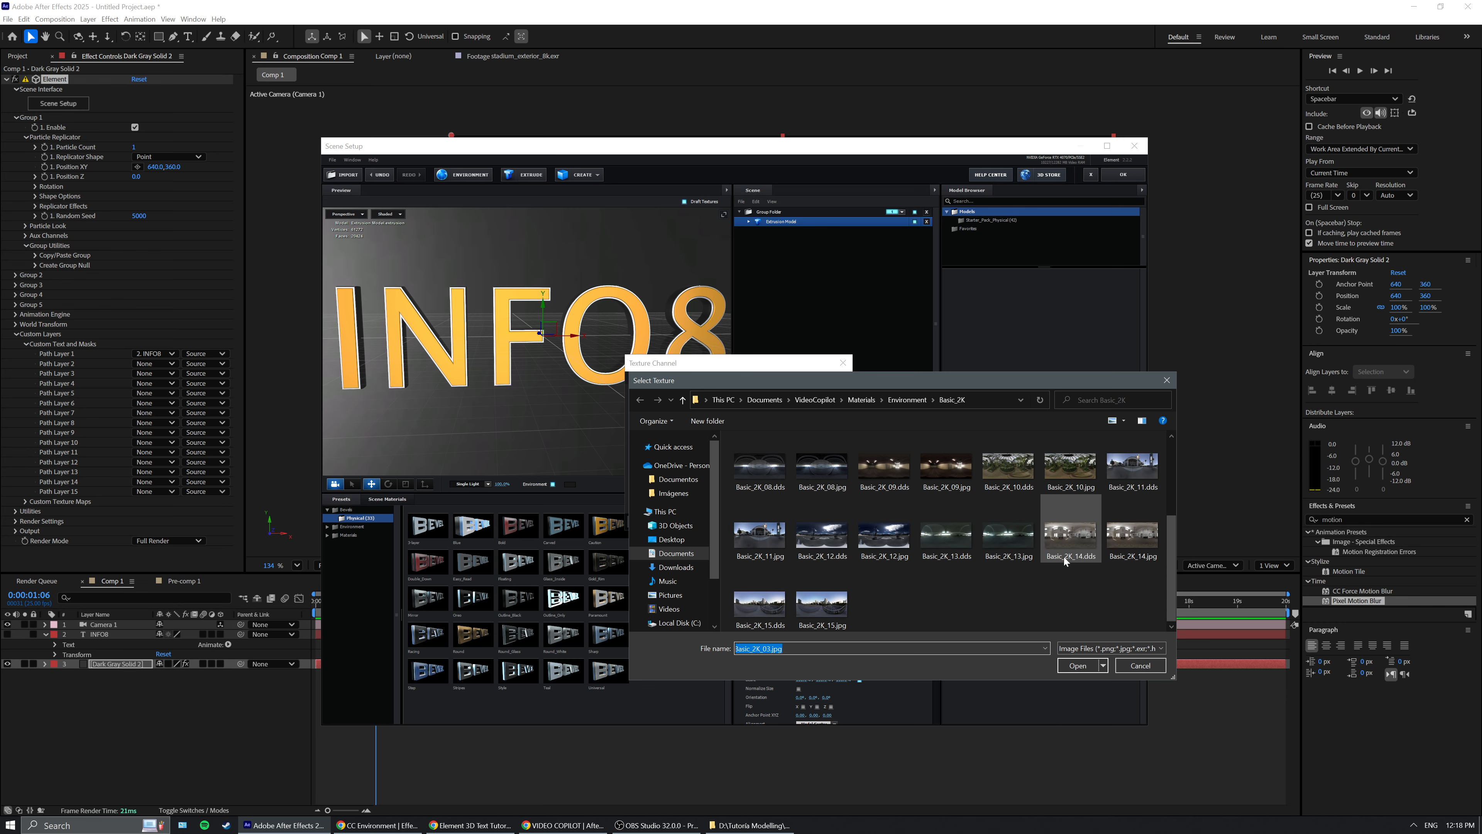
key("Escape")
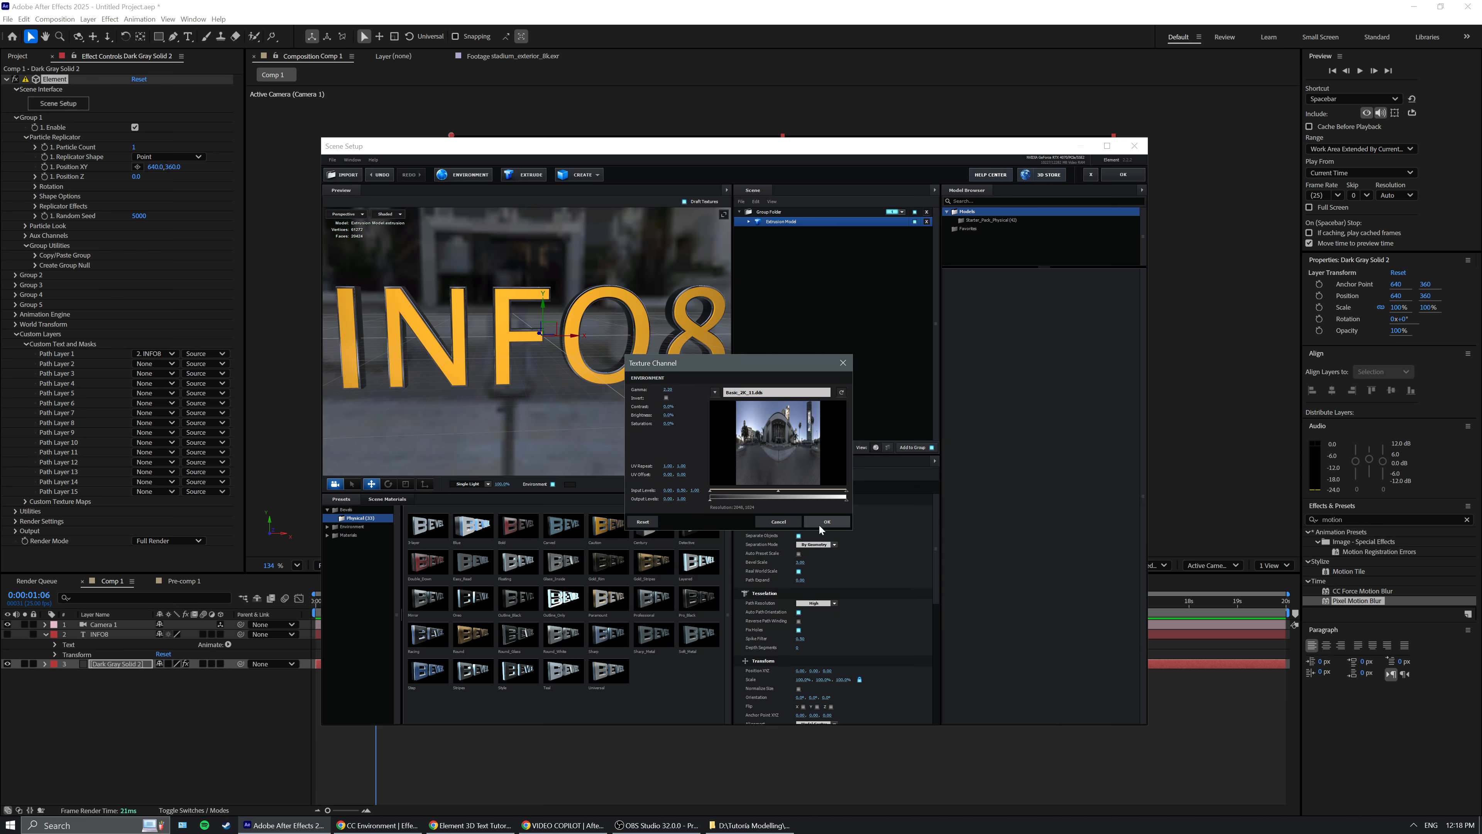
left_click(820, 523)
left_click_drag(560, 393, 522, 501)
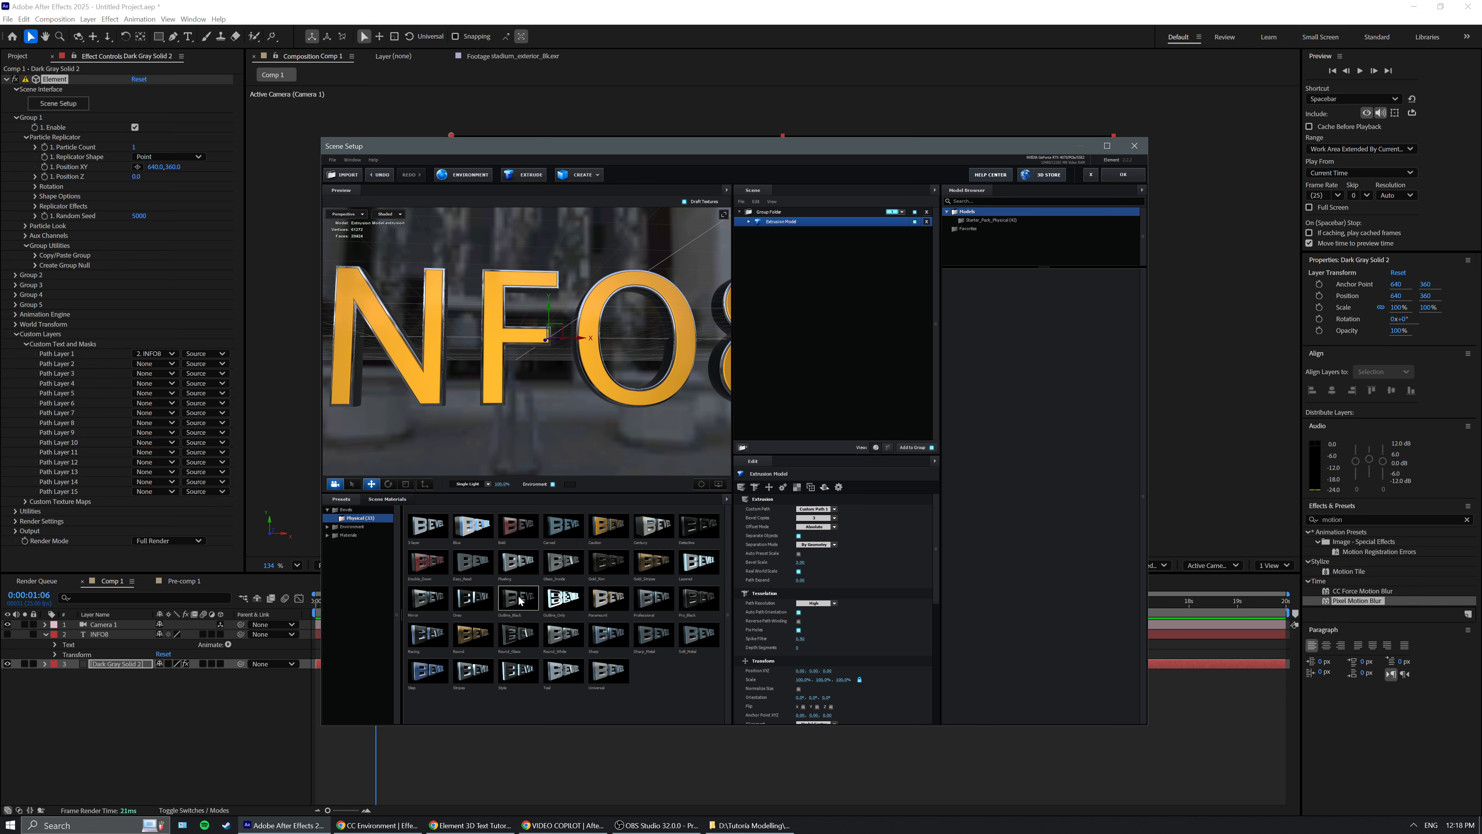
Browse the Physical bevel presets and the Pro_Shaders and Physical material presets.
left_click(327, 509)
left_click(349, 527)
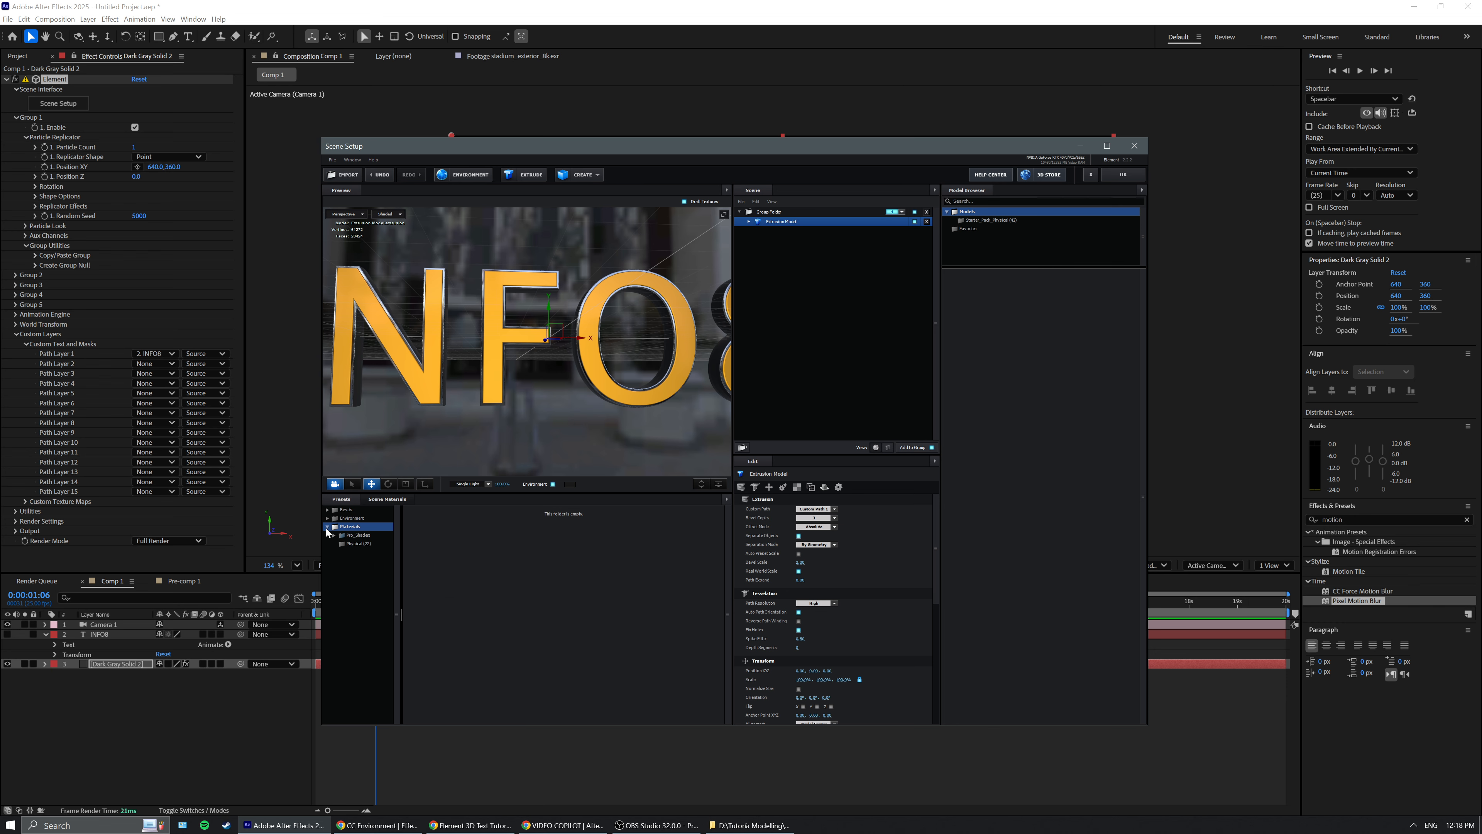
left_click(327, 510)
left_click(359, 518)
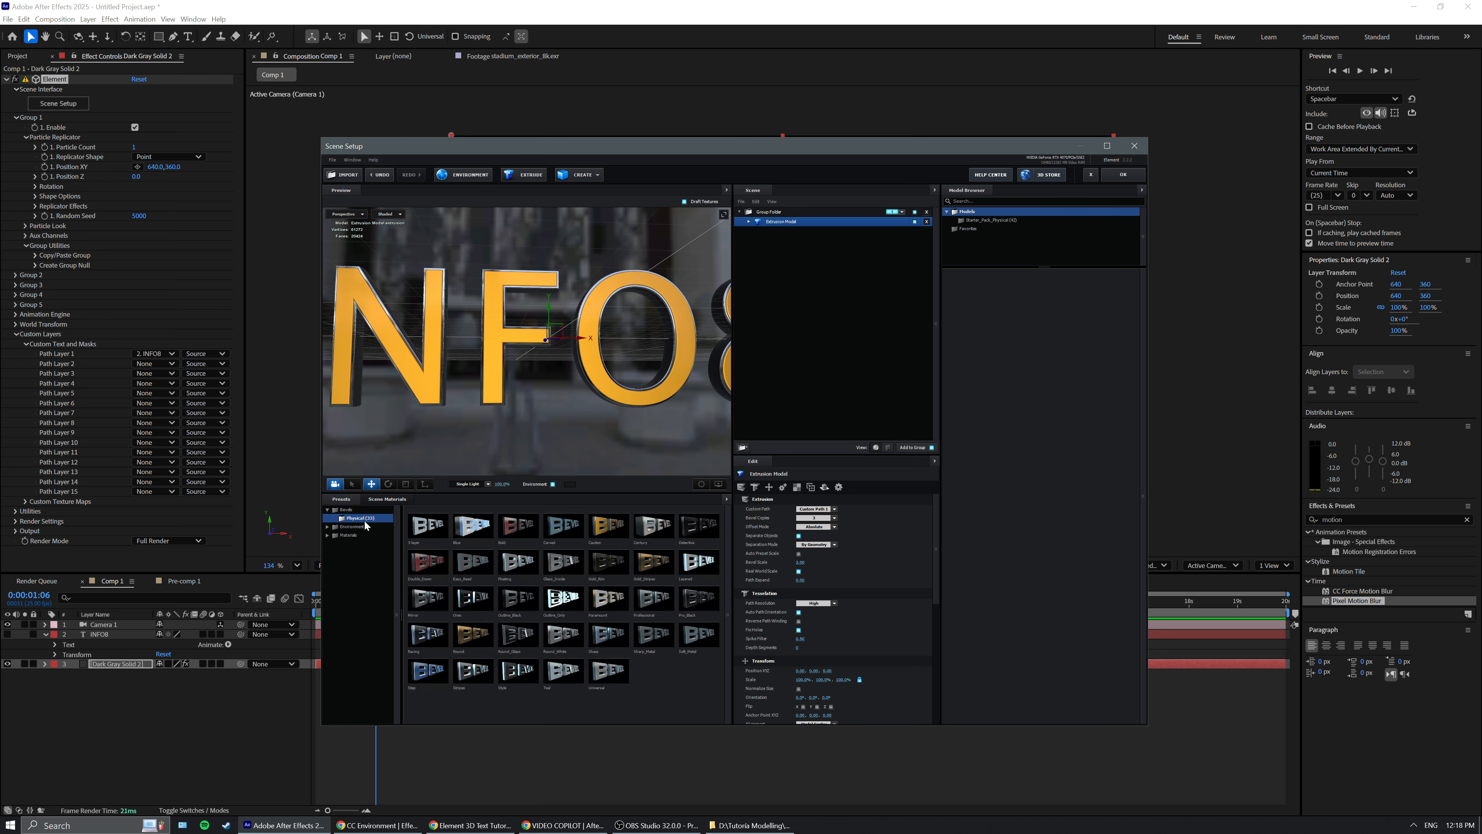
left_click(348, 510)
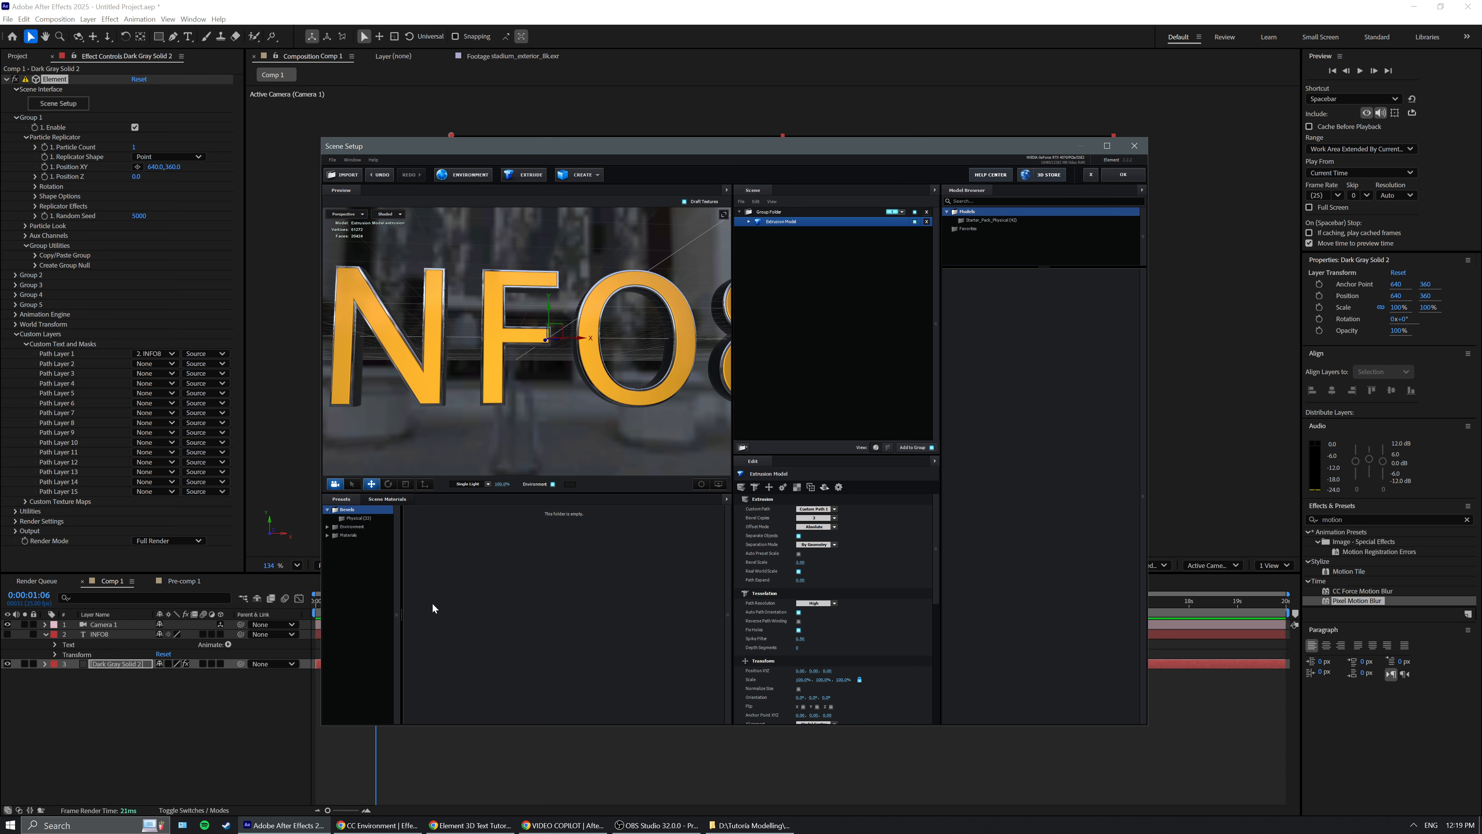
left_click(374, 498)
left_click(341, 499)
left_click(335, 535)
left_click(363, 552)
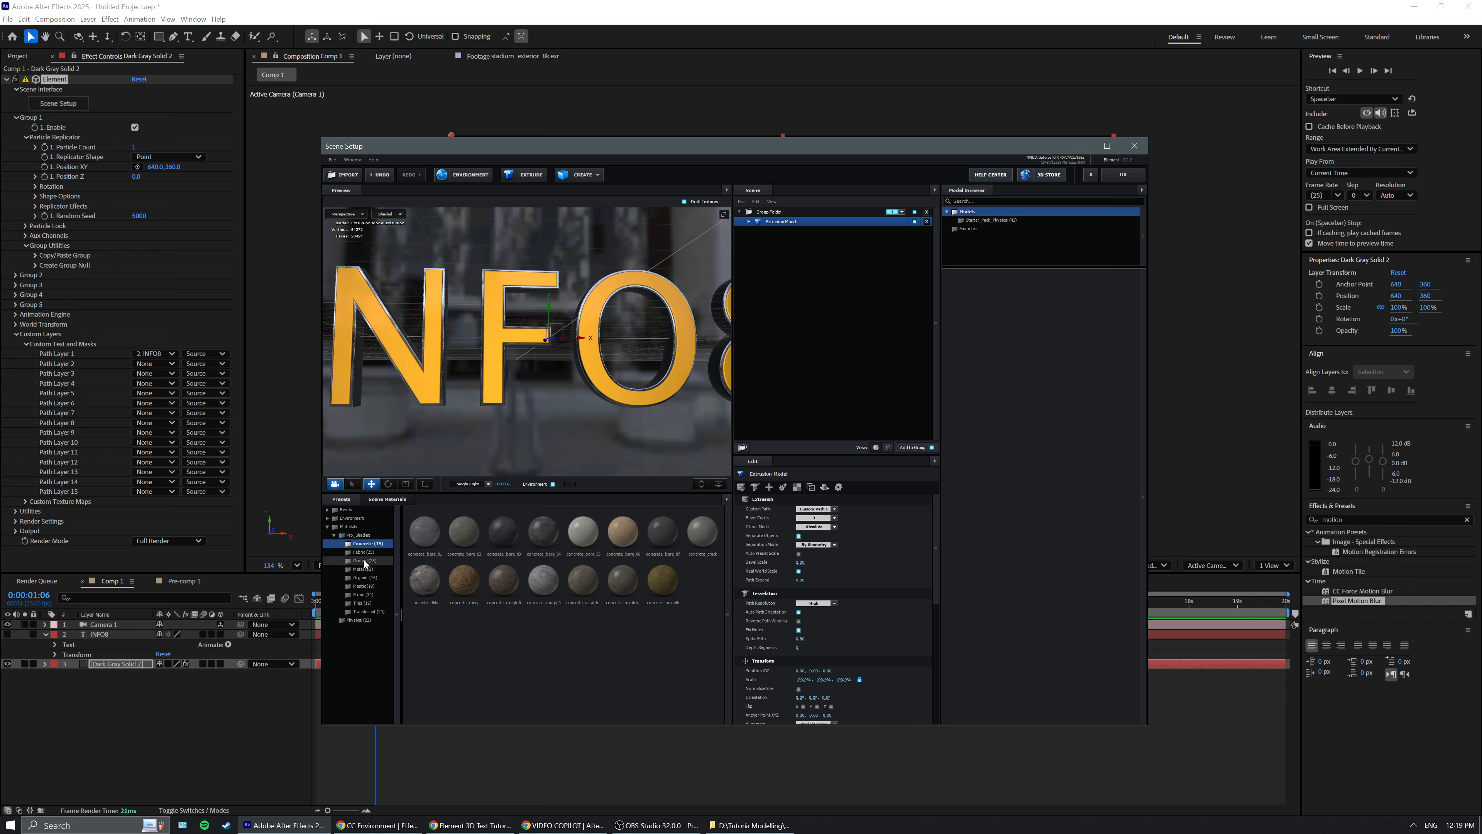
left_click(363, 603)
left_click(359, 619)
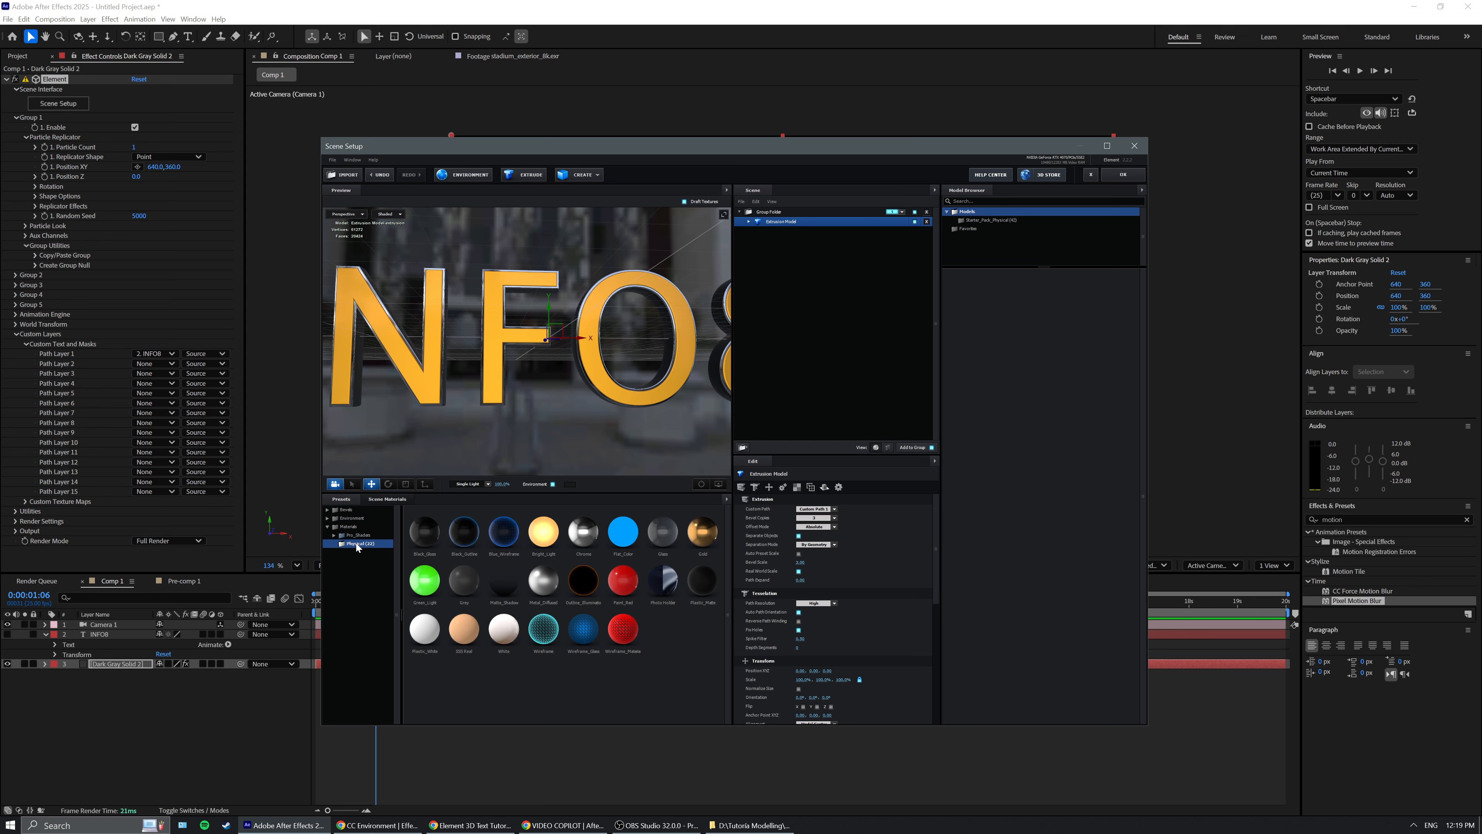
Look through the basic 2K and V2 environment presets and return to the Physical bevel presets.
left_click(349, 526)
left_click(353, 518)
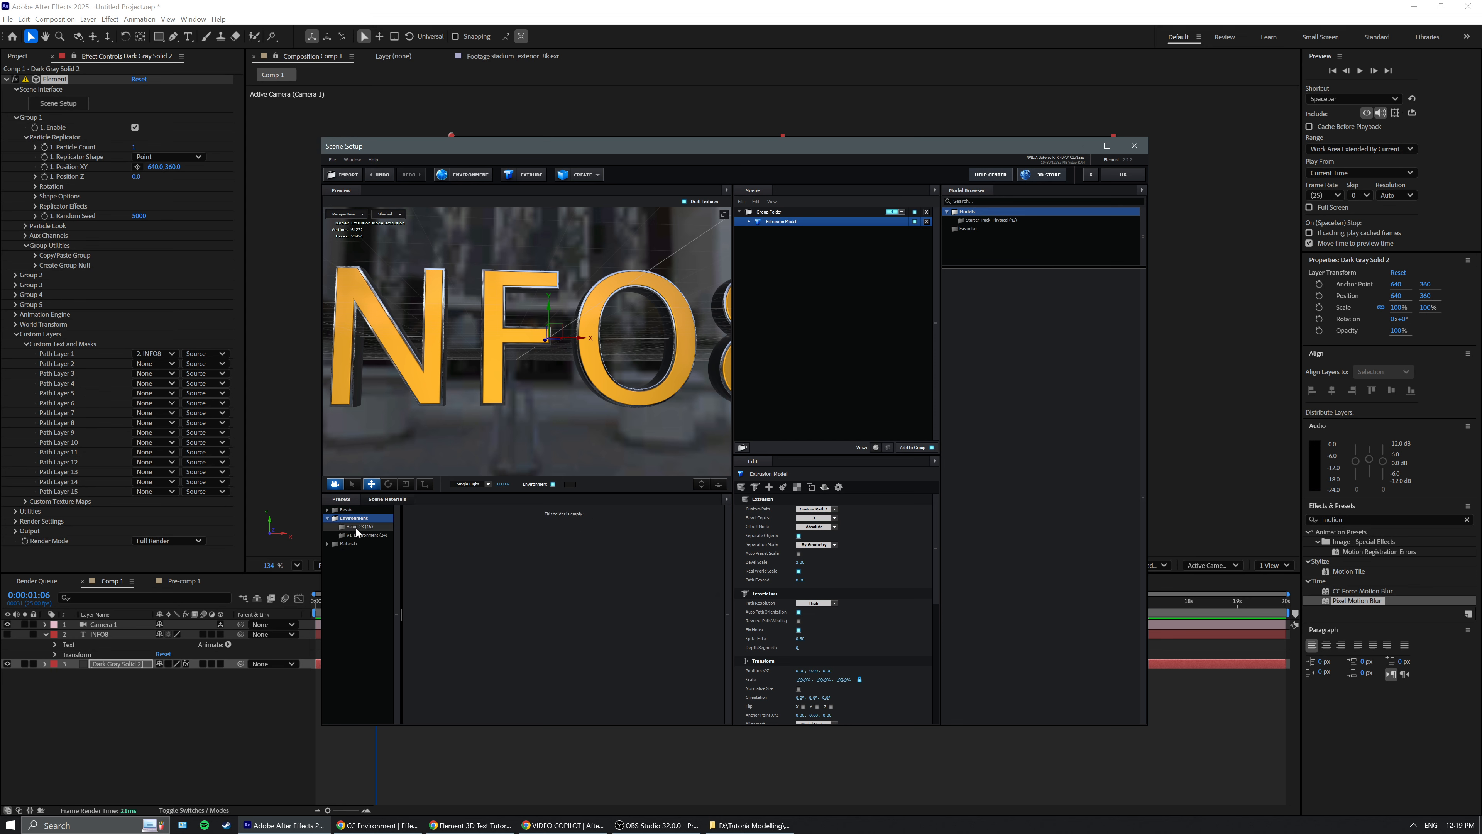
left_click(358, 528)
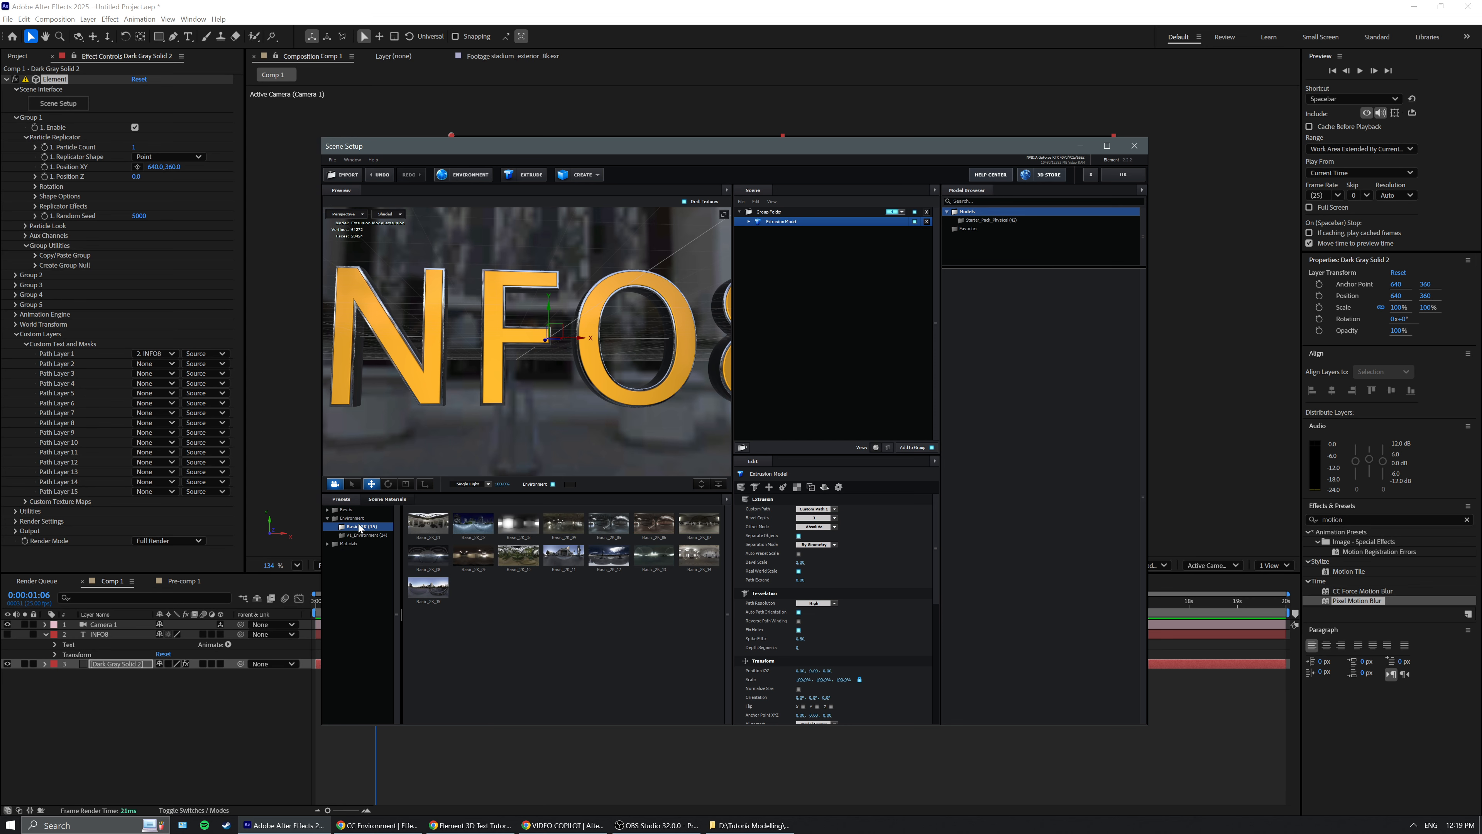
left_click(355, 533)
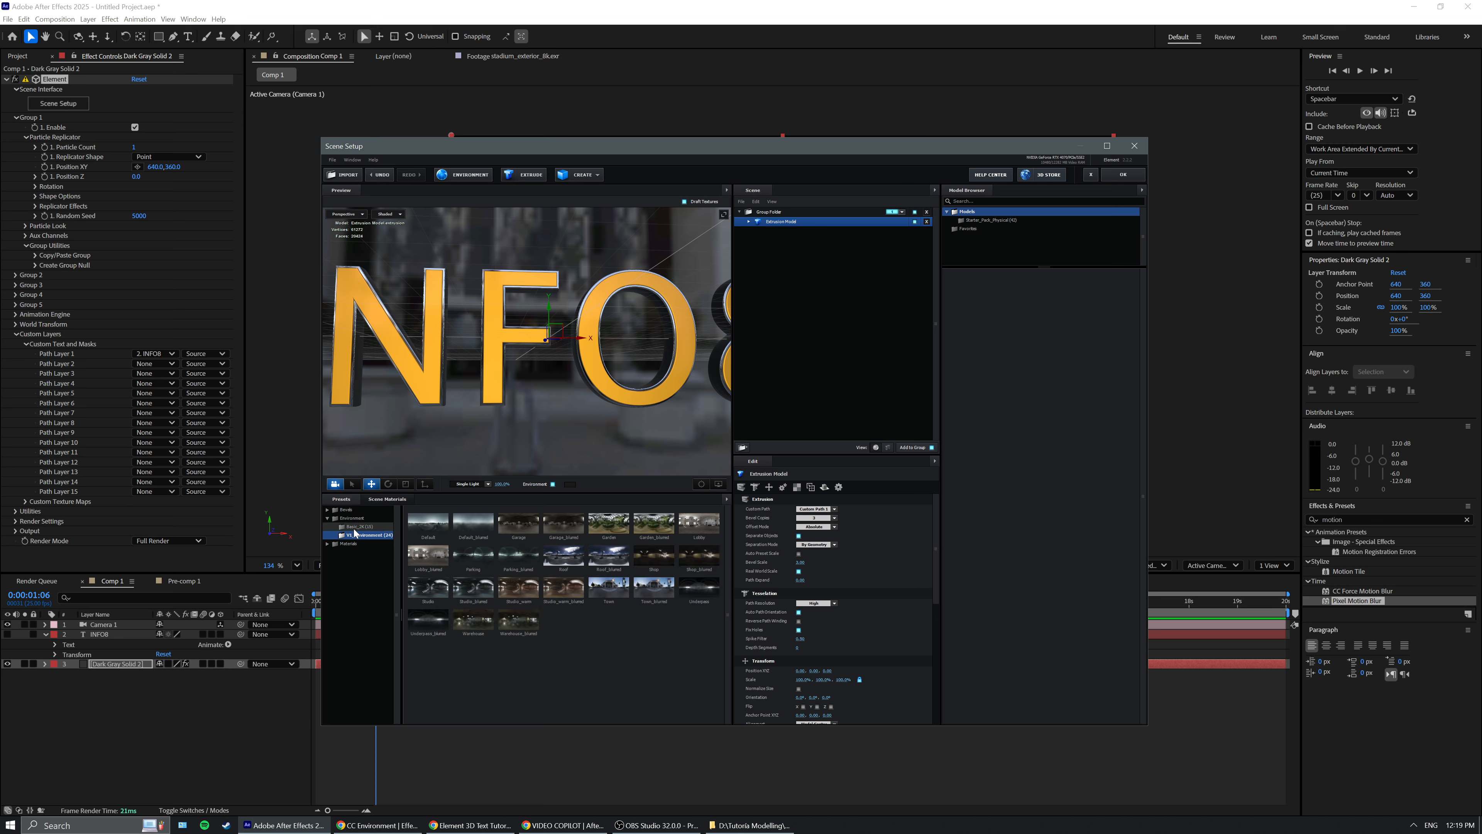
left_click(328, 518)
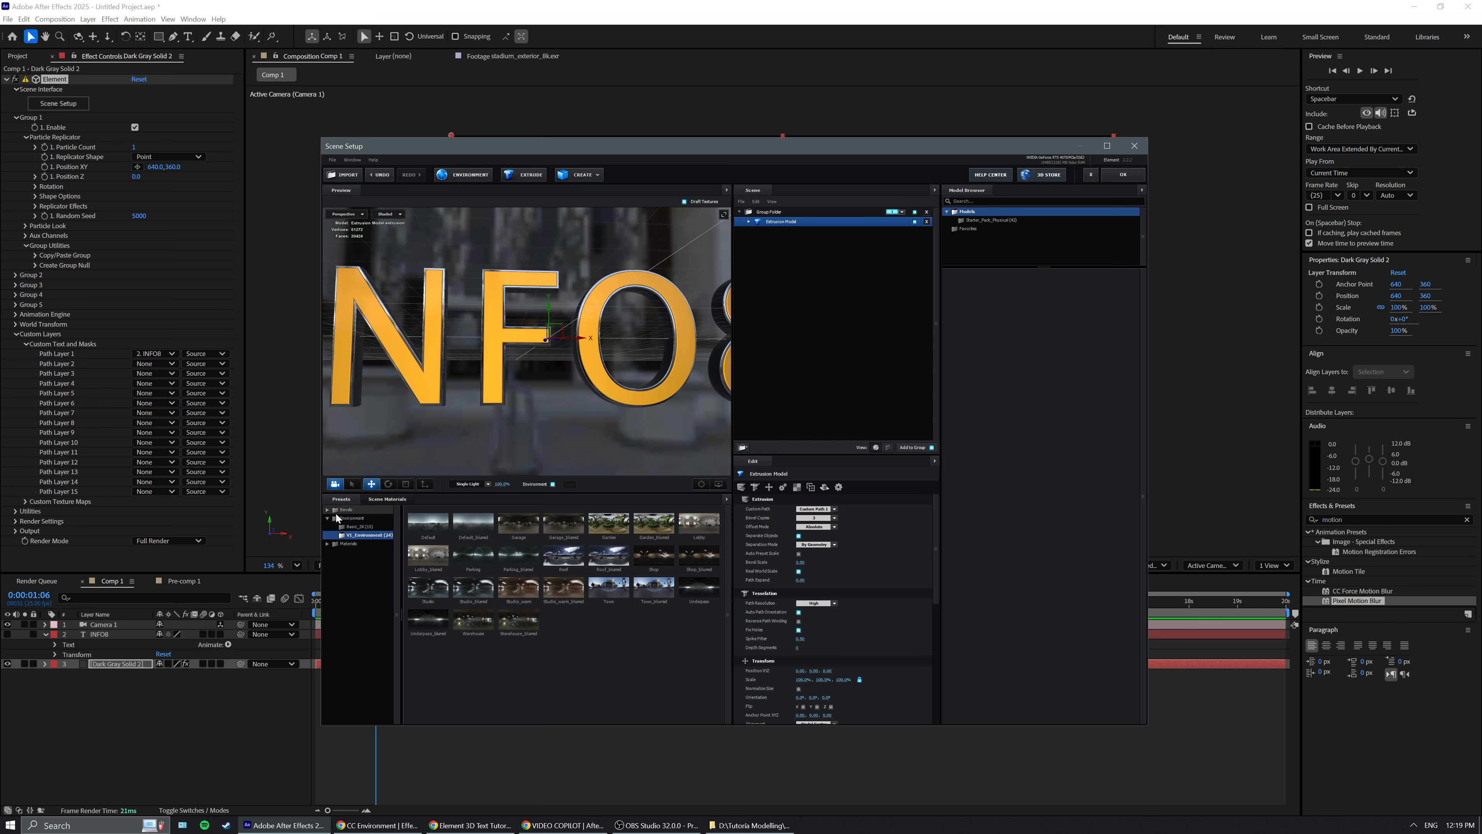
double_click(344, 509)
left_click(338, 518)
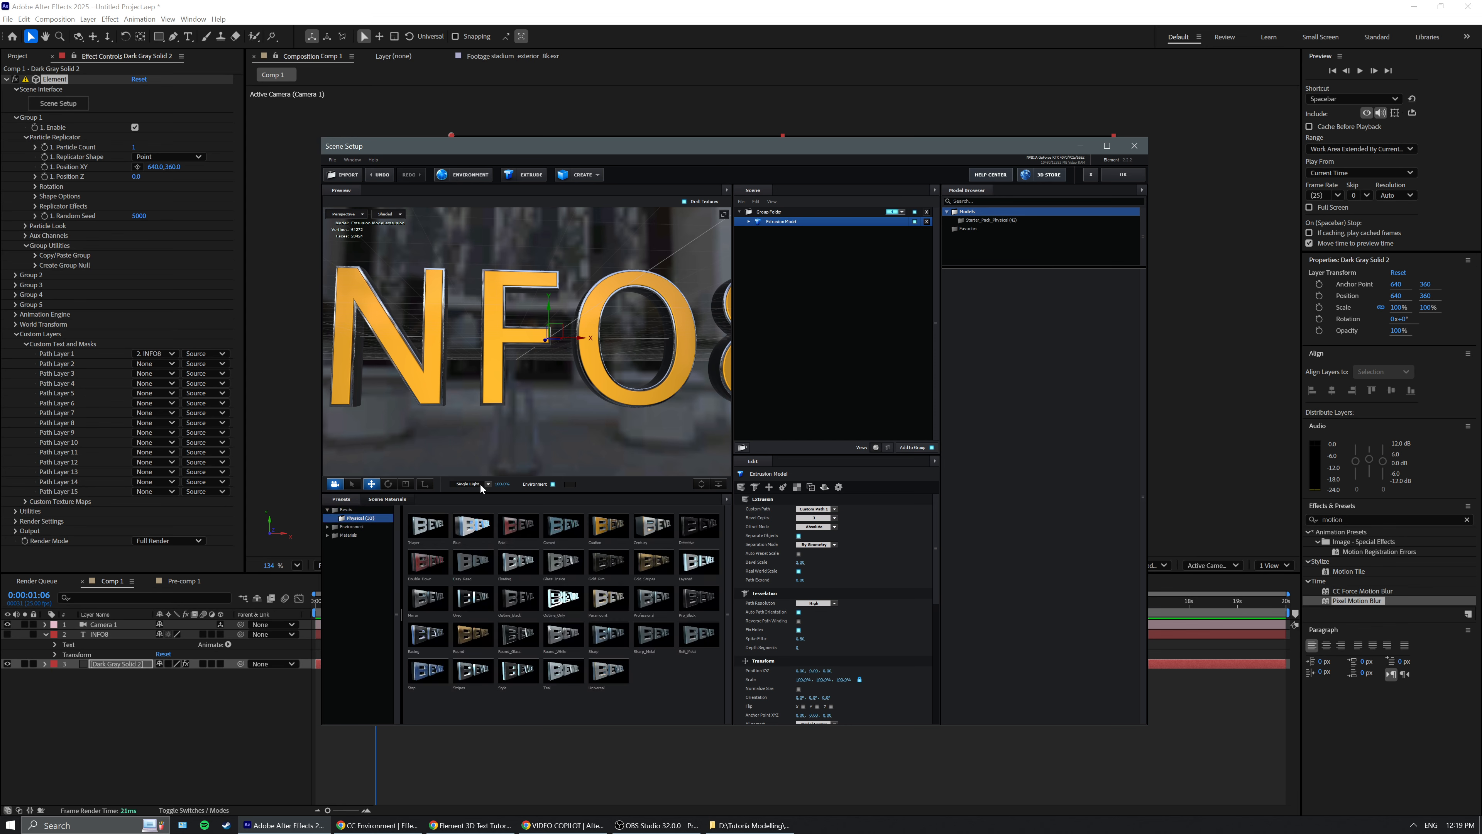
Shrink the expanded edges and deepen the extrusion of the Shiny_Light bevel on the INFO8 model, and inspect it at an angle.
scroll(893, 555, "down", 8)
scroll(873, 634, "up", 8)
scroll(590, 438, "down", 3)
scroll(596, 437, "up", 4)
left_click_drag(605, 429, 700, 316)
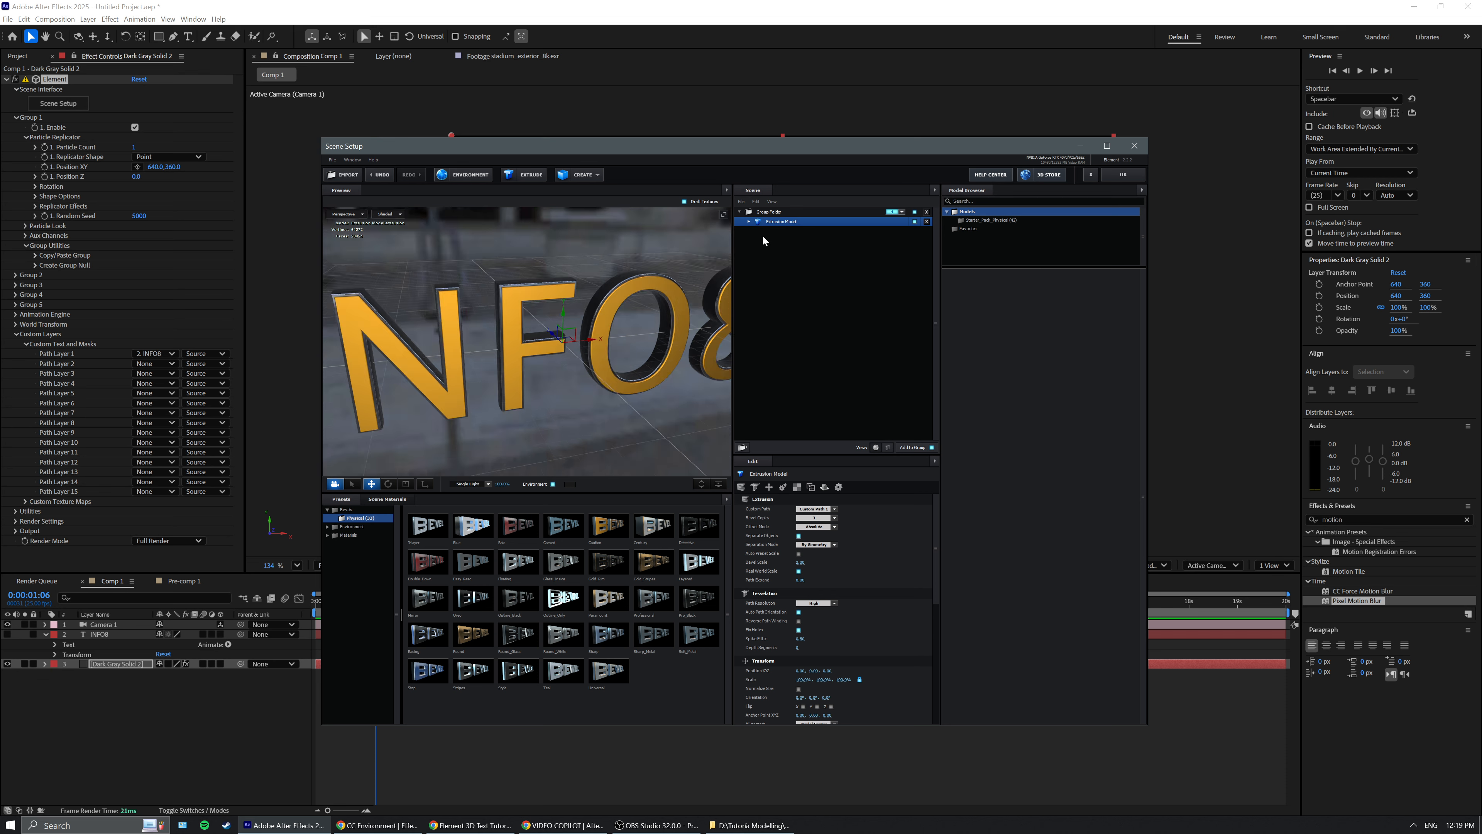
left_click(748, 221)
left_click(789, 232)
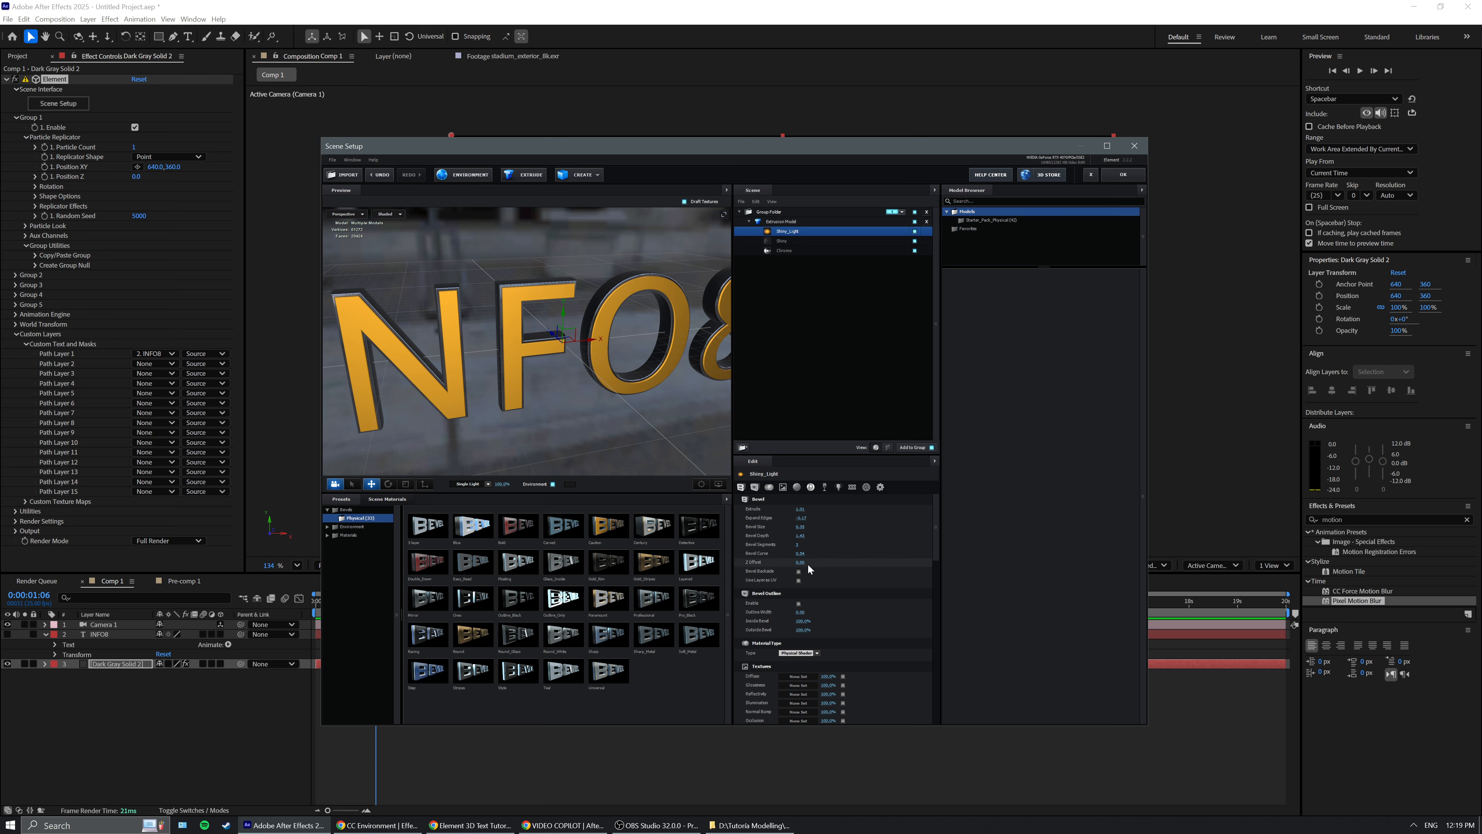
left_click_drag(799, 527, 826, 513)
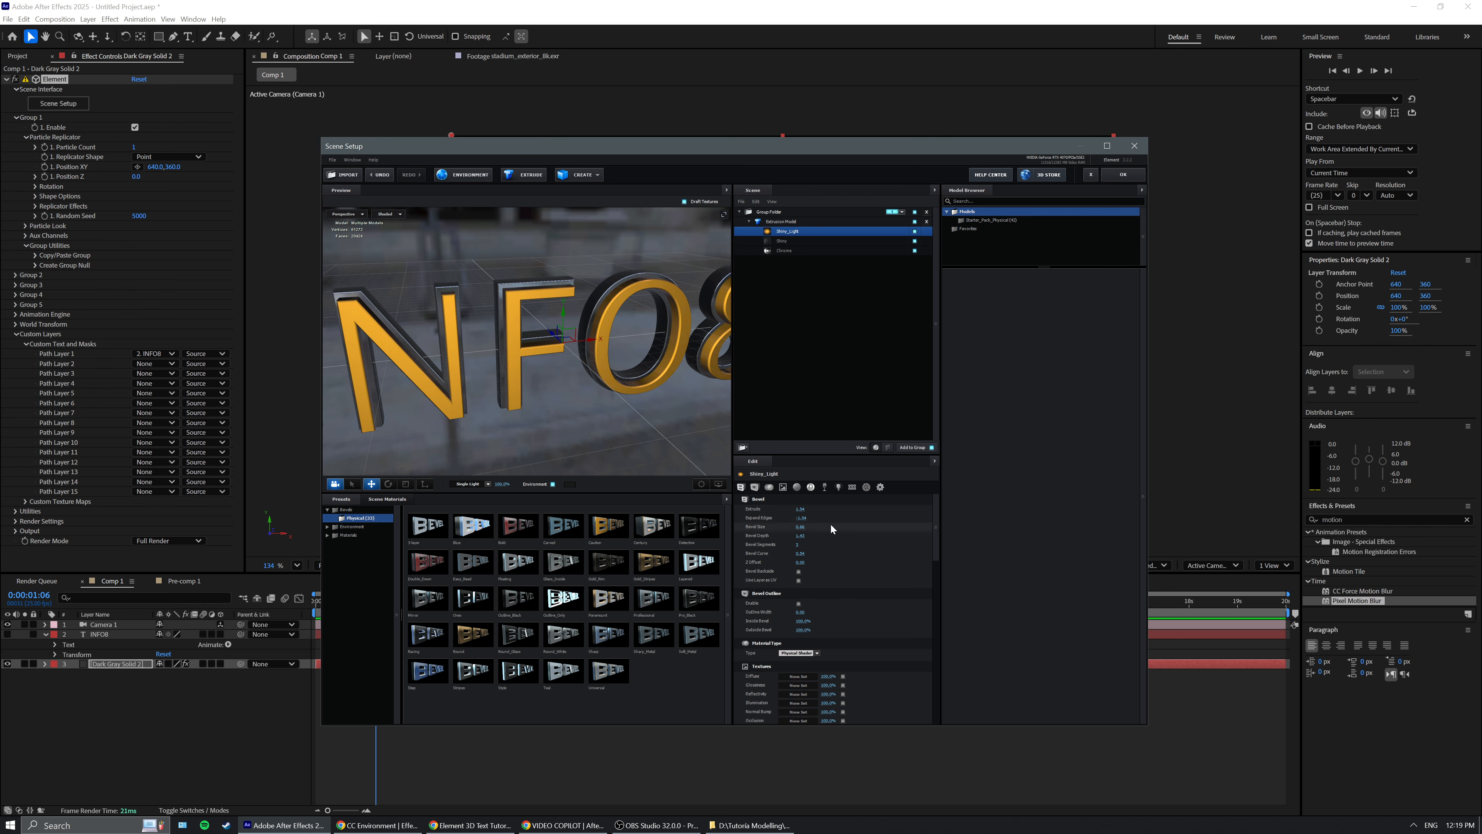
left_click_drag(583, 432, 502, 418)
scroll(574, 435, "up", 5)
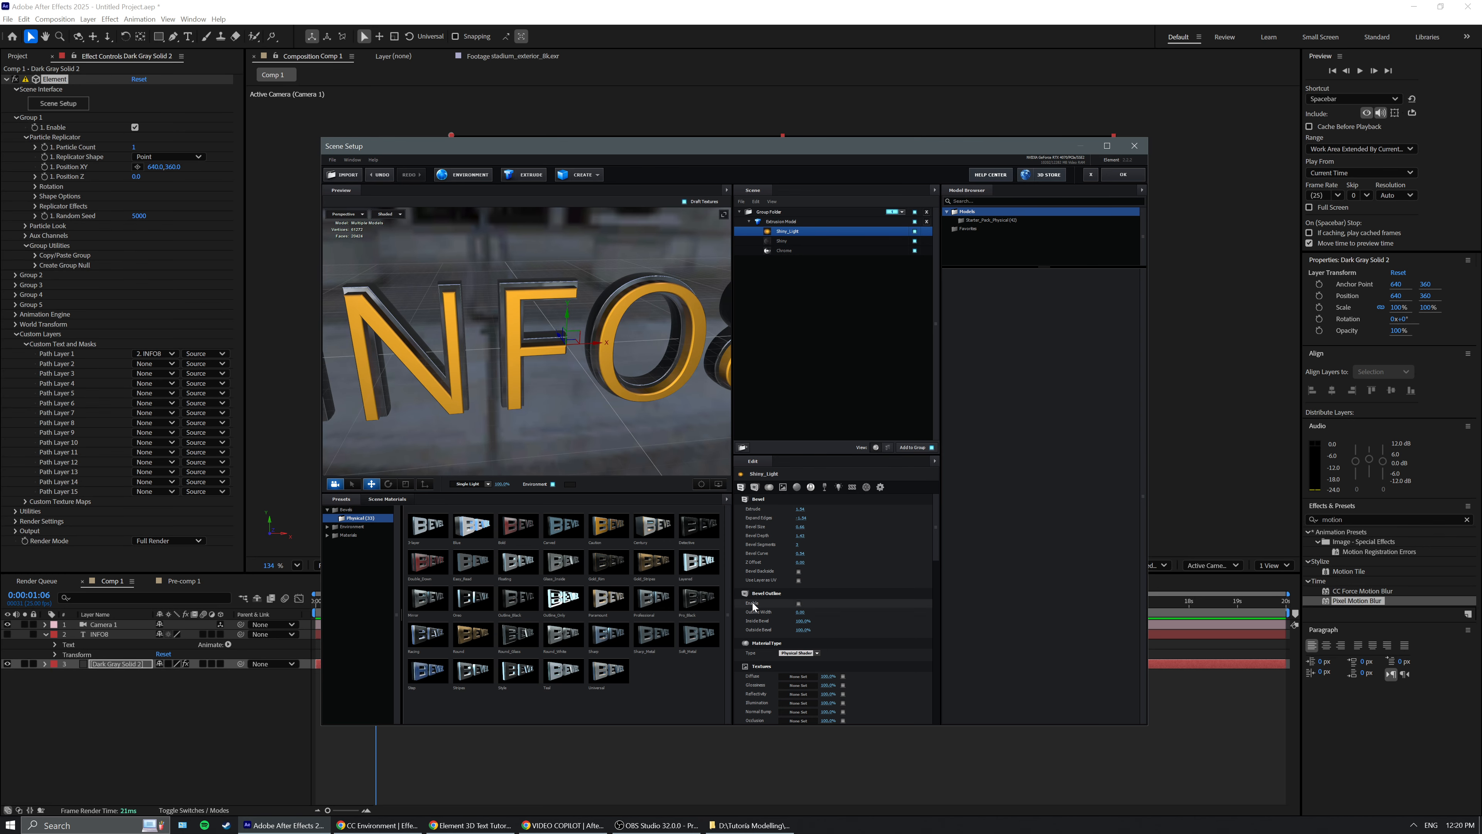
Adjust the glossiness and reflectivity intensity of the Shiny_Light material and check the gold faces in the preview.
scroll(835, 601, "down", 3)
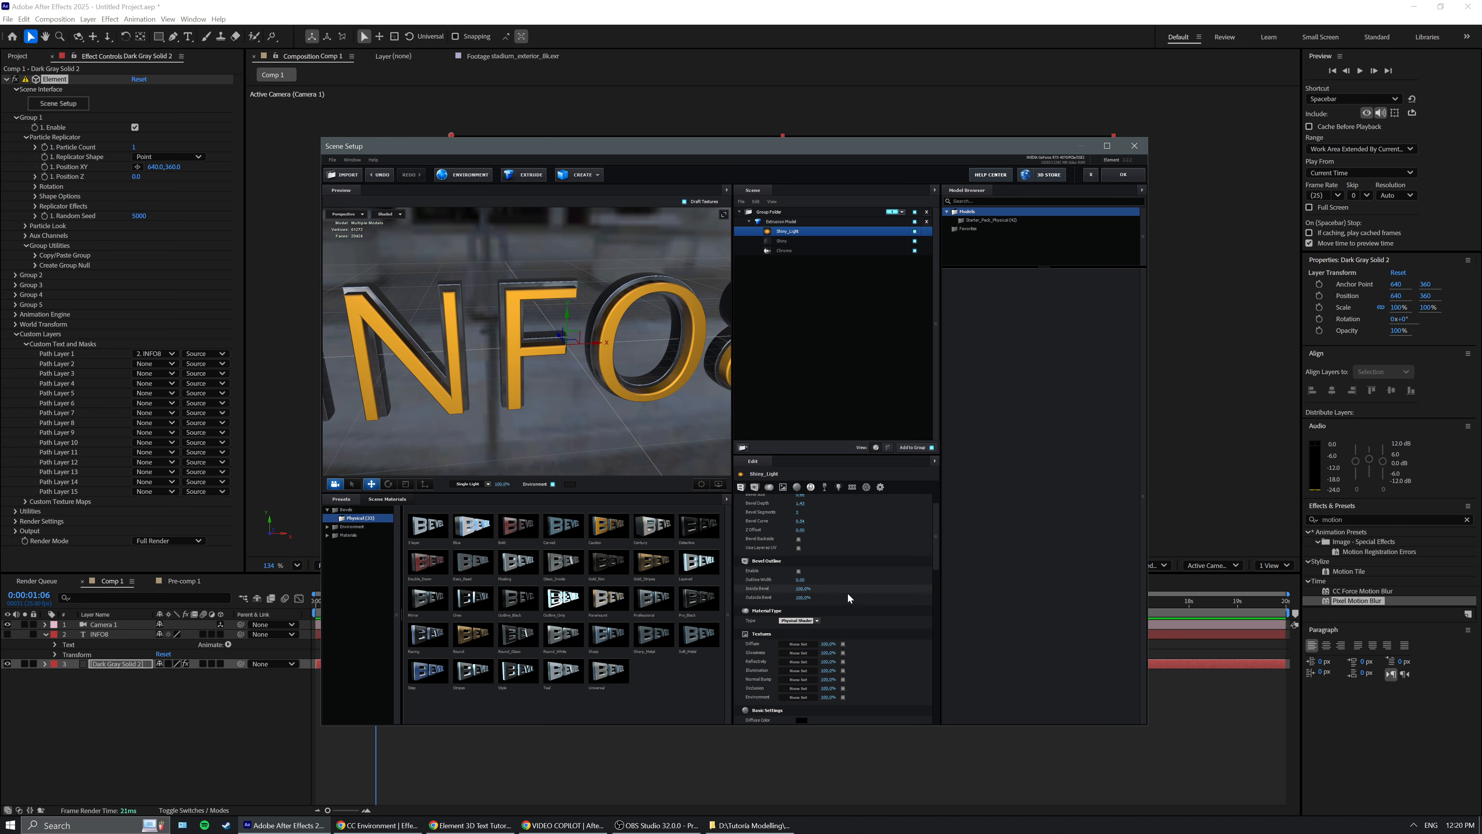
scroll(840, 595, "down", 2)
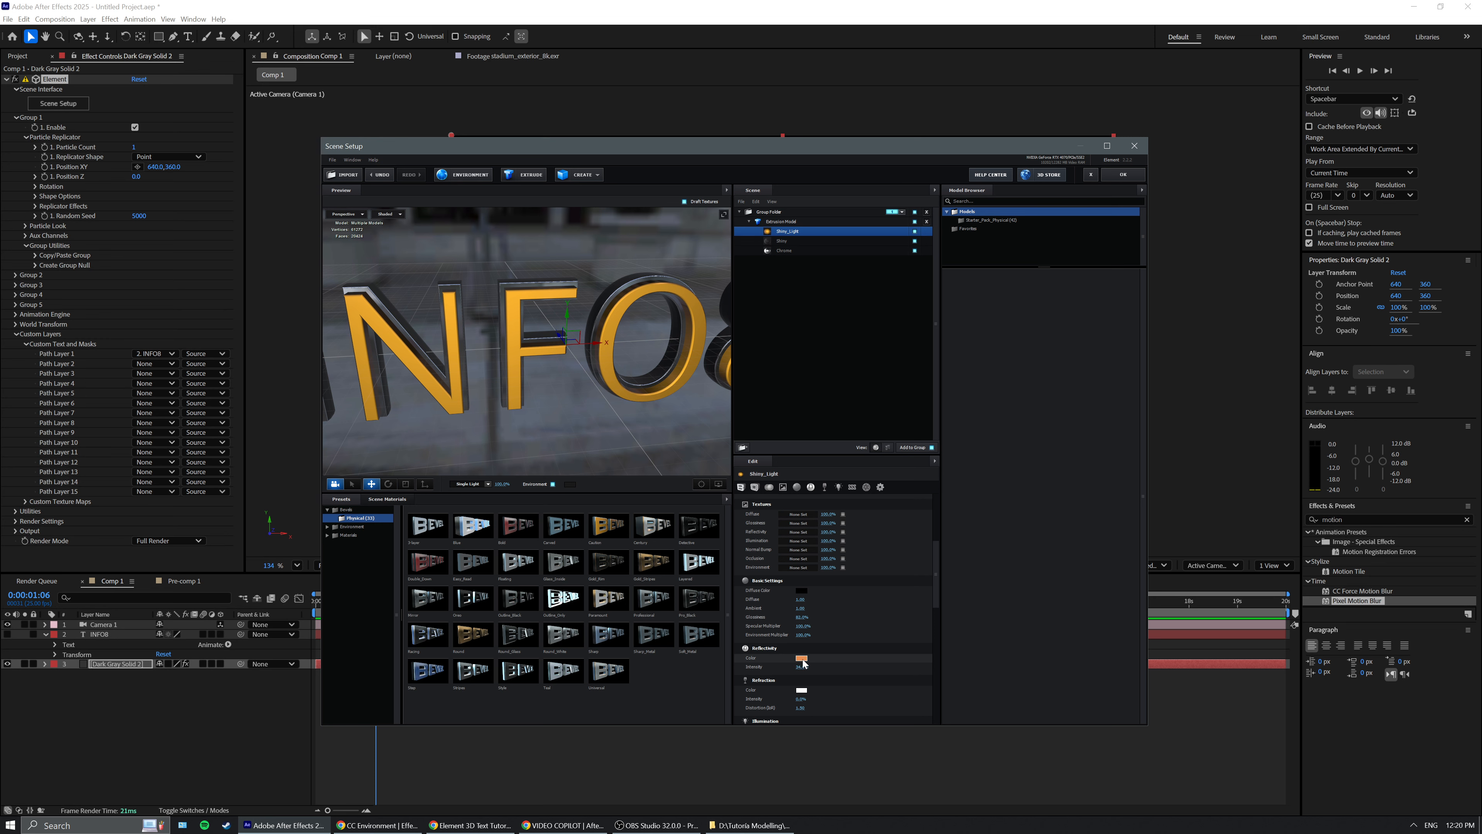
left_click_drag(802, 667, 838, 626)
mouse_move(607, 379)
left_mouse_down()
mouse_move(646, 406)
mouse_move(596, 389)
mouse_move(520, 401)
mouse_move(607, 397)
left_mouse_up()
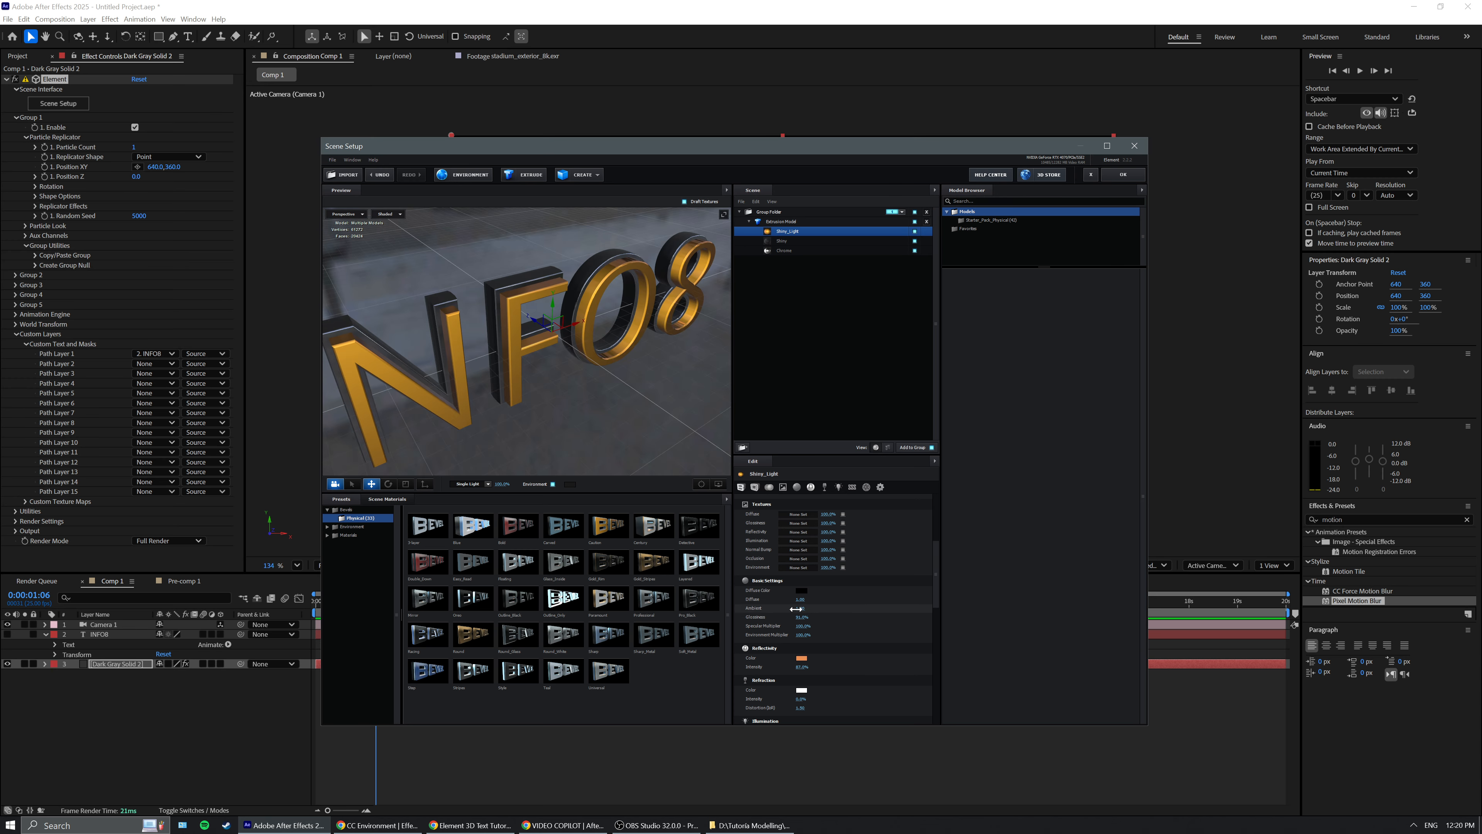
scroll(765, 611, "down", 3)
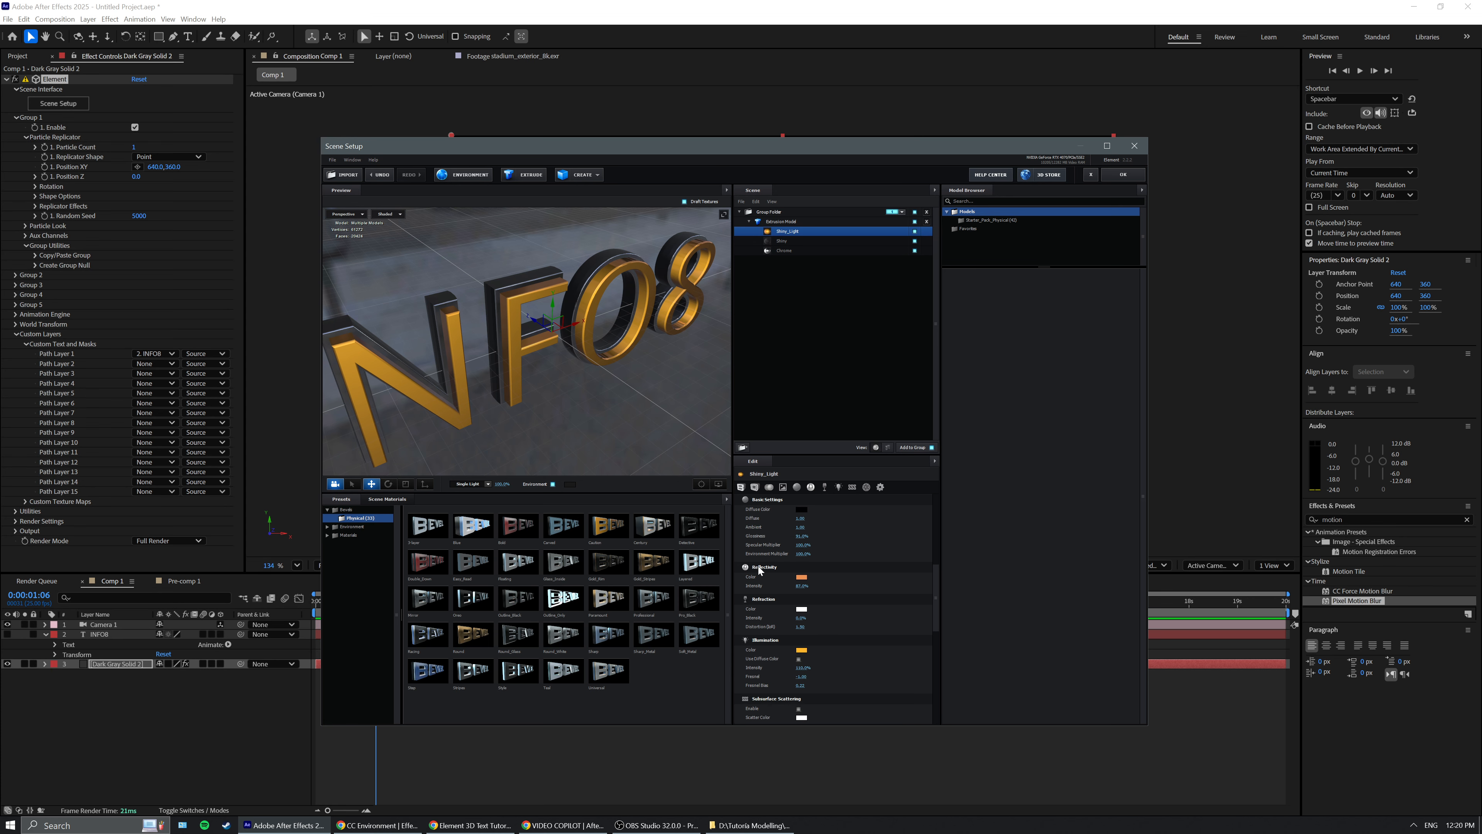
left_click_drag(800, 586, 856, 586)
Change the Shiny_Light material's reflectivity color to a golden orange and inspect the text from above.
left_click(802, 578)
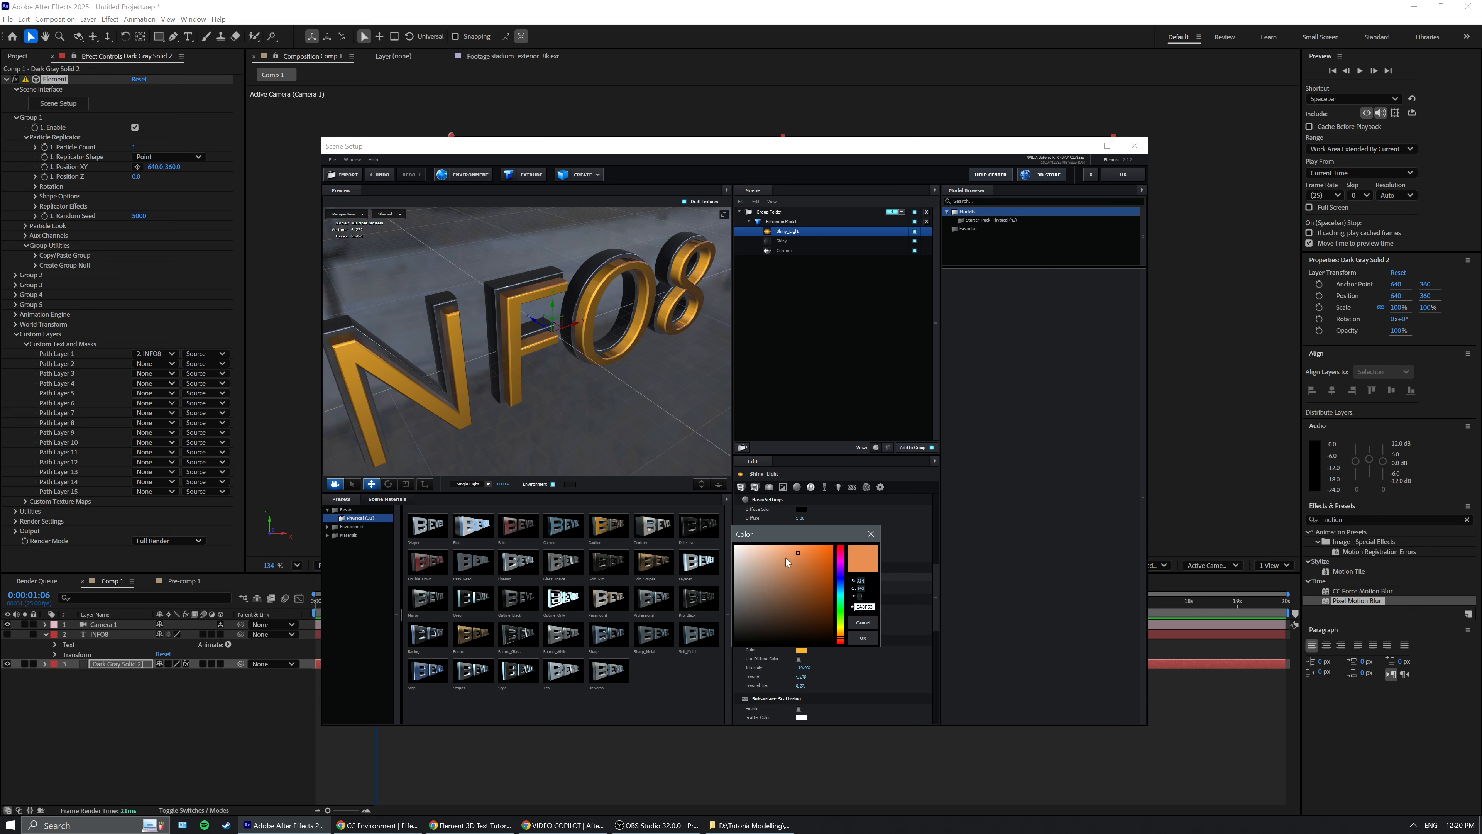
mouse_move(793, 558)
left_mouse_down()
mouse_move(699, 534)
mouse_move(825, 569)
mouse_move(721, 554)
mouse_move(841, 567)
mouse_move(842, 635)
left_mouse_up()
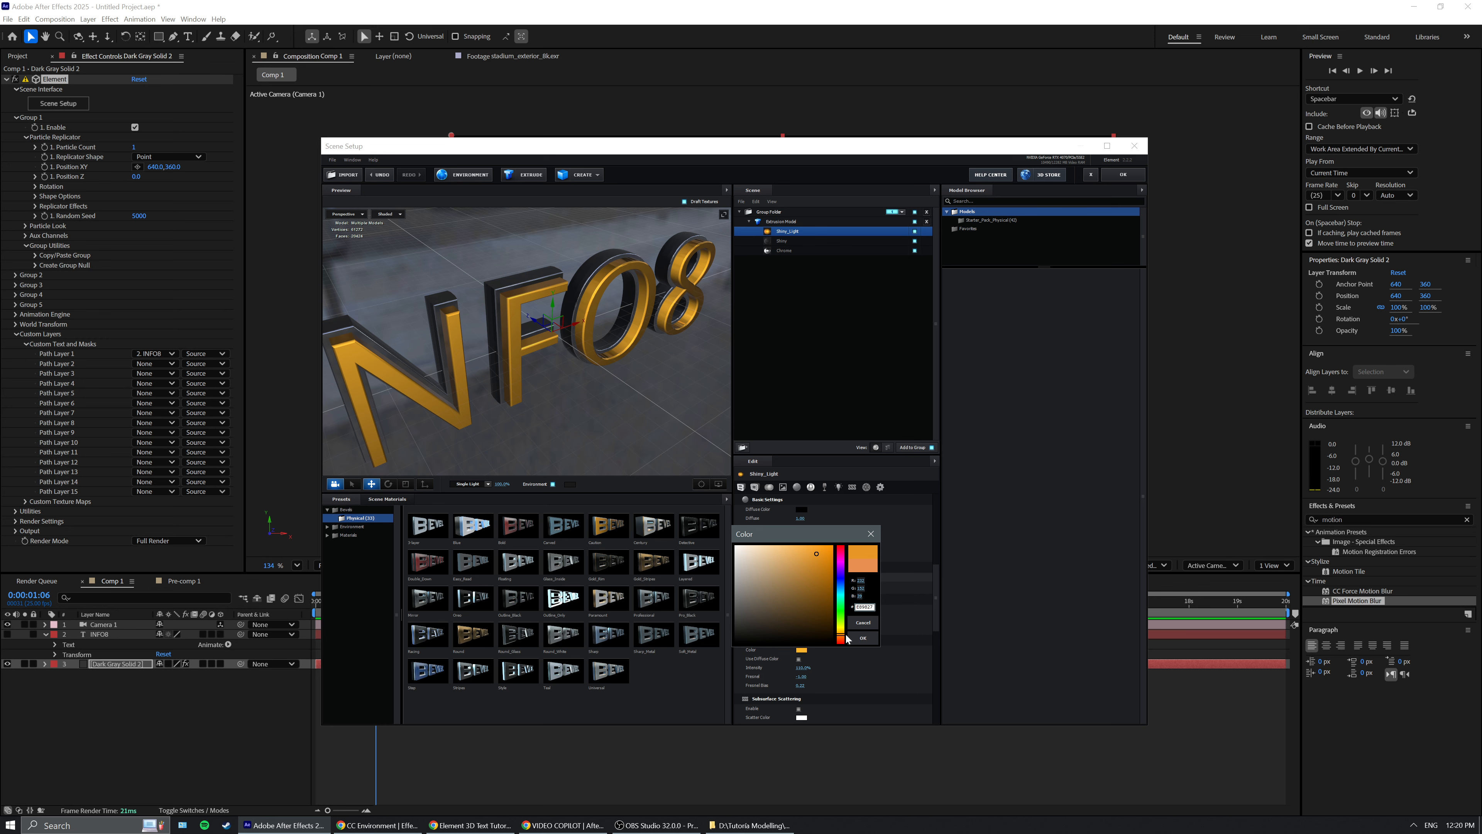
left_click(863, 638)
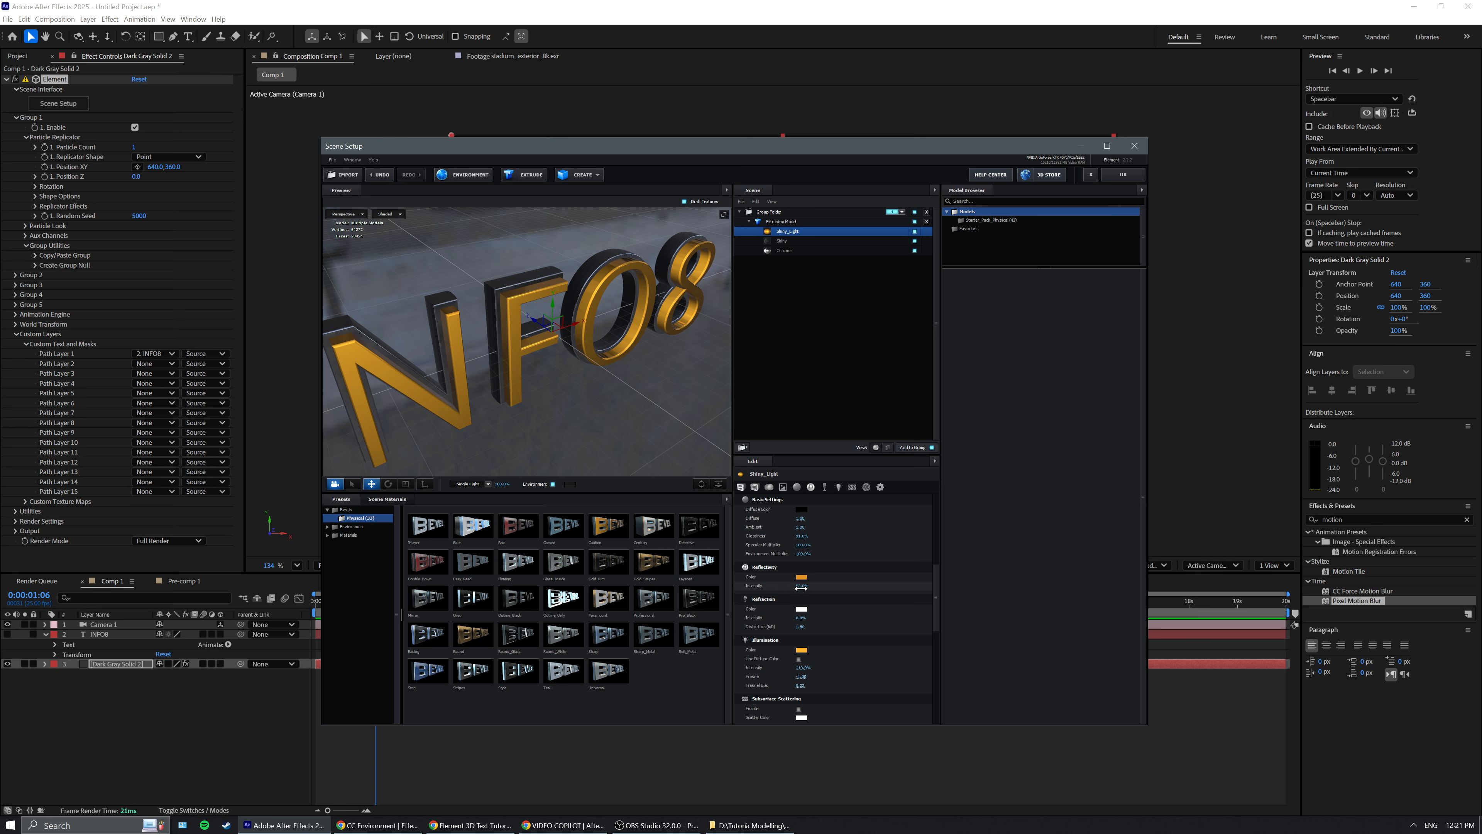
left_click_drag(630, 444, 615, 357)
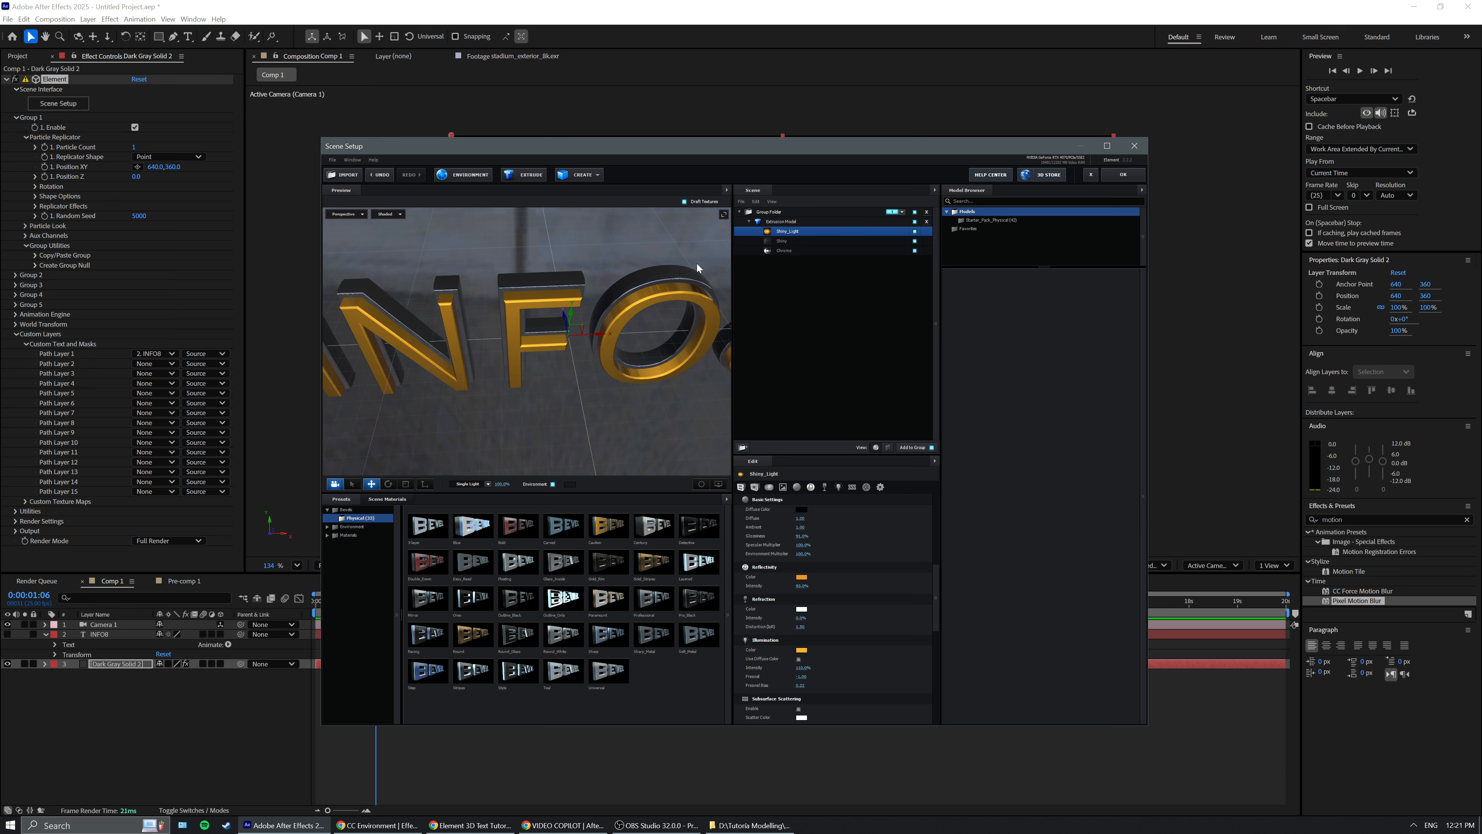
Increase the reflectivity intensity of the Shiny material on the sides of the INFO8 model.
left_click(785, 241)
left_click(789, 252)
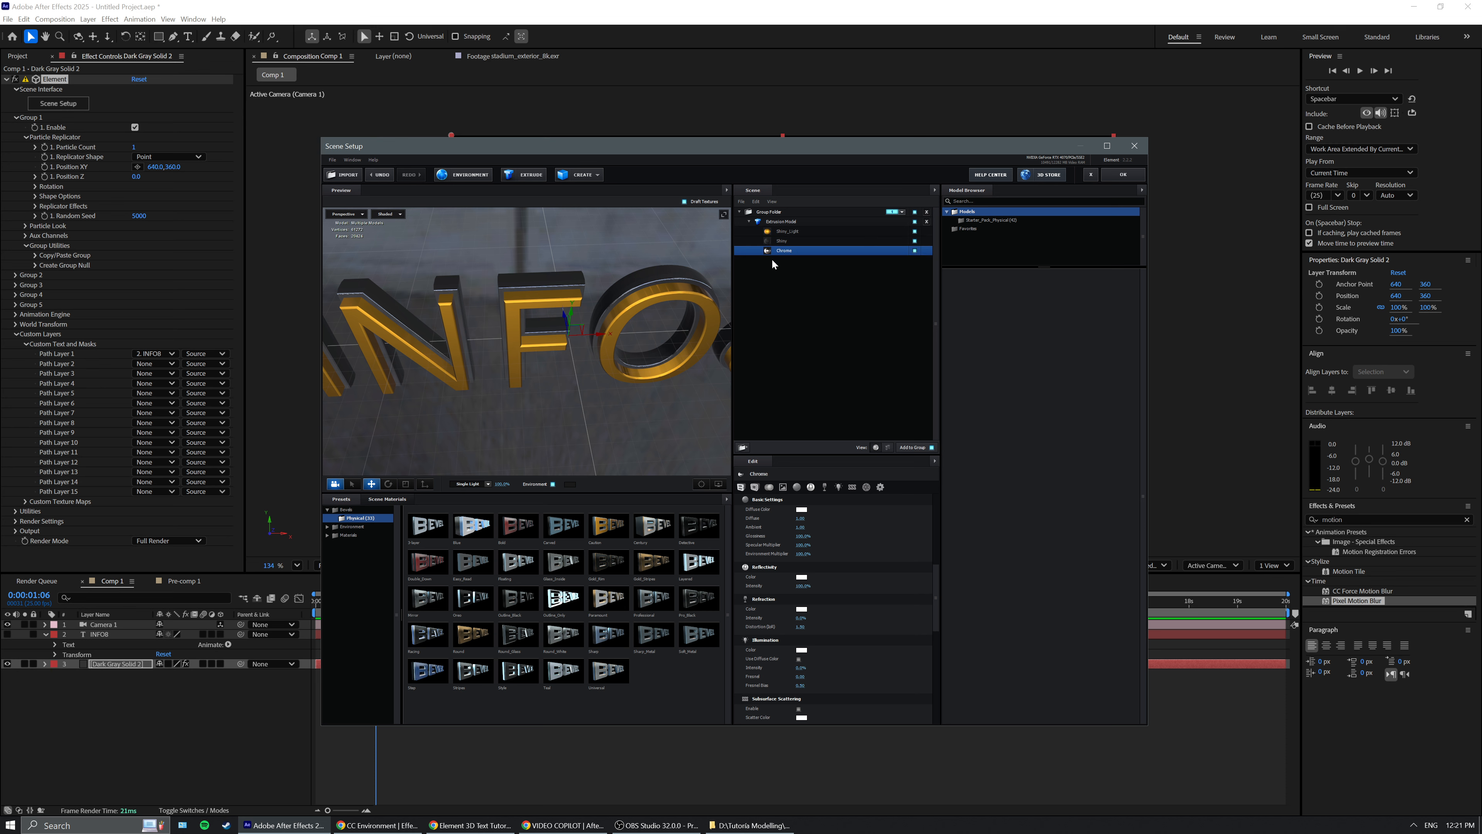
left_click(800, 241)
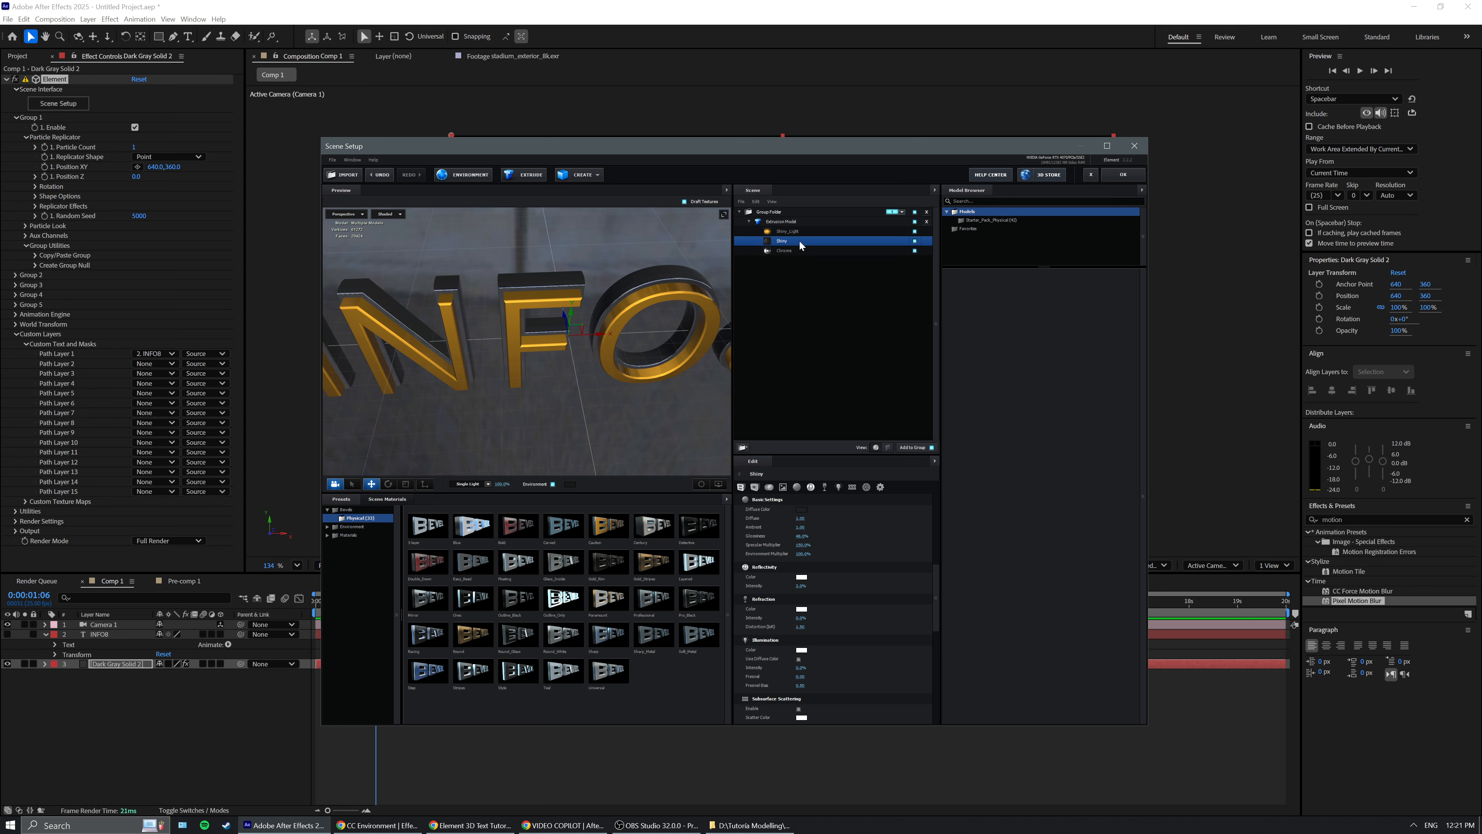
left_click_drag(637, 277, 510, 271)
left_click_drag(662, 311, 695, 344)
scroll(808, 599, "up", 3)
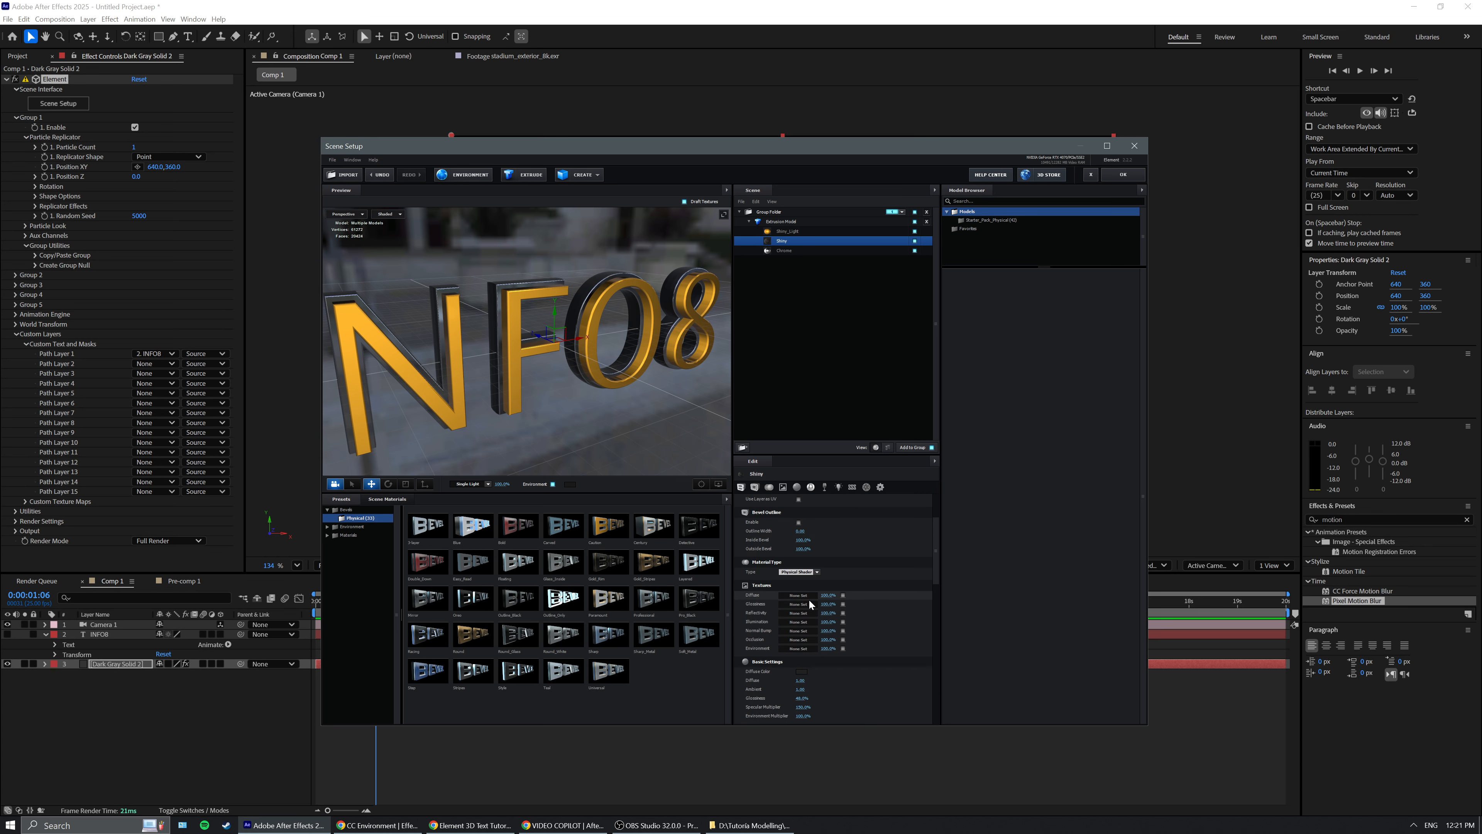
scroll(817, 608, "down", 1)
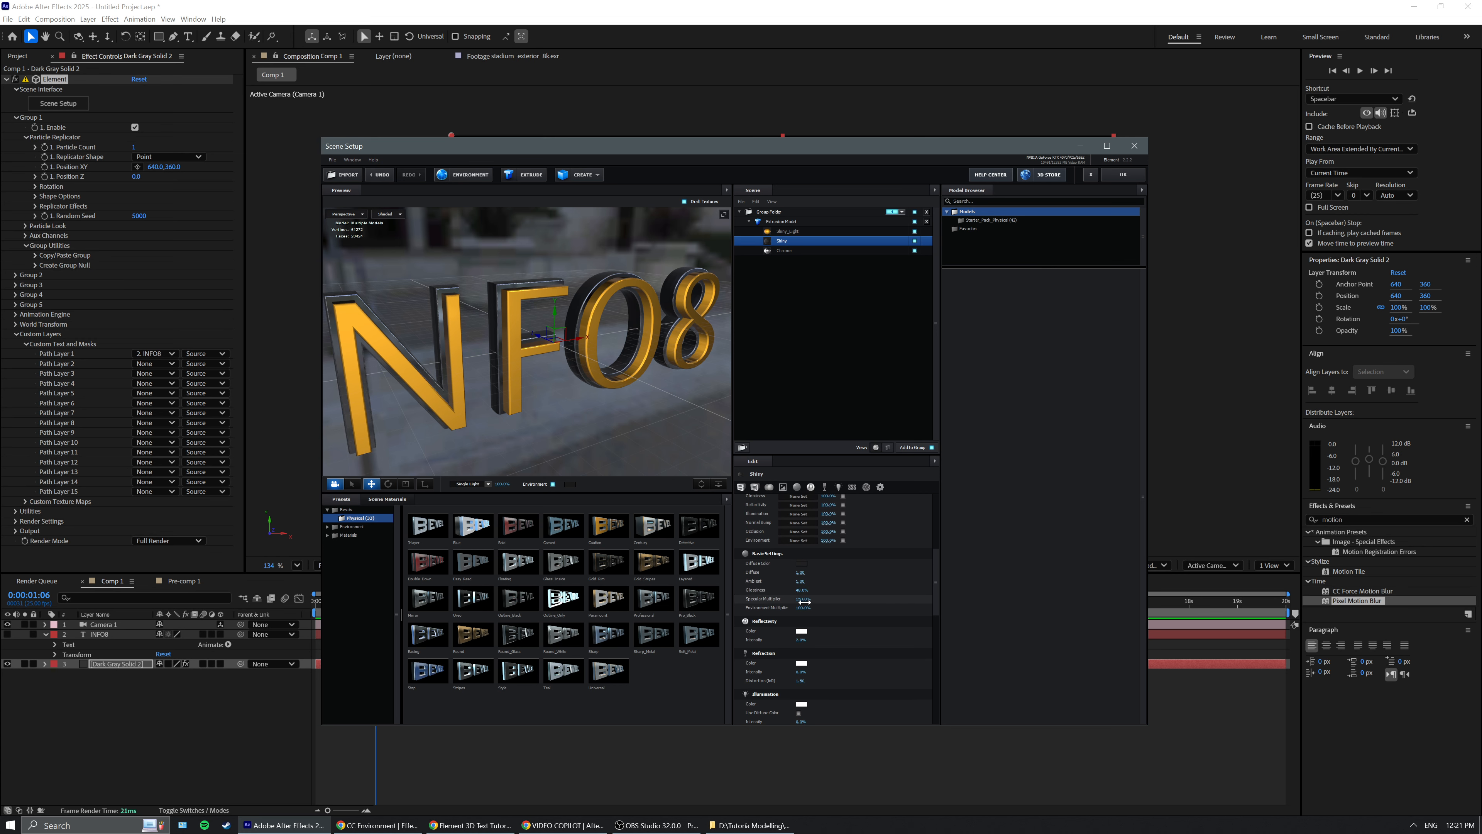
scroll(798, 607, "down", 2)
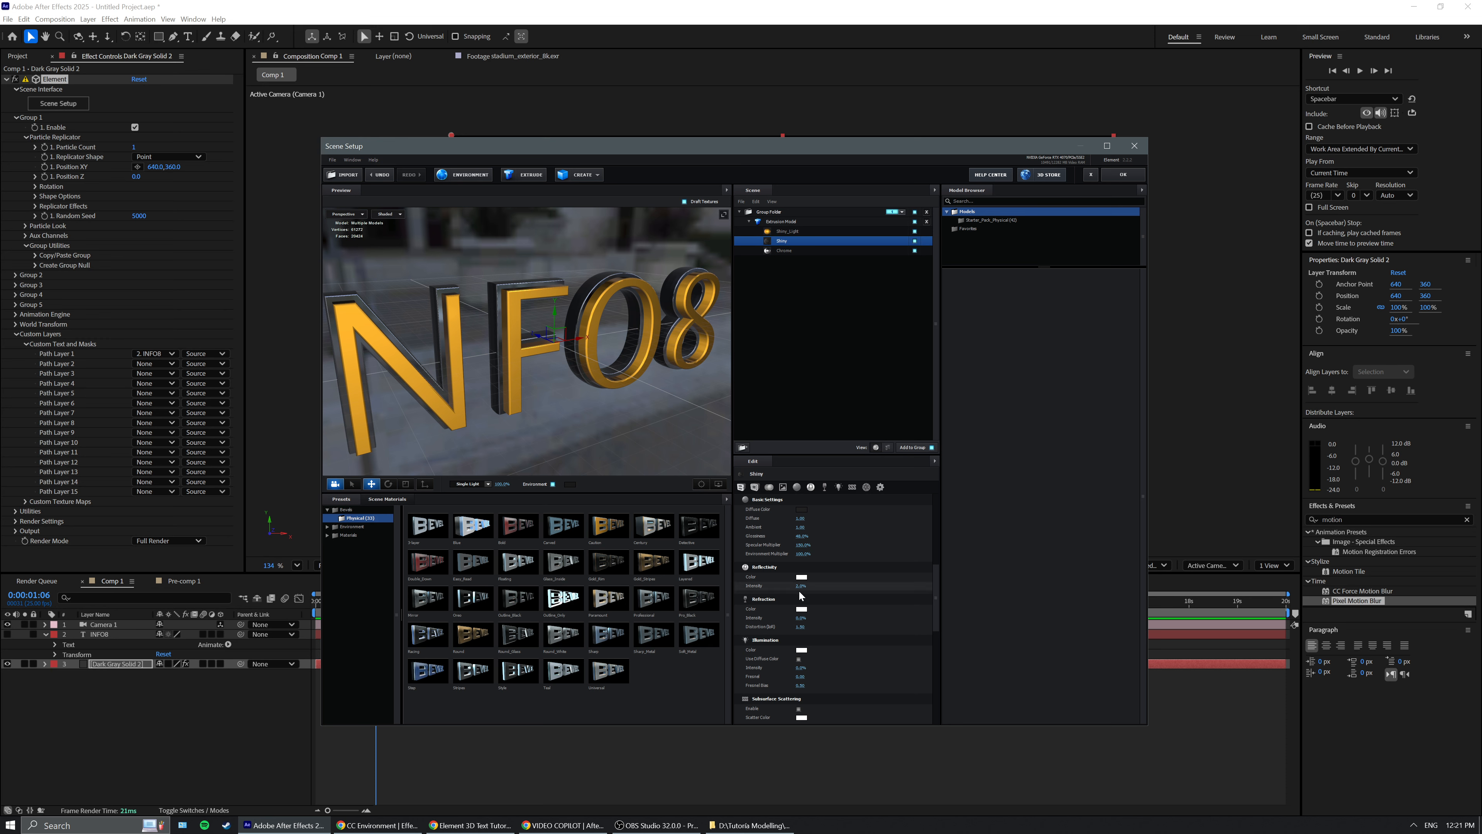
left_click_drag(799, 587, 844, 586)
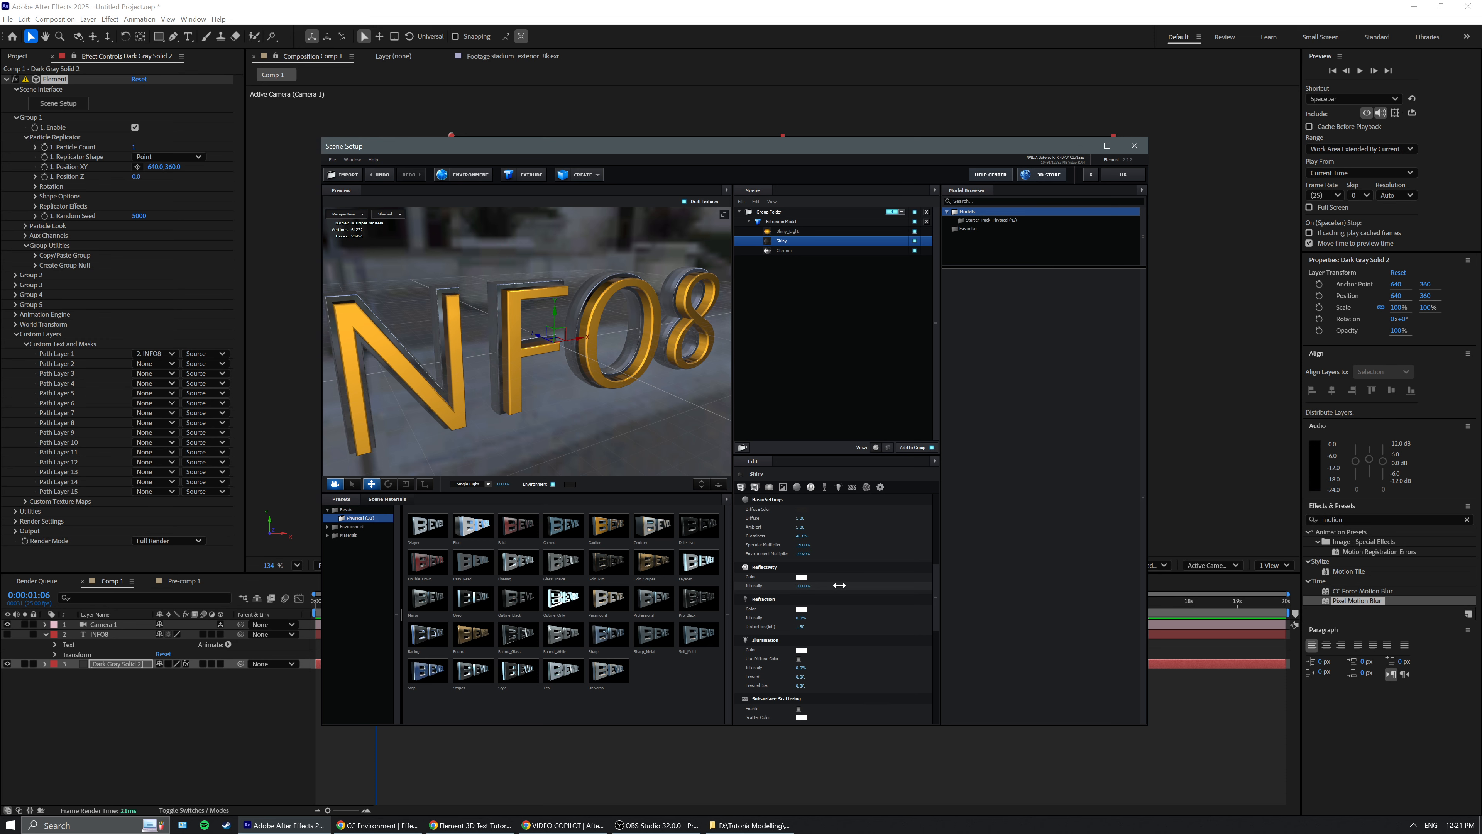
mouse_move(802, 587)
left_mouse_down()
mouse_move(817, 584)
mouse_move(777, 586)
mouse_move(799, 587)
left_mouse_up()
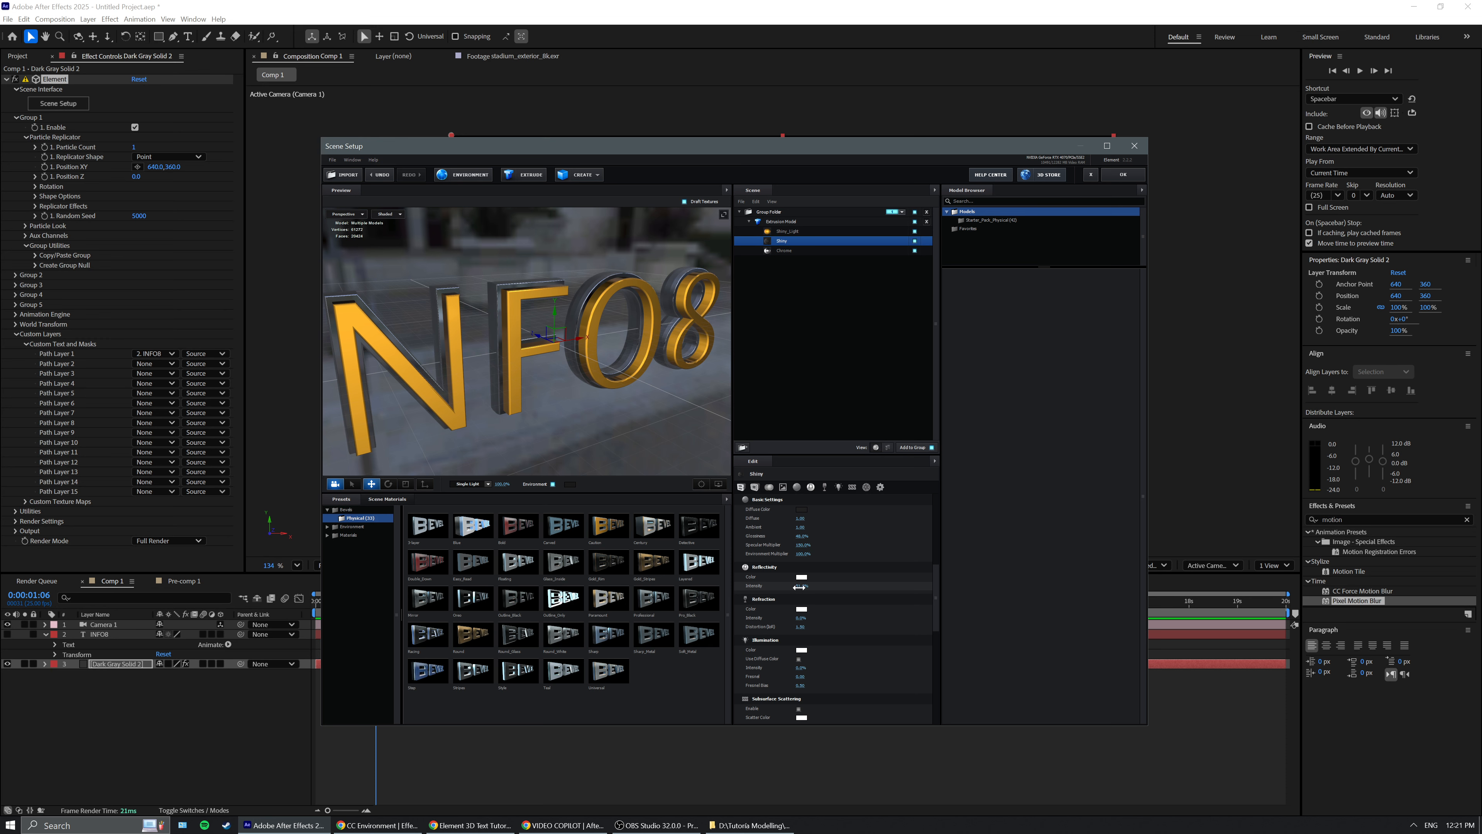
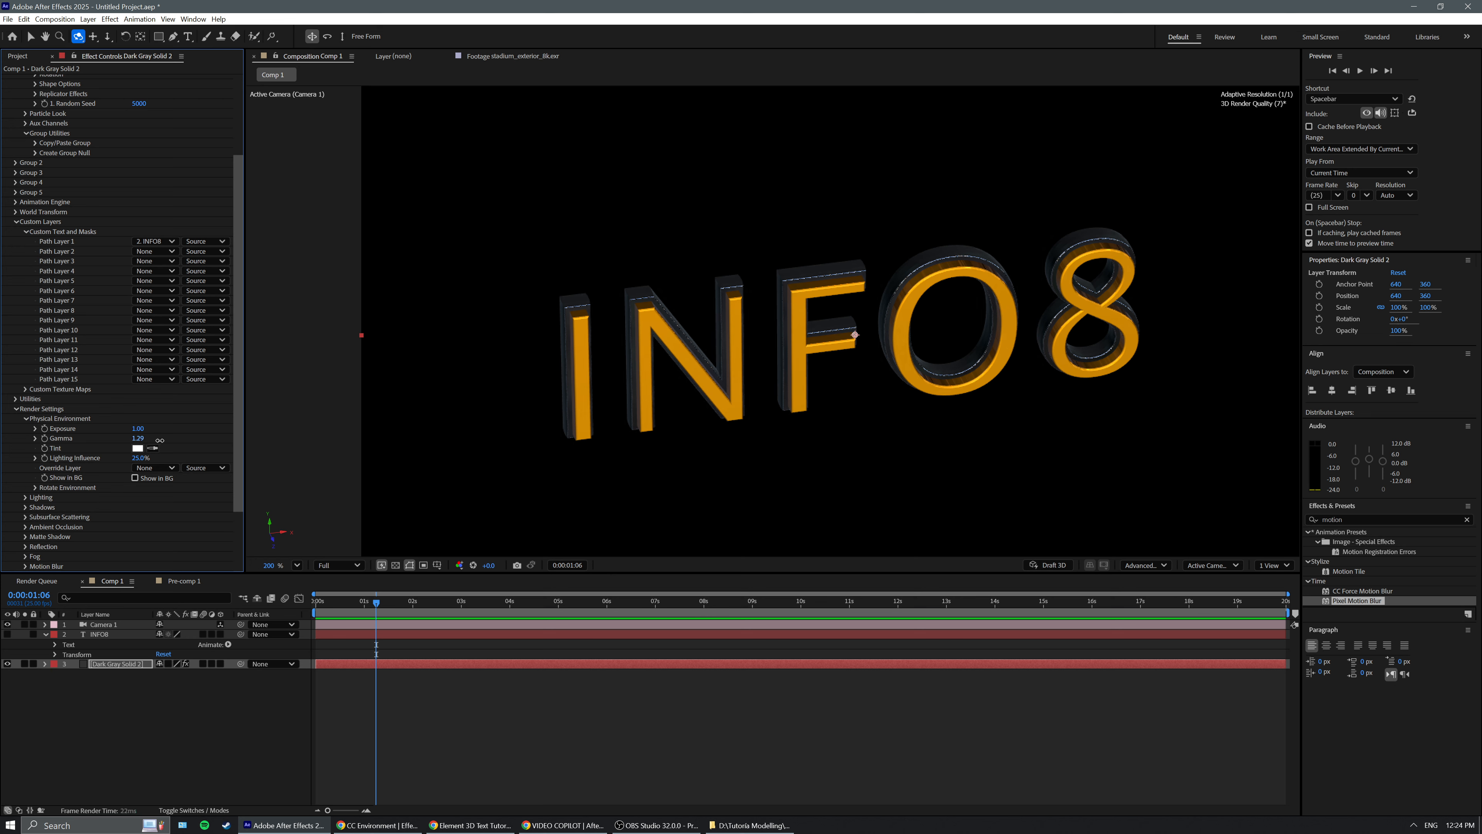
Set Element's physical environment gamma to 1.24 and its shadow map samples to 11.
left_click_drag(159, 441, 127, 472)
scroll(30, 501, "down", 3)
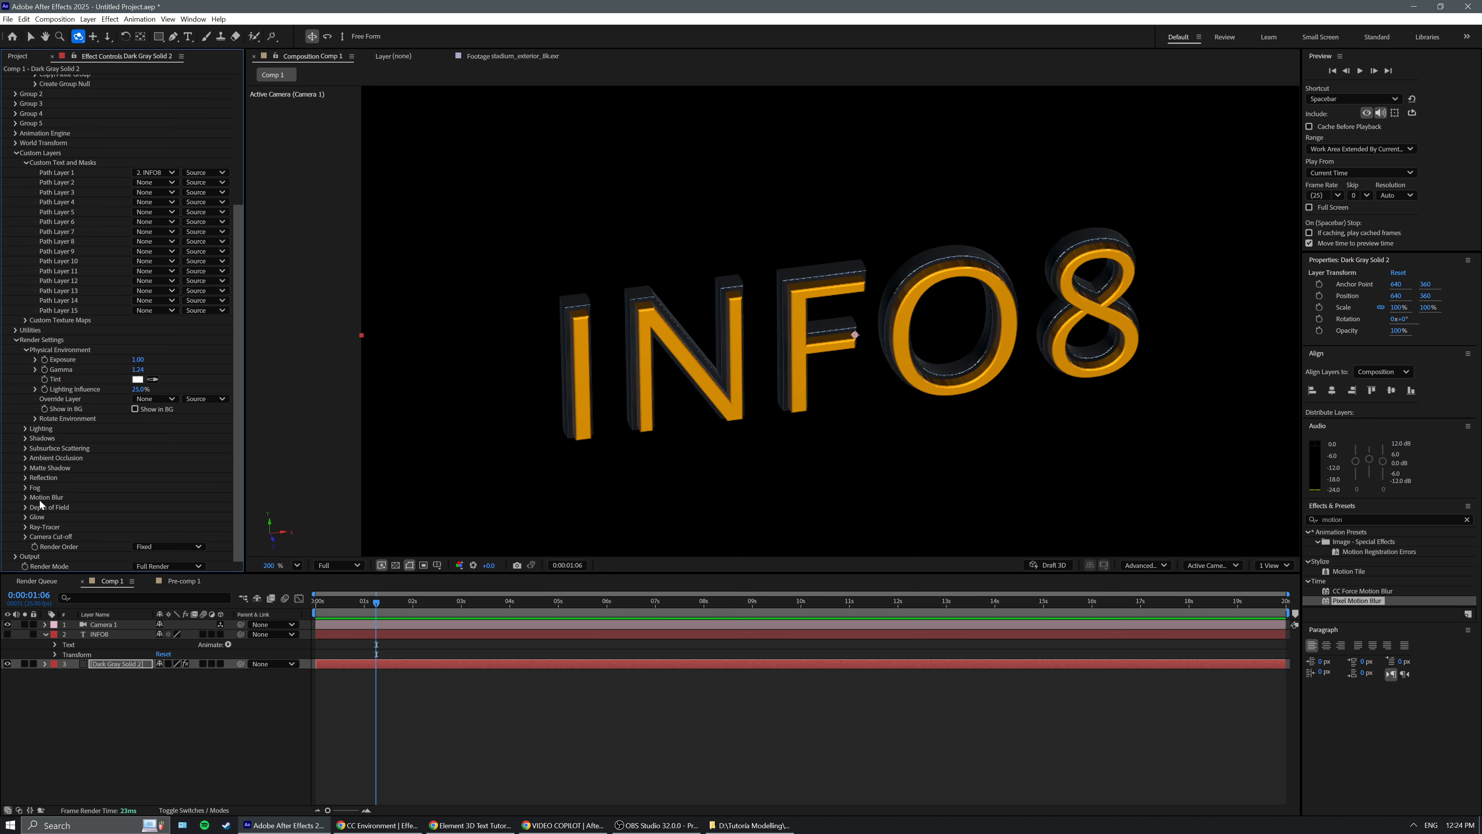
left_click(26, 439)
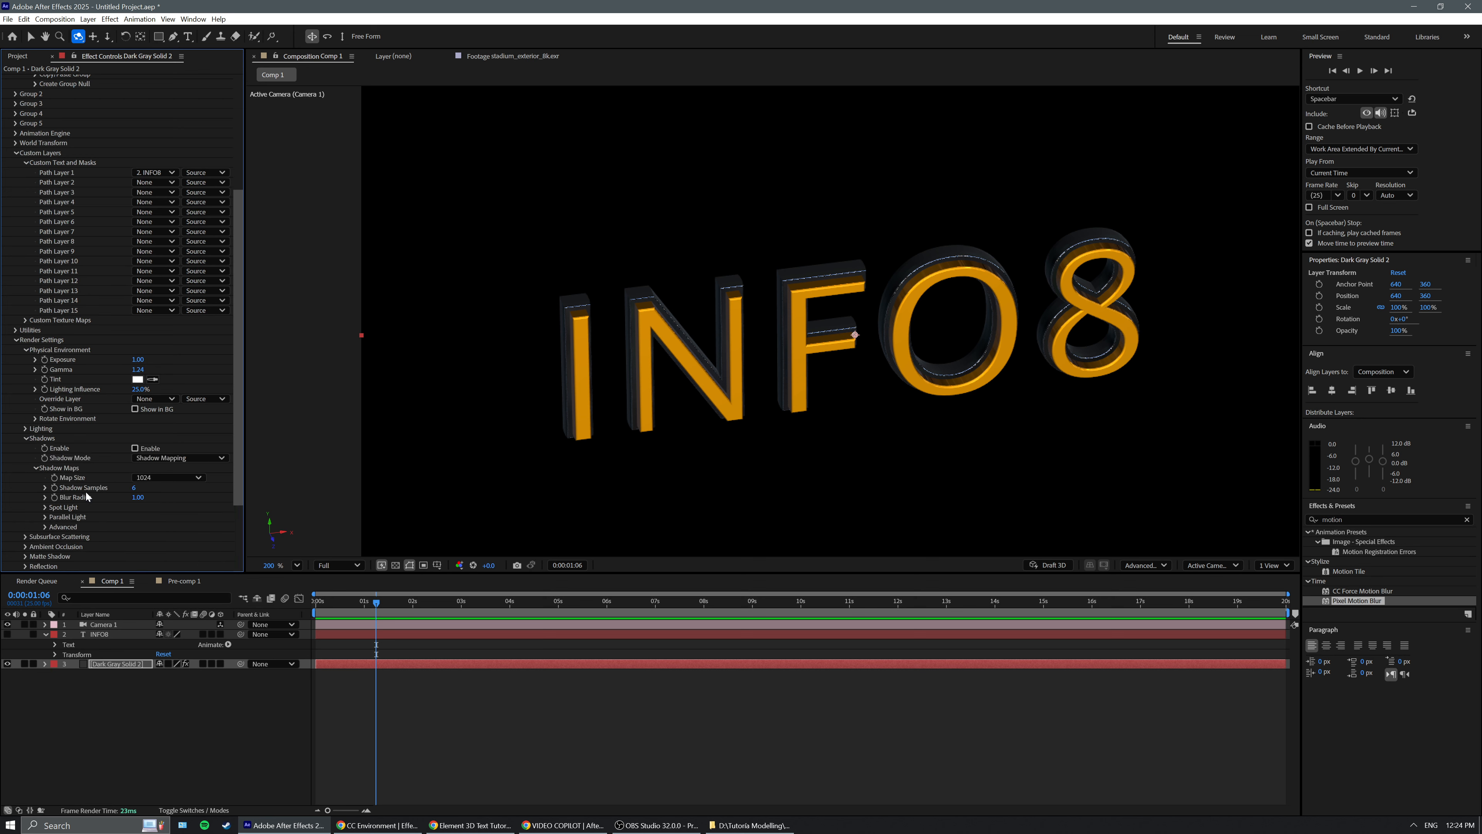
left_click_drag(135, 487, 161, 491)
Switch the composition's renderer to Classic 3D and orbit the camera around the INFO8 text.
left_click(1150, 566)
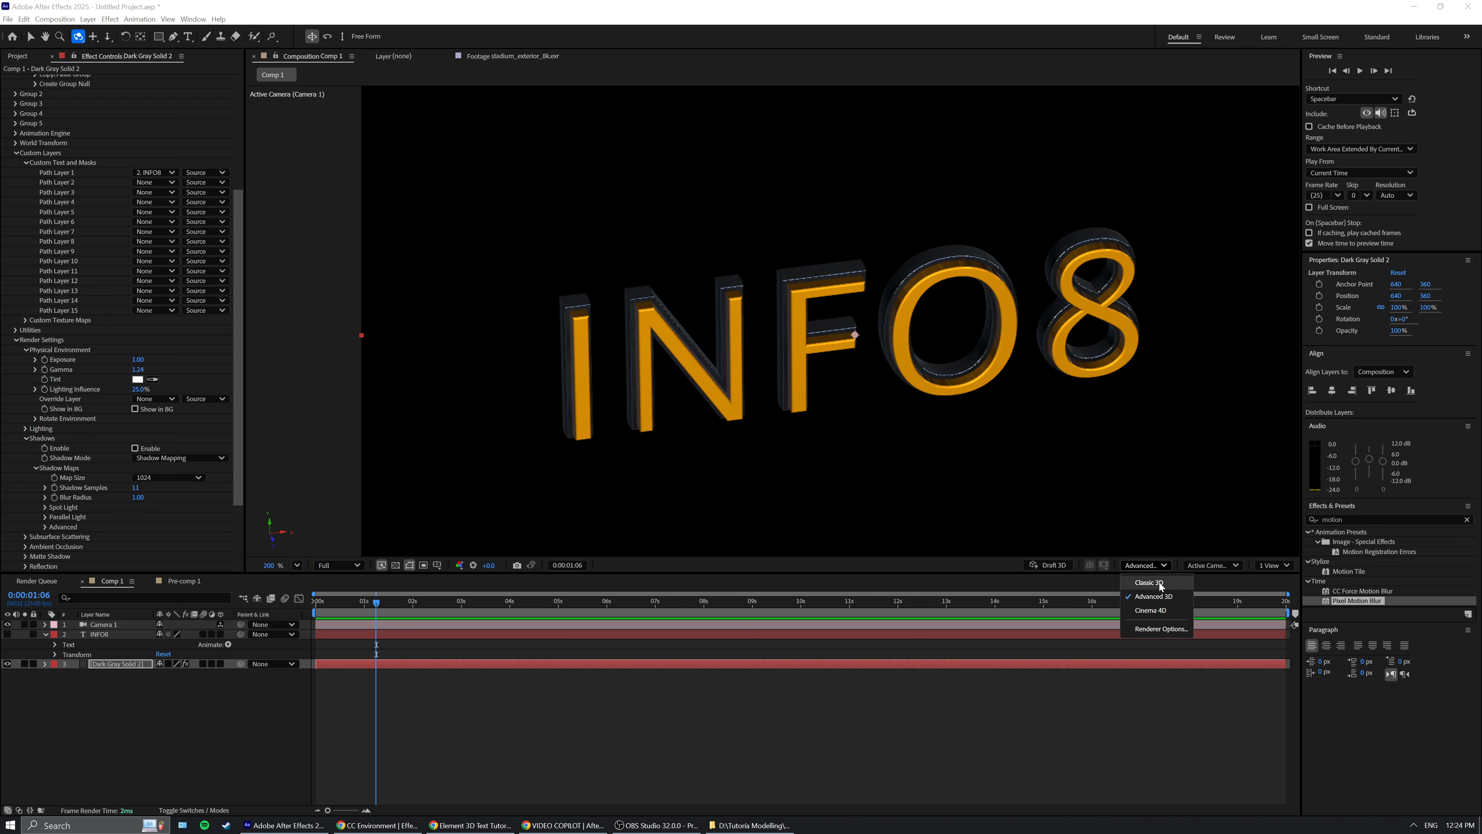
left_click(1173, 594)
left_click_drag(975, 300, 1043, 359)
left_click(1145, 565)
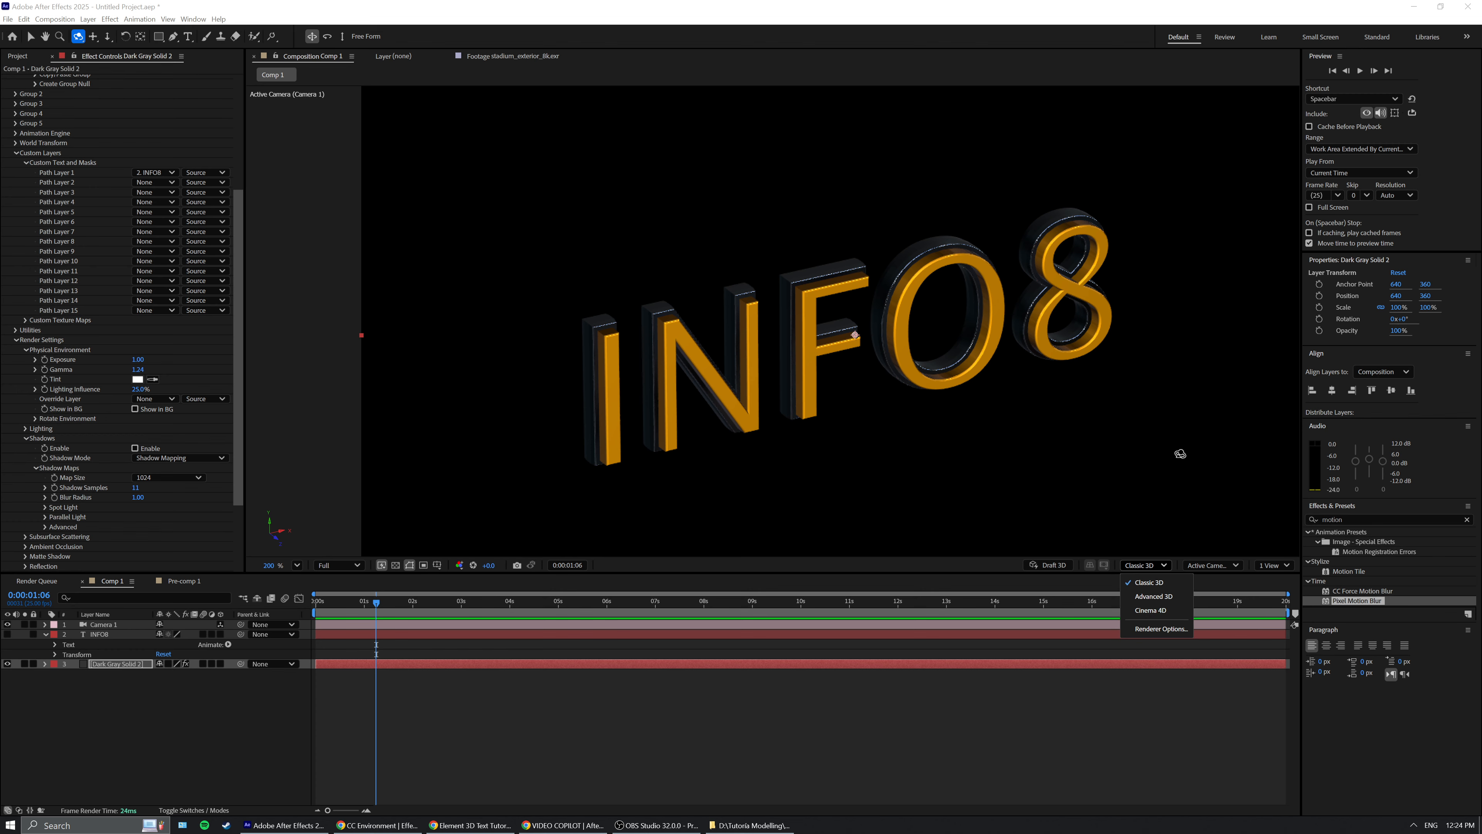
left_click(992, 495)
left_click_drag(979, 441, 1035, 539)
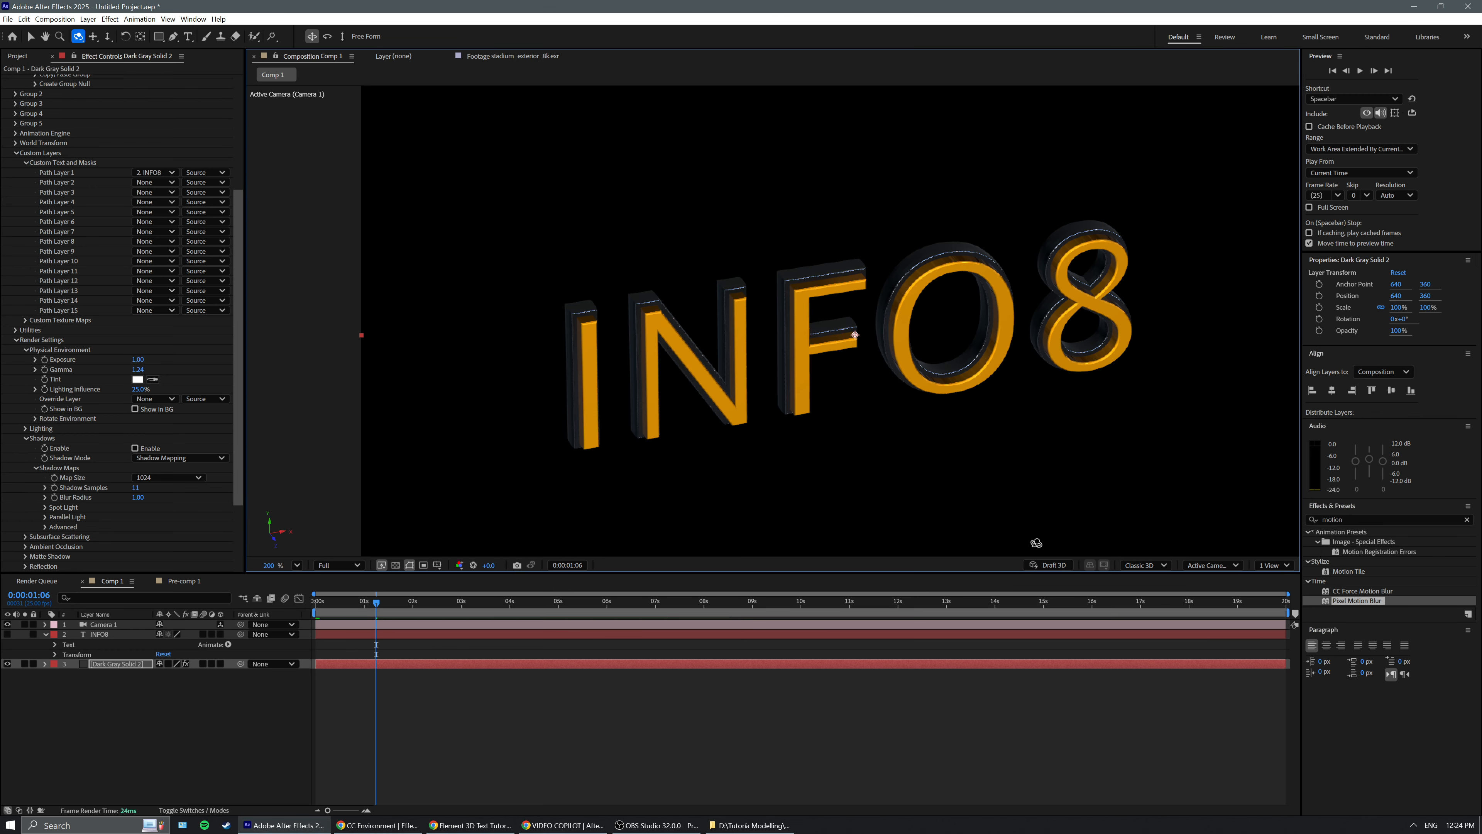
Show the Lighting options in Element's render settings.
left_click(1055, 568)
left_click(1055, 567)
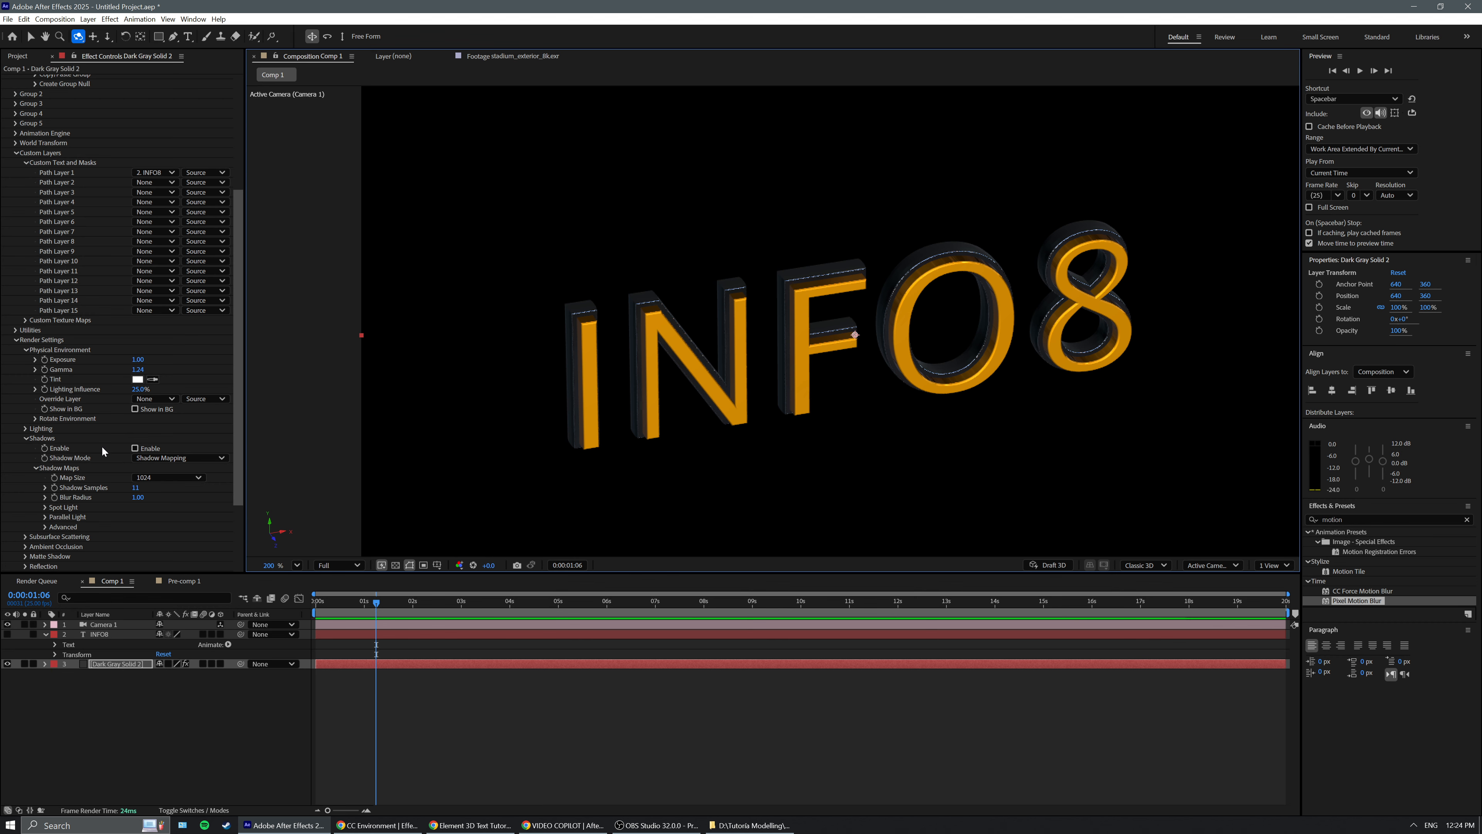
left_click(26, 430)
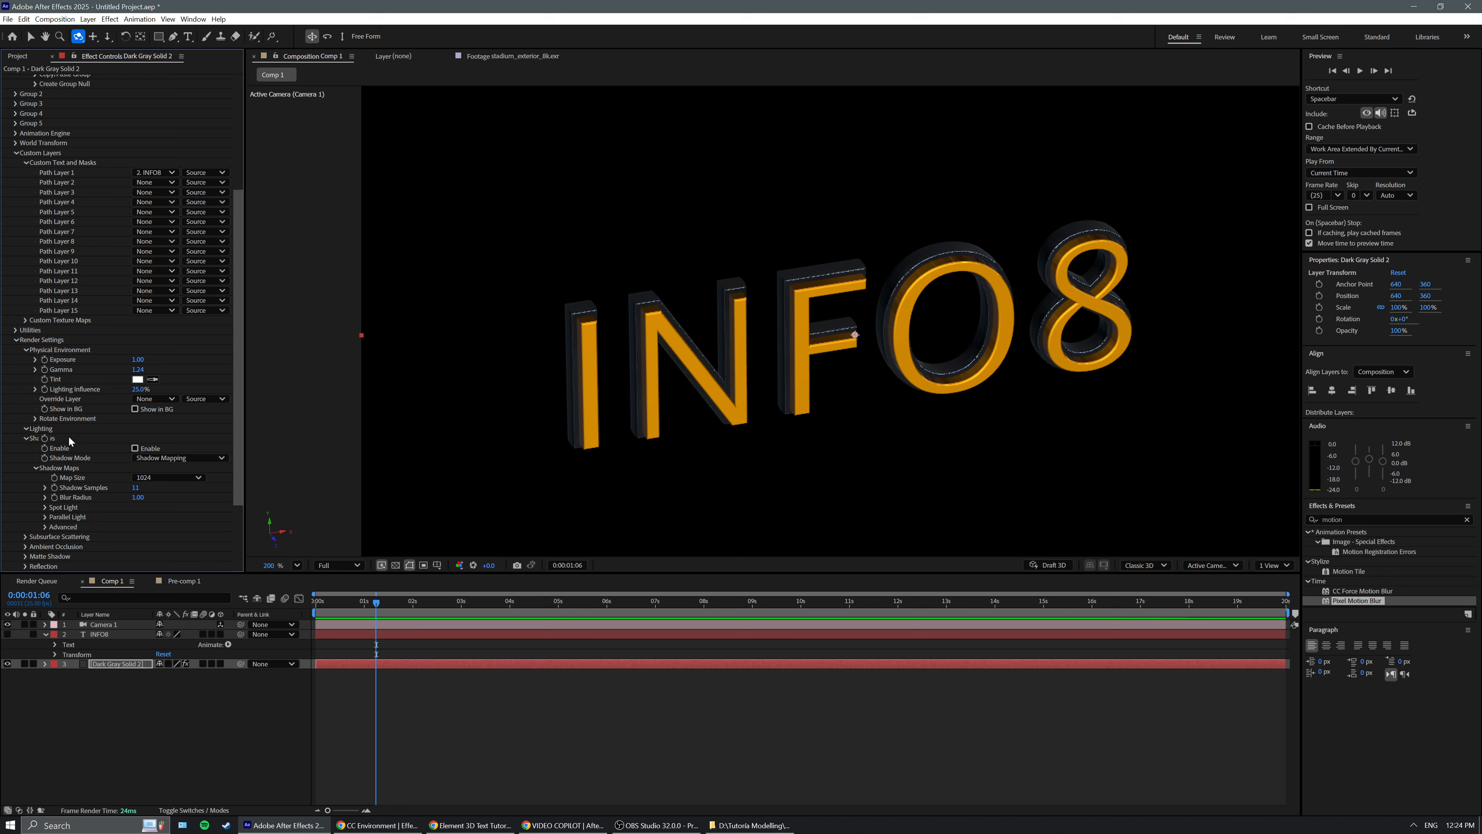
Set Group 1's particle count to 19 with a Sphere replicator shape and orbit around the replicated INFO8 text.
left_click_drag(296, 217, 391, 281)
scroll(125, 199, "up", 5)
scroll(125, 199, "up", 1)
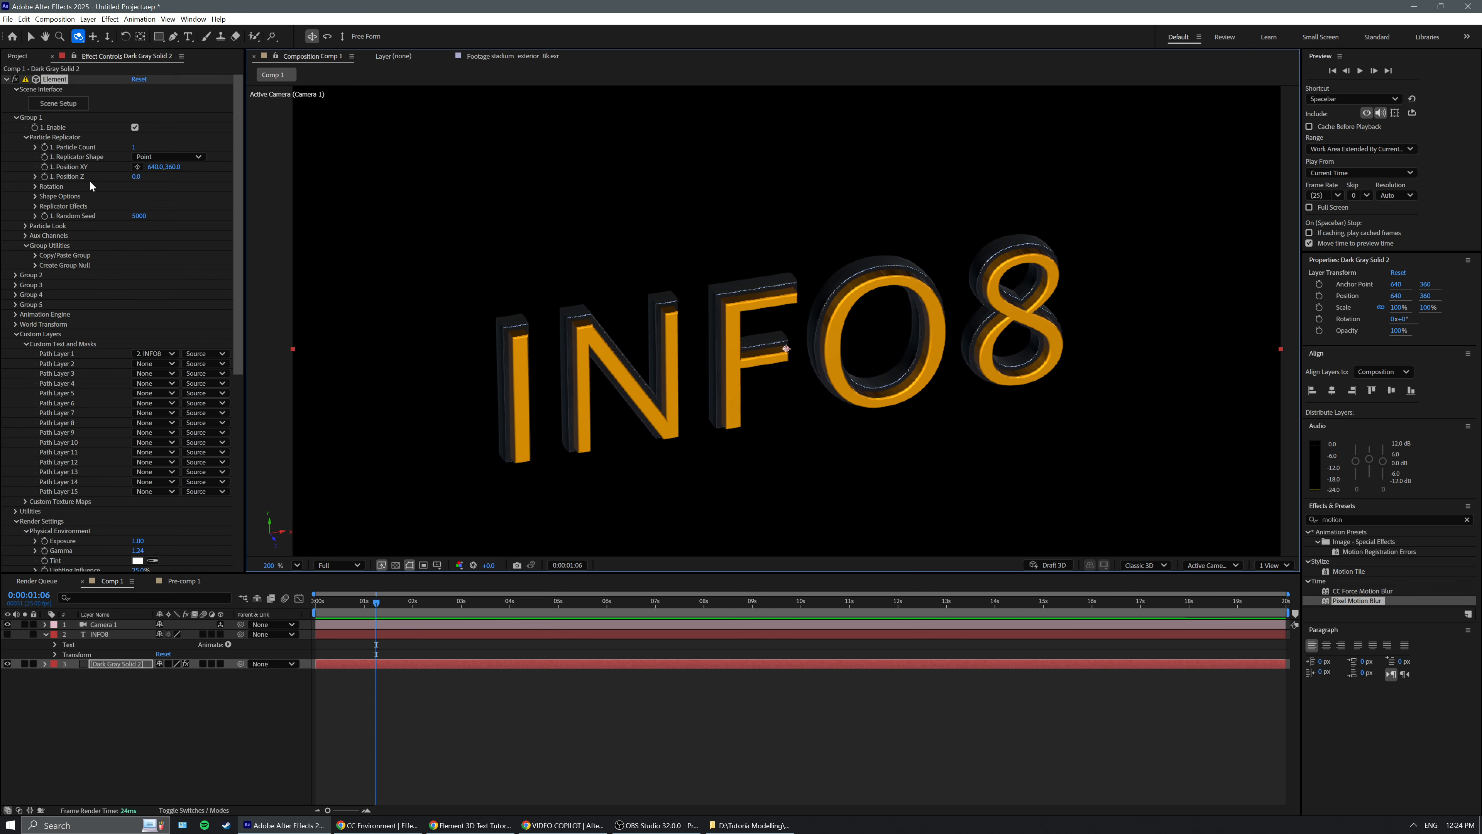
left_click_drag(134, 148, 143, 149)
left_click(169, 156)
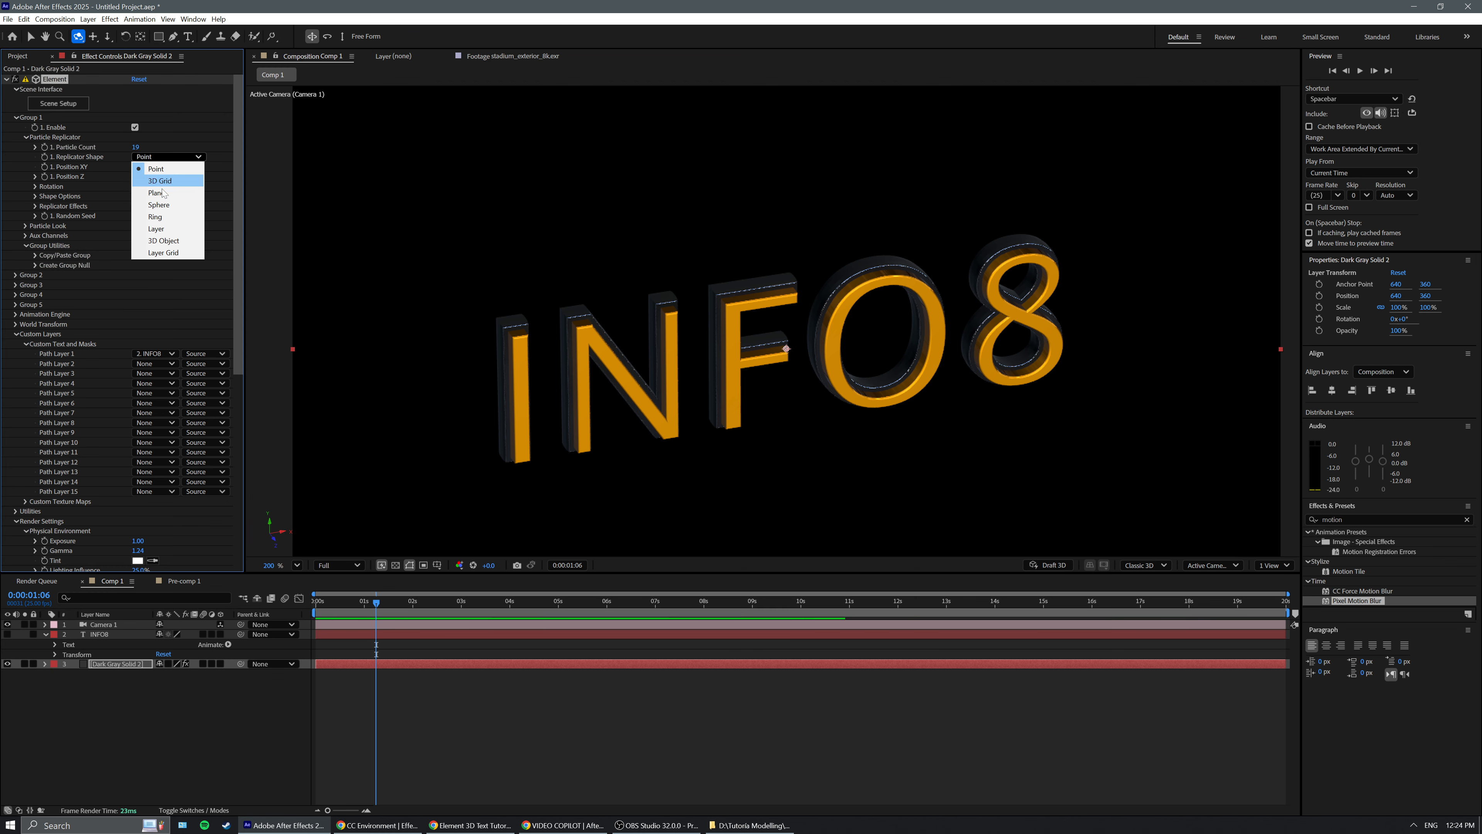
left_click(167, 210)
scroll(855, 342, "down", 3)
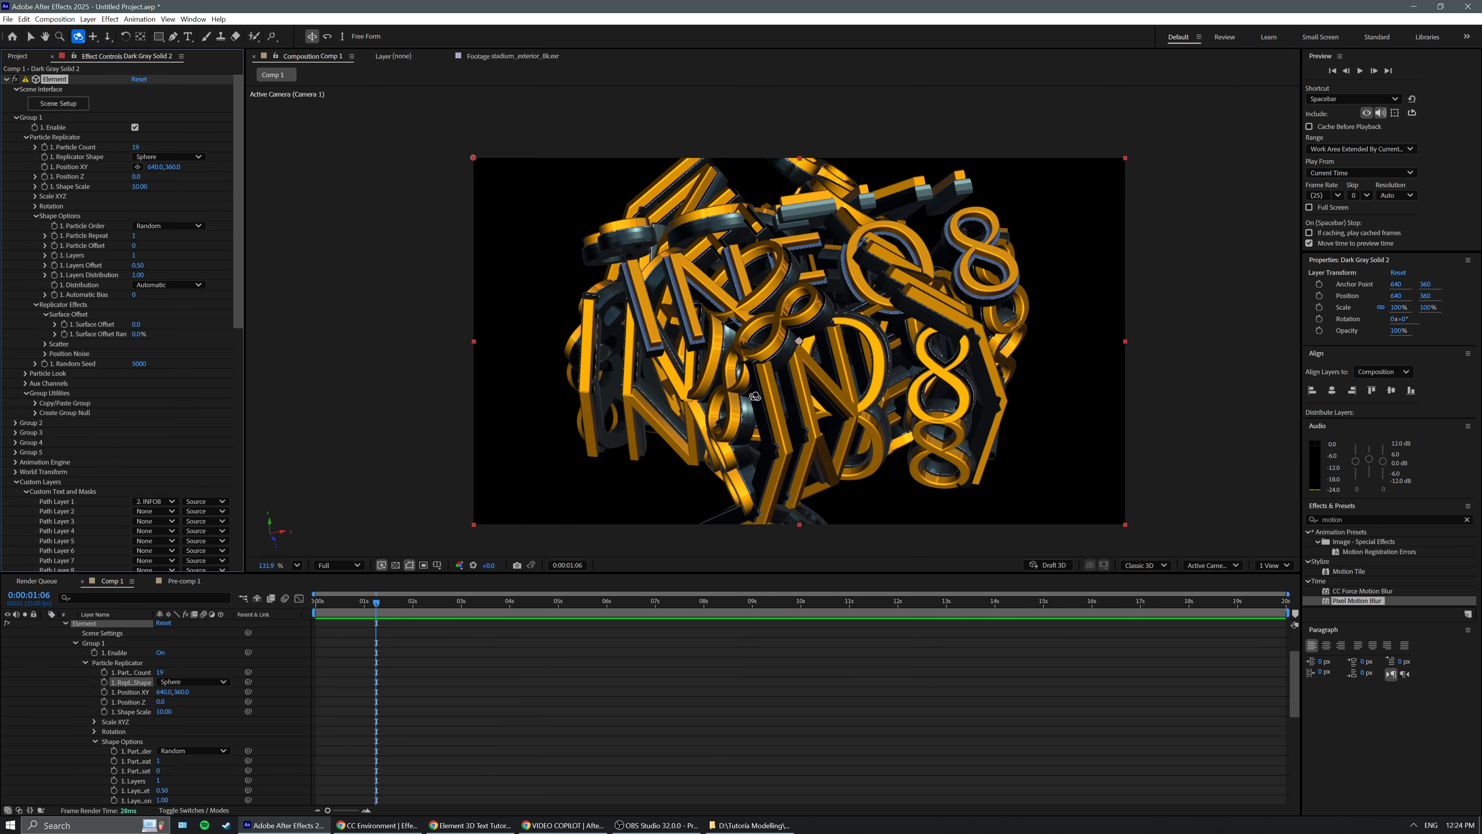
left_click_drag(752, 397, 789, 395)
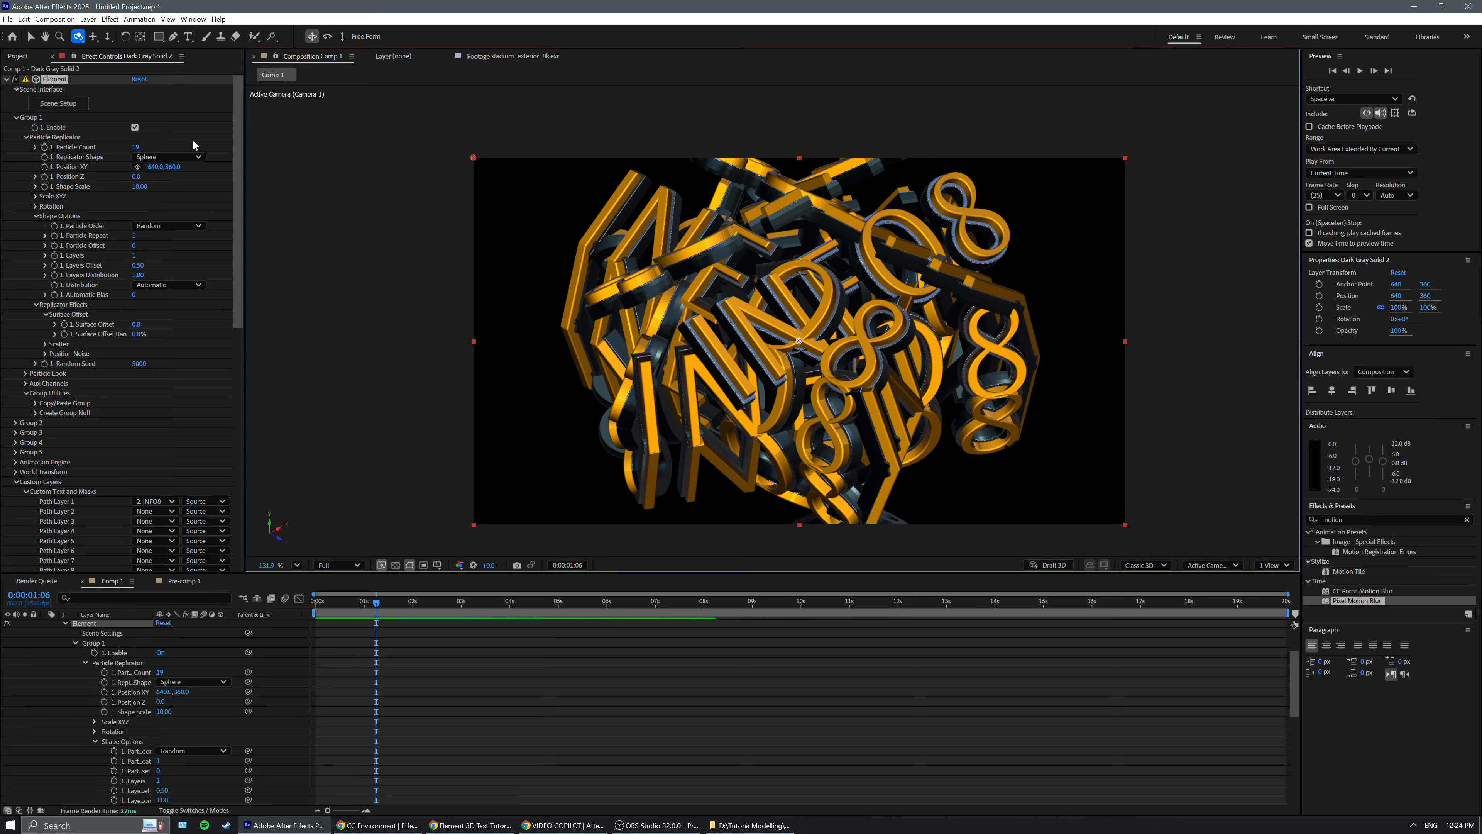
Reduce Group 1's particle count to 3 and set Scatter to 4.9, X Scatter 2.7, Y Scatter 1.9 and Z Scatter 2.5.
left_click_drag(136, 147, 129, 153)
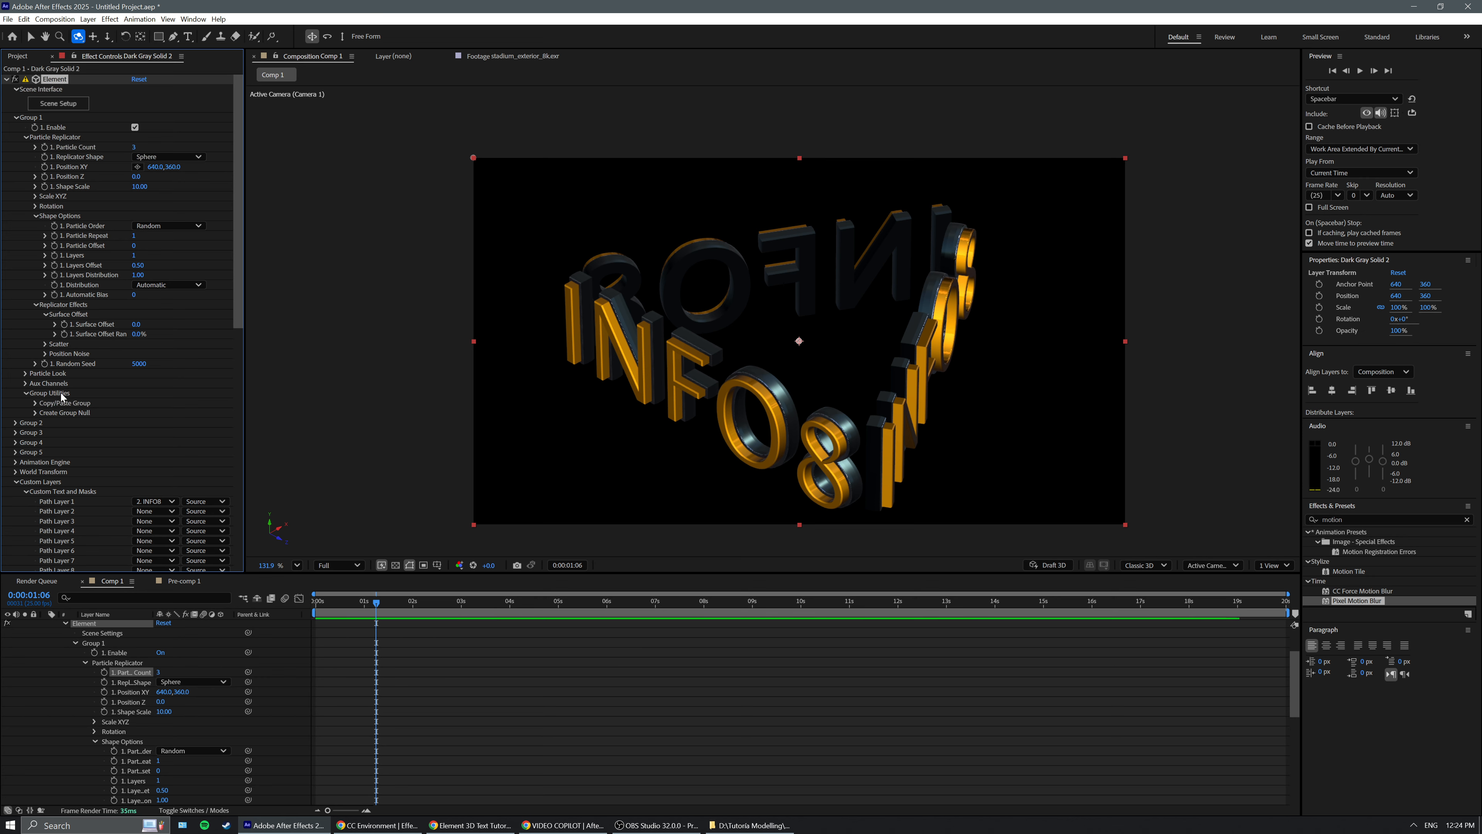
left_click(45, 345)
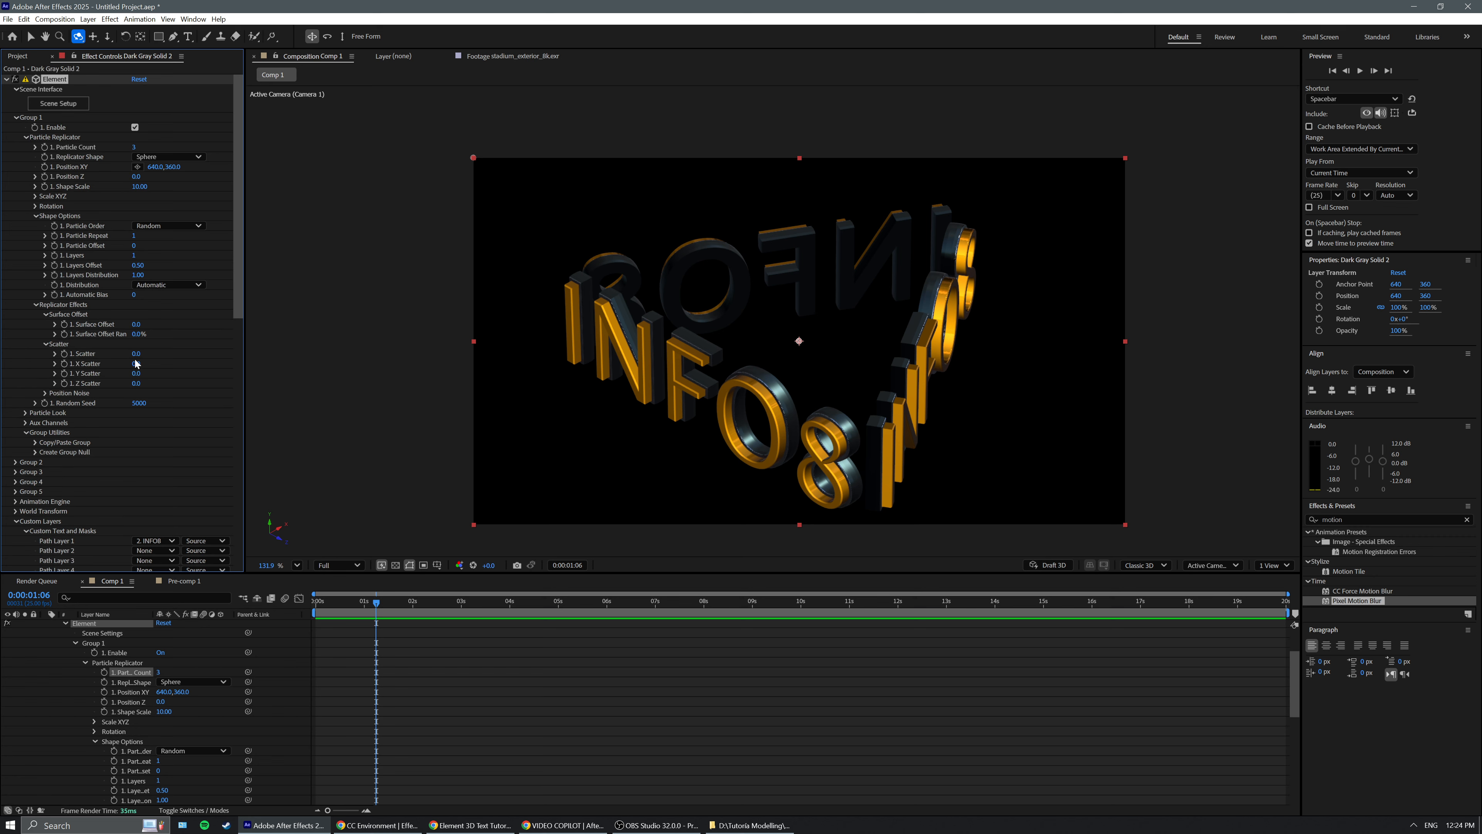
left_click_drag(136, 354, 355, 358)
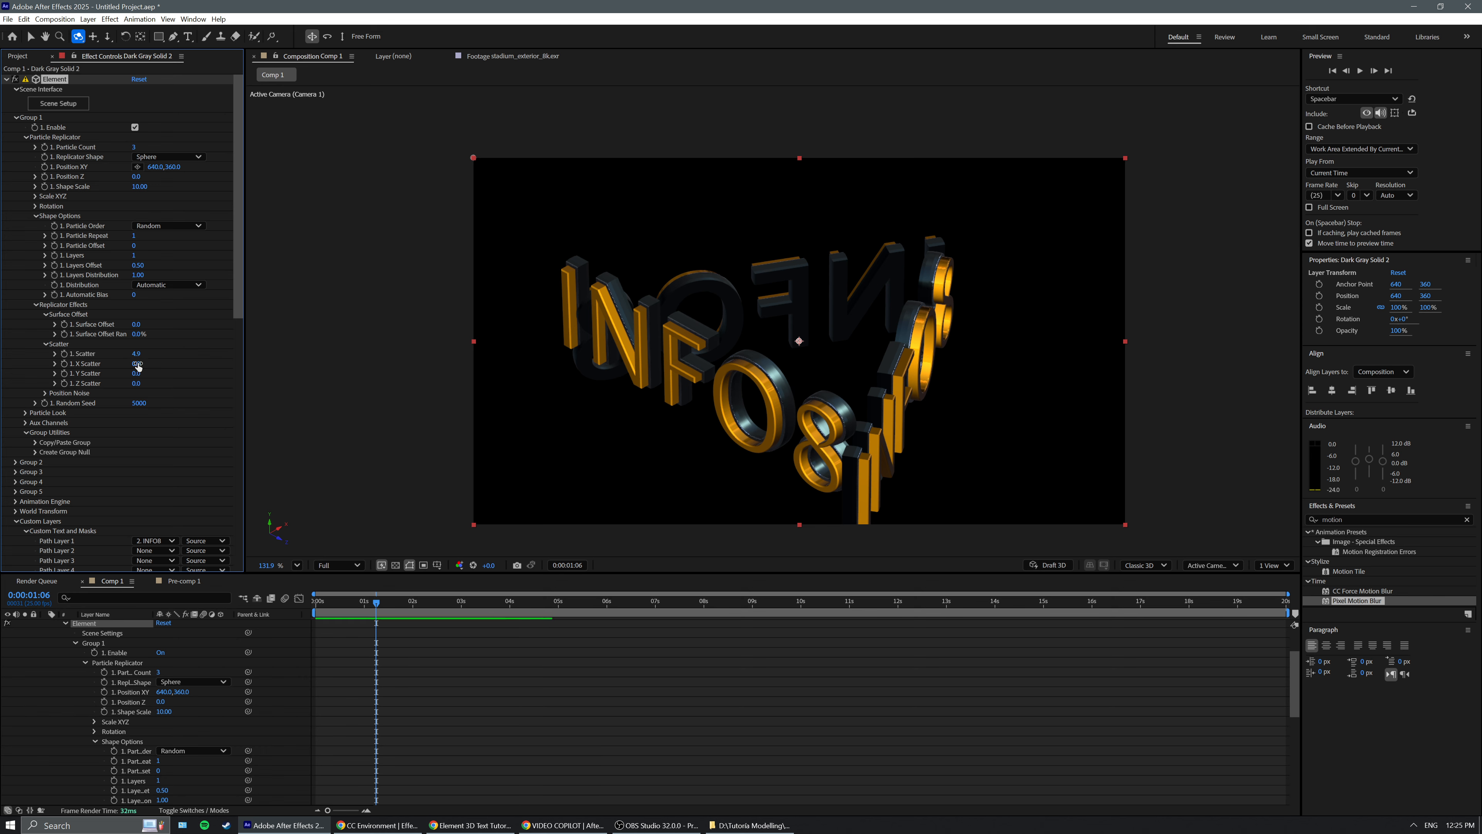
mouse_move(139, 366)
left_mouse_down()
mouse_move(154, 366)
mouse_move(150, 384)
left_mouse_up()
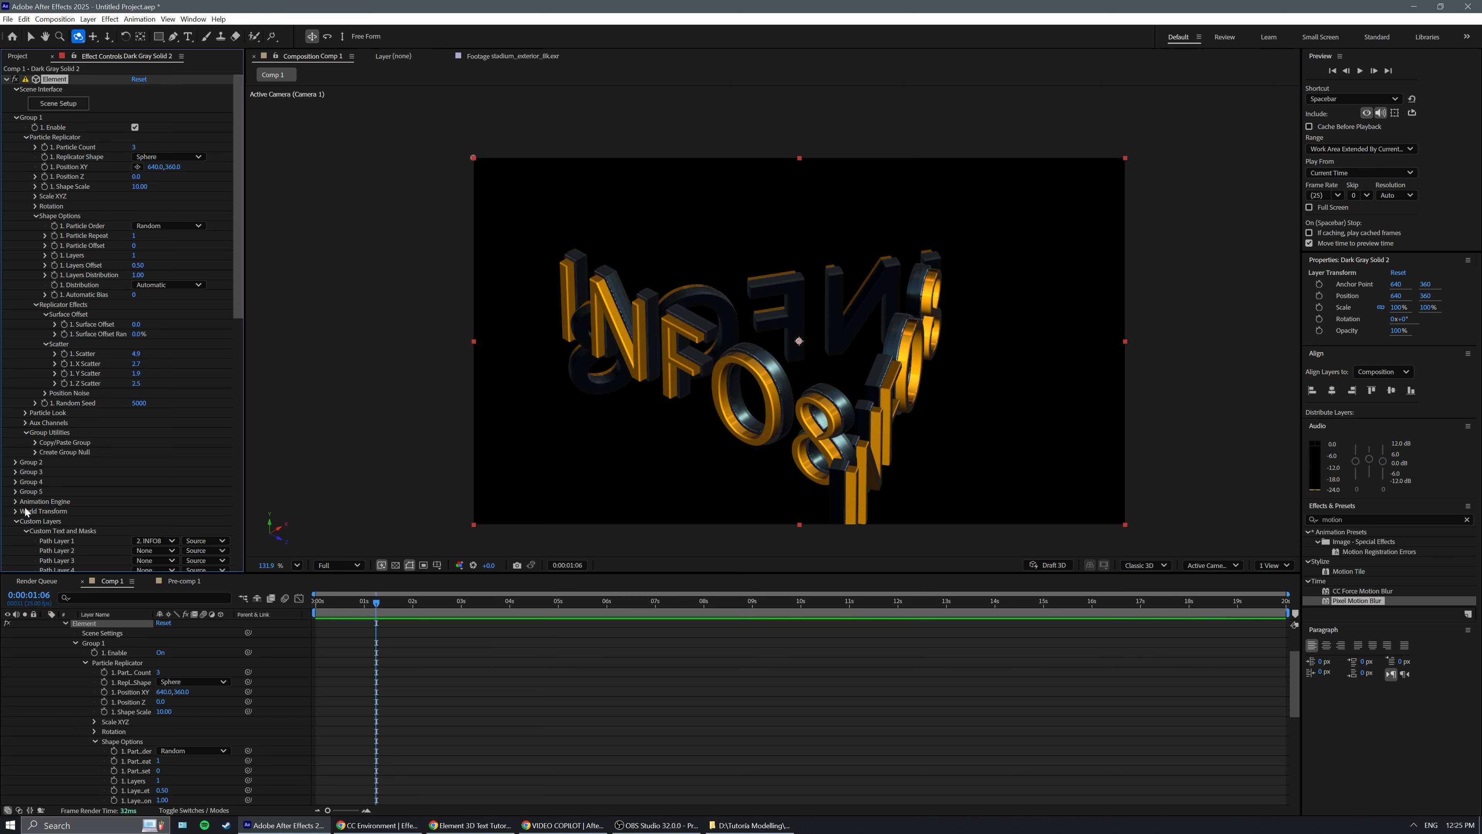
Look through Element's Utilities options for 3D position, group export and reset, as well as its render settings.
scroll(77, 466, "down", 10)
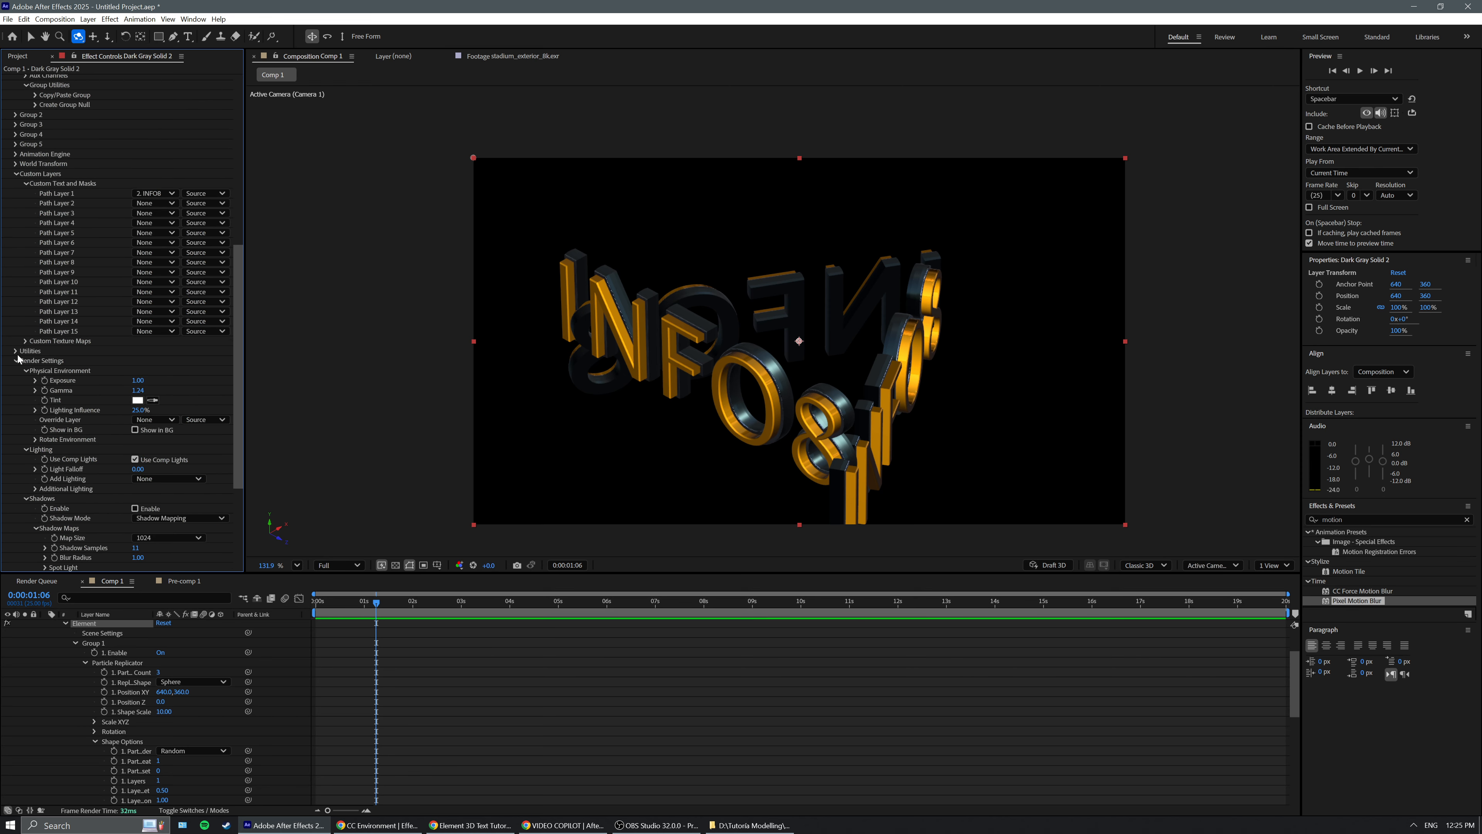
left_click(16, 350)
scroll(87, 430, "down", 5)
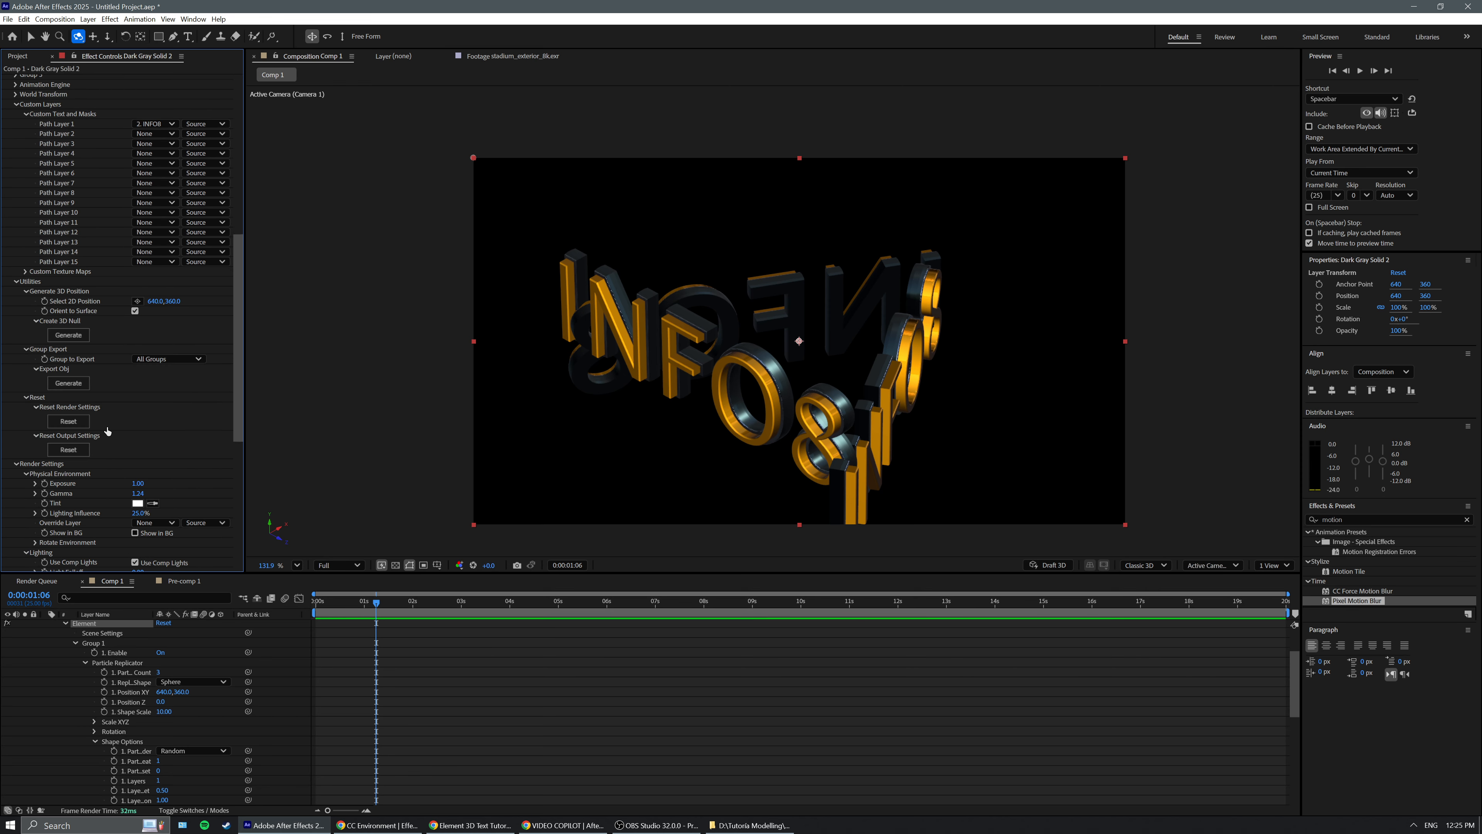
scroll(121, 429, "down", 1)
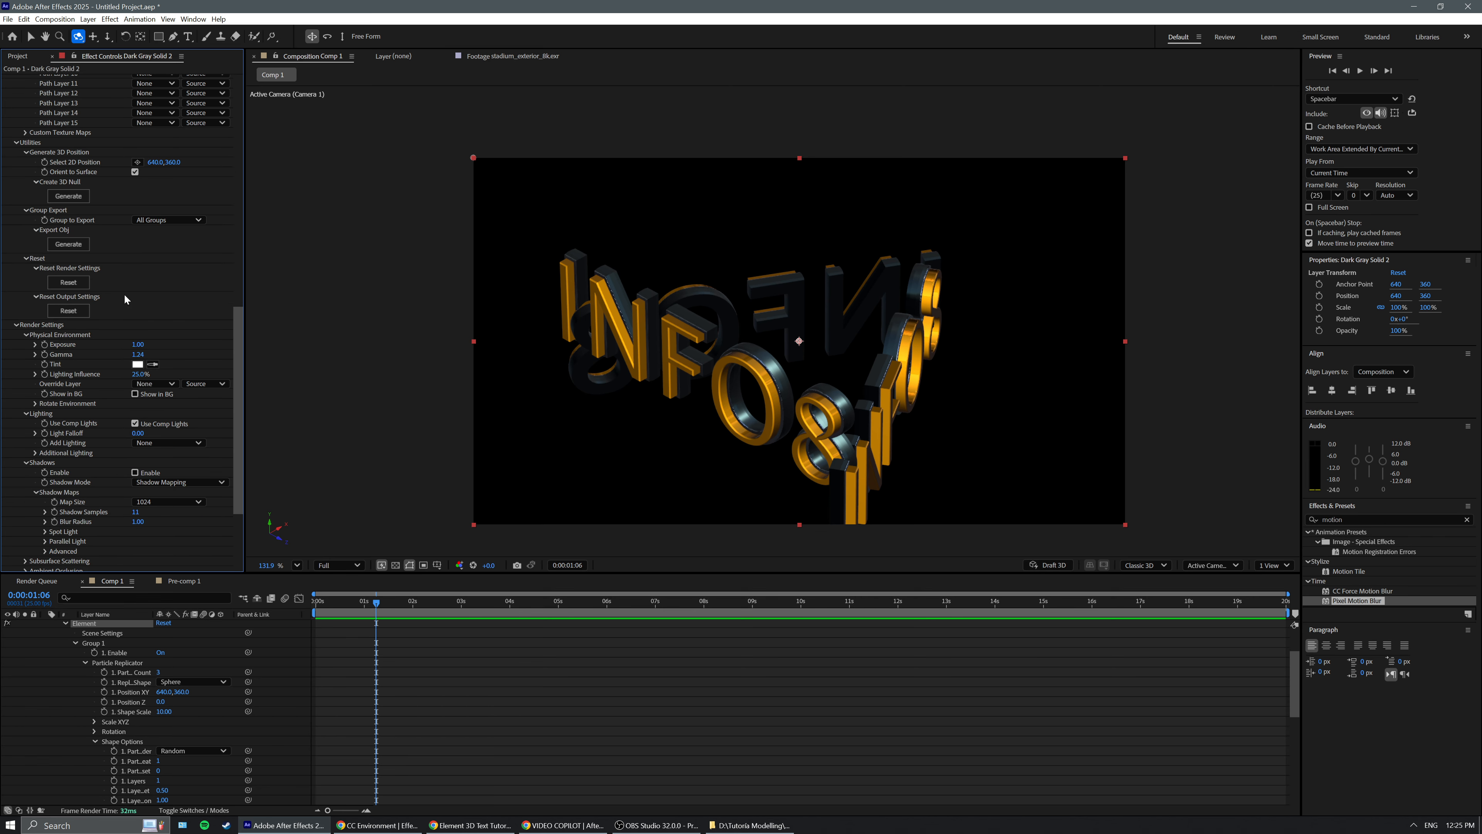
scroll(76, 389, "down", 3)
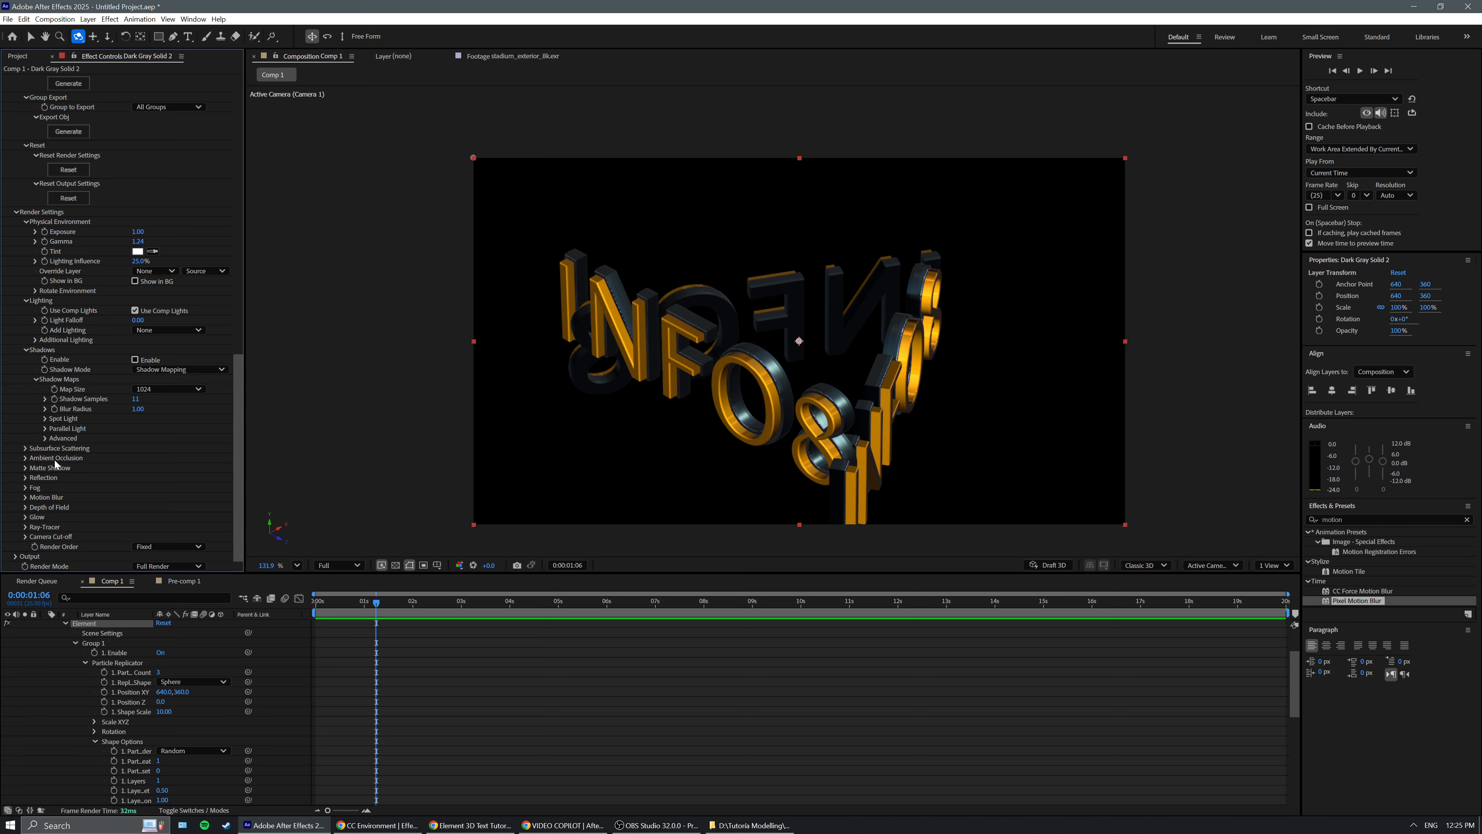
scroll(55, 464, "up", 19)
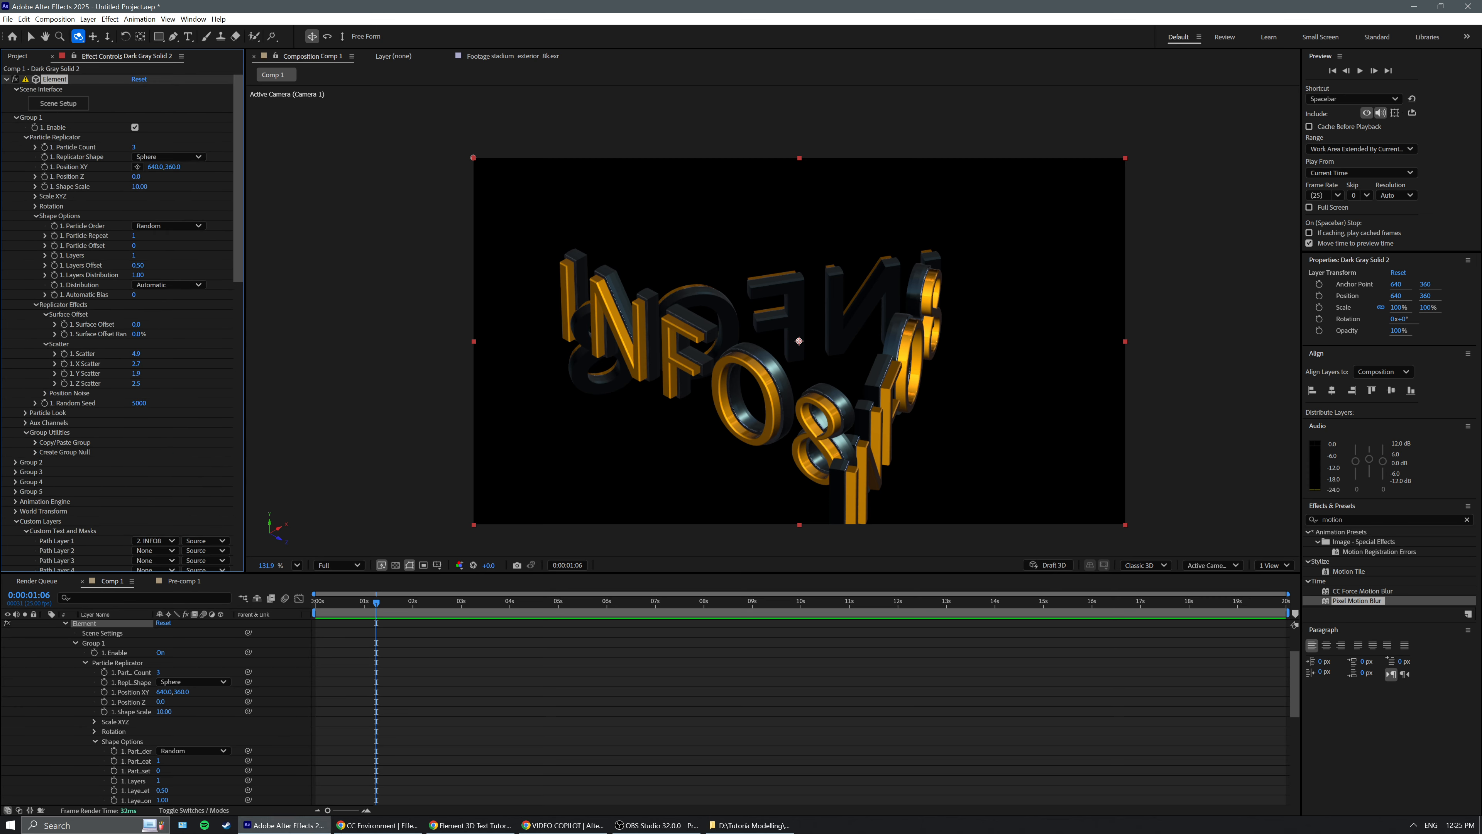
Switch to the Video Copilot page in Chrome and view the Element 3D V2.2 New Features! video full screen at 2:54.
left_click(562, 825)
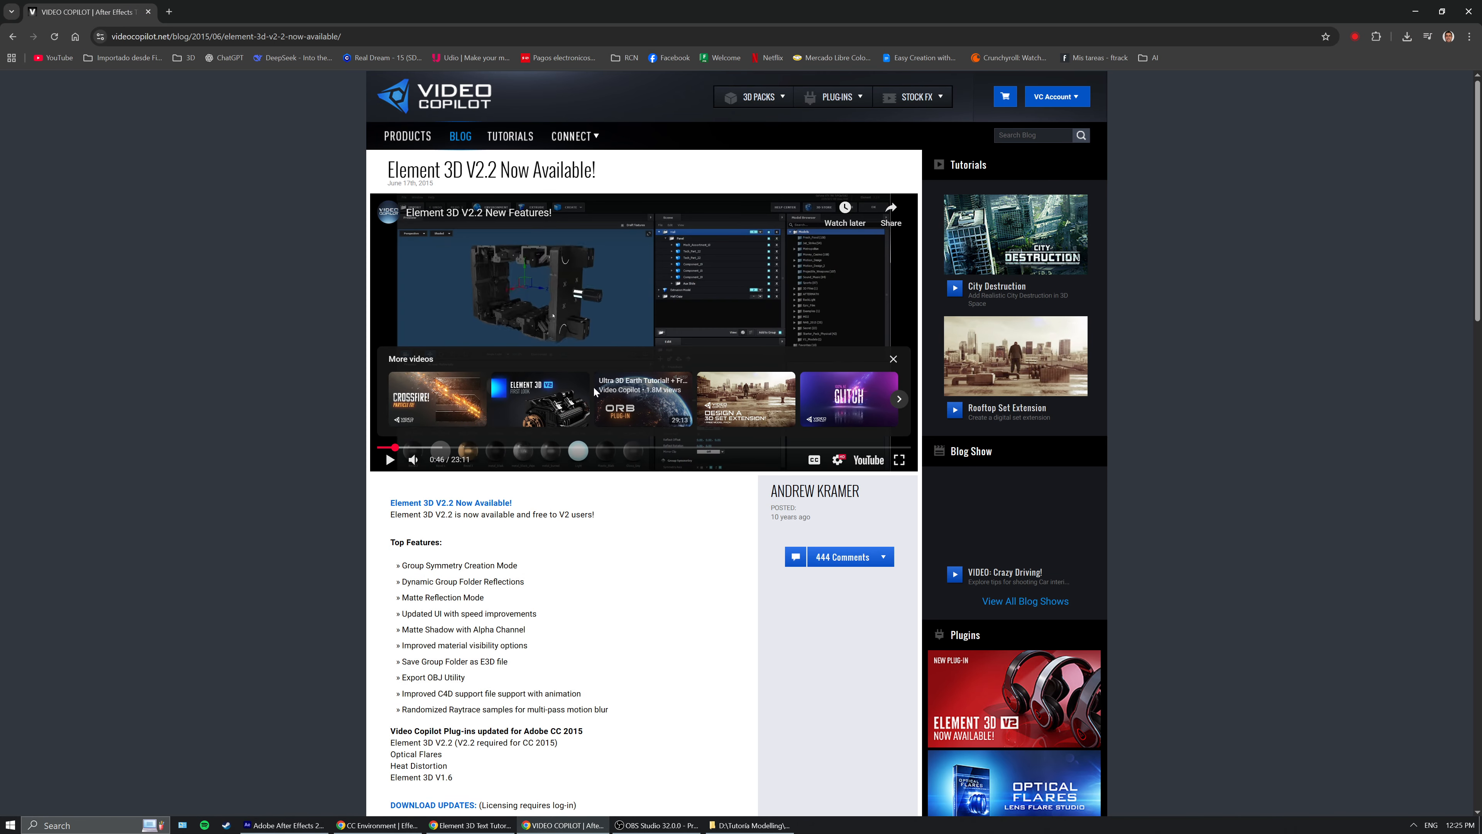
left_click(900, 460)
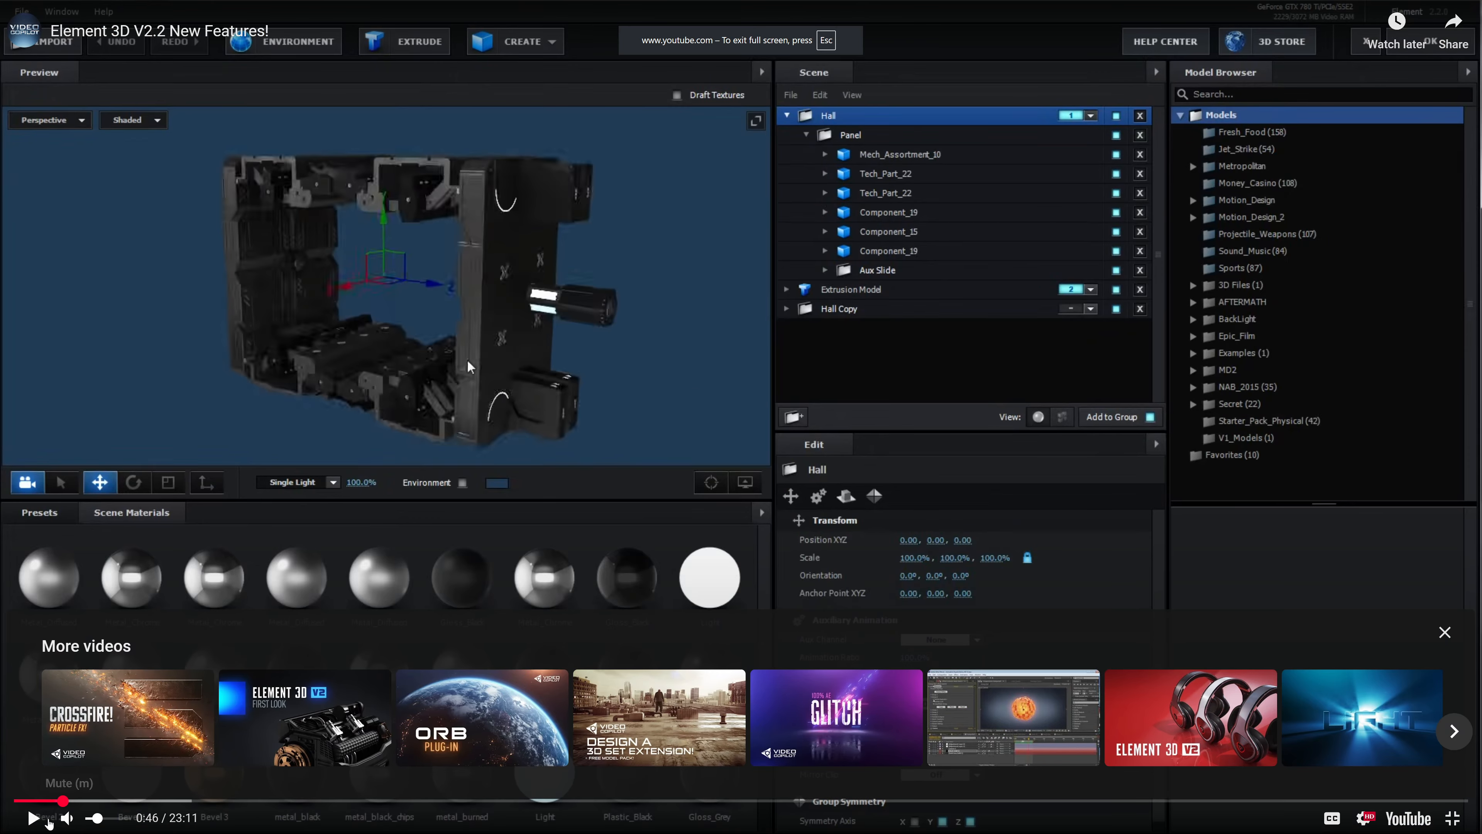
left_click(82, 801)
left_click_drag(82, 801, 197, 802)
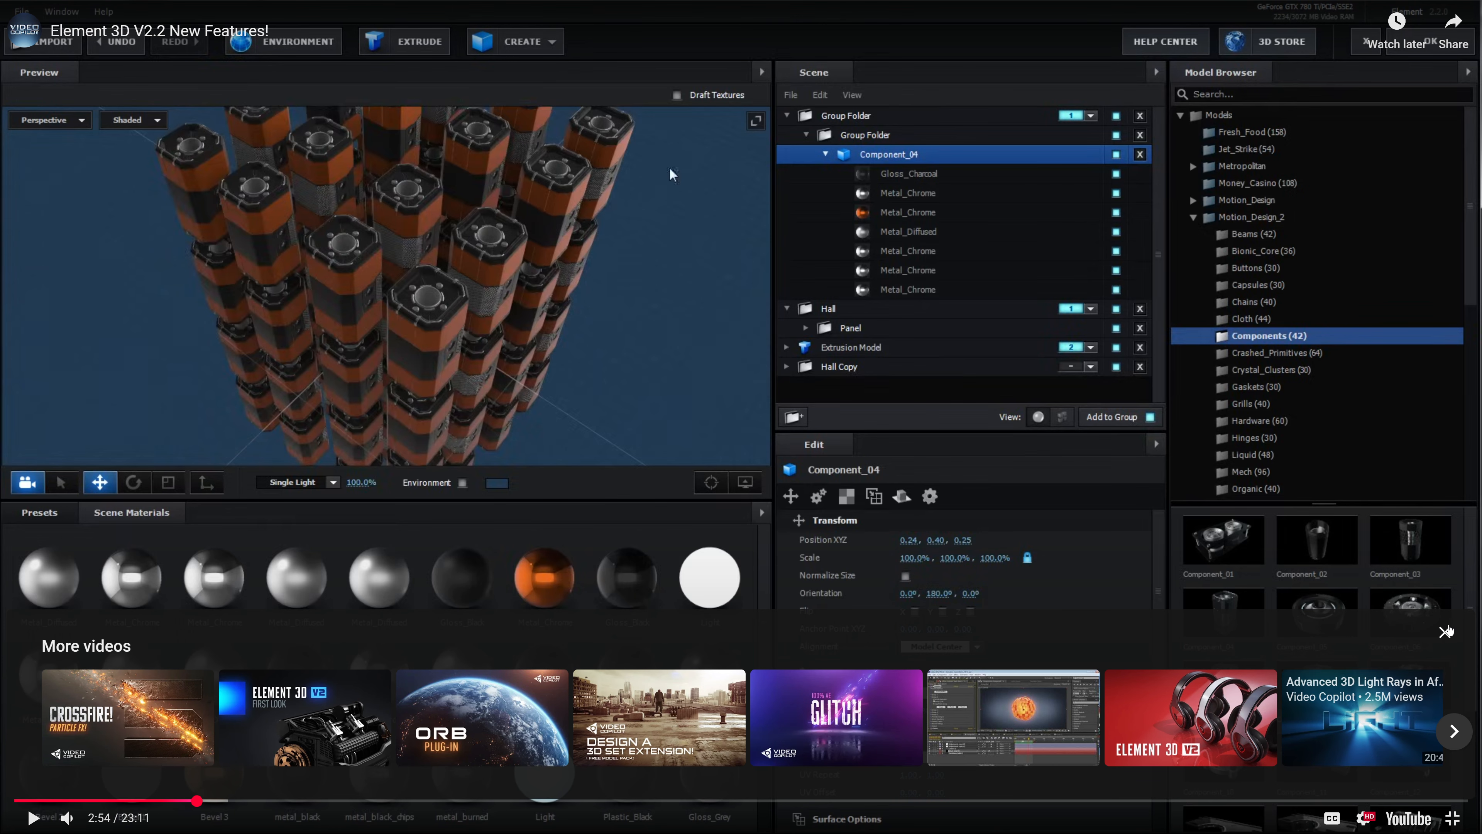
left_click(1445, 632)
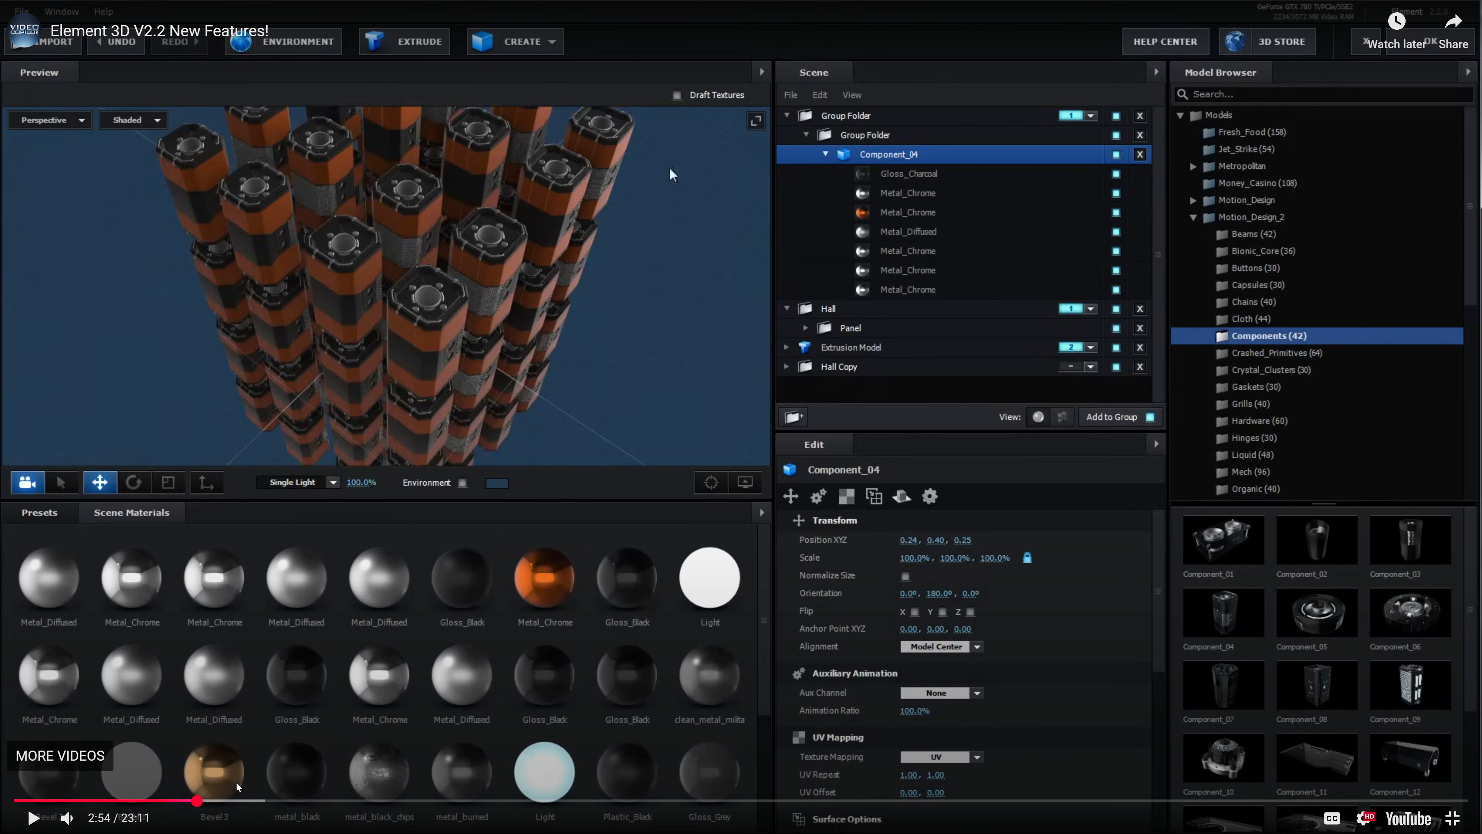
Skim the video's symmetry and reflection demos from 4:39 to 6:09, pause it and exit full screen.
left_click_drag(228, 801, 306, 801)
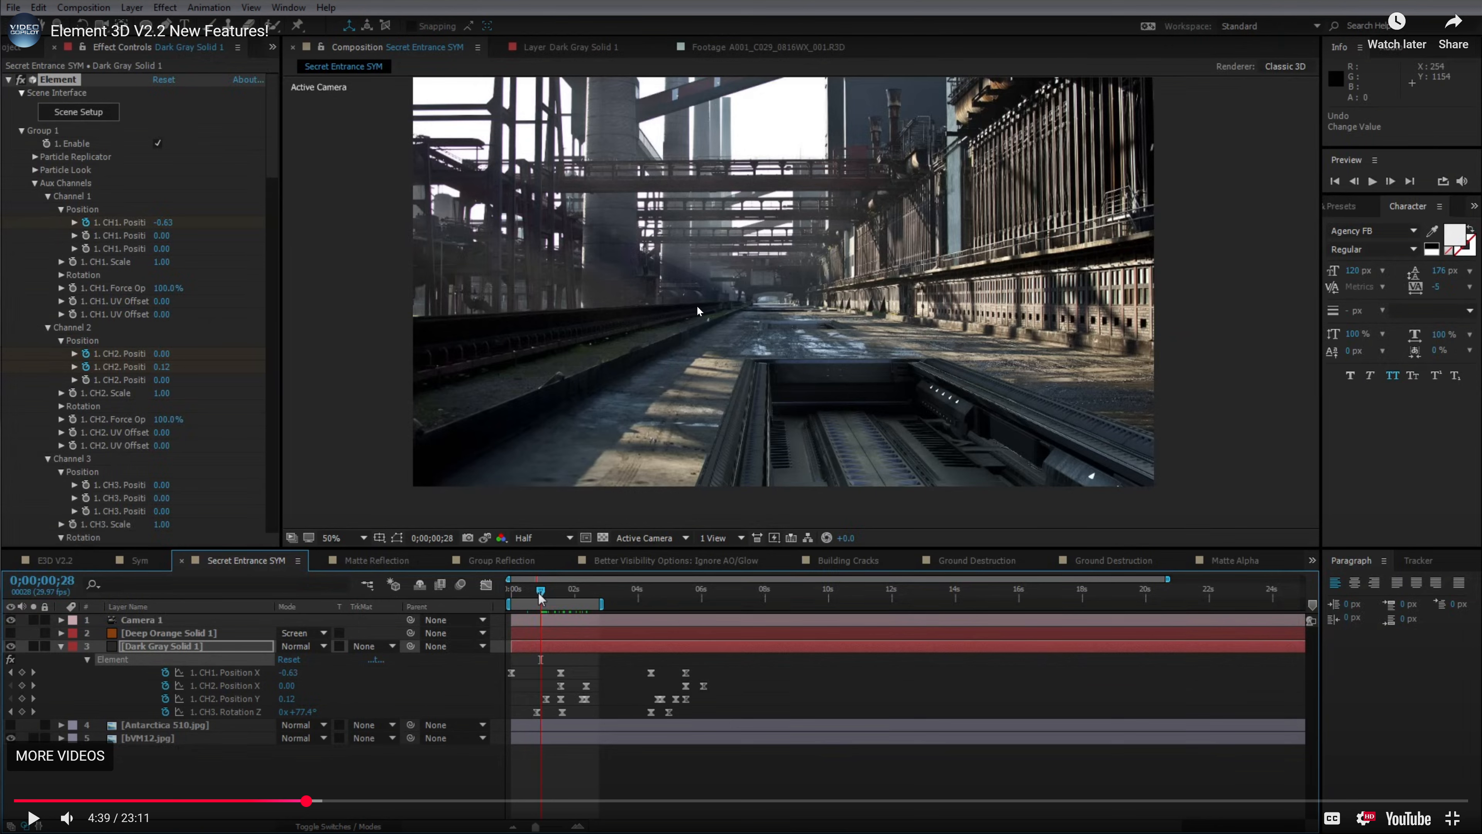
key("space")
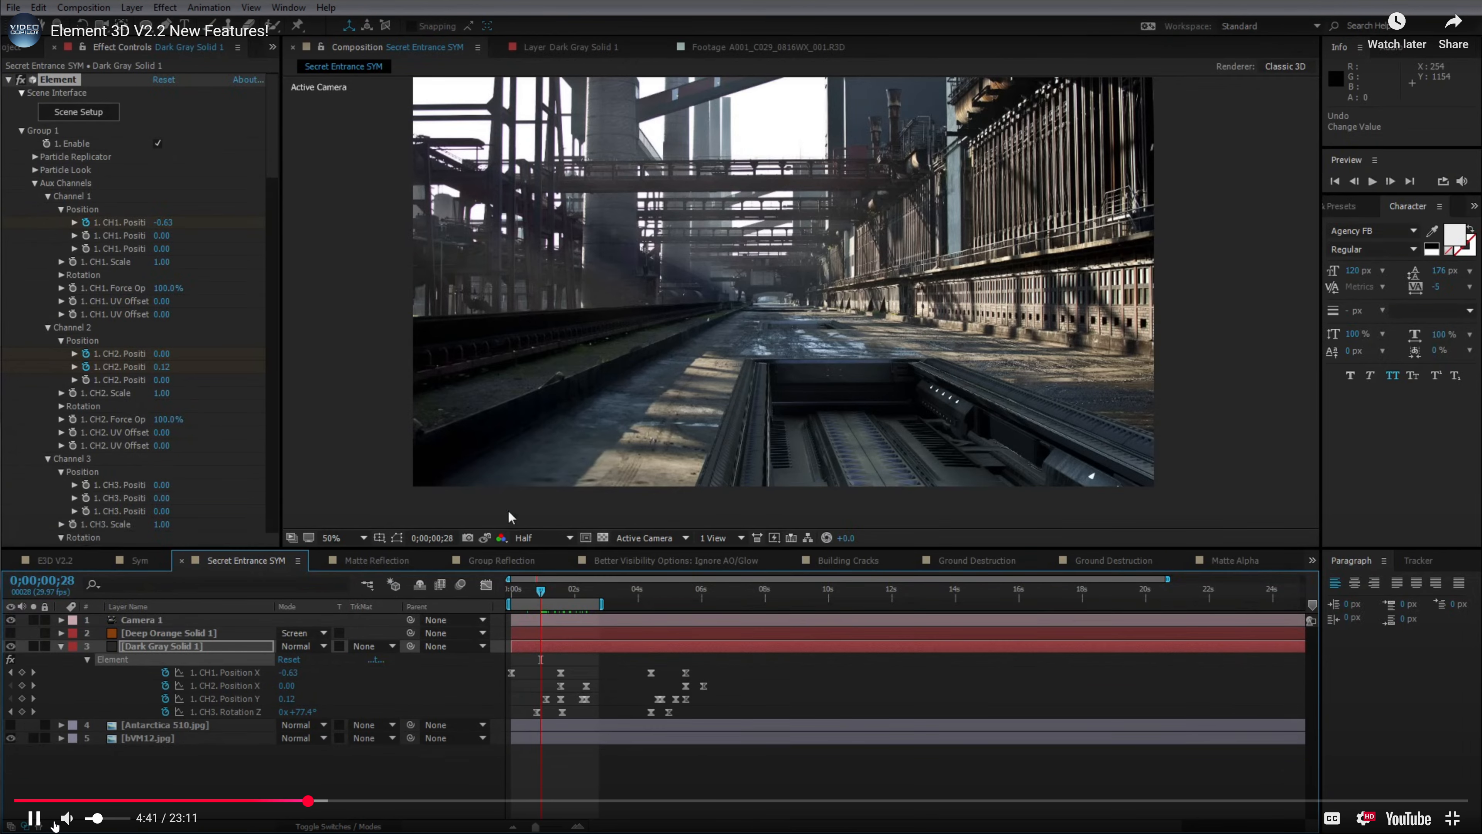
key("space")
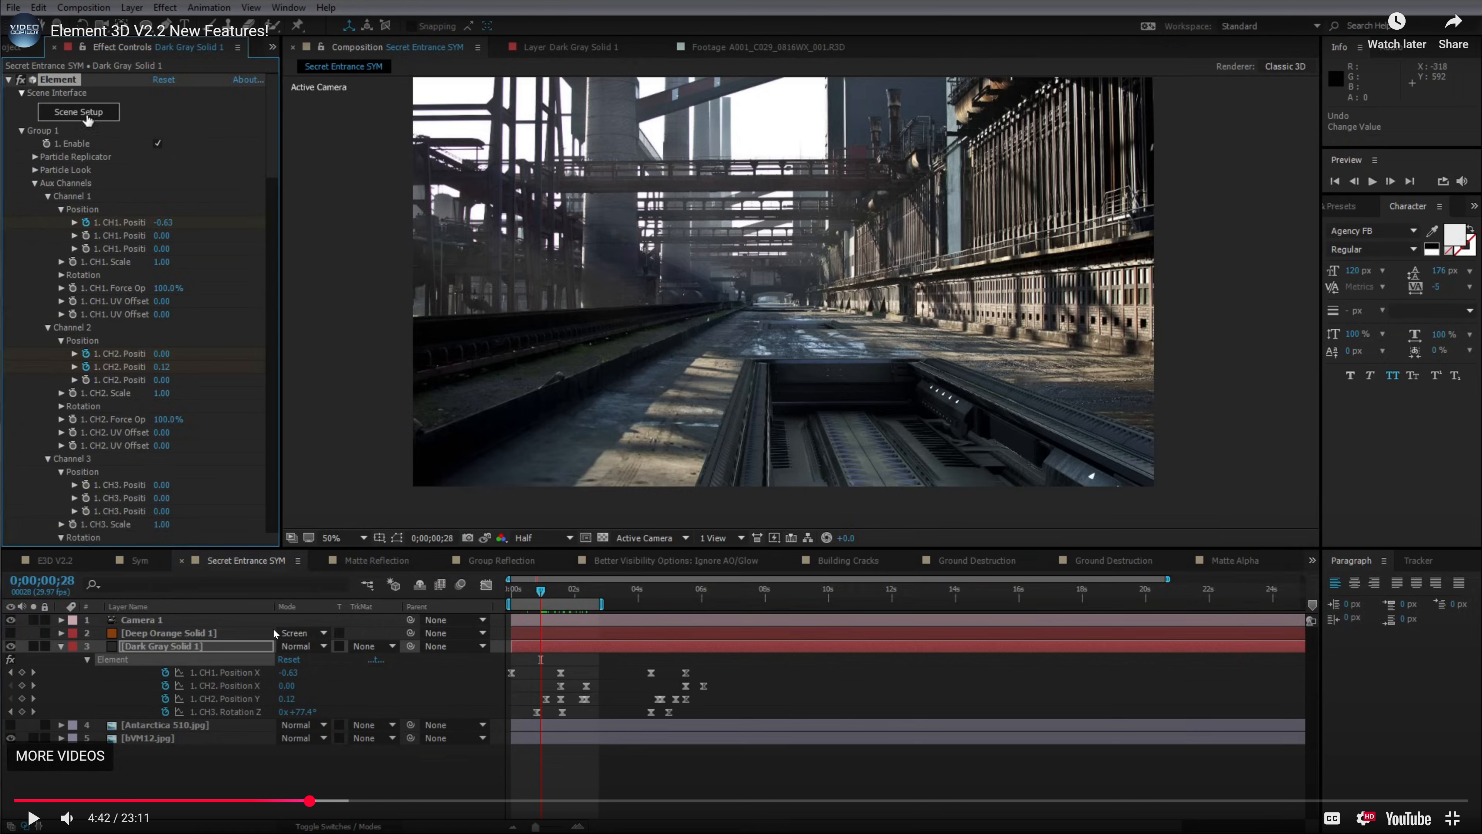
left_click(35, 819)
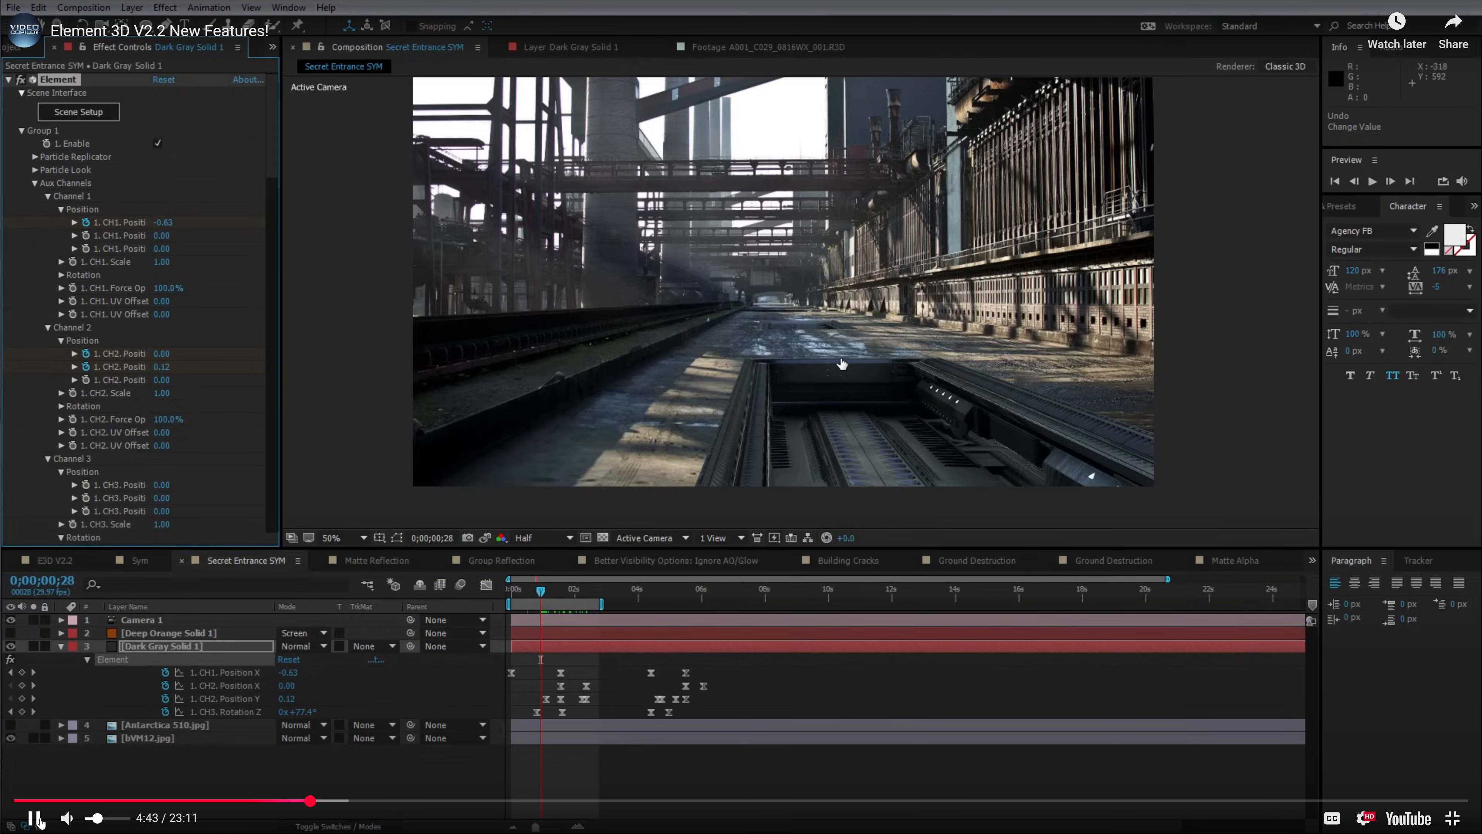
left_click(322, 800)
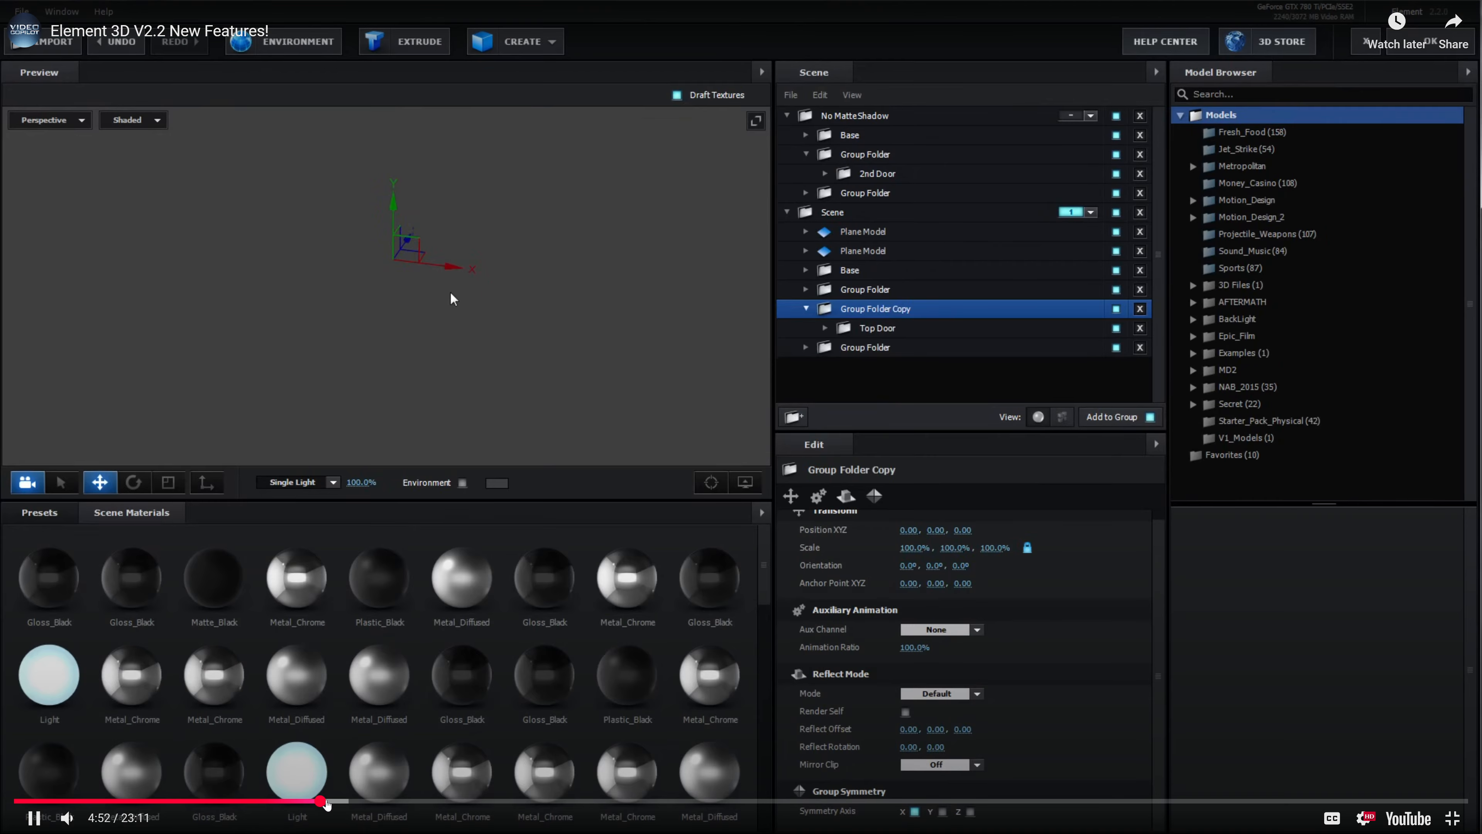
left_click(341, 800)
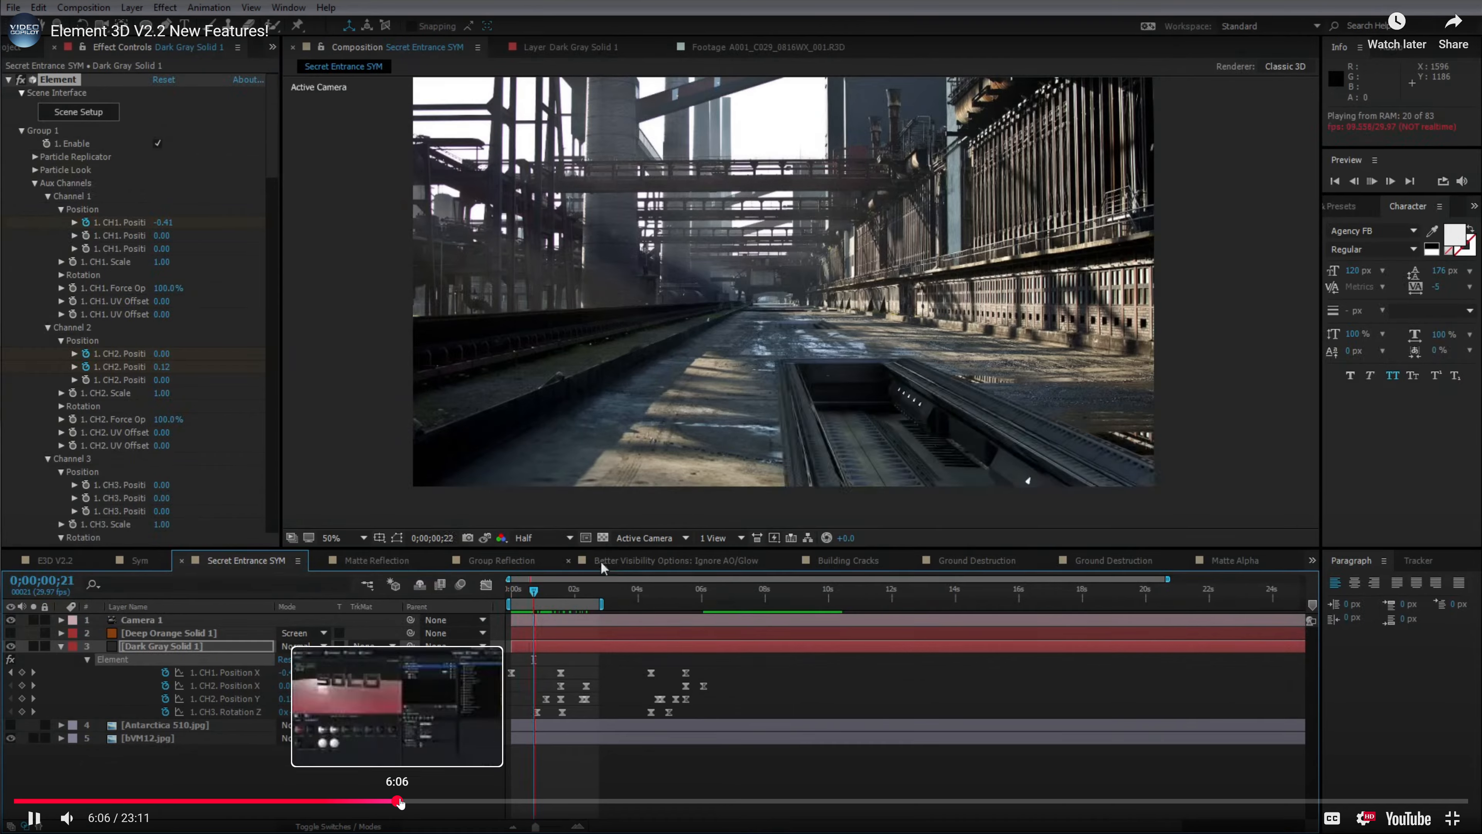
left_click(399, 801)
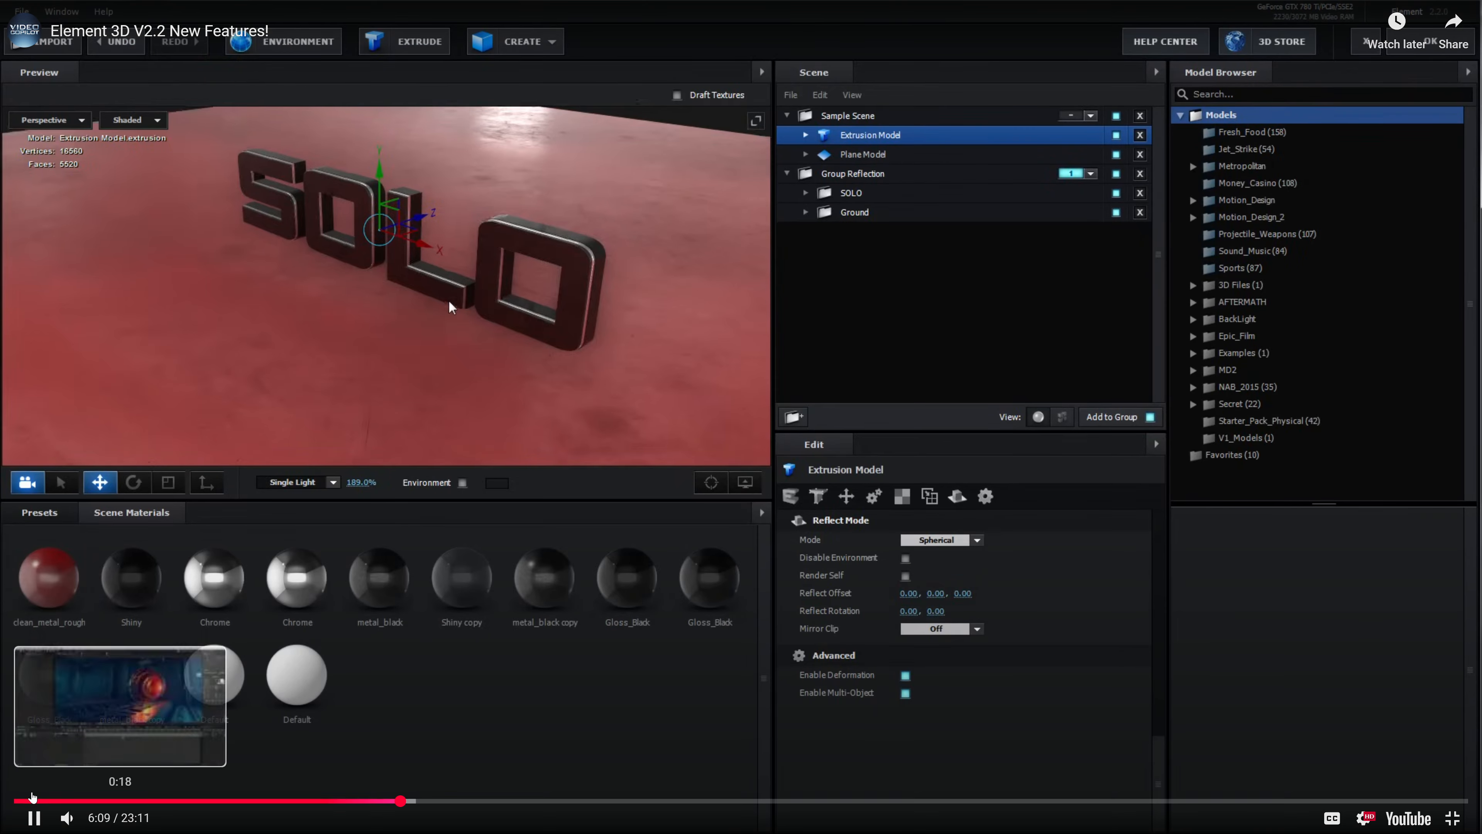
left_click(513, 577)
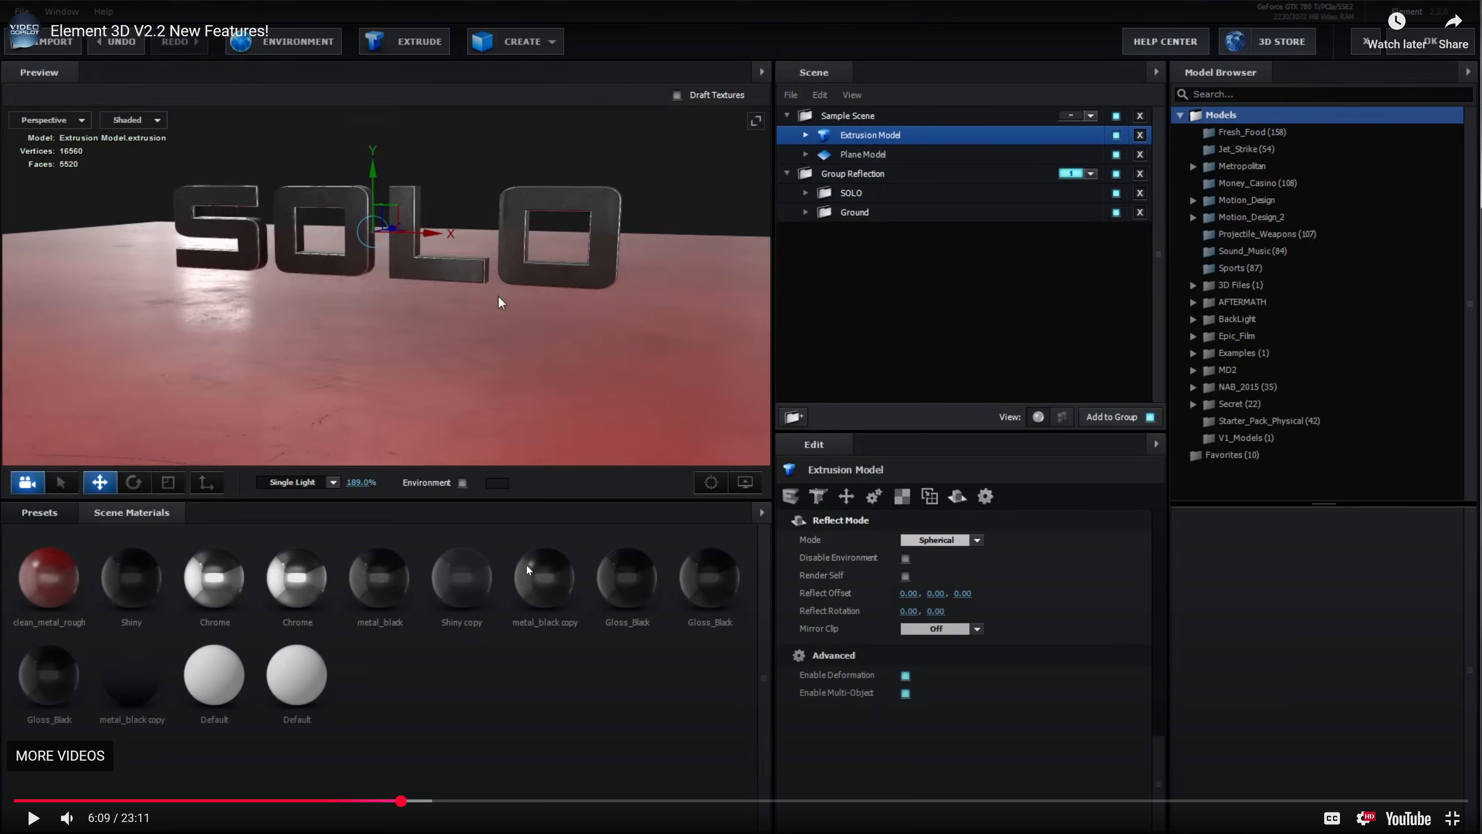
key("Escape")
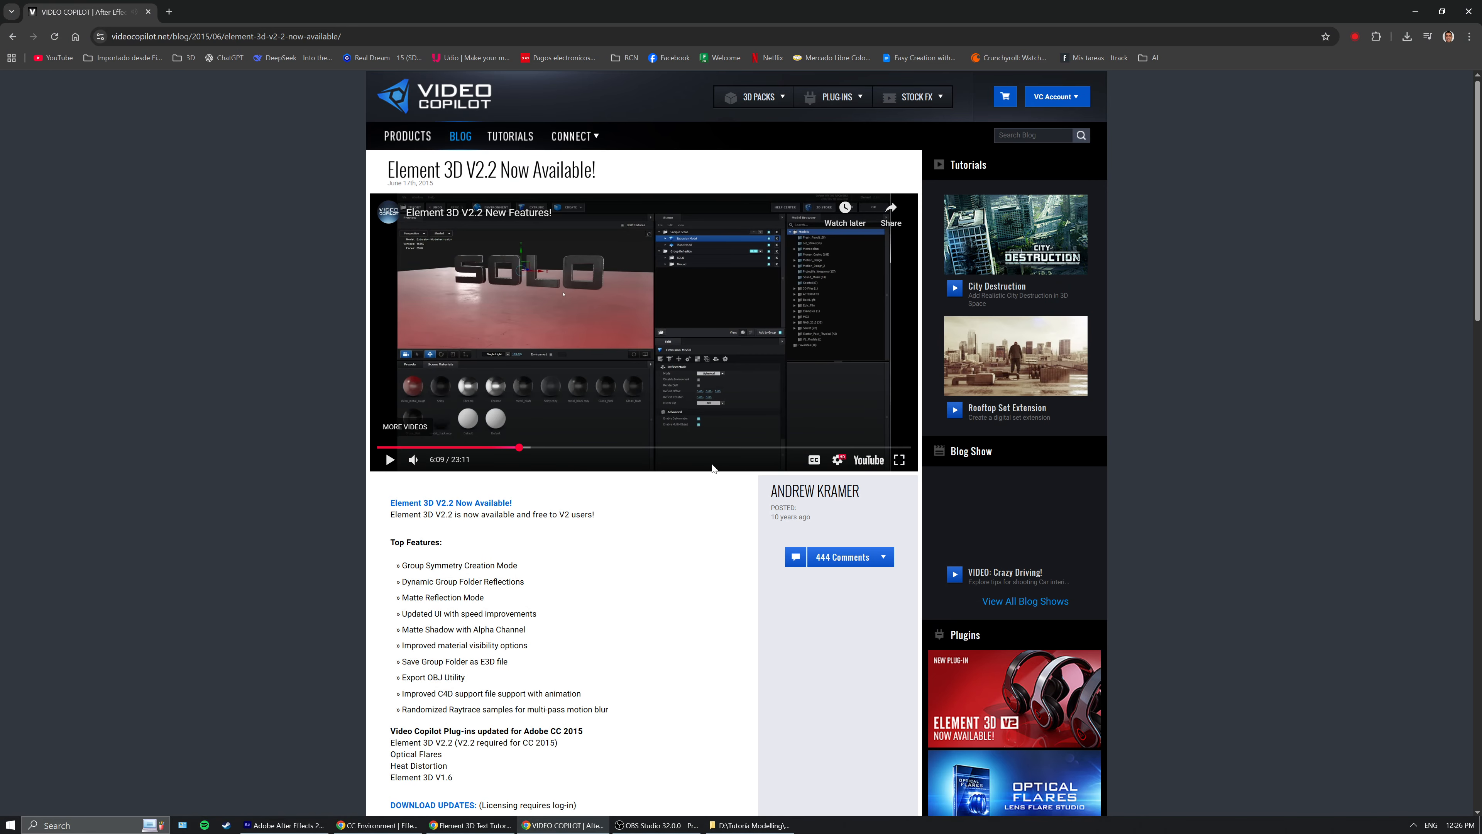
Open the Element 3D V2 product page and look through its top features, 3D object support, bundles and 3D shadows sections.
left_click(1011, 706)
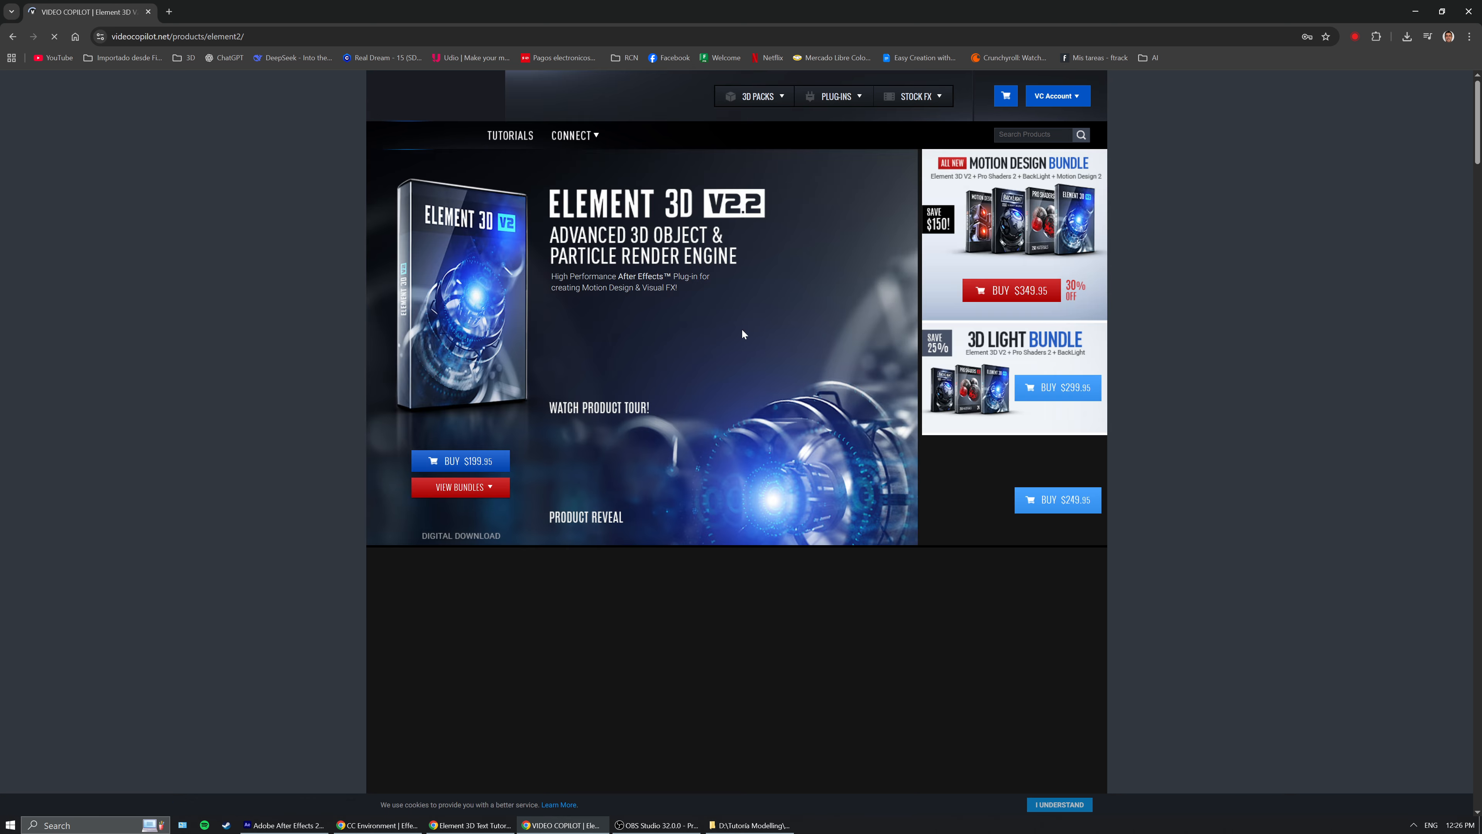
scroll(801, 422, "down", 10)
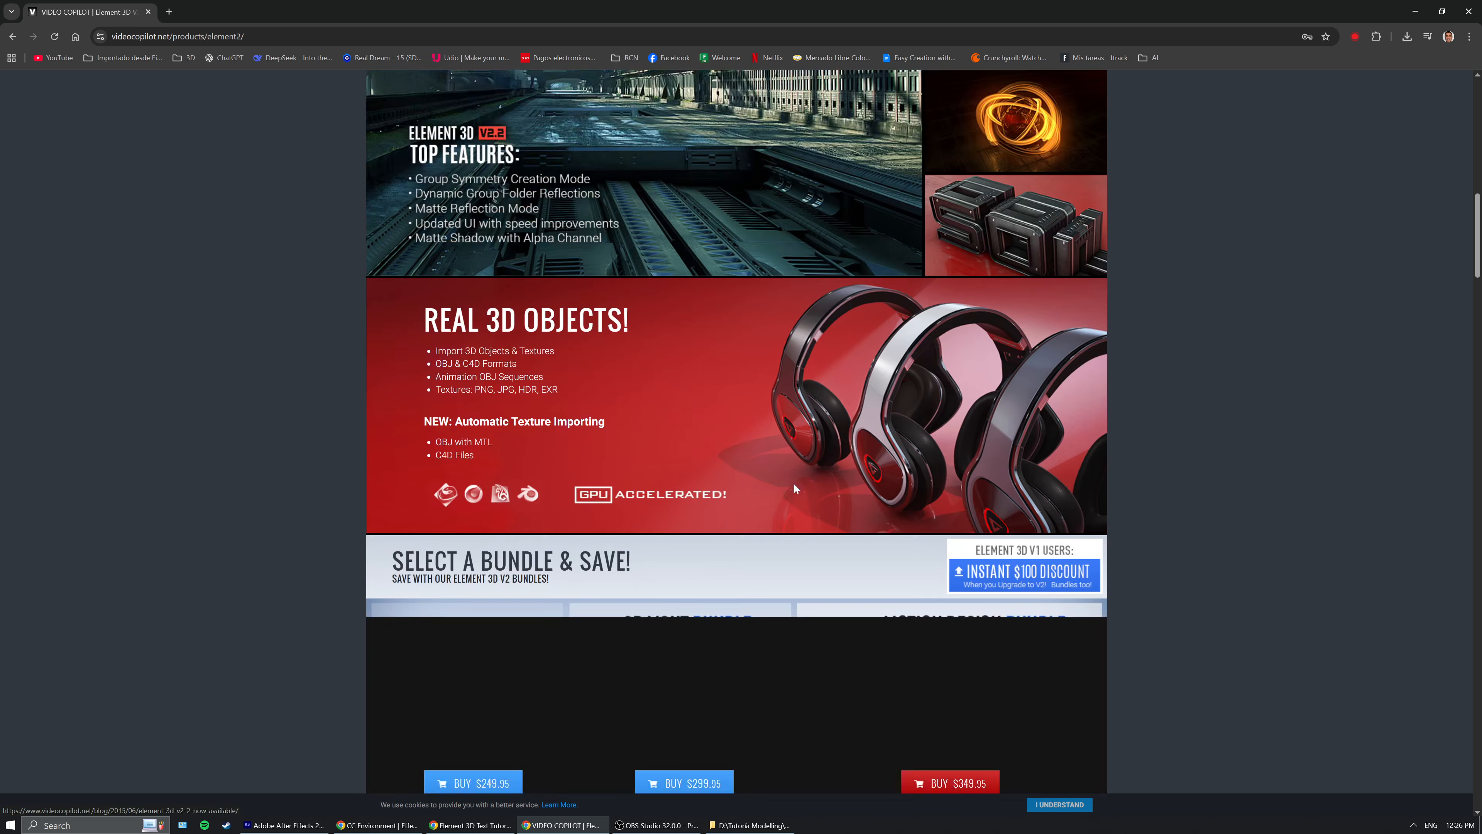
scroll(792, 480, "up", 1)
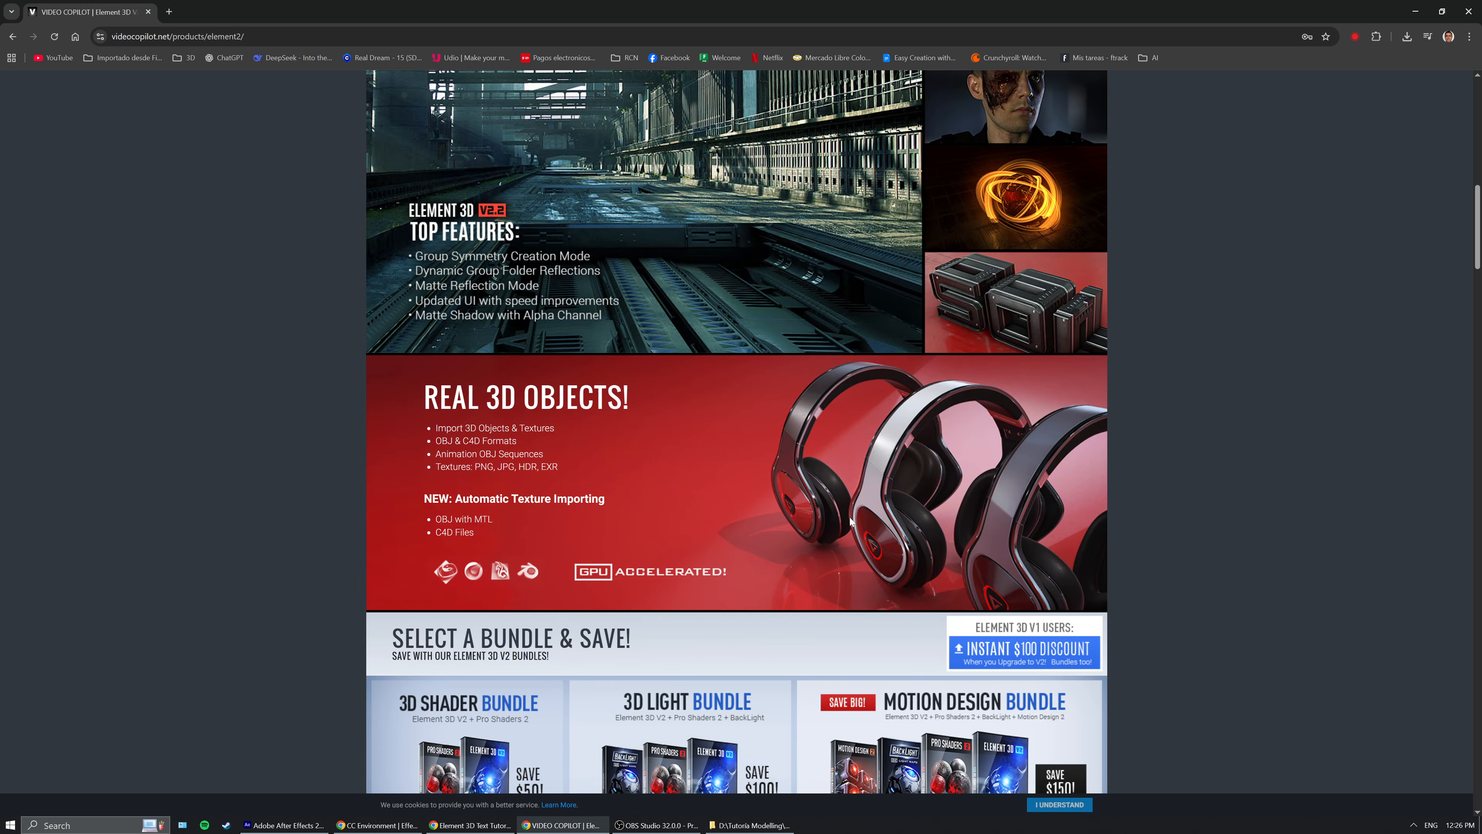
scroll(830, 477, "down", 5)
scroll(852, 497, "up", 4)
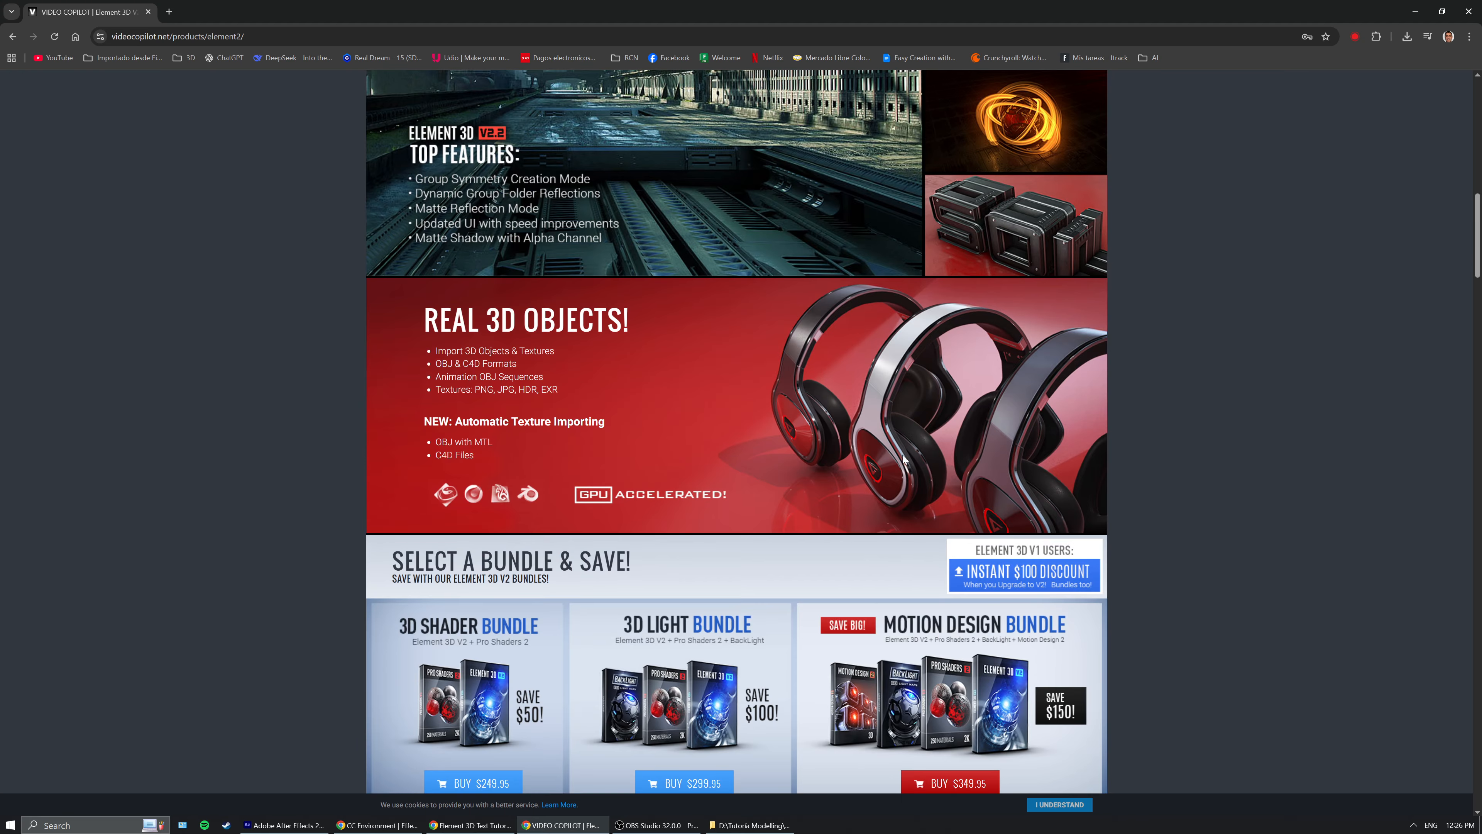
right_click(915, 468)
left_click(687, 473)
scroll(933, 488, "up", 5)
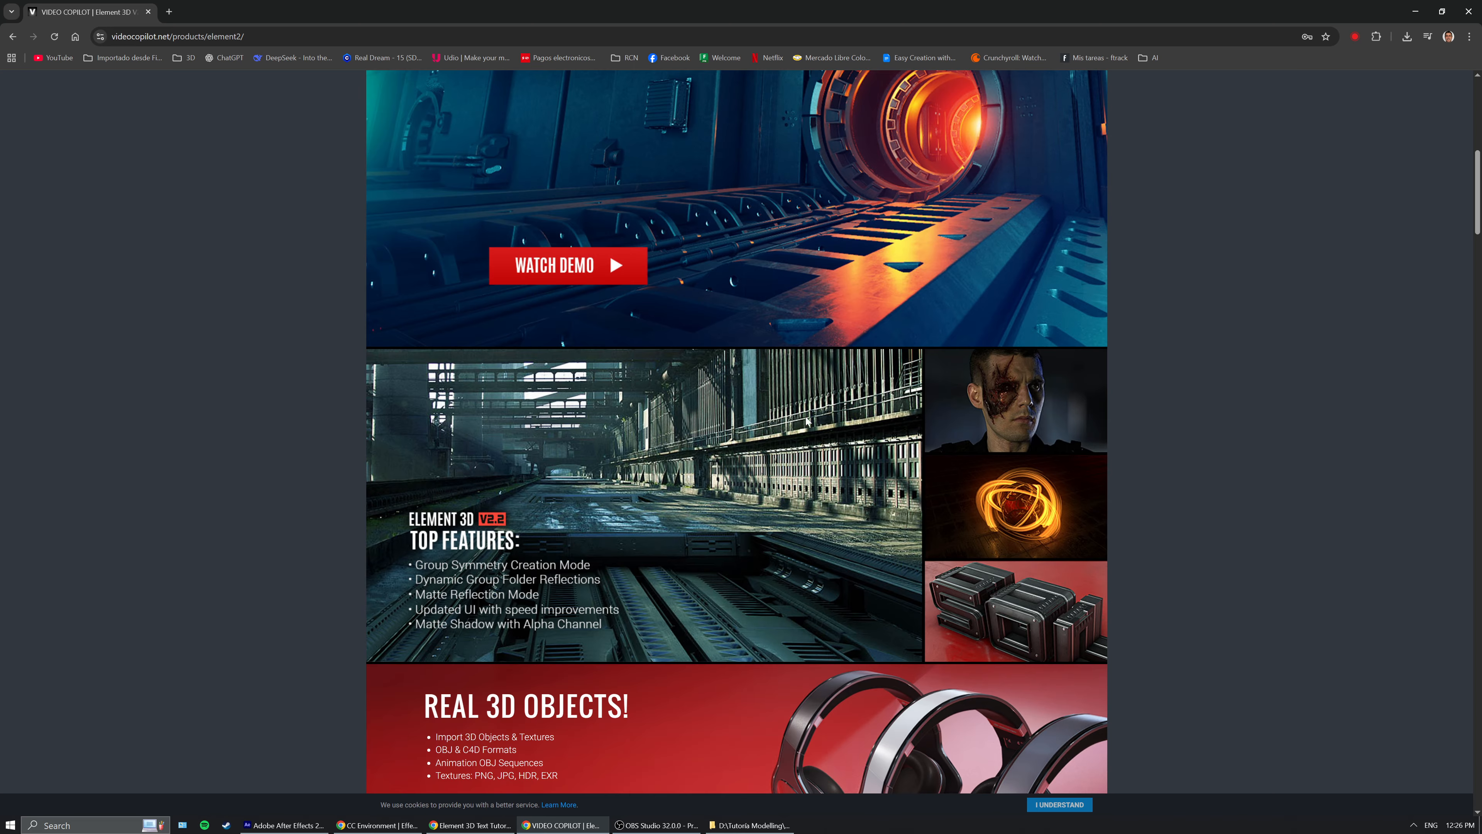
scroll(908, 495, "down", 4)
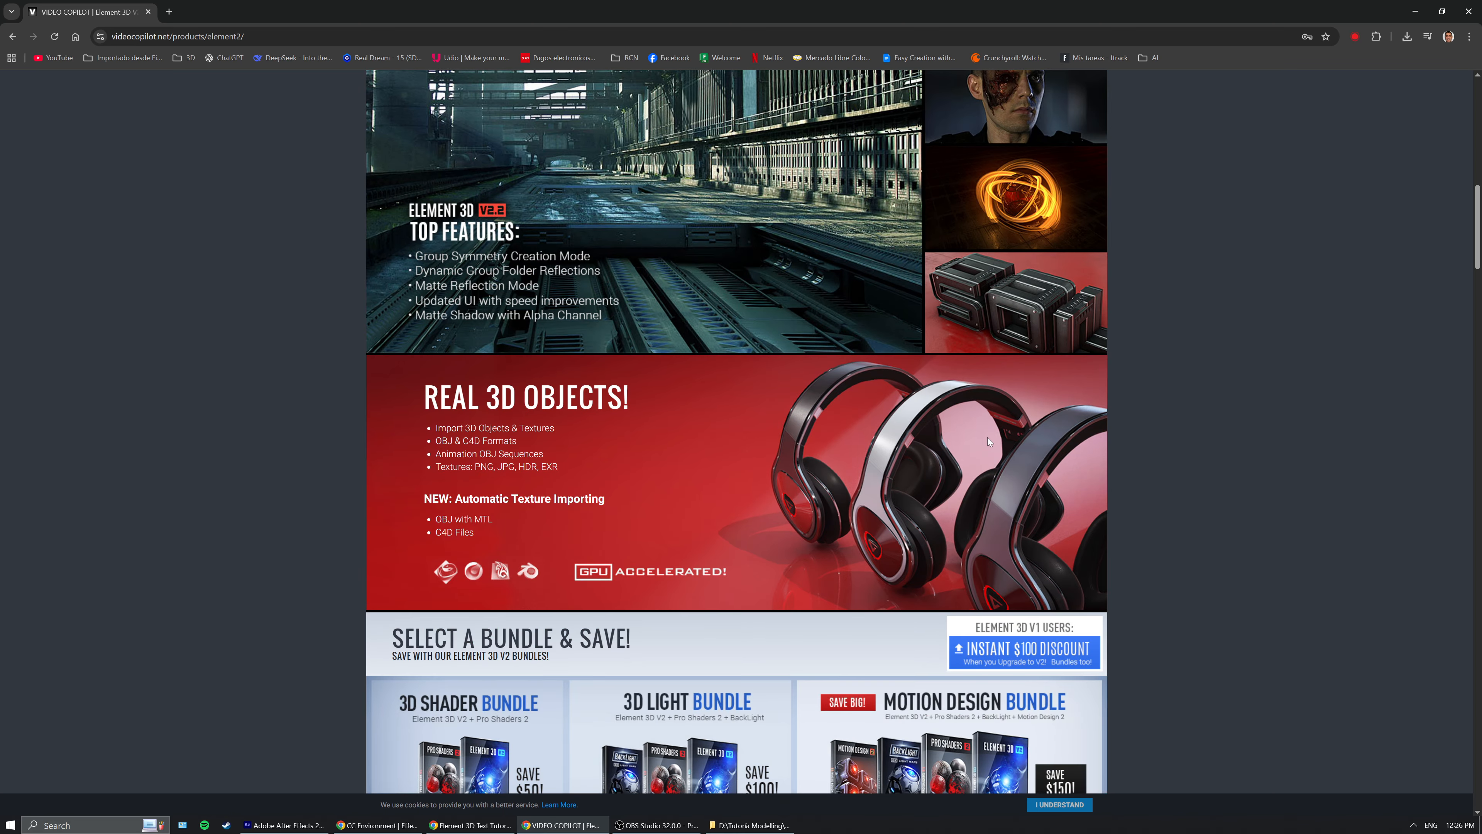
scroll(1047, 279, "down", 13)
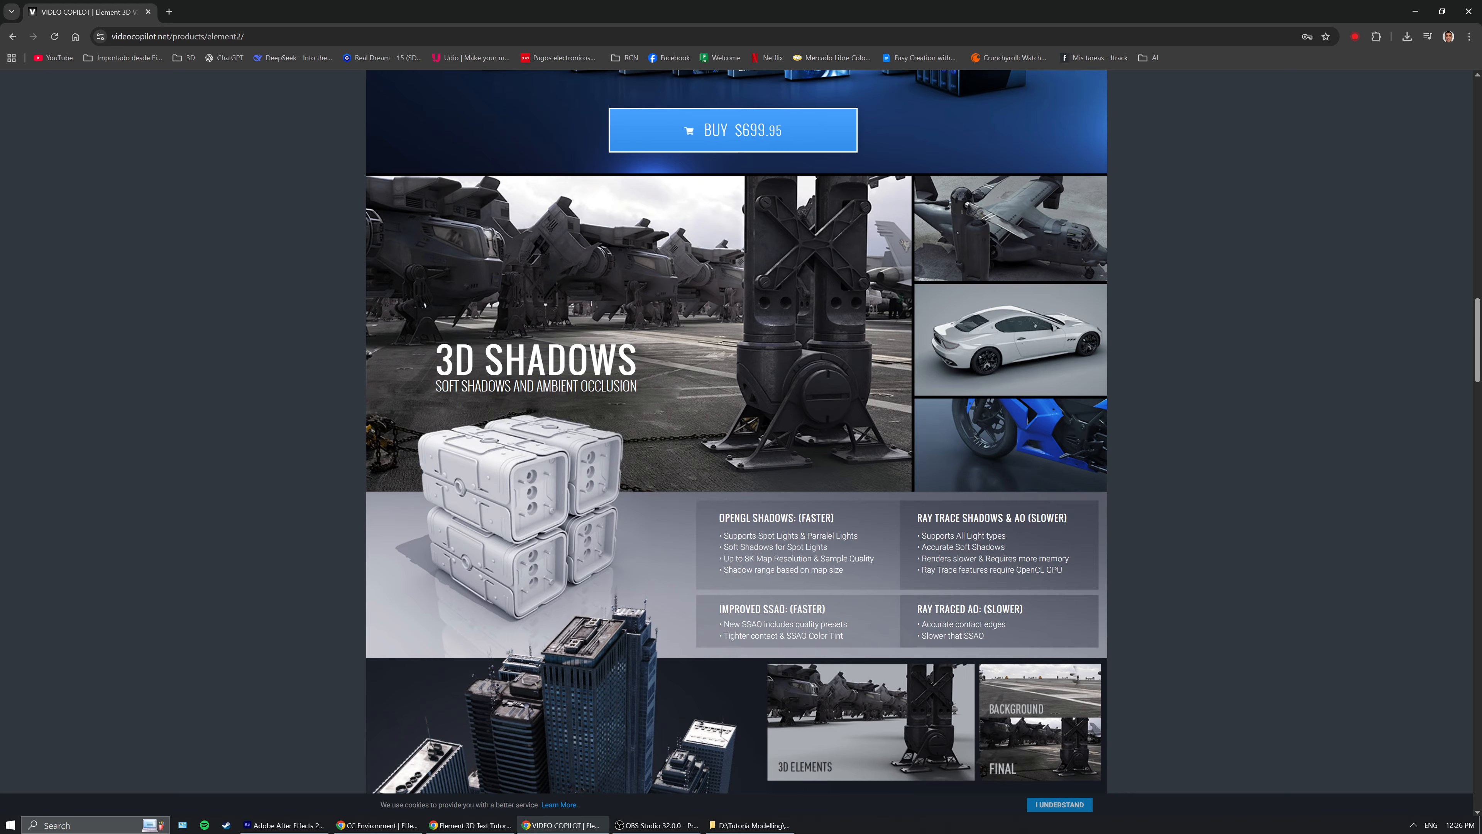
Look through the product page's shadow casting, Motion Design 2, noise and deform, bend and twist, physical shaders and bevel sections.
scroll(486, 634, "down", 8)
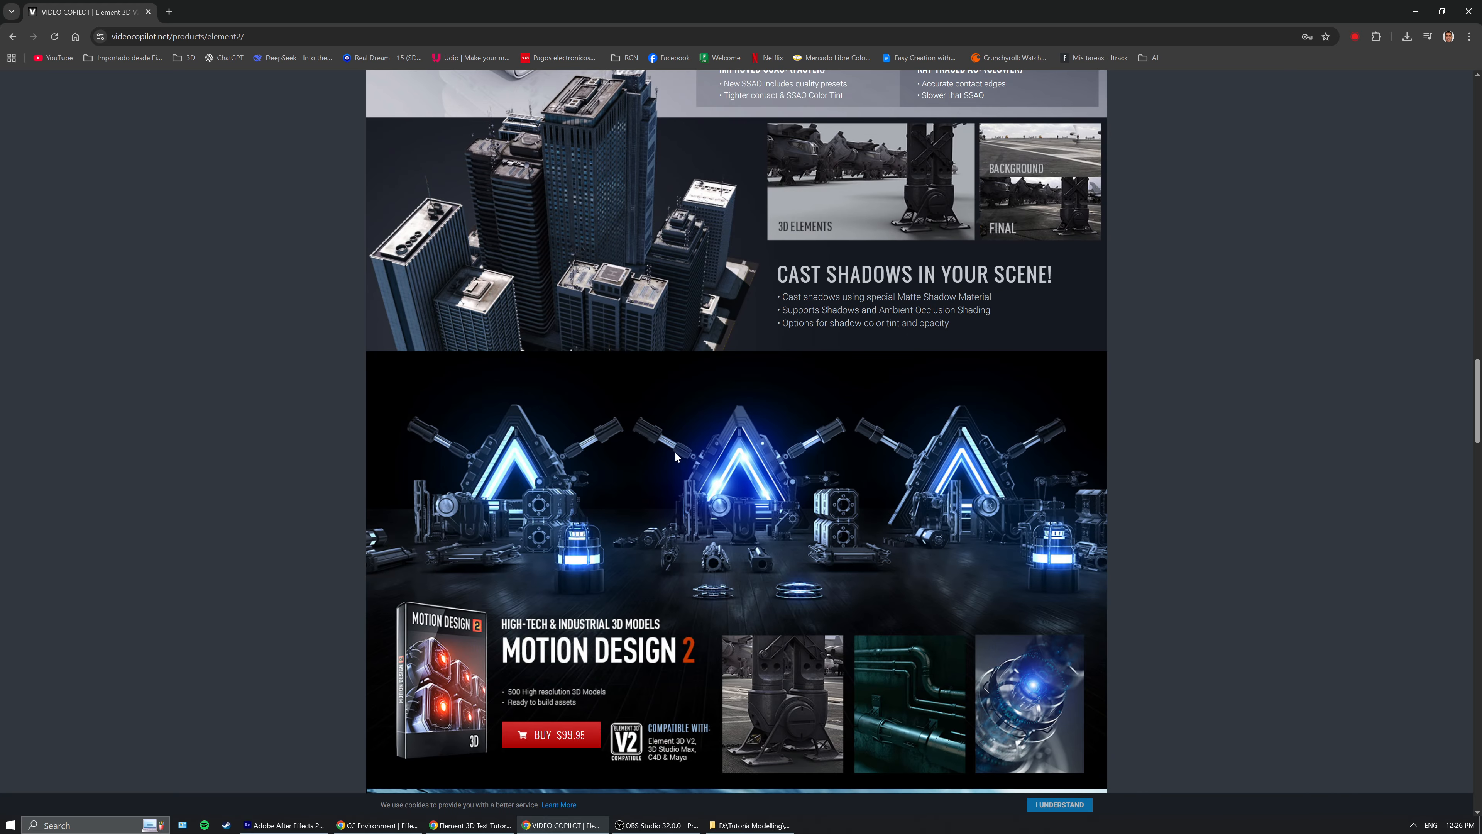
scroll(514, 545, "up", 4)
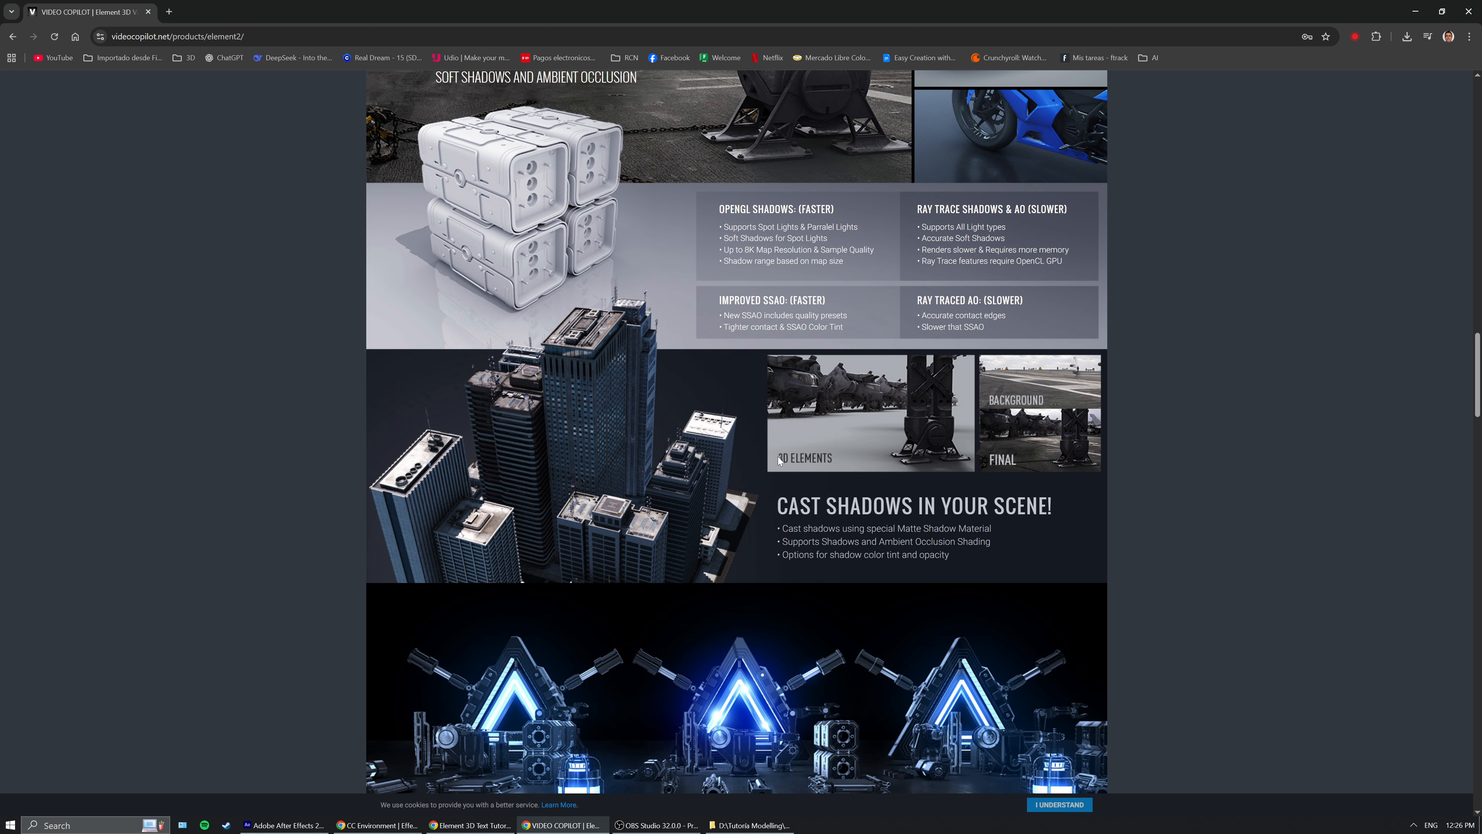
scroll(779, 460, "down", 4)
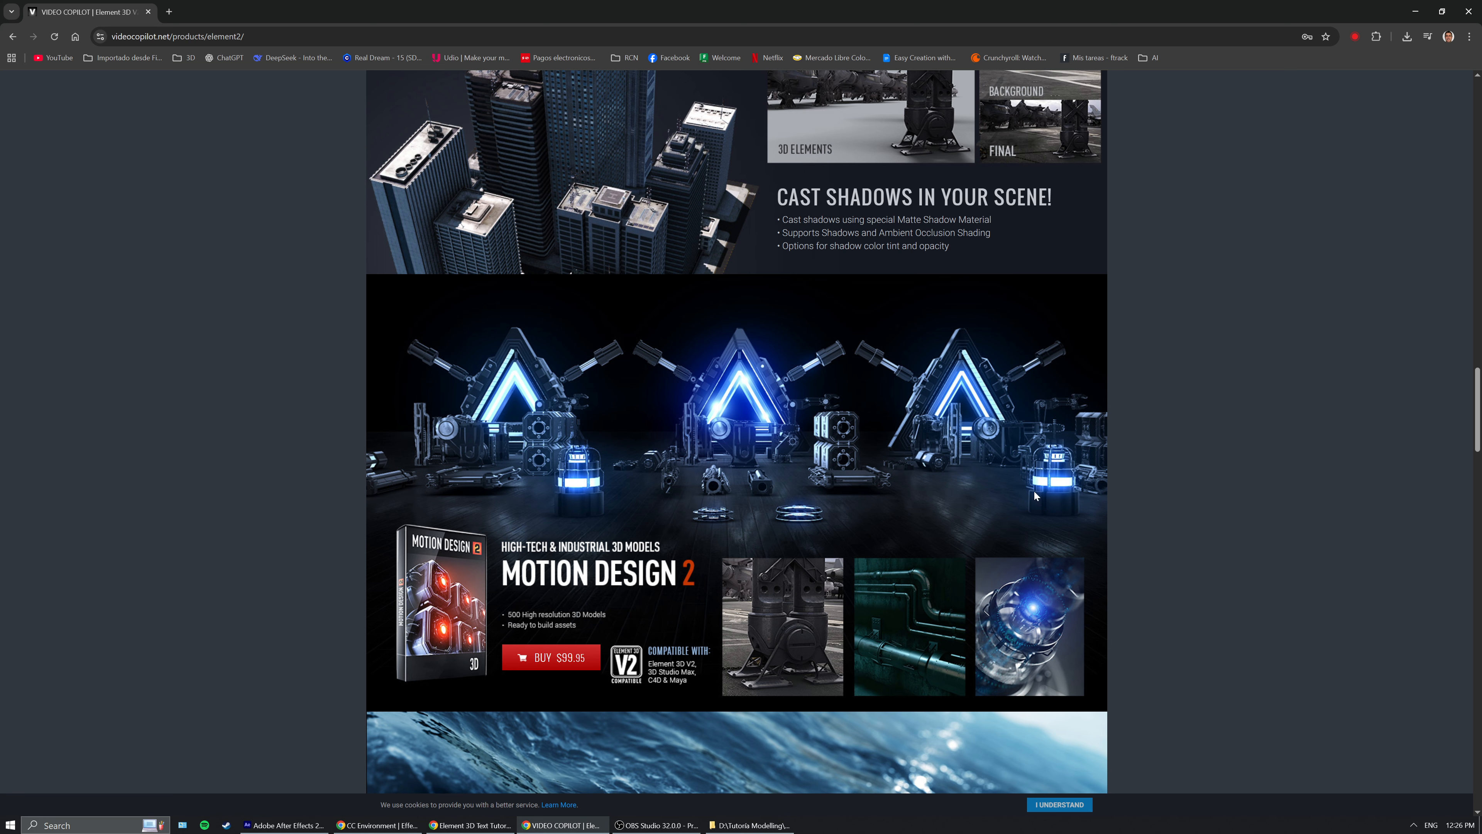
scroll(1035, 495, "down", 8)
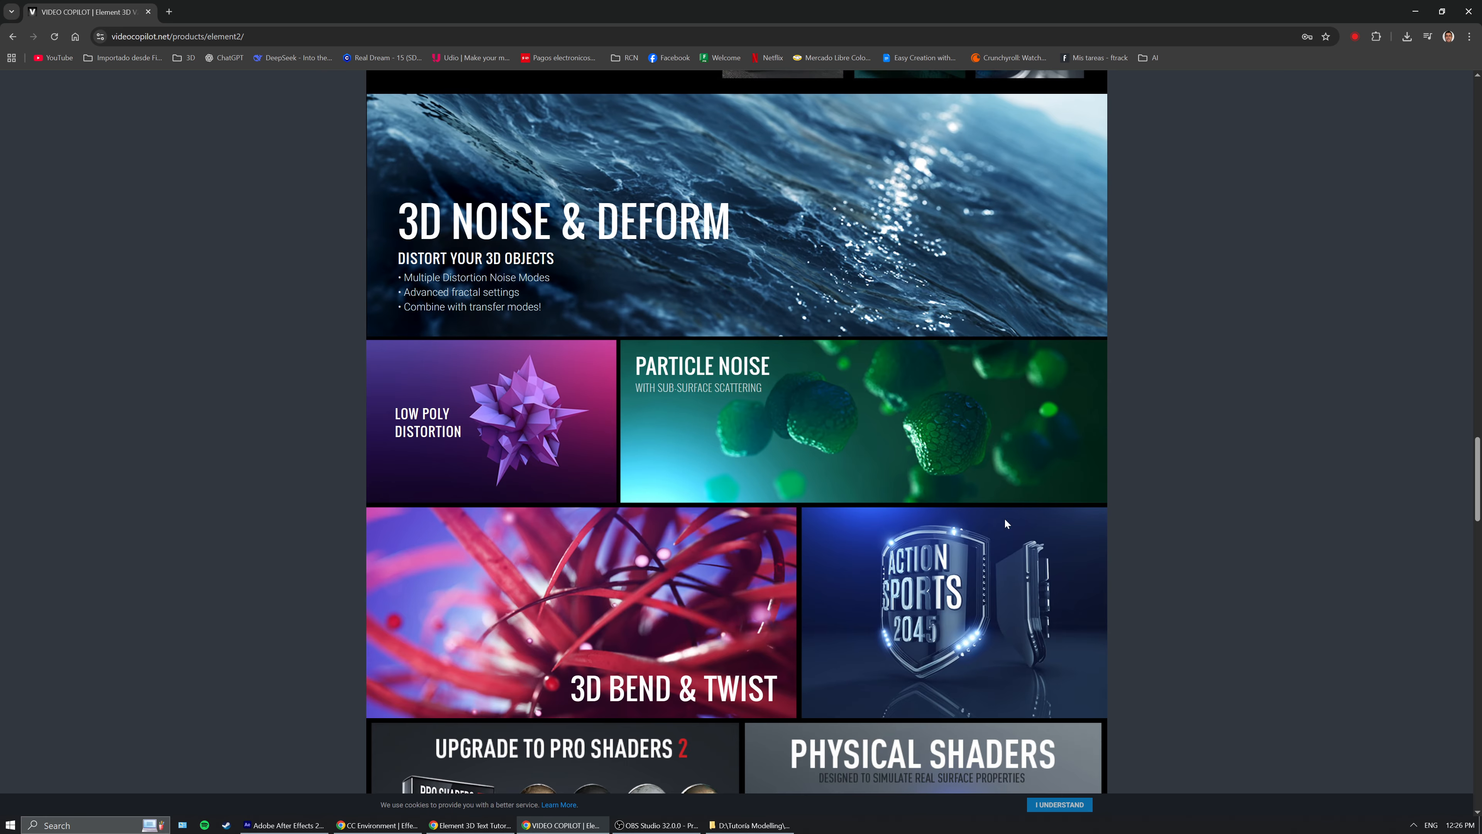
scroll(1004, 518, "down", 5)
scroll(901, 494, "up", 5)
scroll(907, 465, "down", 12)
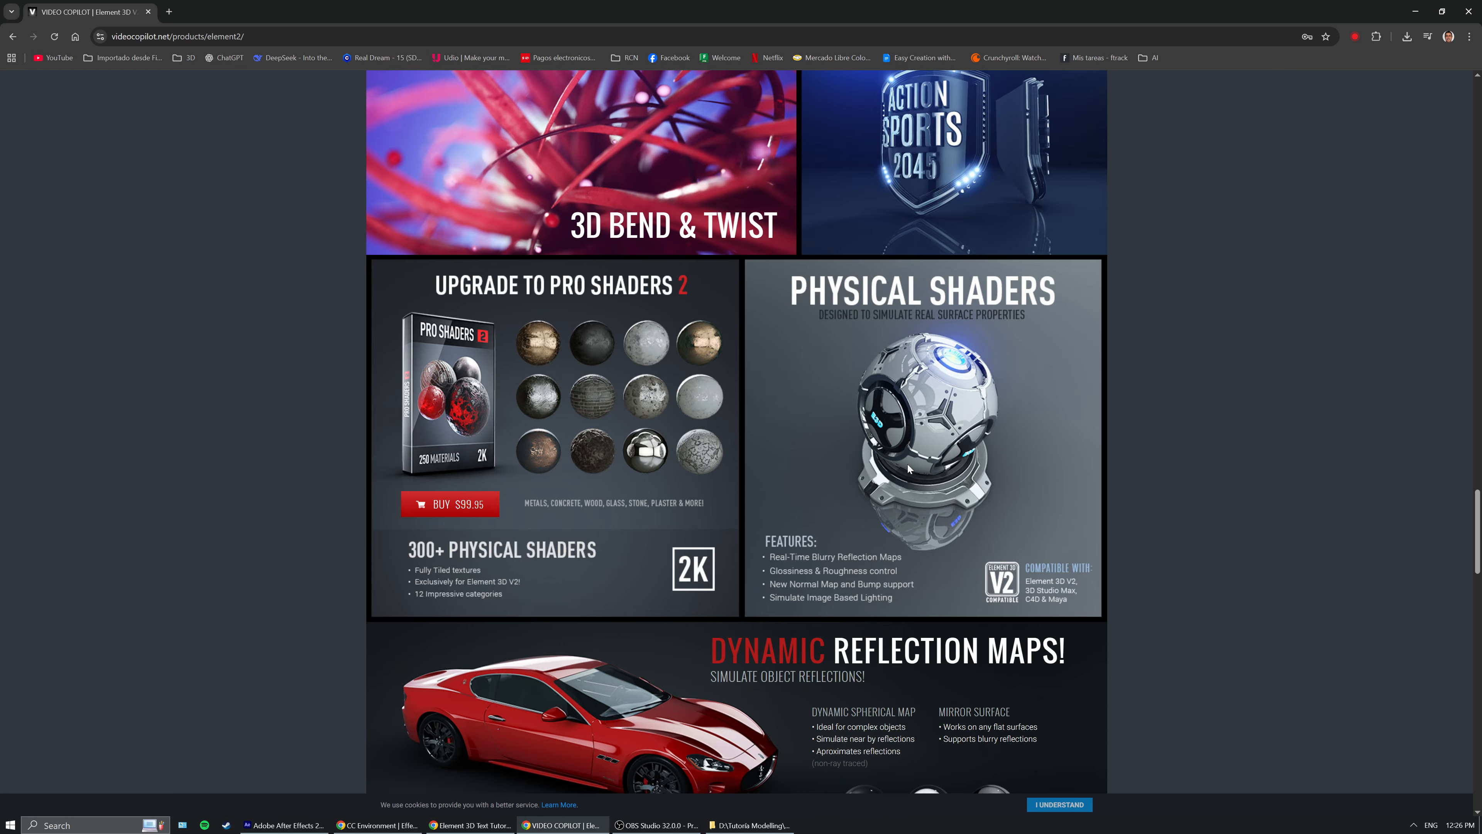
scroll(937, 364, "up", 8)
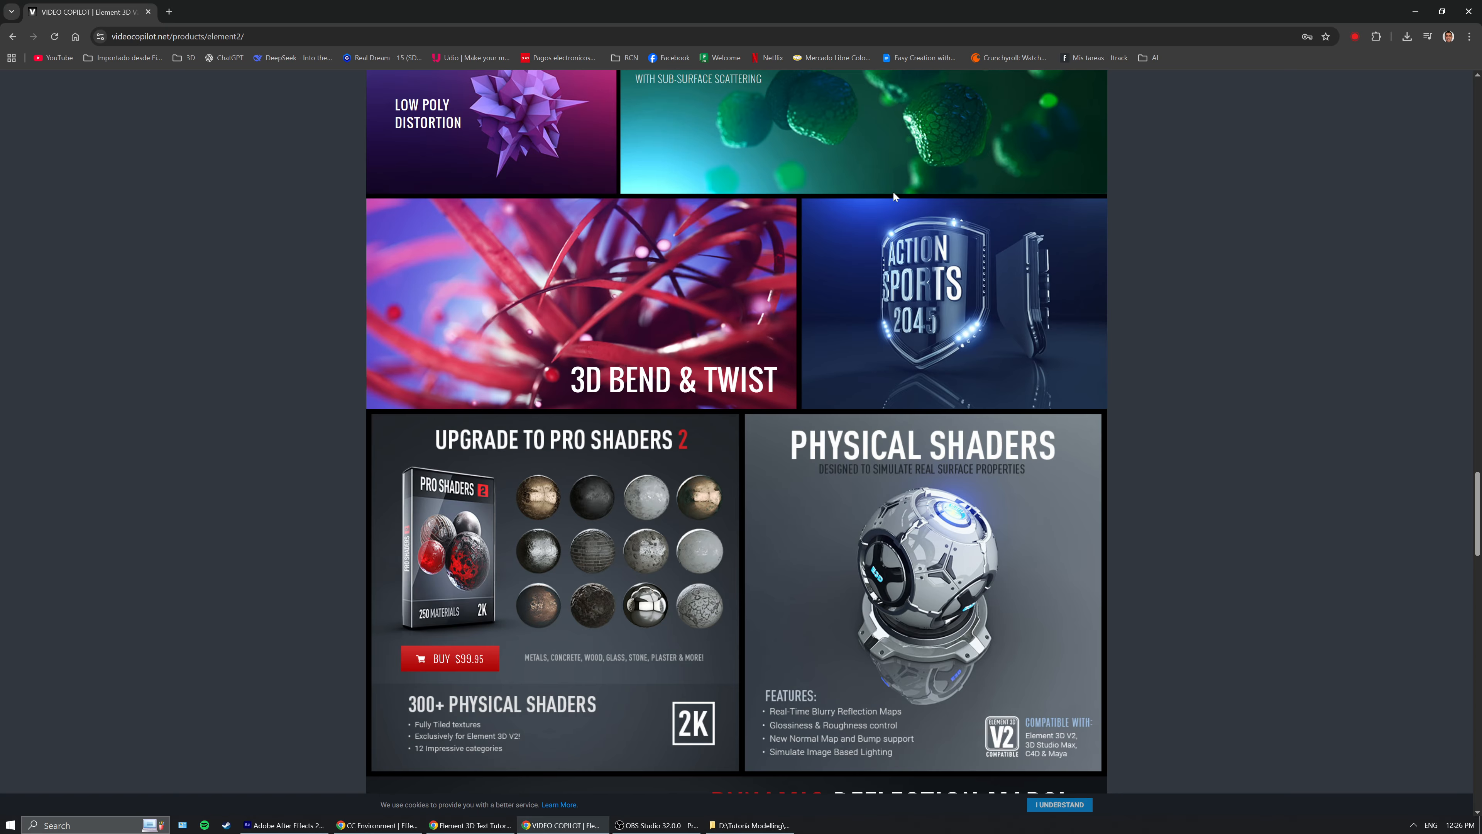
scroll(894, 193, "up", 2)
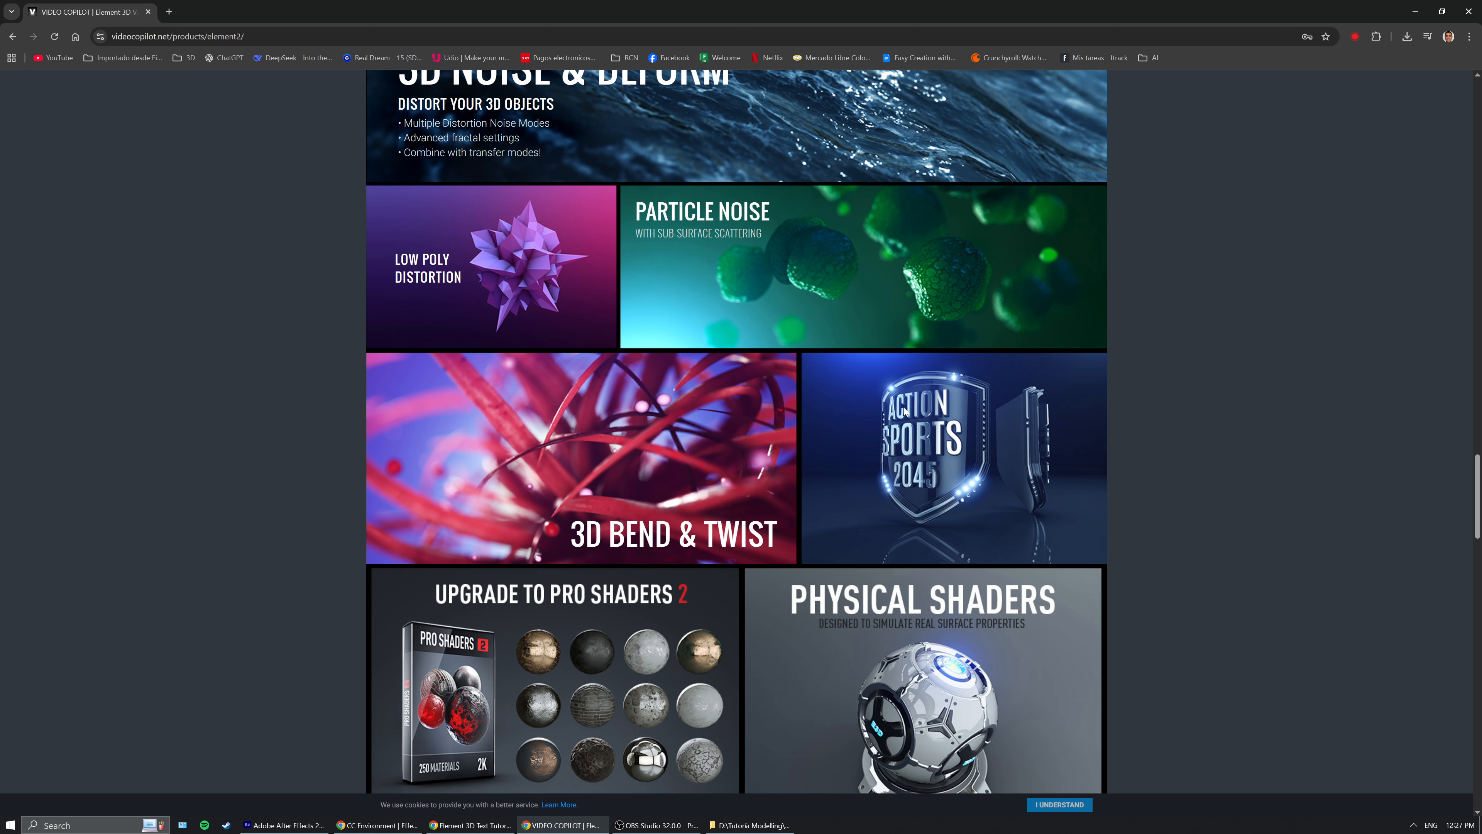
scroll(837, 447, "down", 13)
scroll(835, 448, "down", 3)
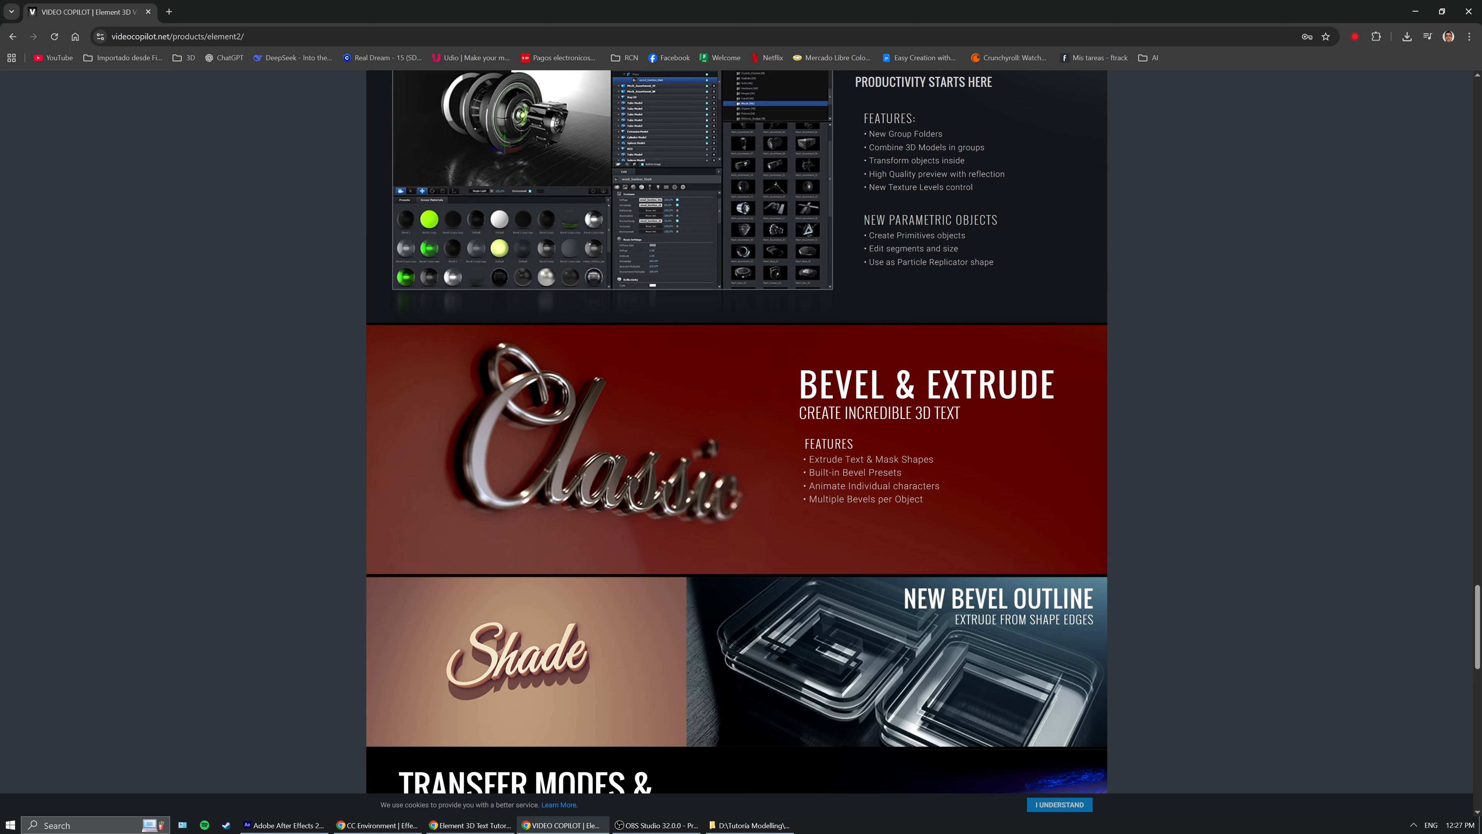
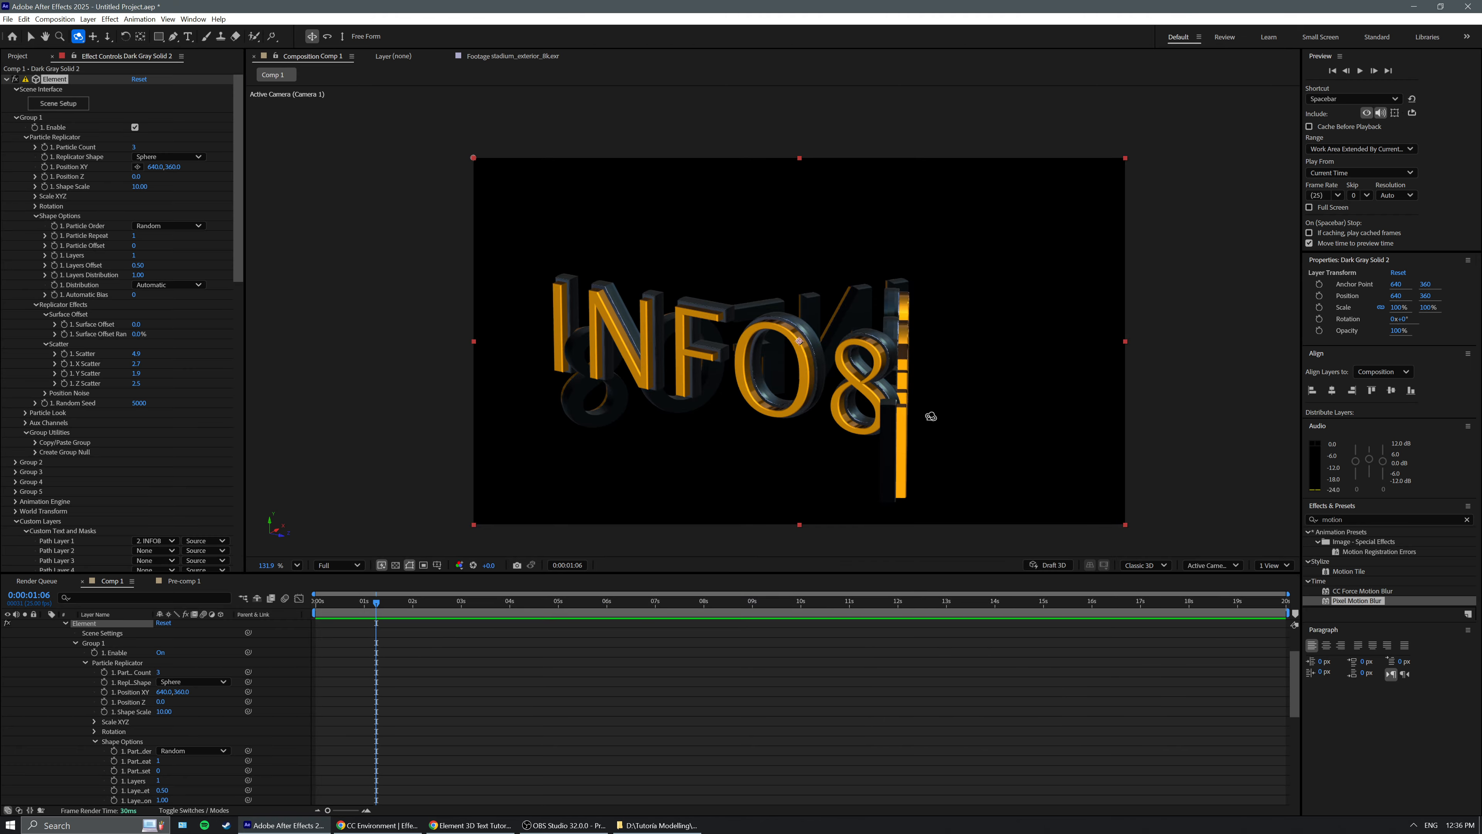
Quit After Effects without saving the project, restart After Effects 2025 and dismiss its home screen.
left_click(1465, 8)
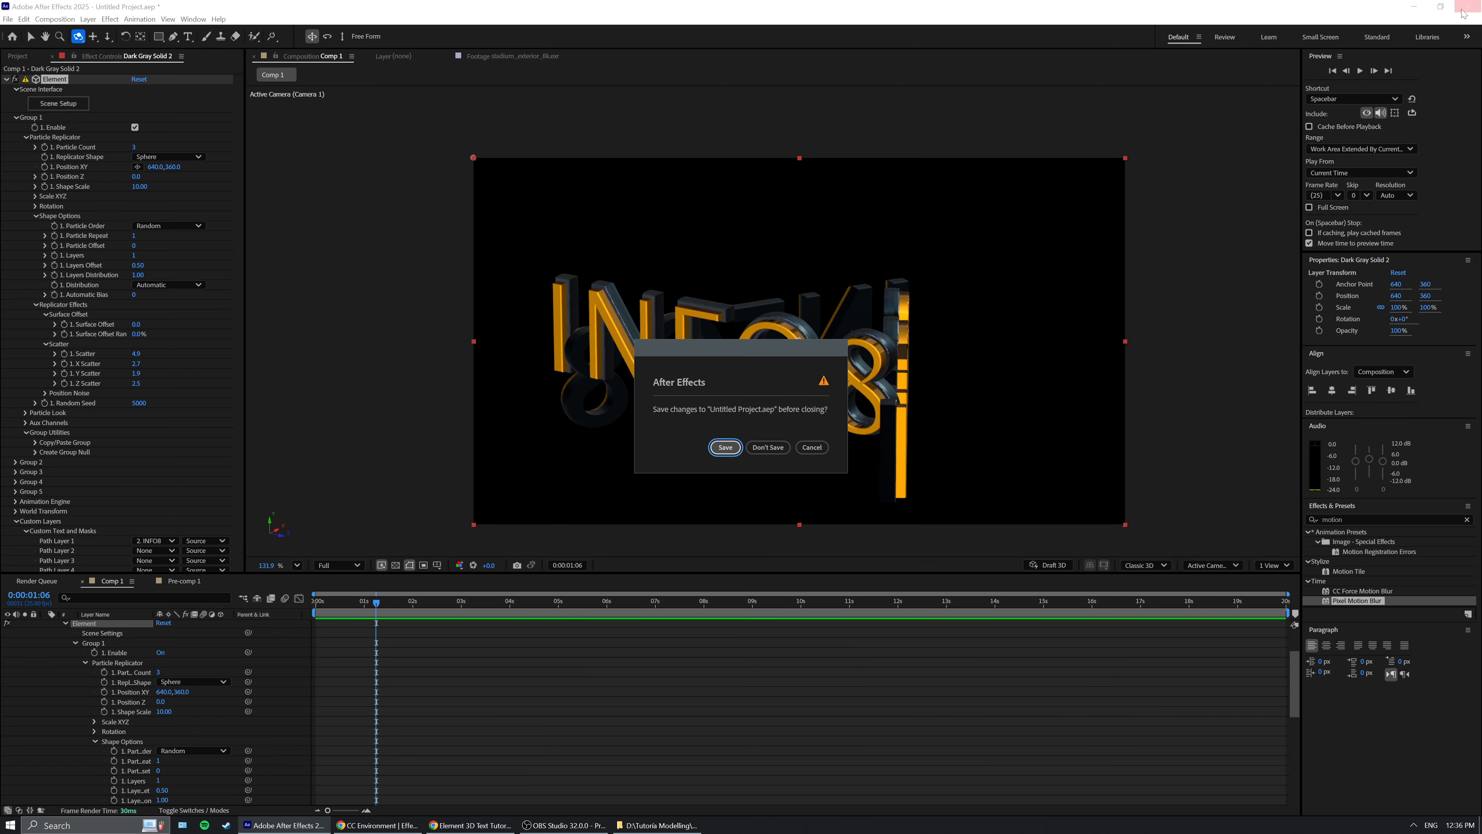
left_click(768, 448)
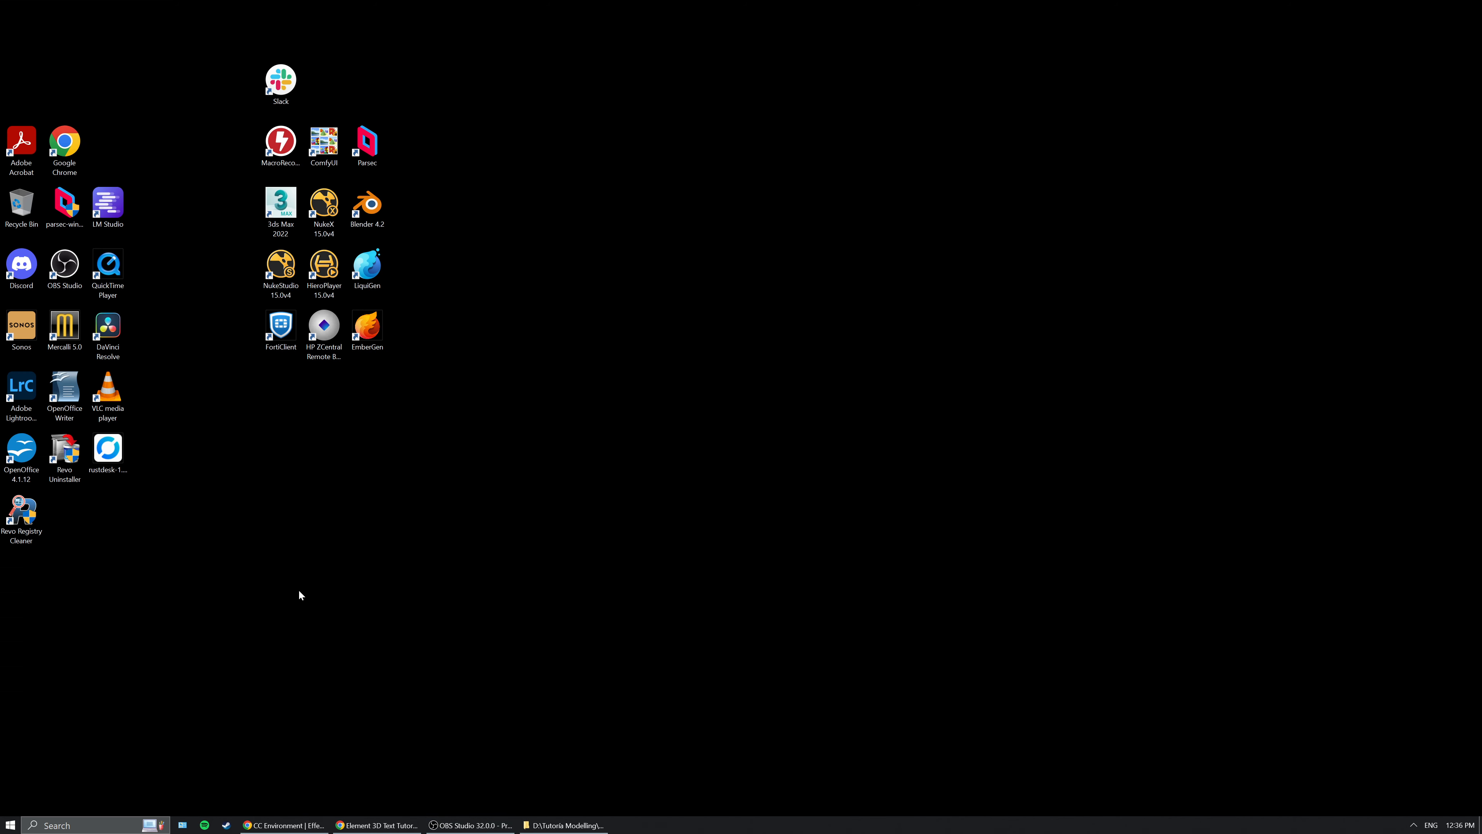
left_click(11, 825)
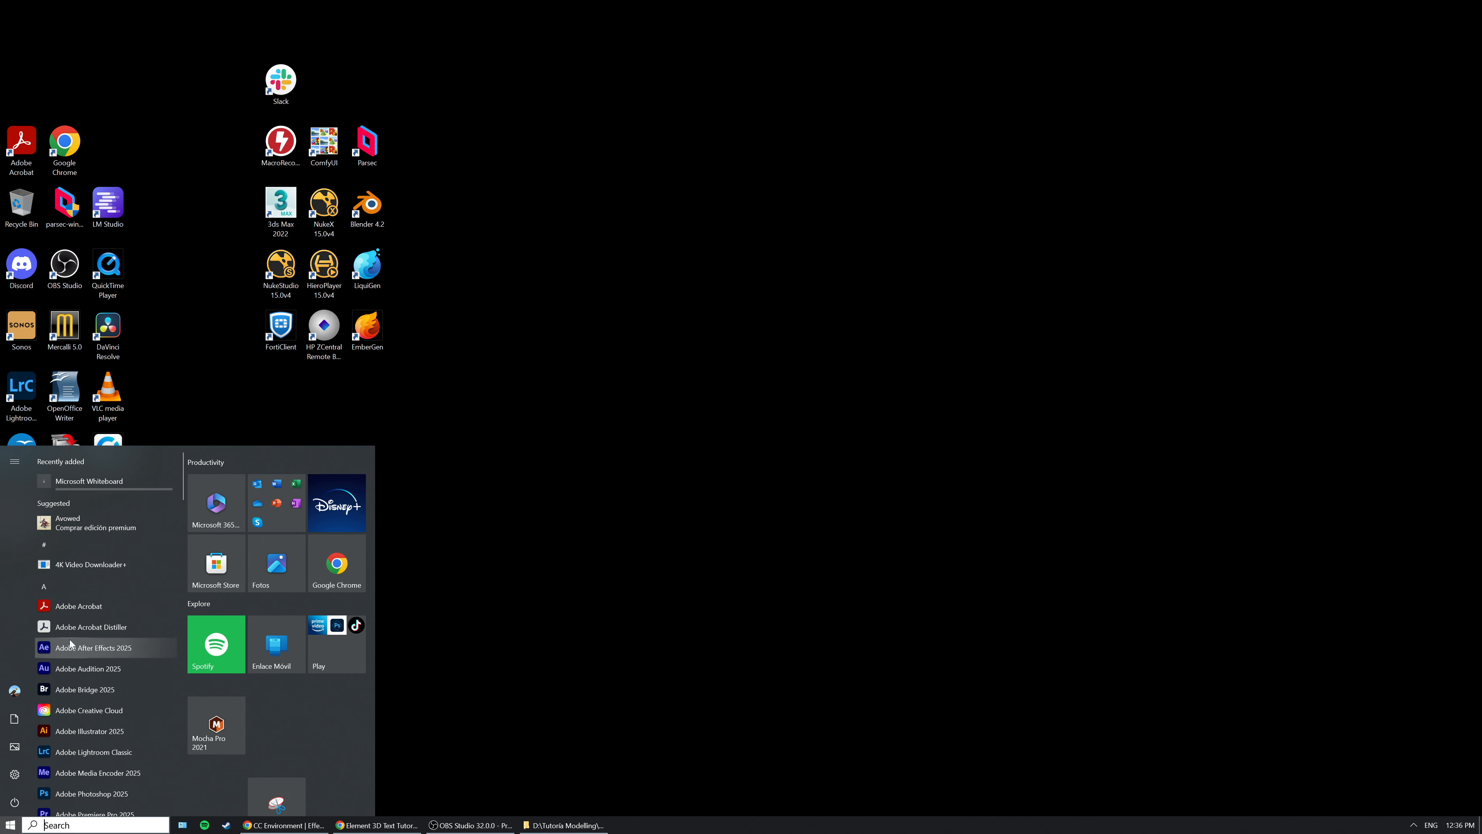
left_click(85, 657)
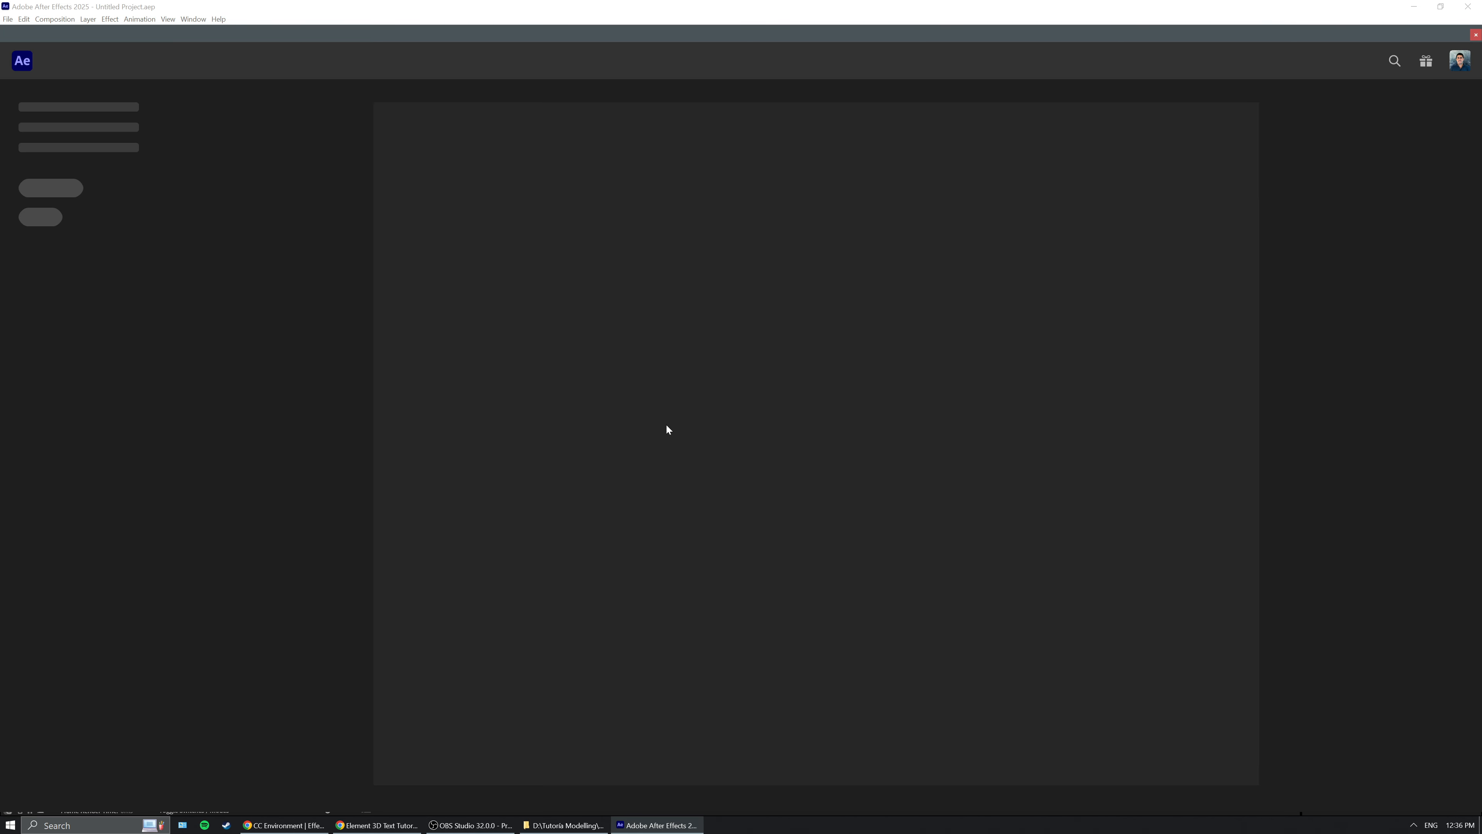
key("Escape")
Create a 1280x720, 25 fps composition lasting 20 seconds and add a comp-sized dark gray solid to it.
key("ctrl+n")
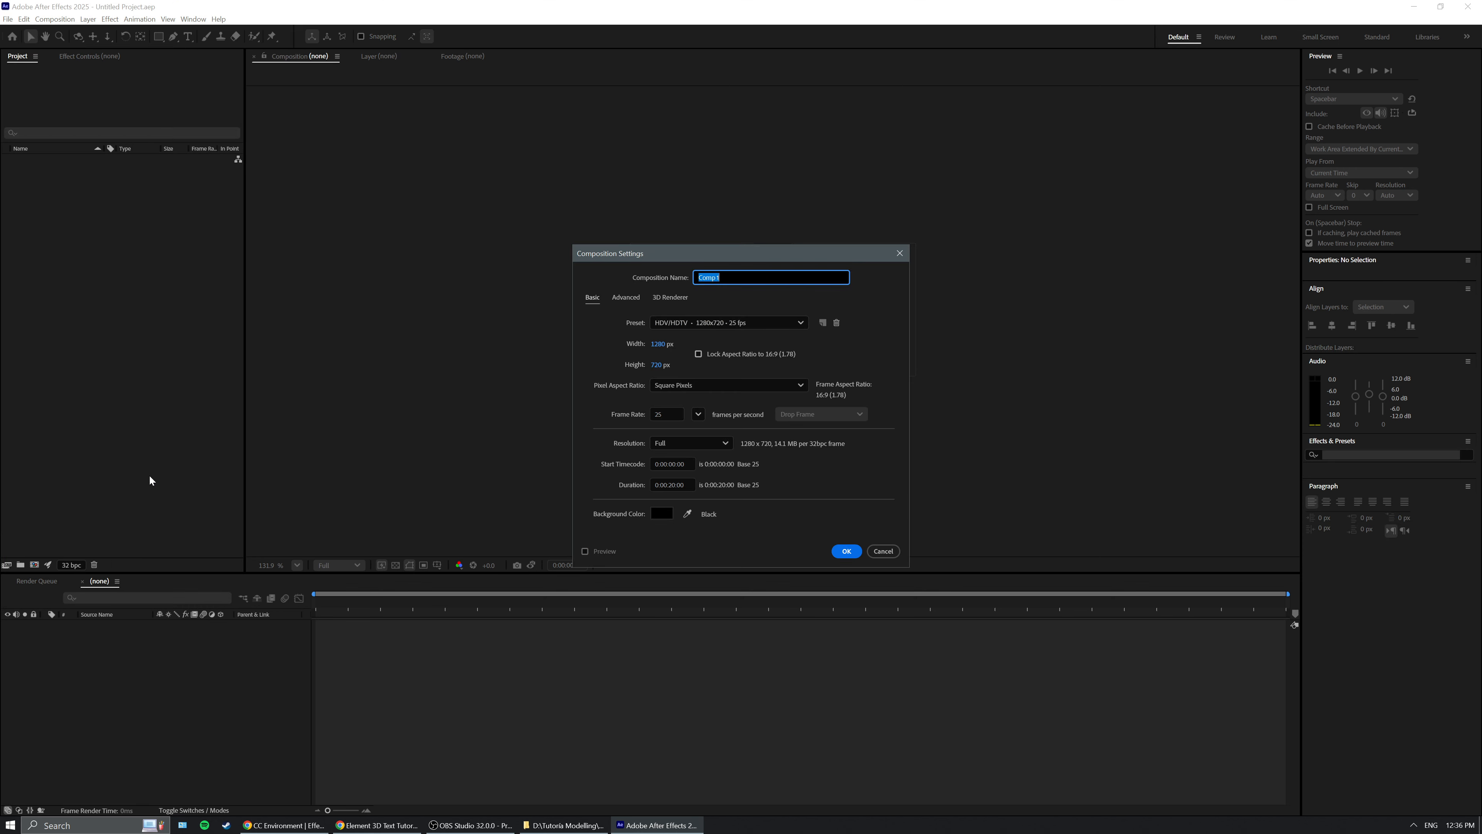
left_click(846, 551)
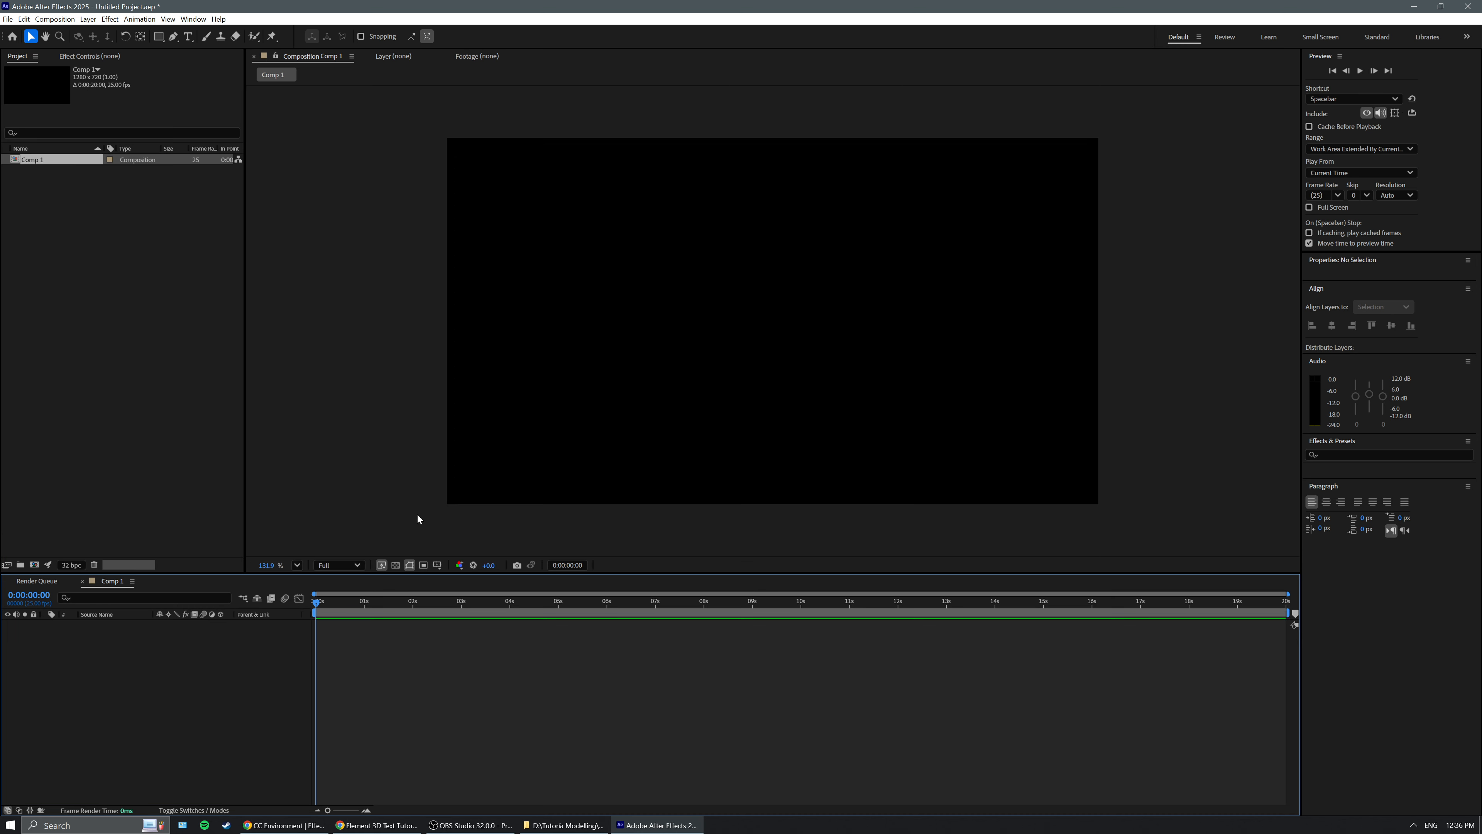
right_click(159, 630)
mouse_move(193, 642)
left_click(315, 662)
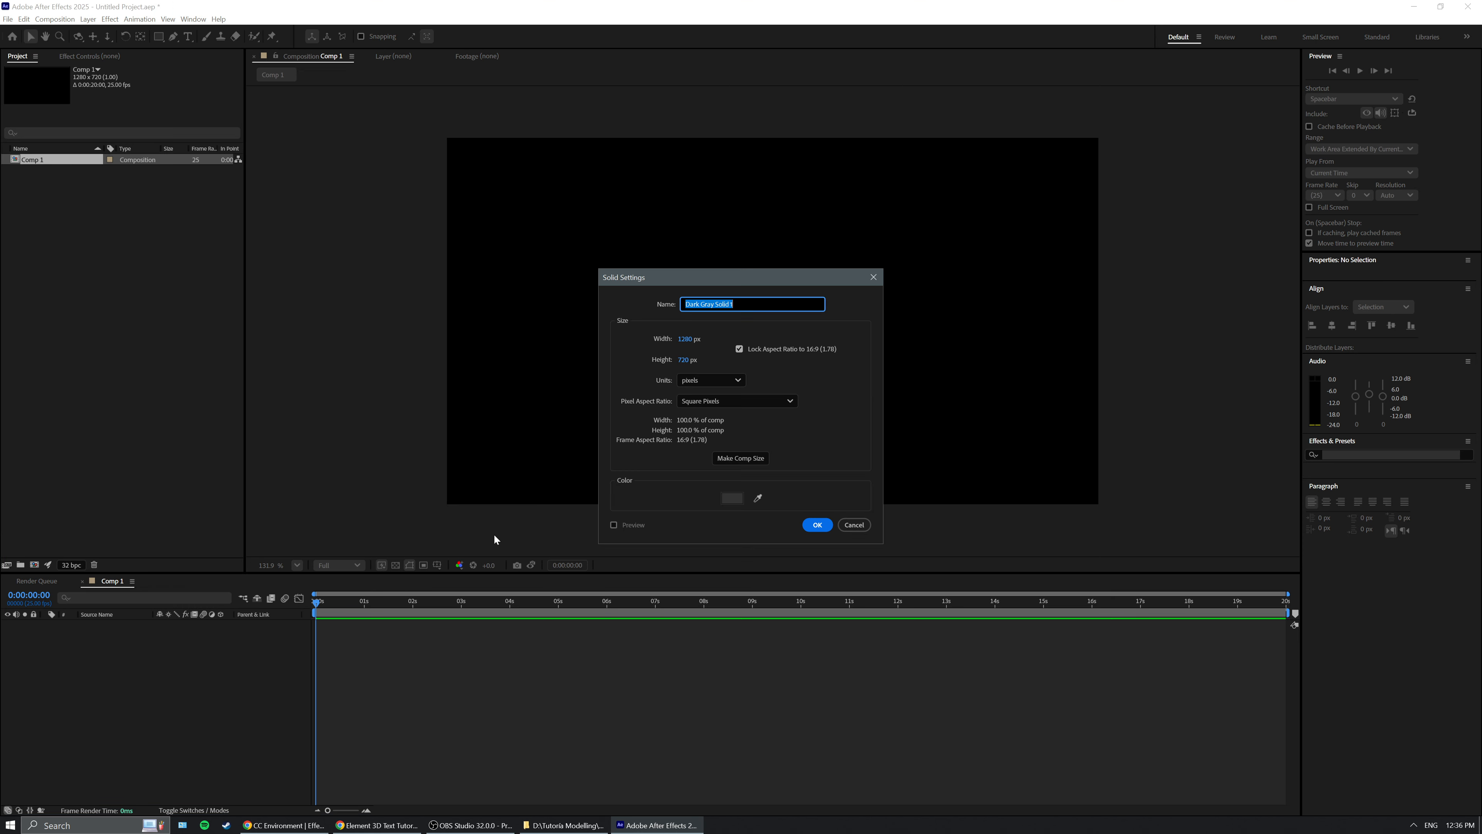
left_click(816, 525)
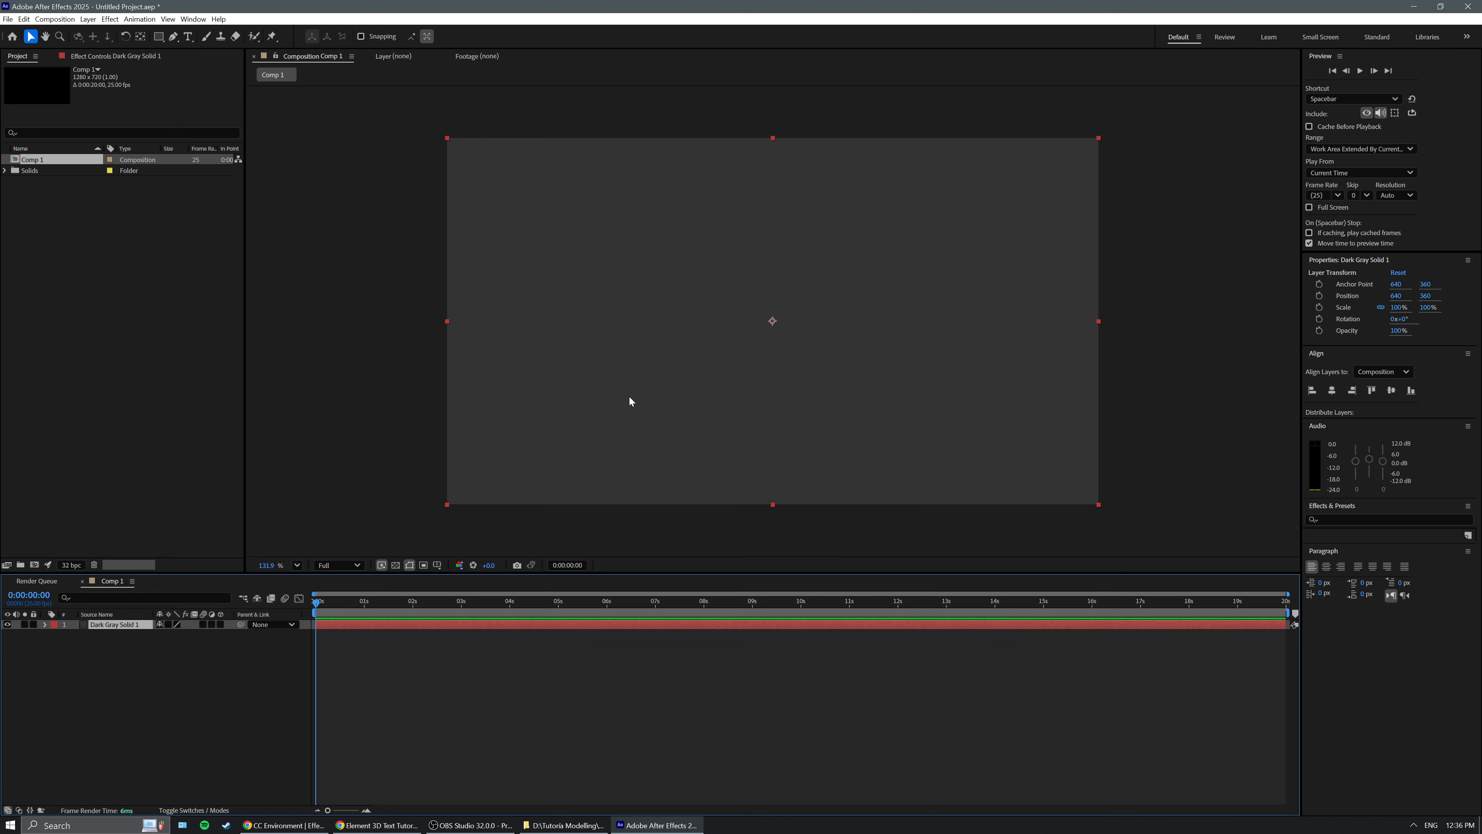
left_click(88, 18)
left_click(162, 536)
left_click(157, 703)
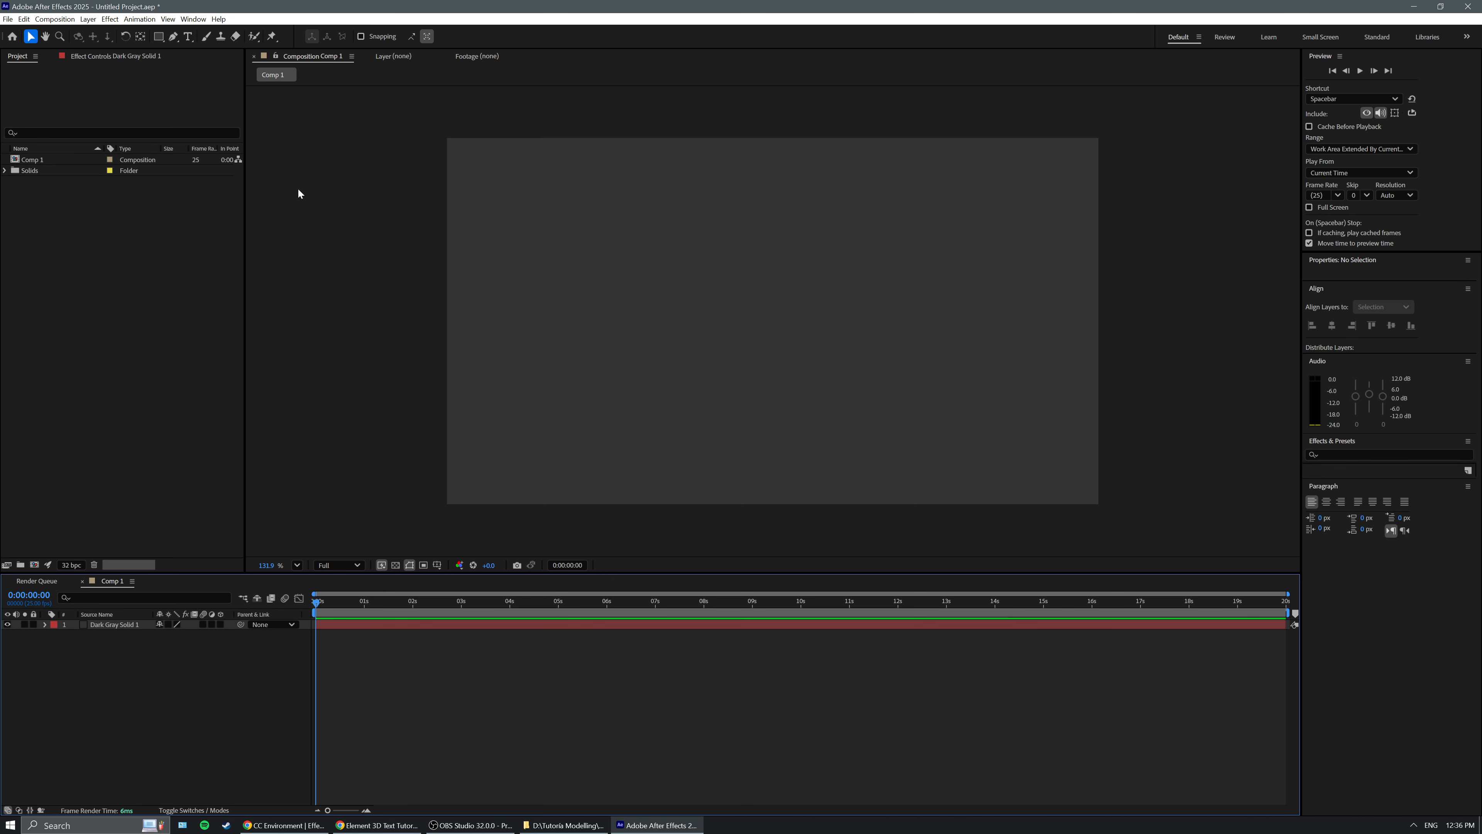
key("ctrl+s")
Add a text layer reading INFO8 and move it to about the middle of the composition.
left_click(187, 37)
left_click(112, 672)
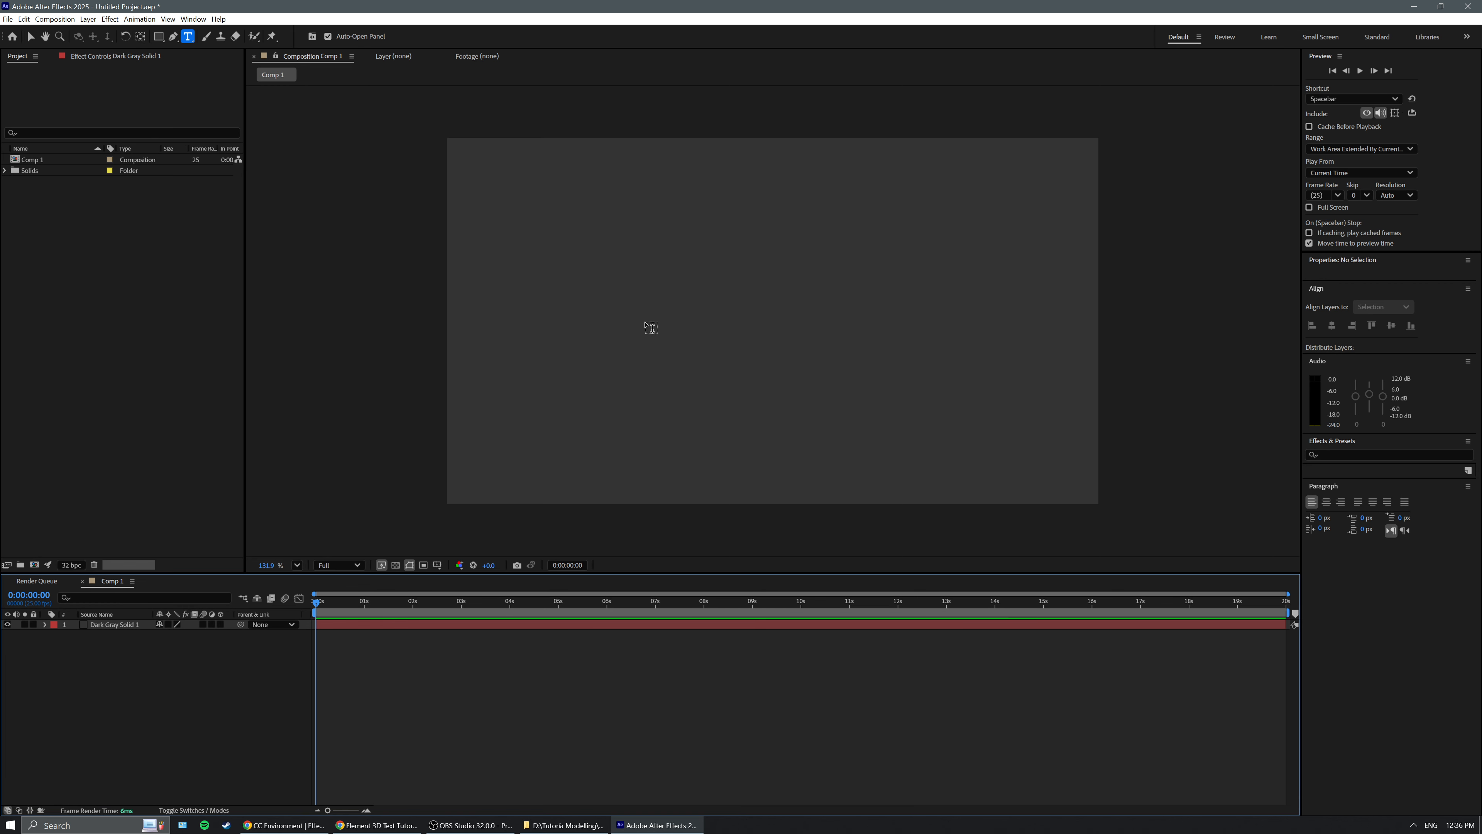
left_click(614, 304)
type("IN")
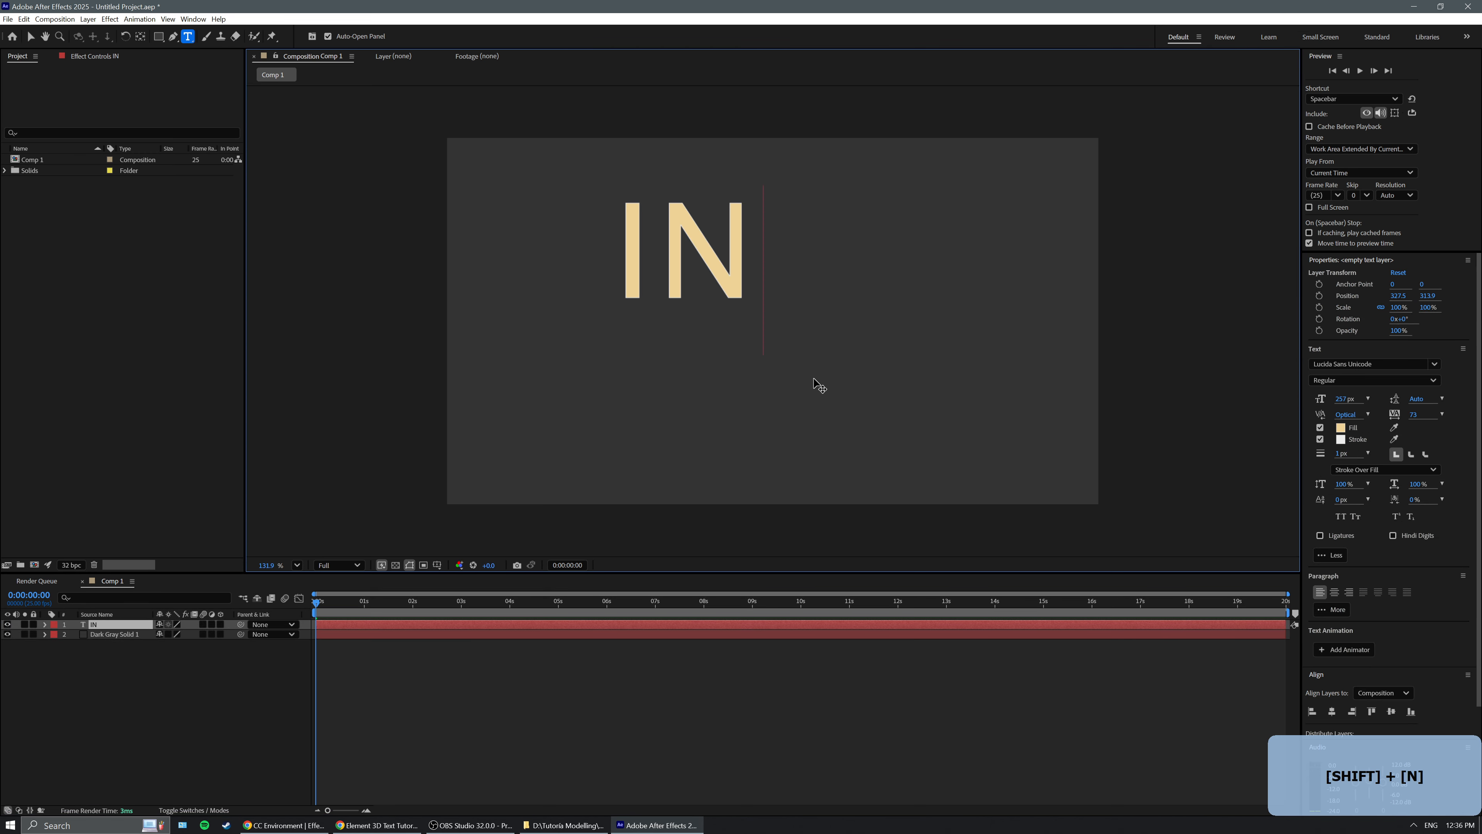
type("FO(")
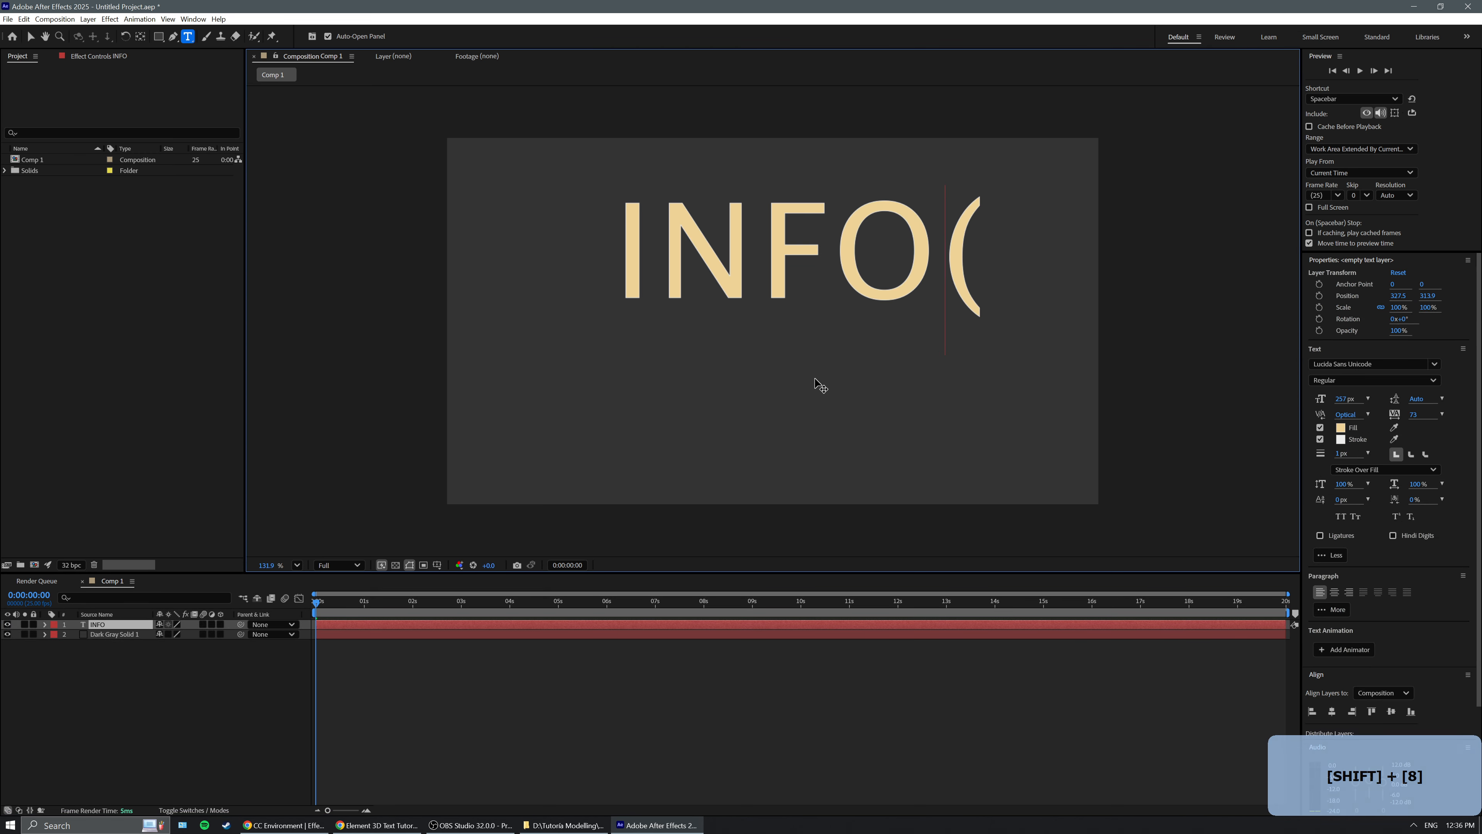
key("BackSpace")
type("8")
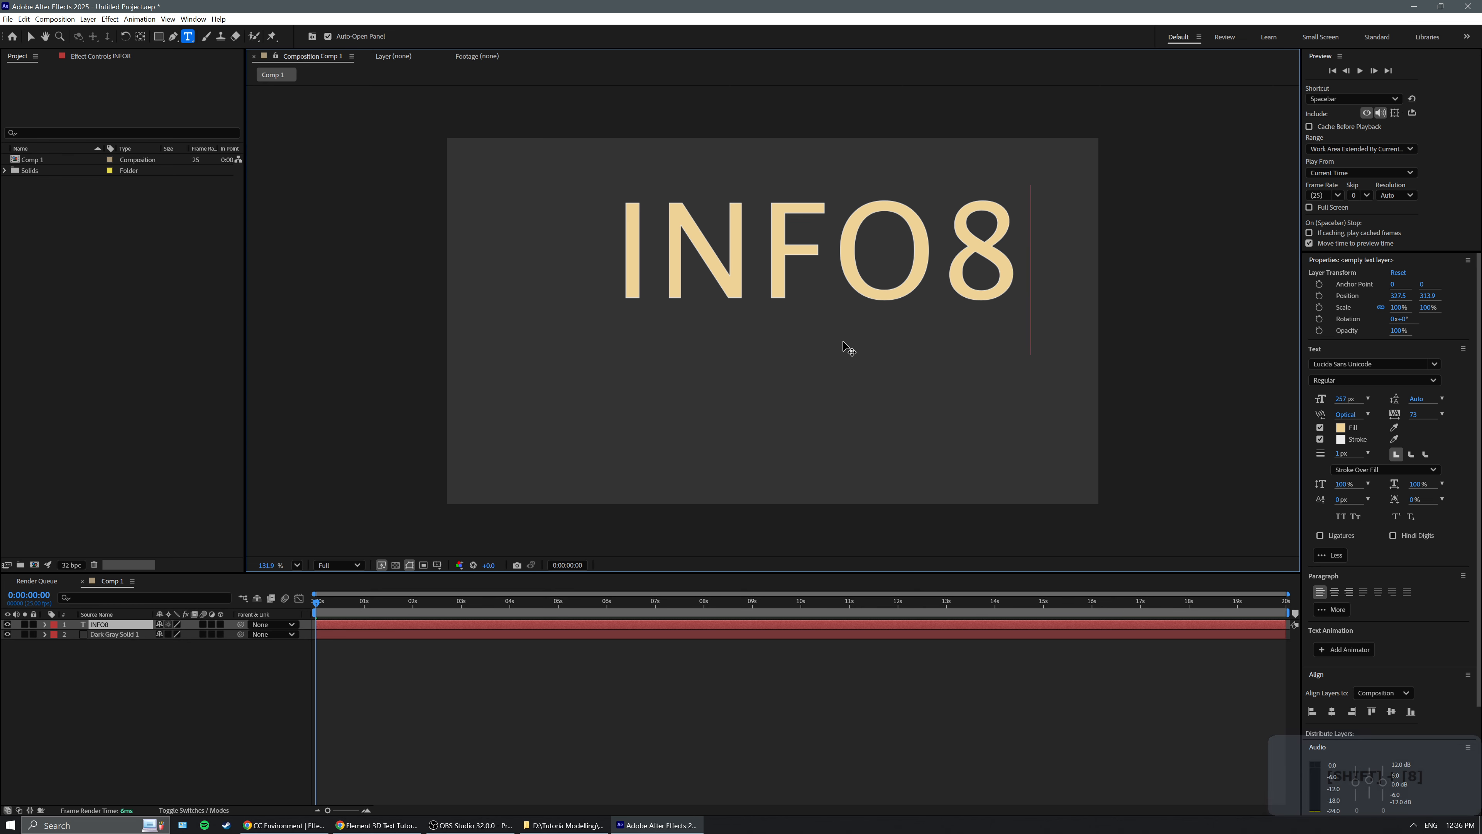
left_click(30, 36)
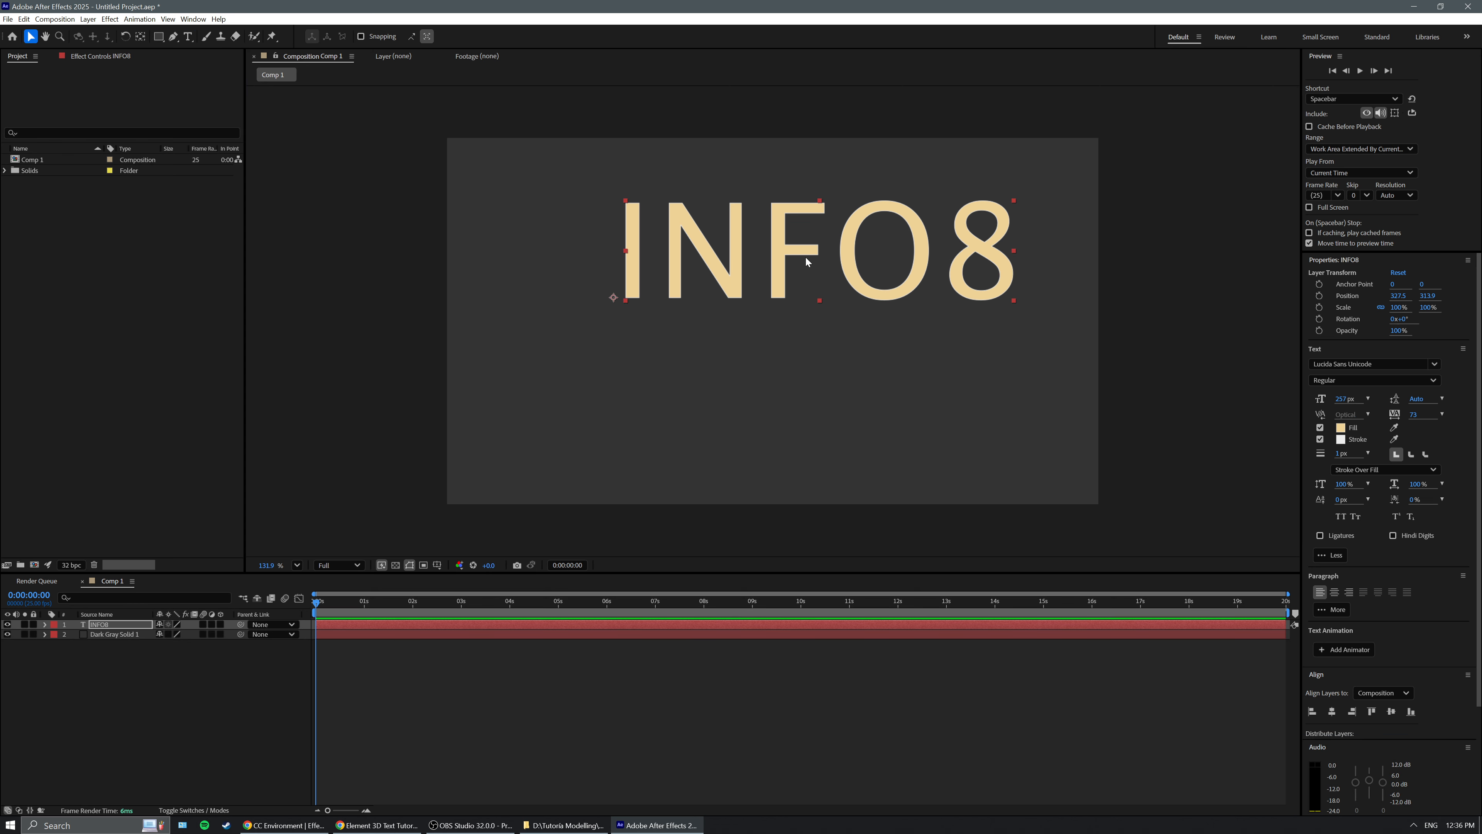
left_click_drag(801, 258, 771, 323)
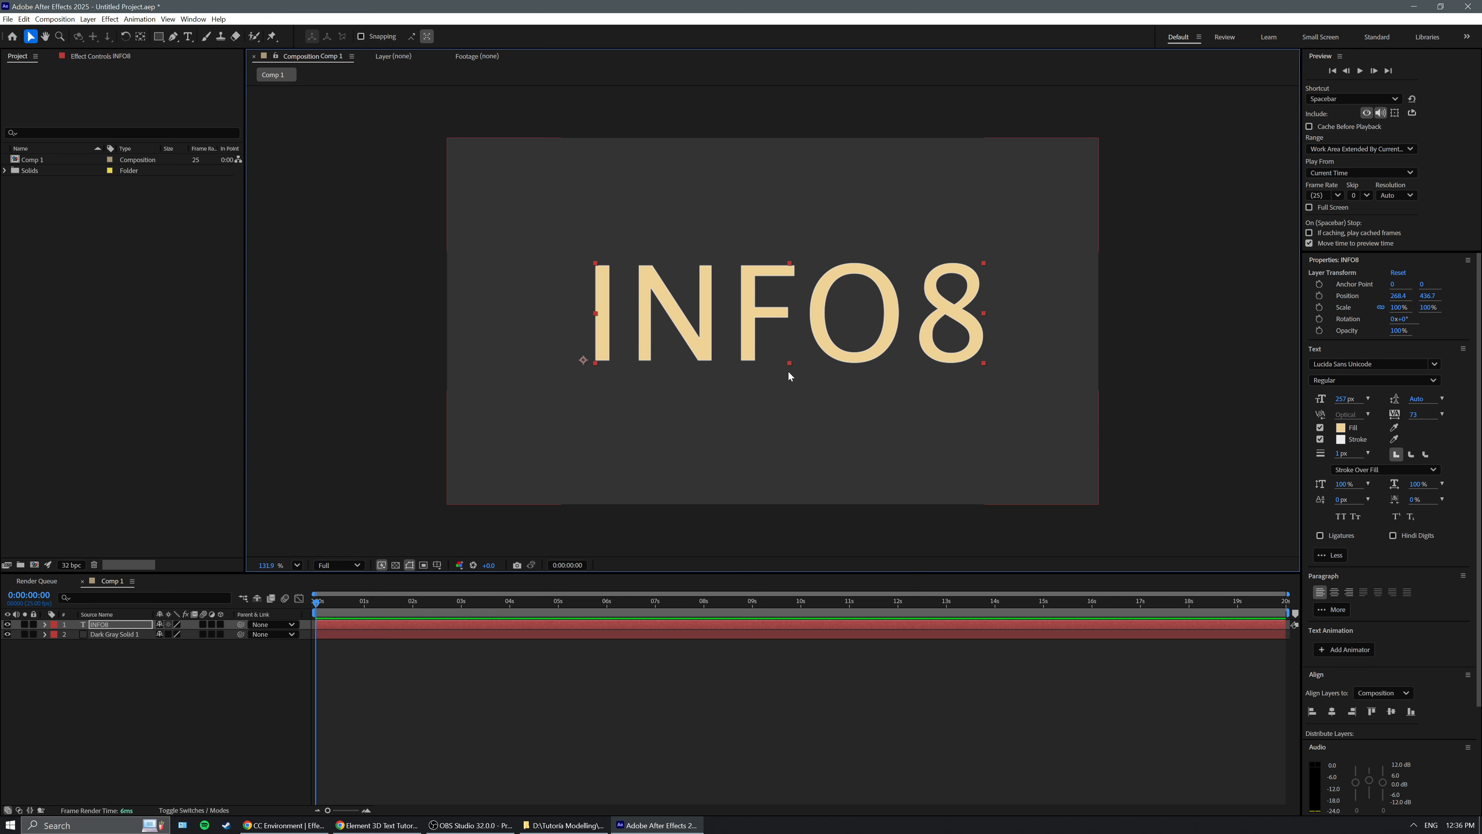
Apply Video Copilot's Saber effect to the INFO8 text layer.
left_click(109, 18)
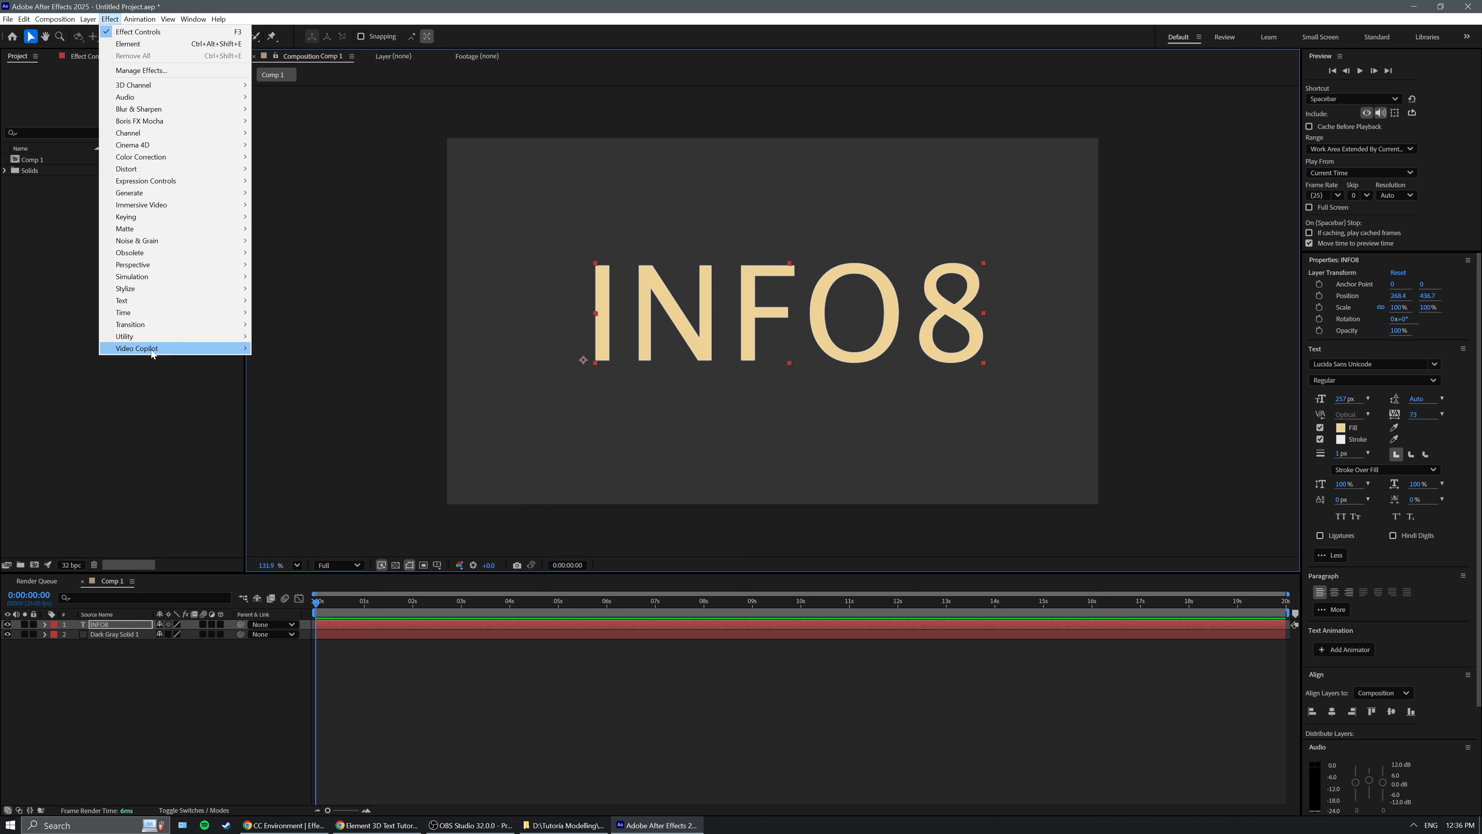
mouse_move(228, 348)
left_click(280, 348)
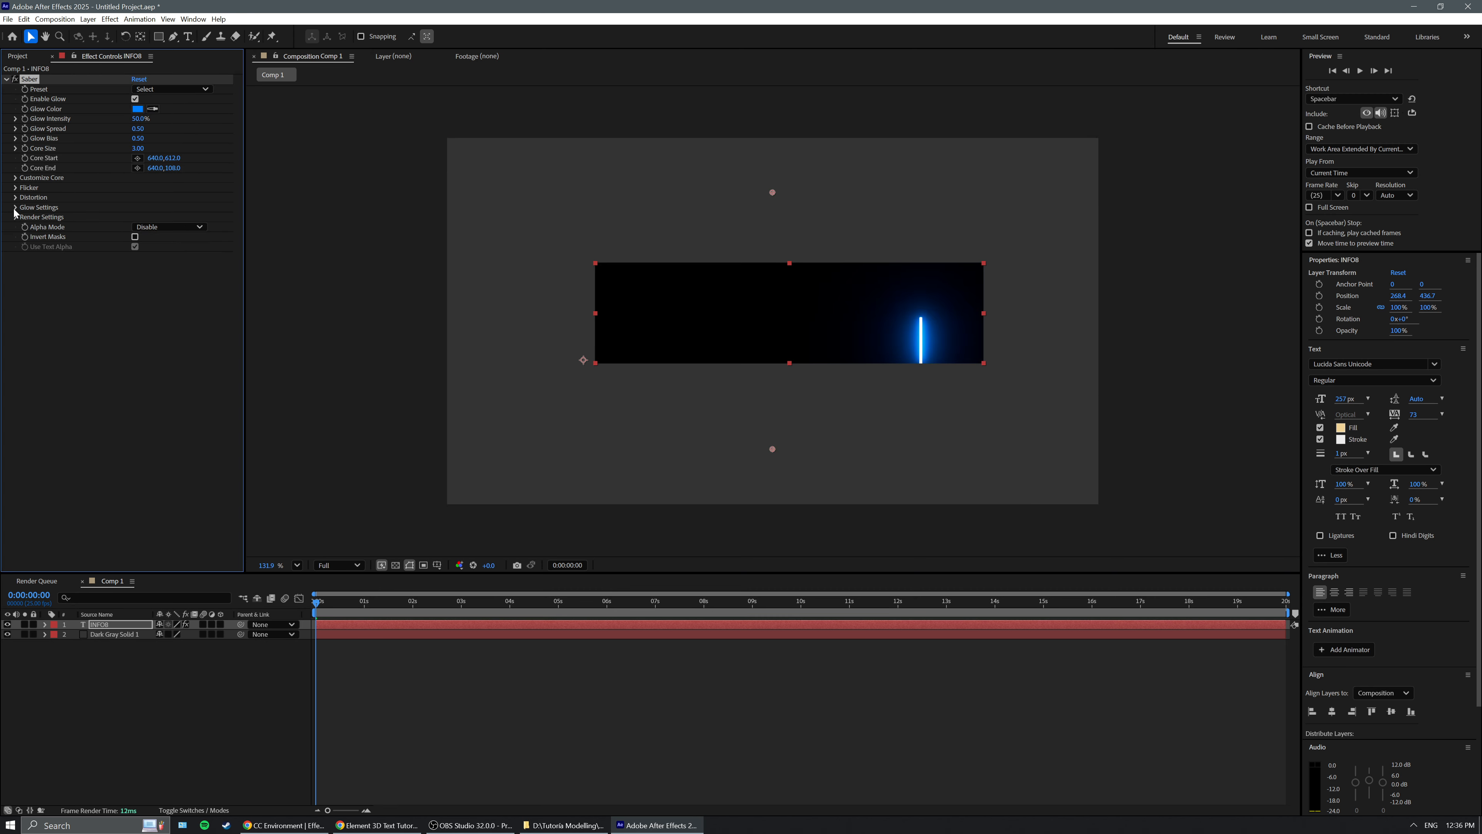
Customize the Saber core by setting its type to Text Layer and its text layer to INFO8.
left_click(15, 178)
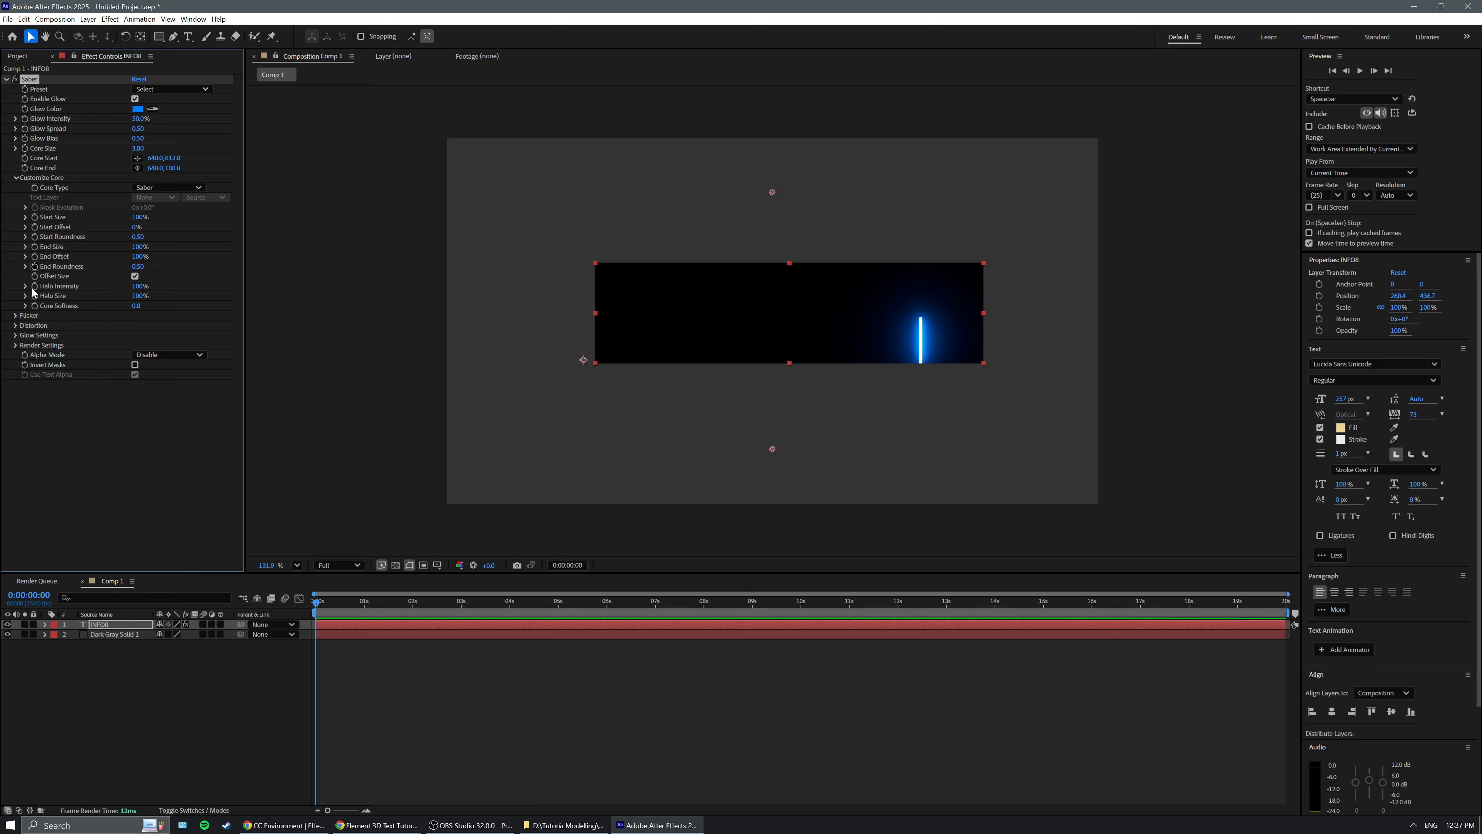
left_click(110, 635)
key("ctrl+Up")
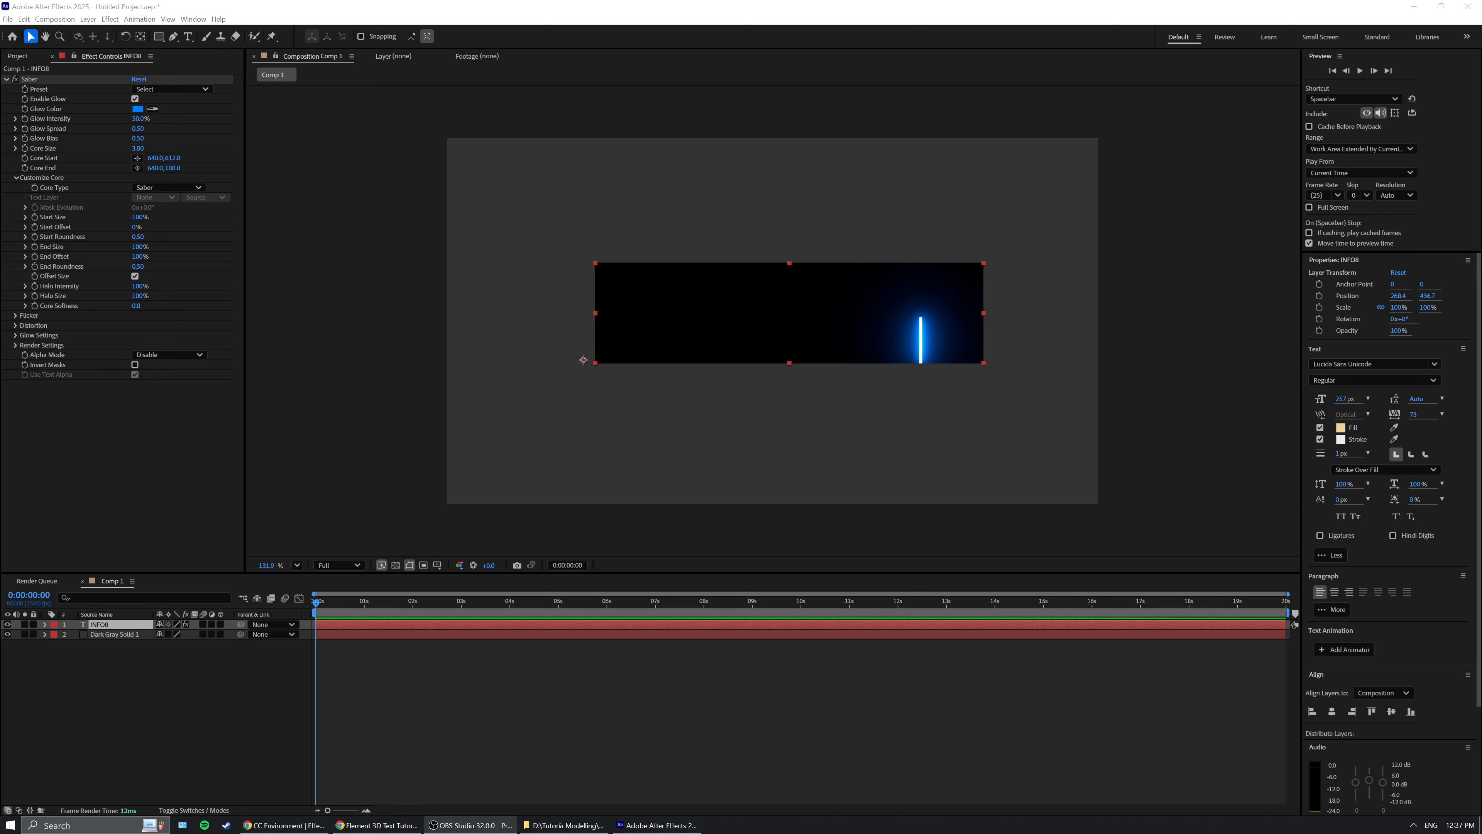
left_click(535, 699)
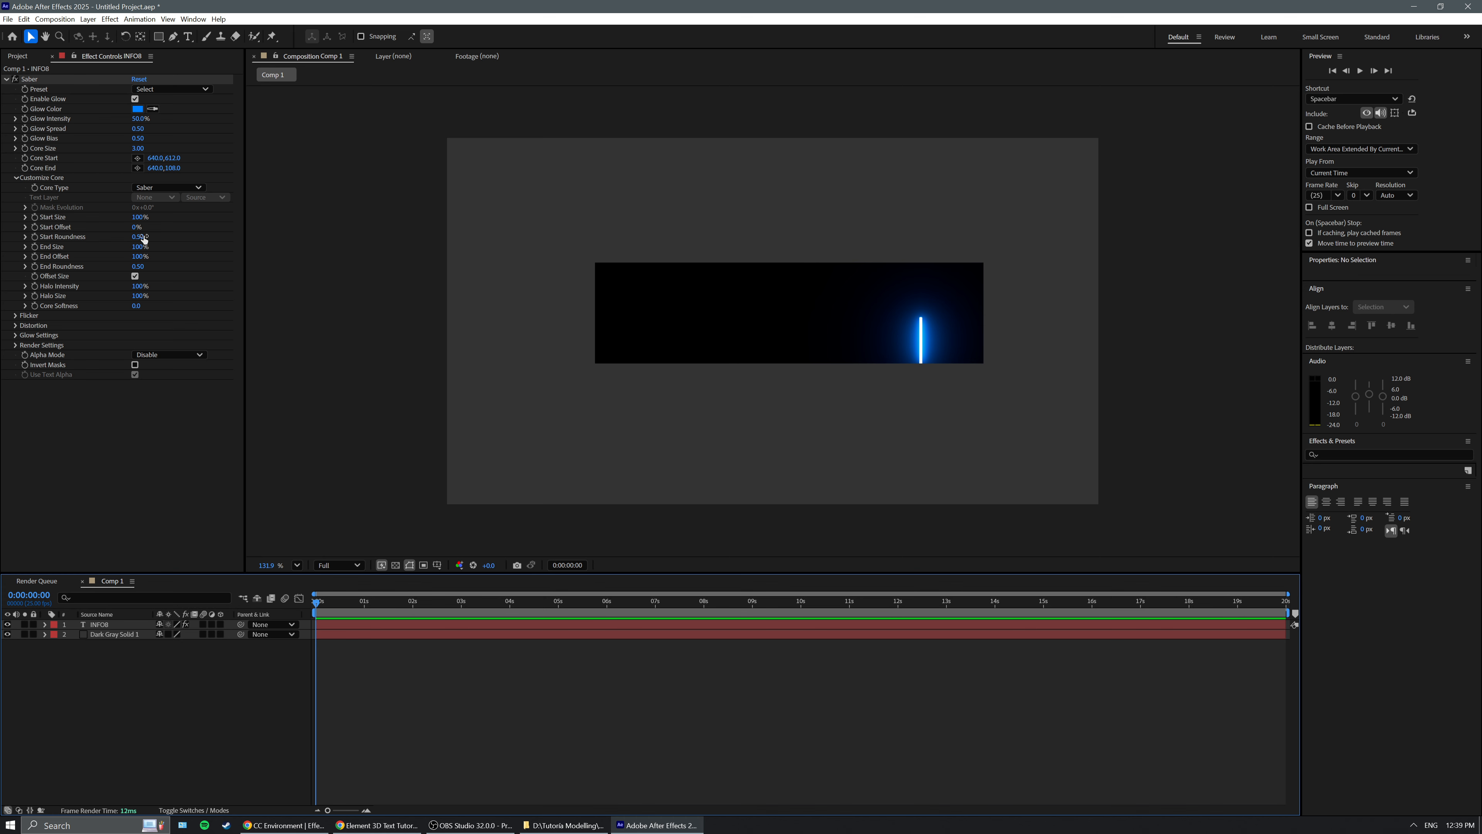
left_click(189, 188)
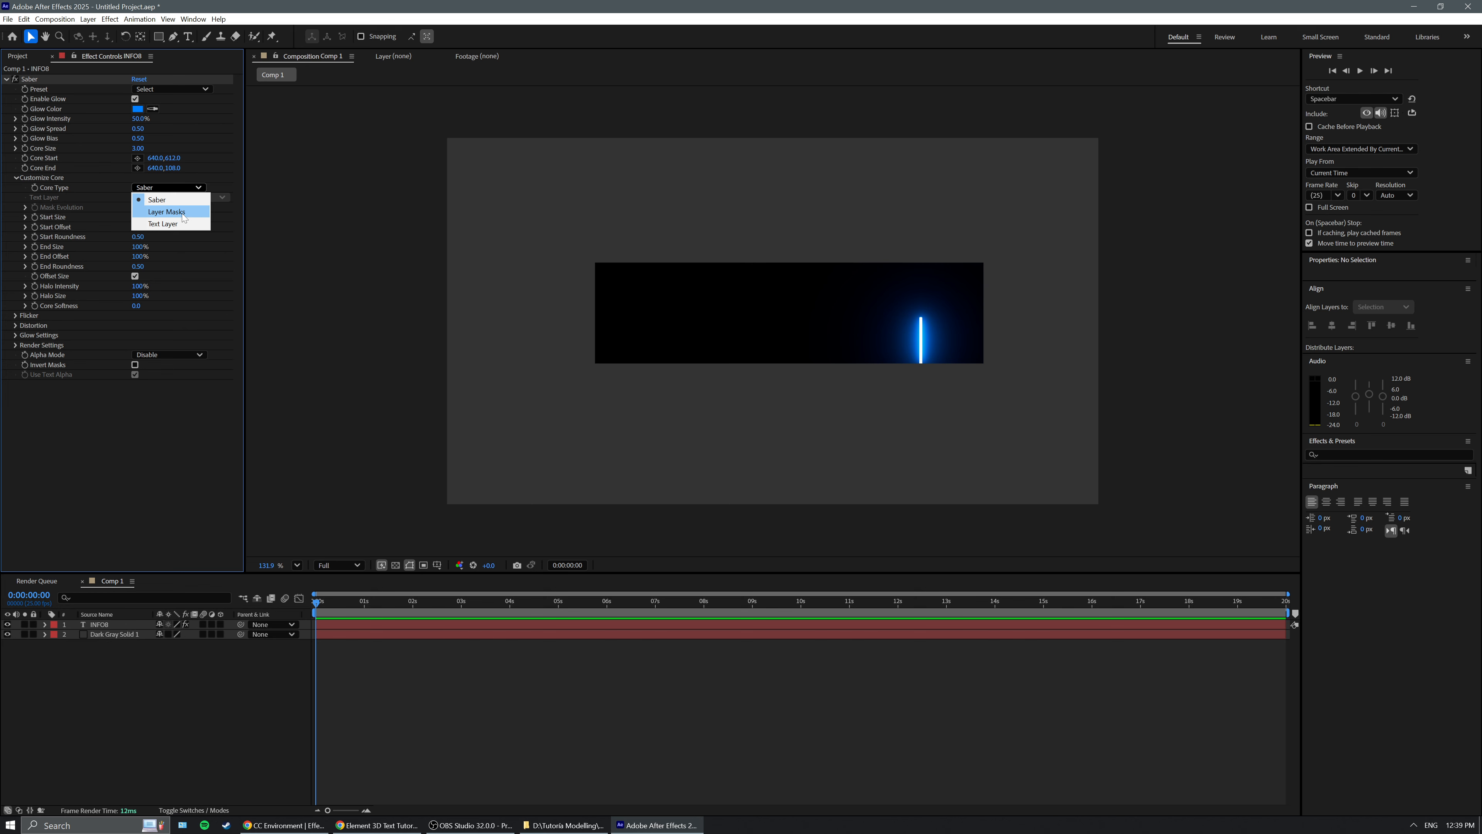
left_click(175, 224)
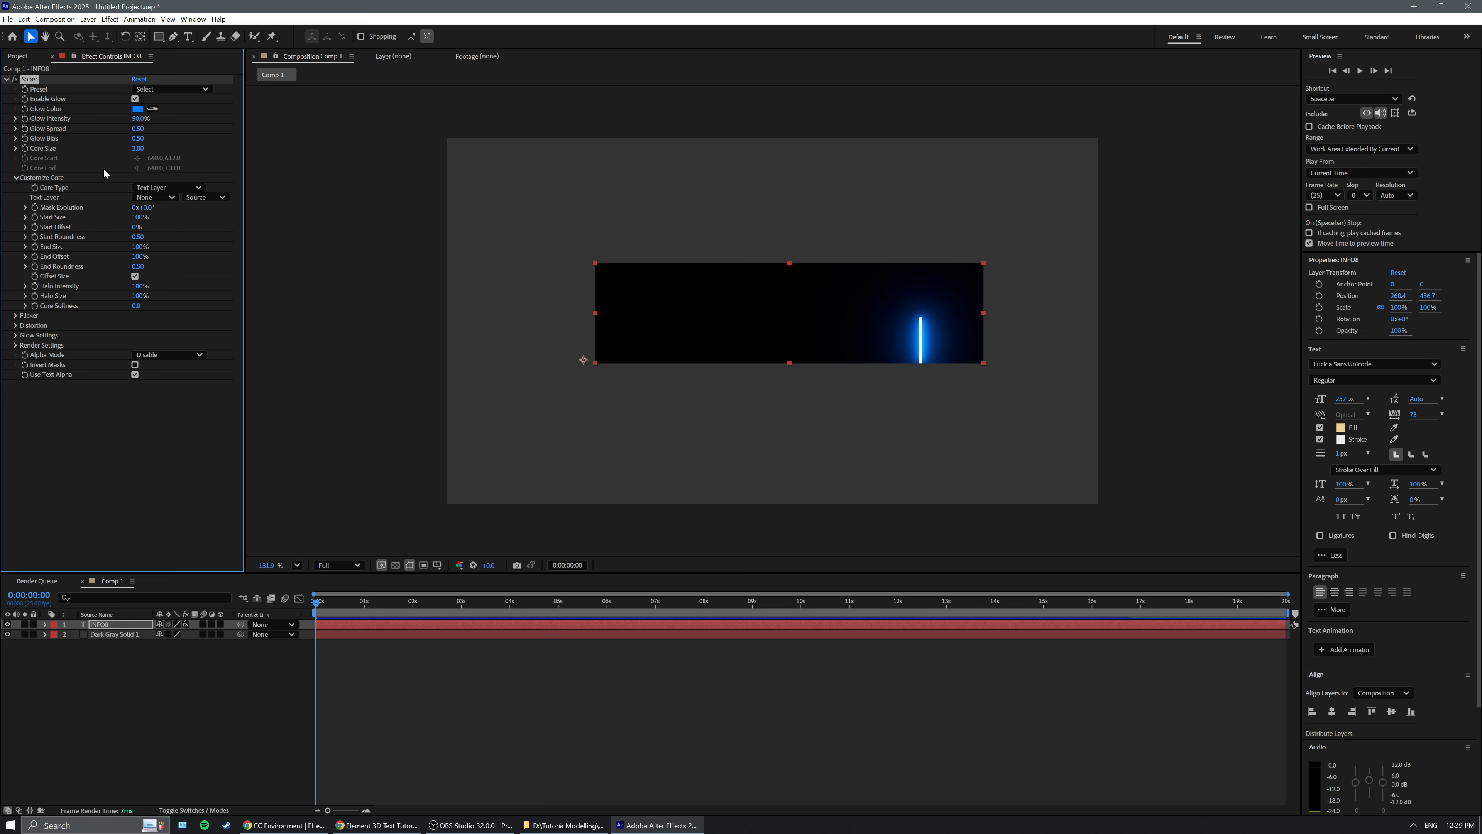
left_click(162, 199)
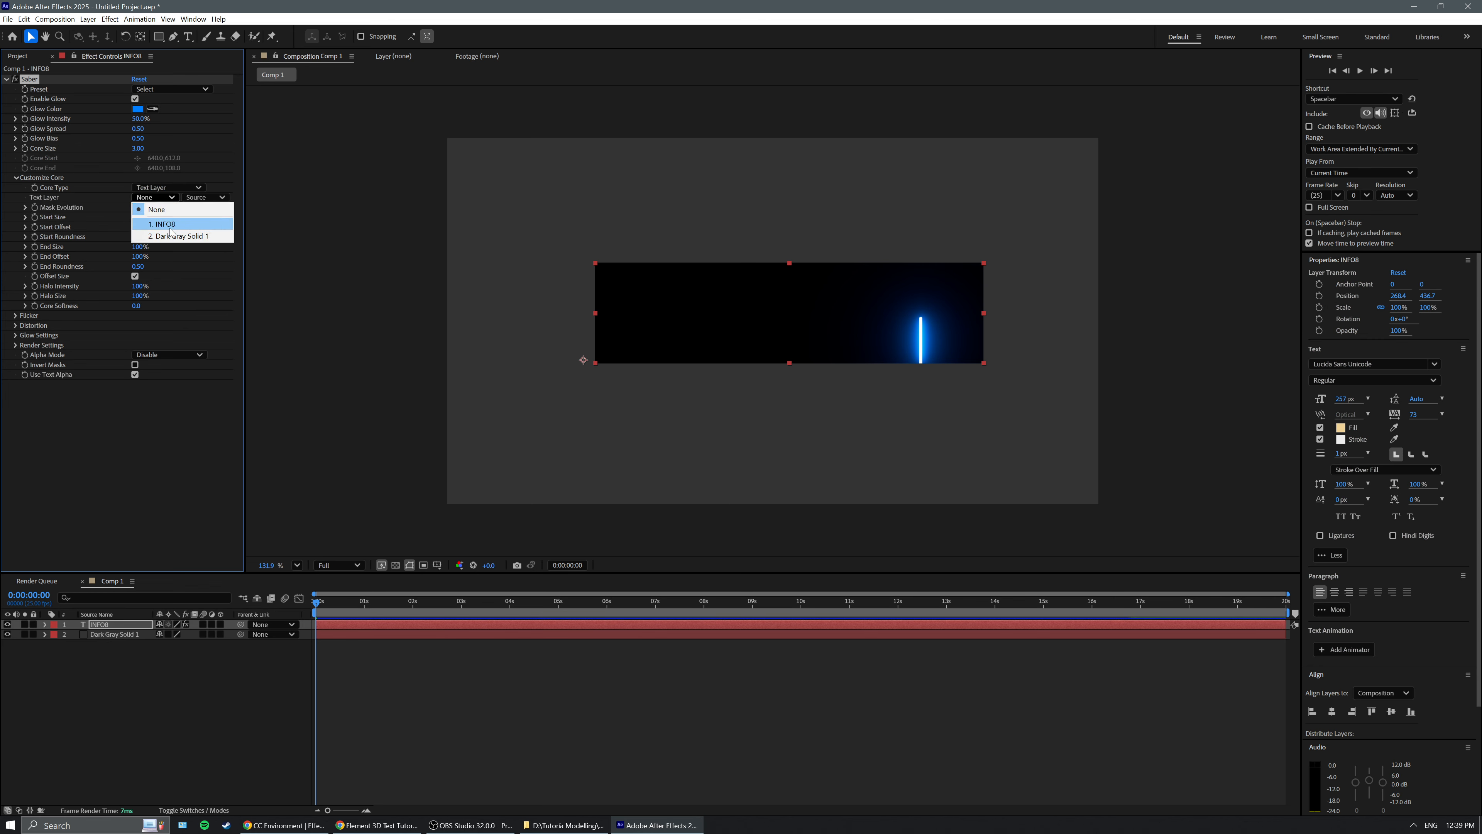
left_click(159, 224)
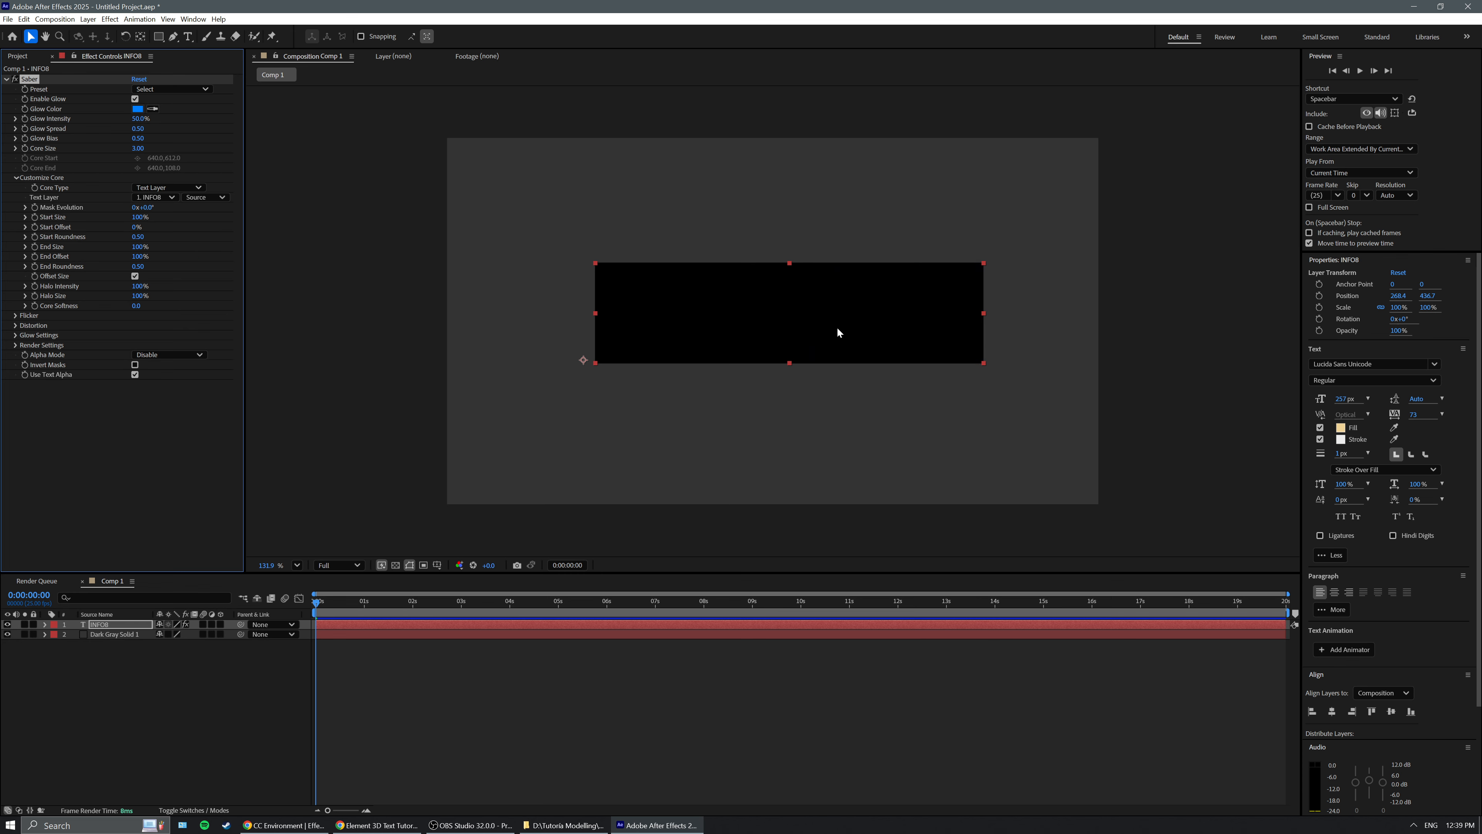
Preview the Saber effect over time and expand the INFO8 layer's Text properties in the timeline.
key("space")
key("space")
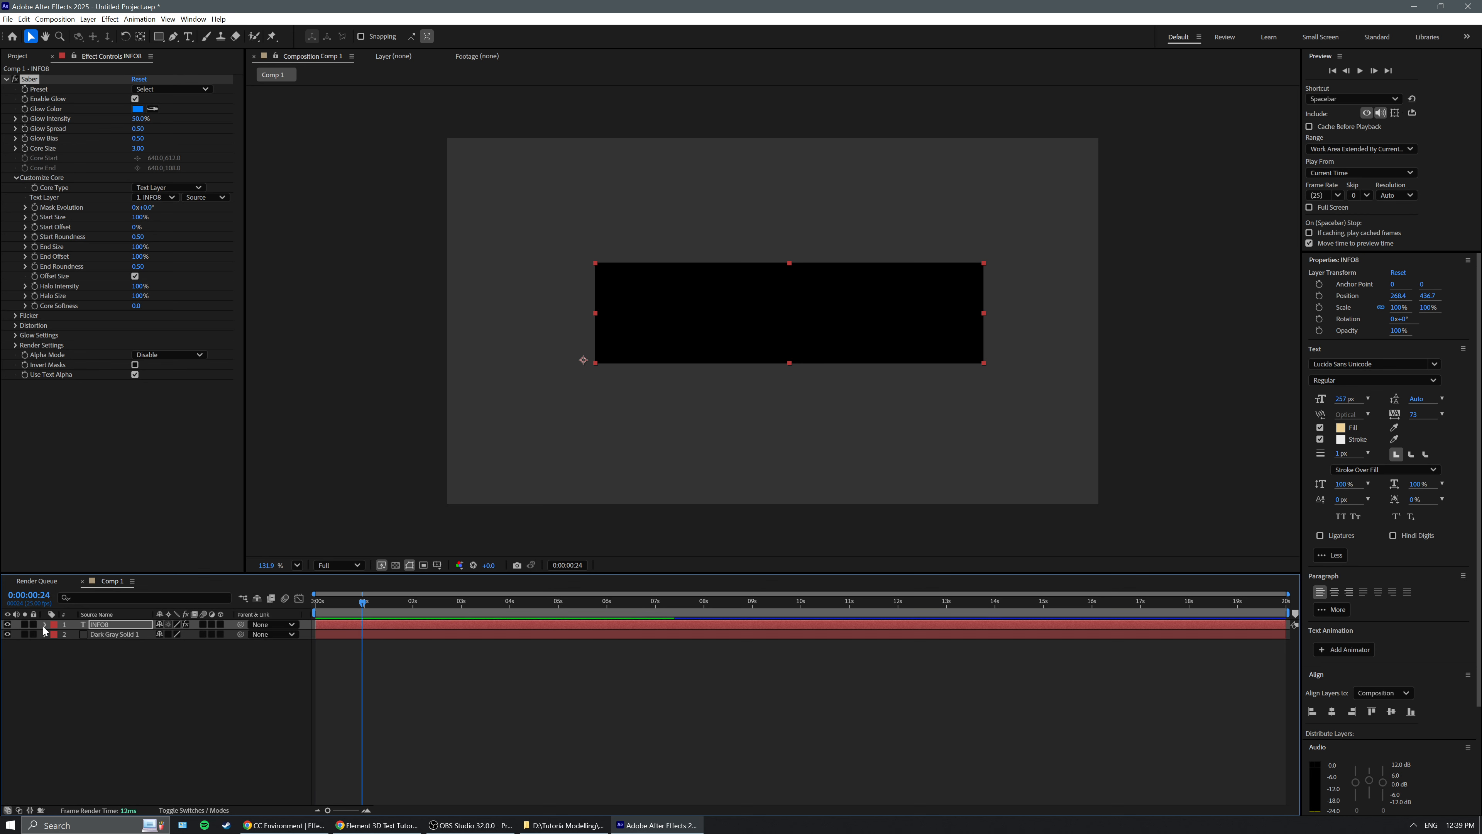
left_click(45, 624)
left_click(55, 635)
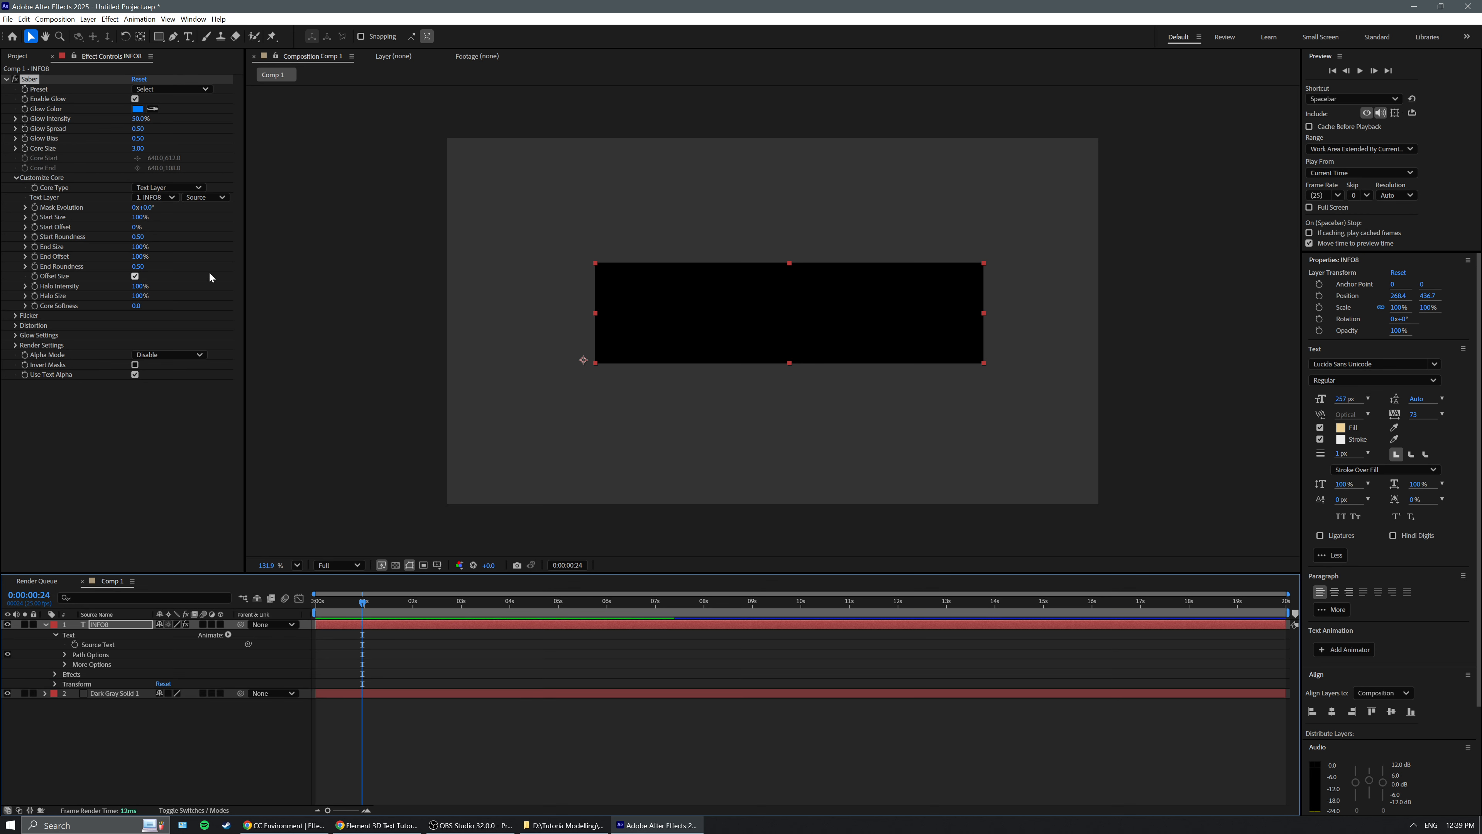
Try the Masks option as the source of the Saber's text layer and return it to Source.
left_click(213, 199)
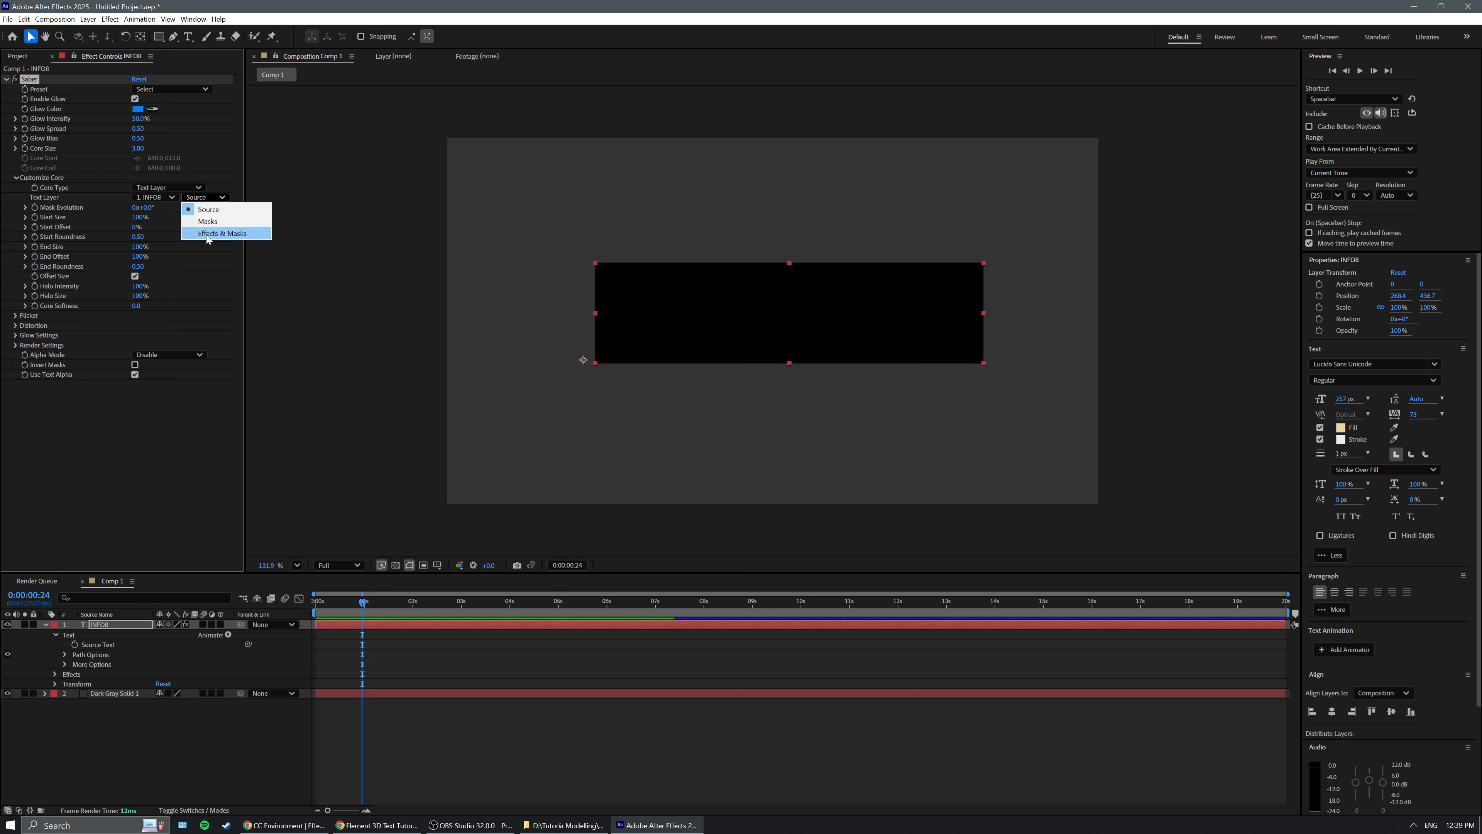
left_click(213, 198)
left_click(213, 198)
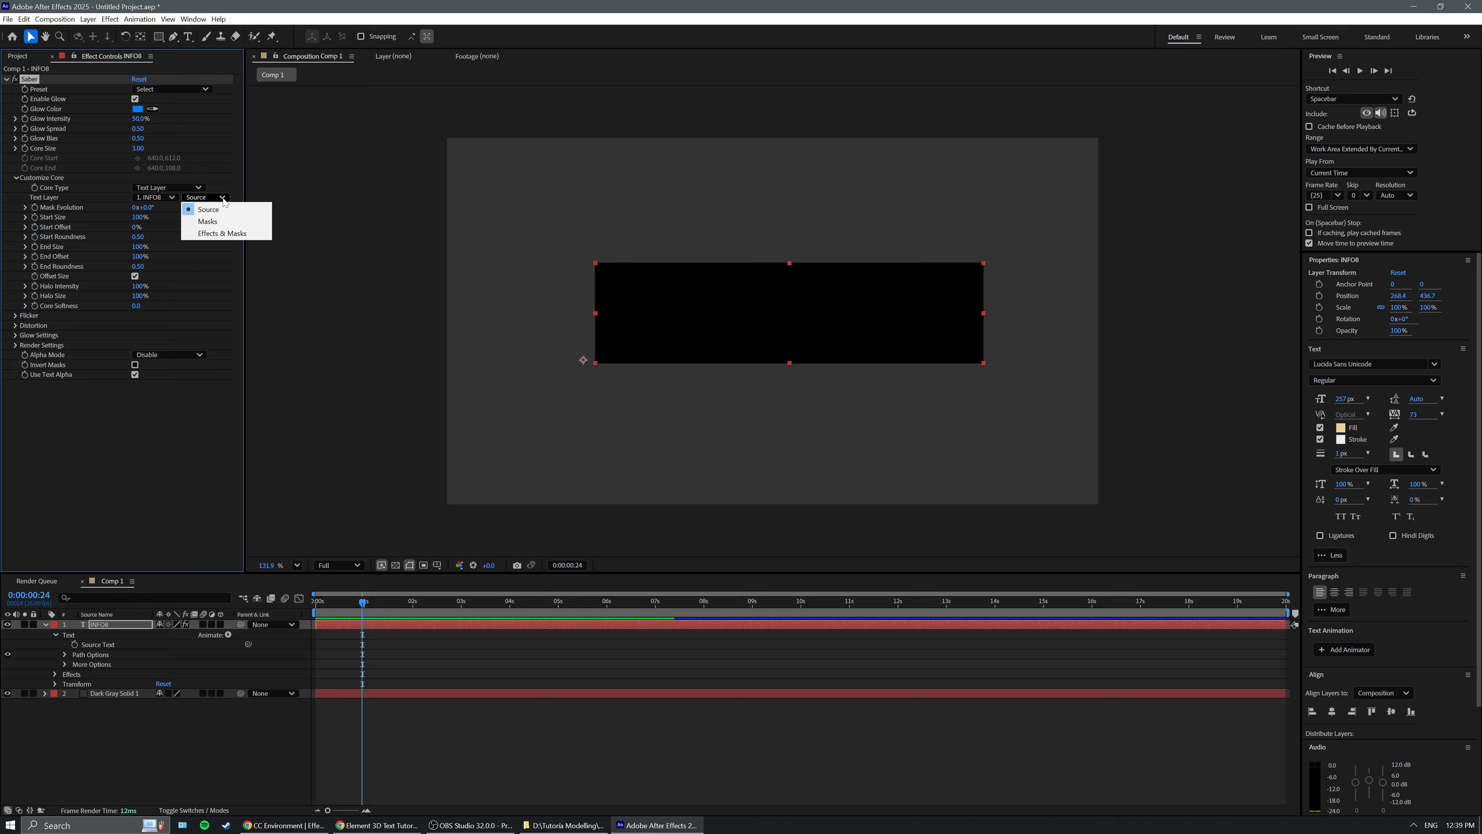
left_click(220, 221)
left_click(219, 199)
left_click(202, 209)
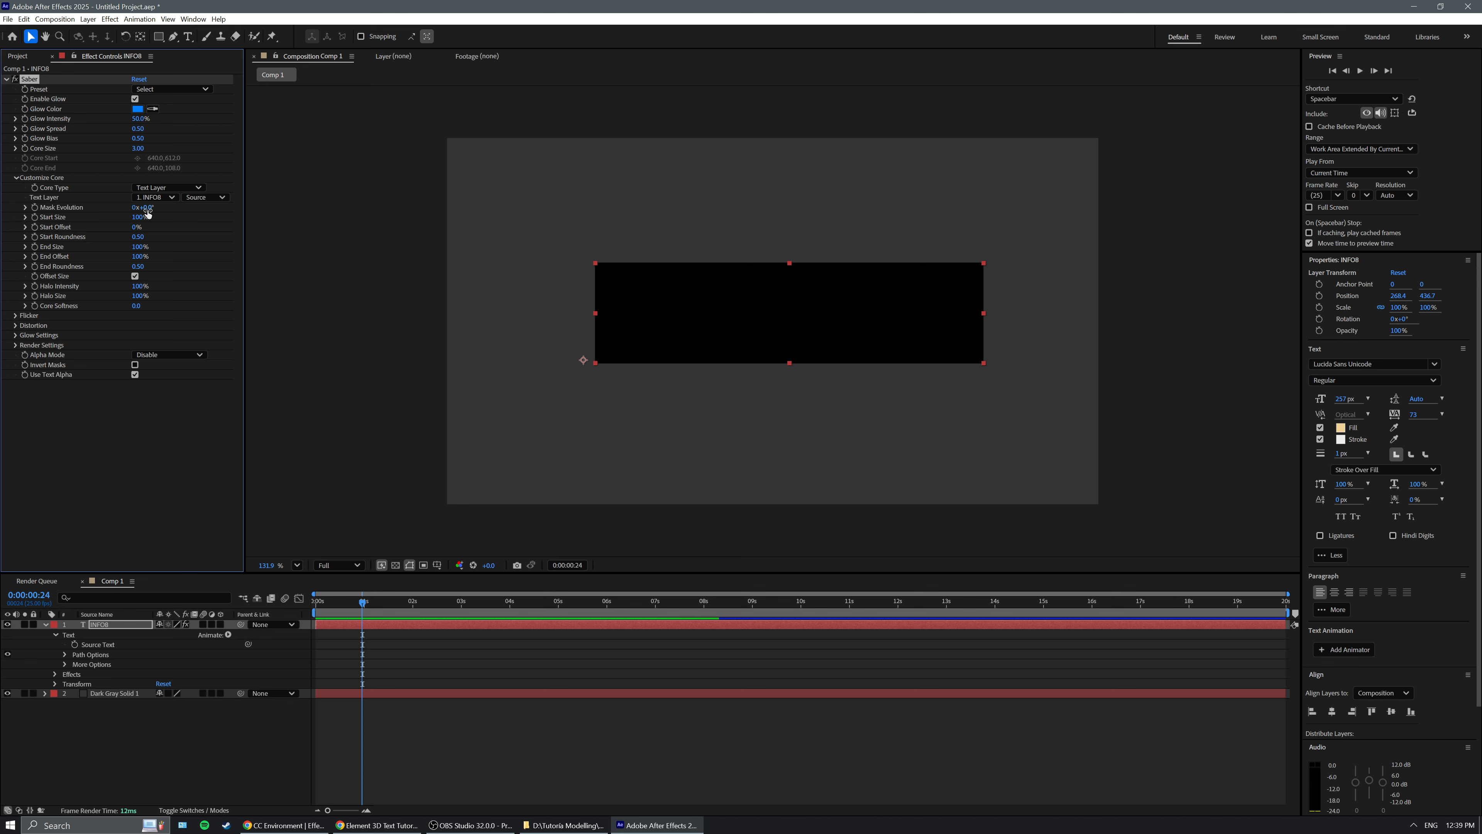
Try adjusting the Saber core's Mask Evolution and Start Offset, undoing each change.
left_click_drag(148, 212, 204, 211)
key("ctrl+z")
key("ctrl+z")
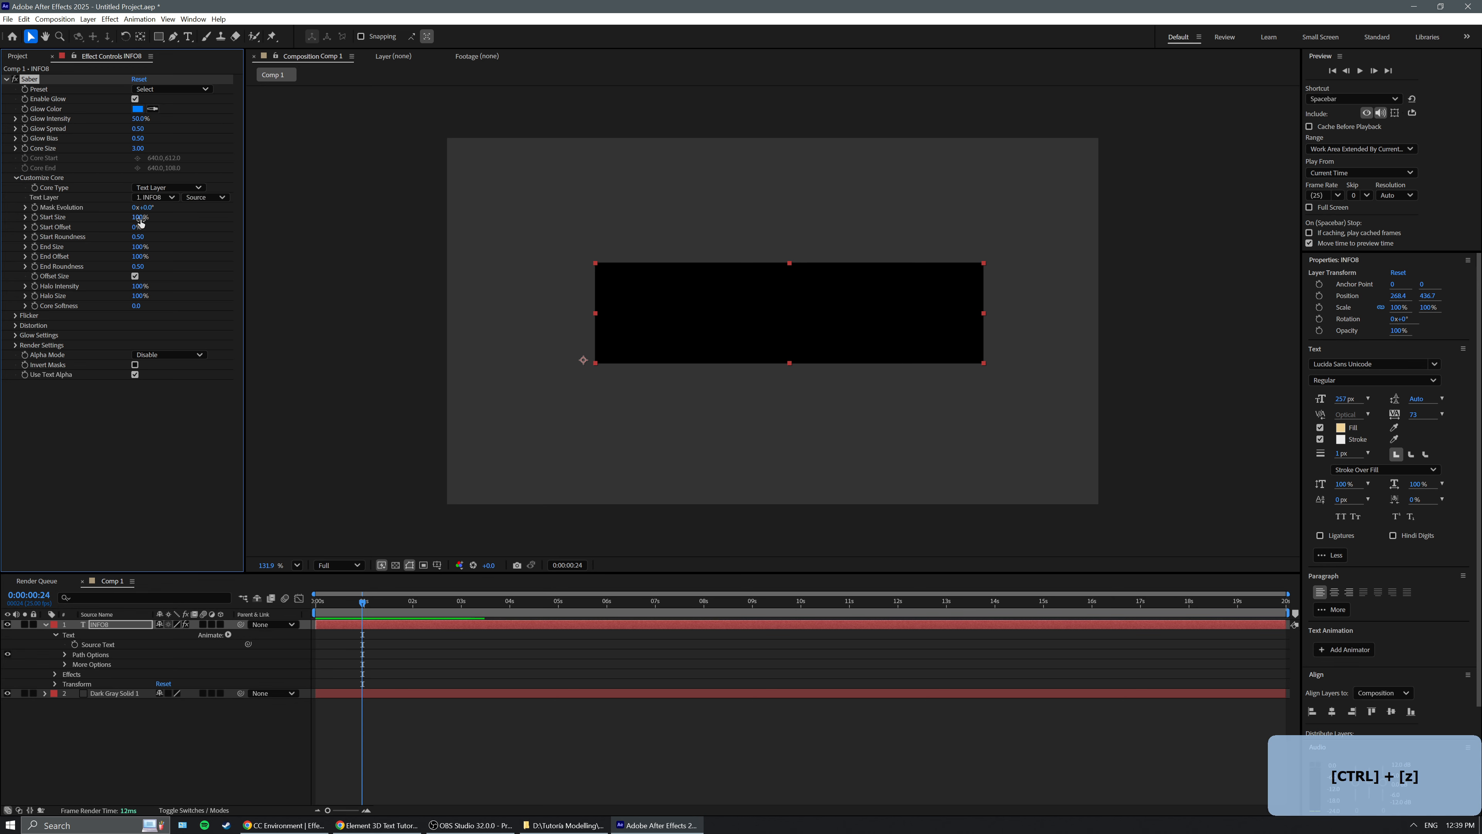
key("ctrl+z")
left_click_drag(139, 228, 171, 229)
key("ctrl+z")
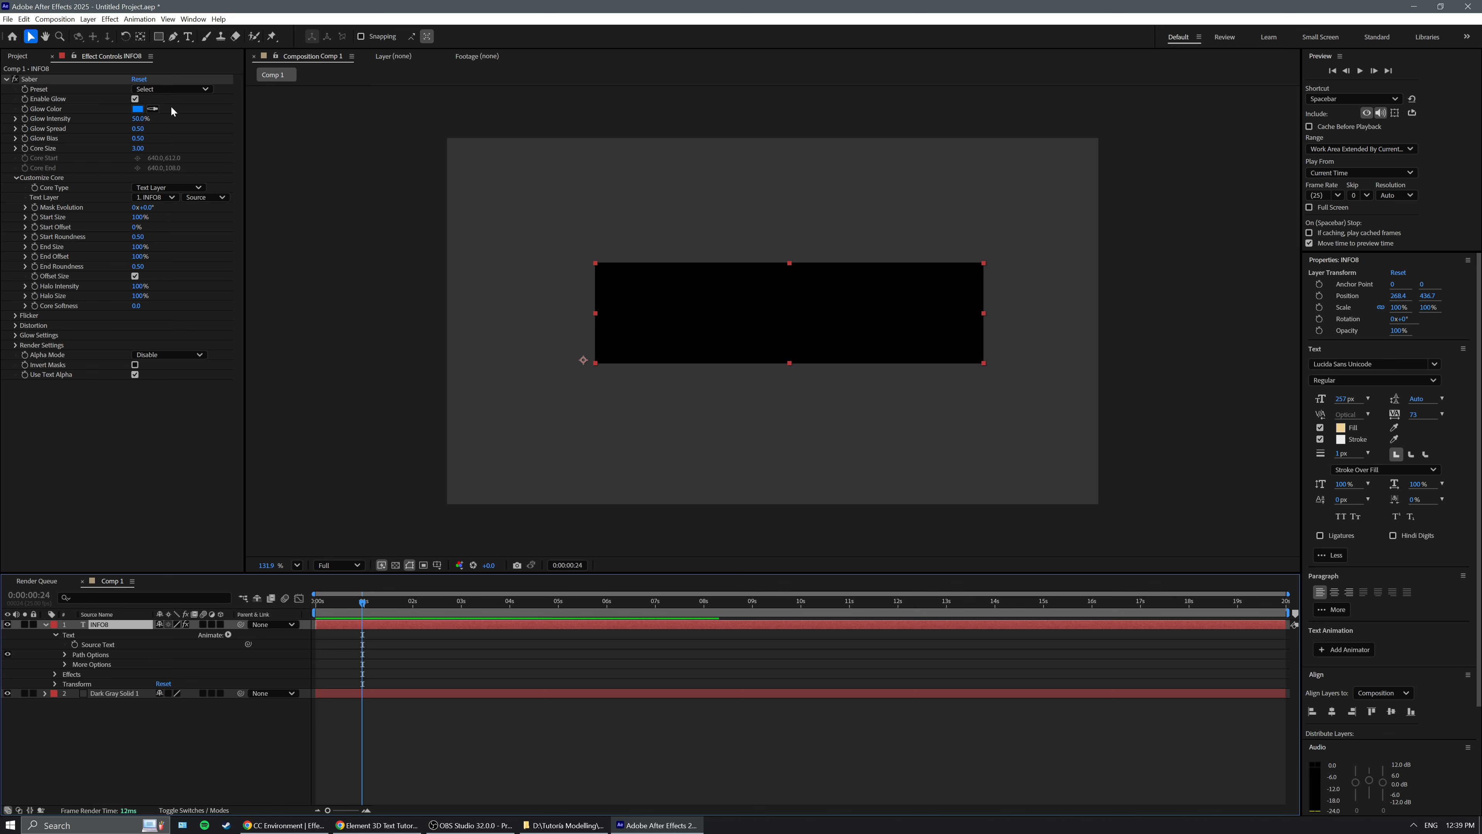
Apply the Energize preset to the INFO8 layer's Saber effect and step back eight frames to 0:00:00:16.
left_click(169, 89)
left_click(175, 185)
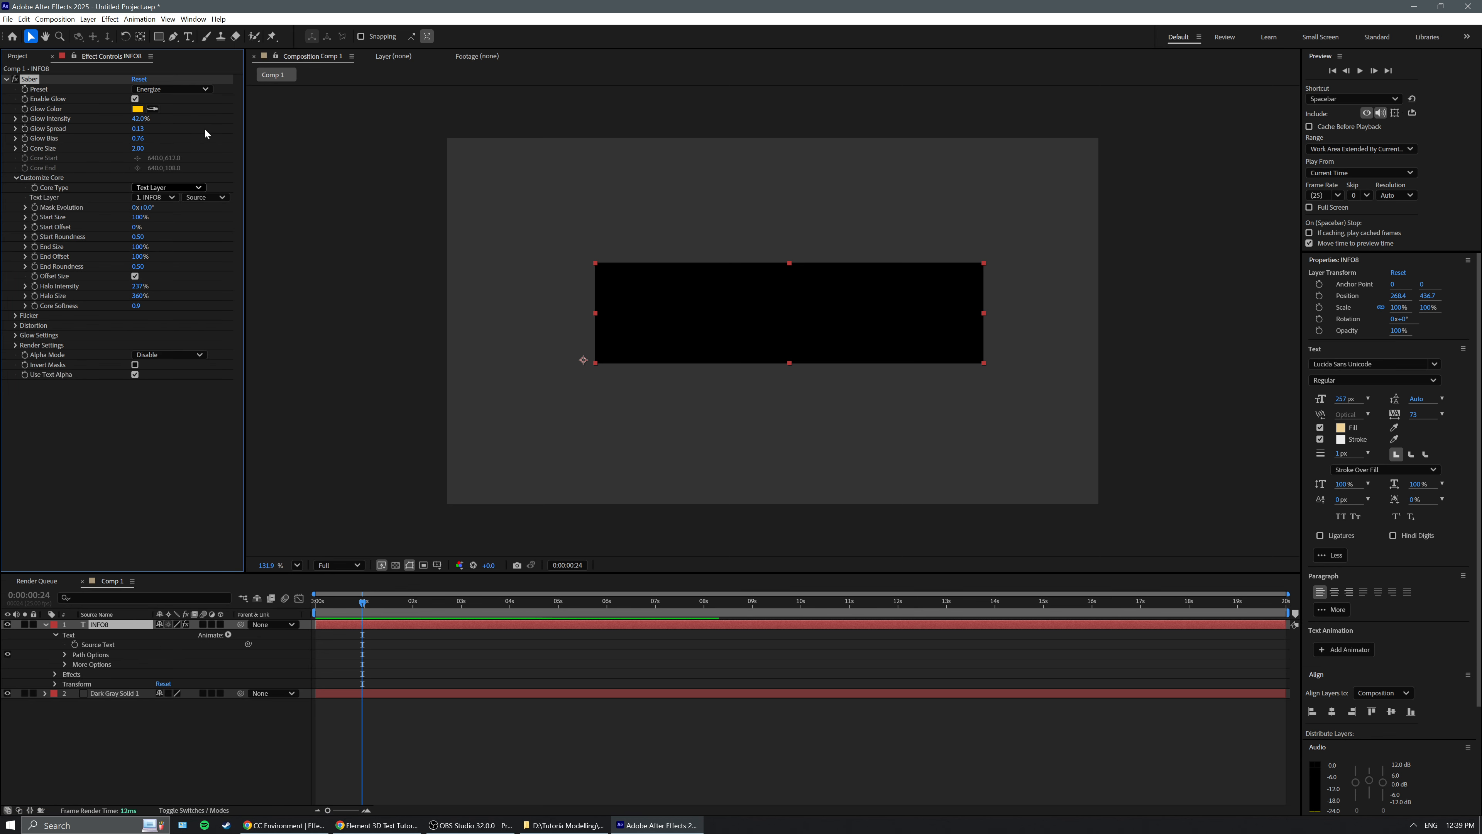
key("Page_Up")
key("Page_Up")
key("Page_Up")
key("Page_Up")
key("Page_Up")
key("Page_Up")
key("Page_Up")
key("Page_Up")
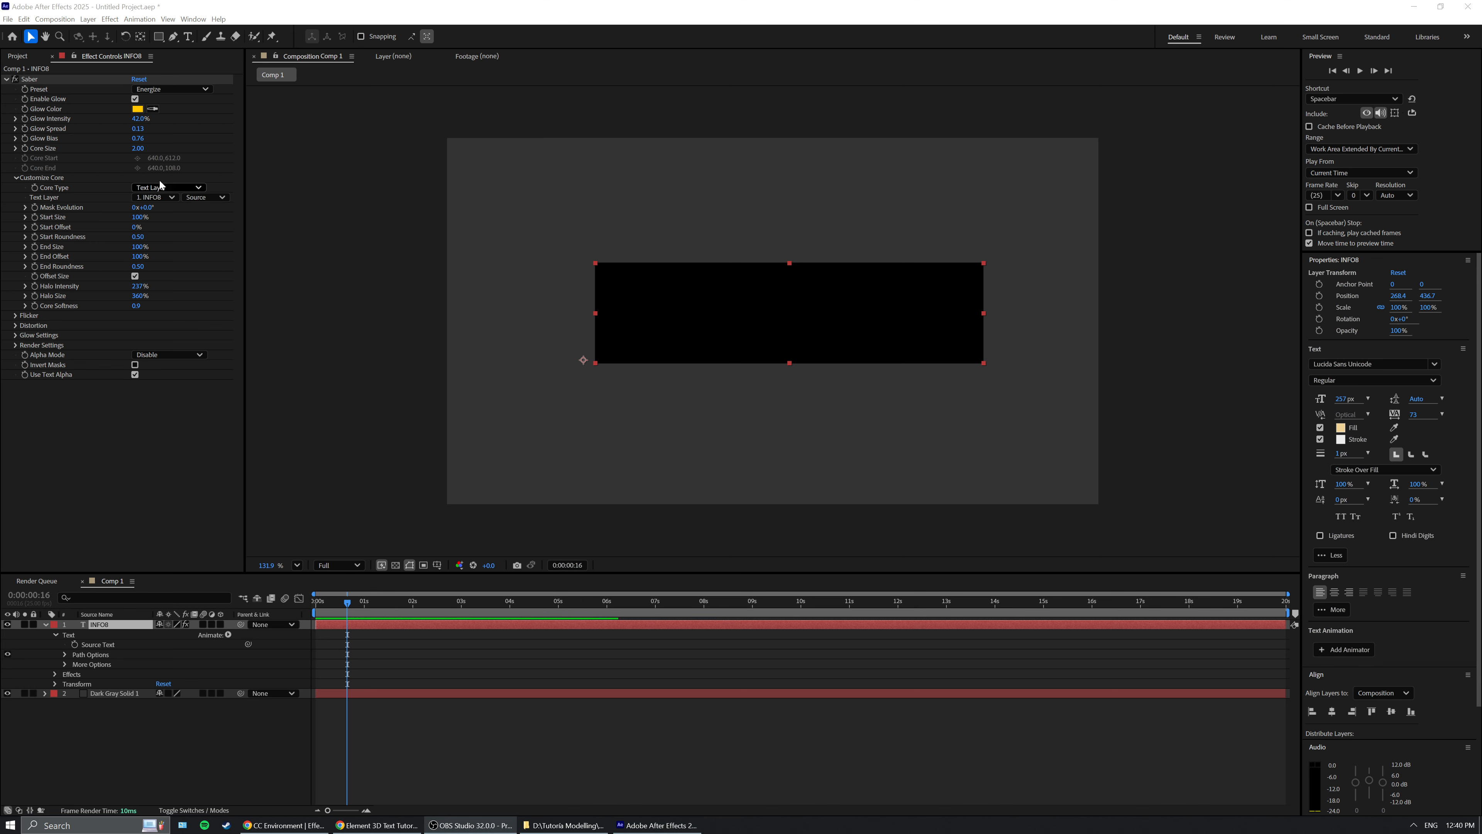
Cut the Saber effect from the INFO8 text layer and paste it onto Dark Gray Solid 1.
left_click(26, 88)
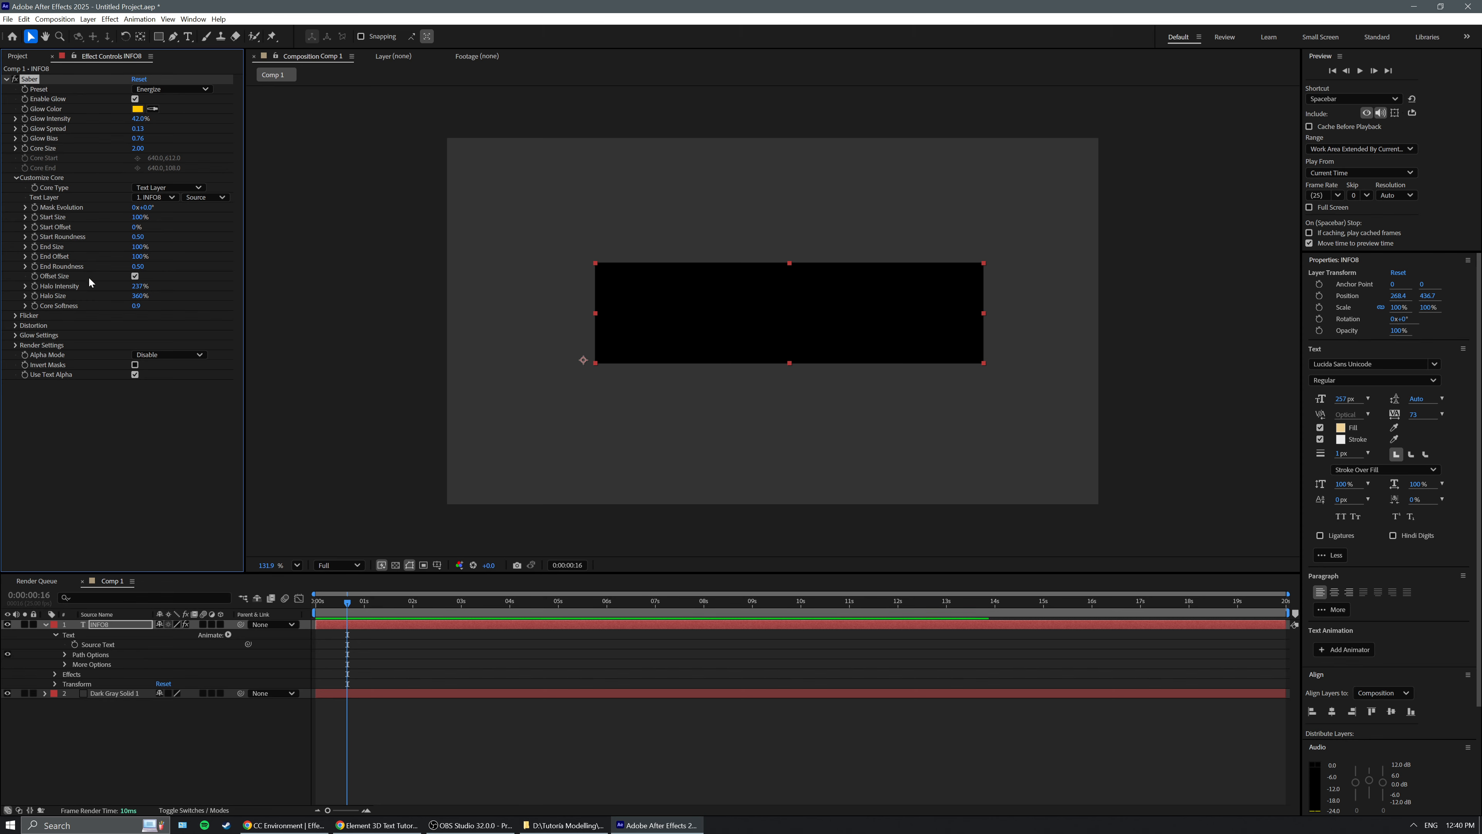
key("ctrl+x")
left_click(111, 683)
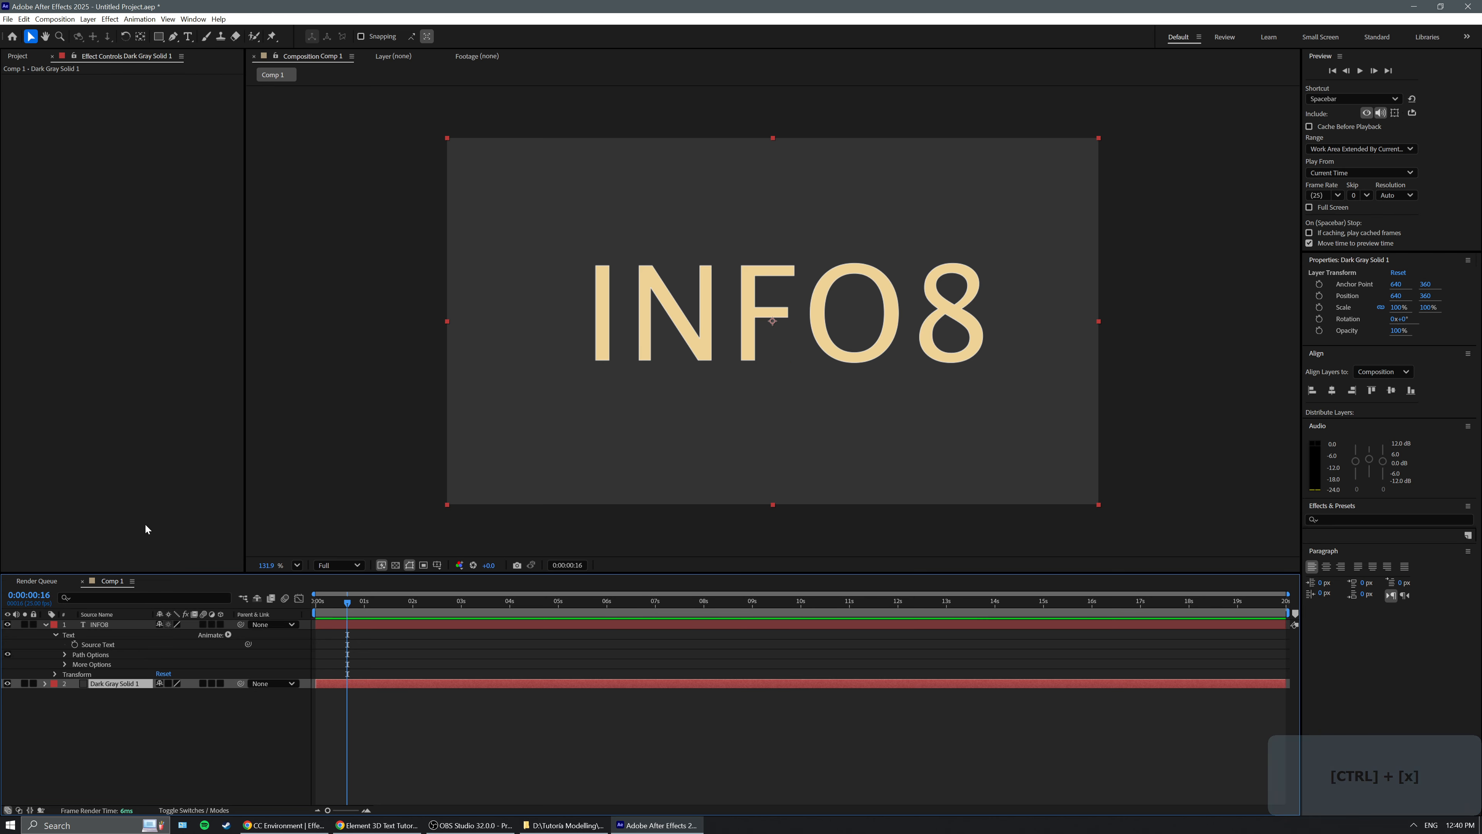
key("ctrl+v")
left_click(152, 740)
left_click(107, 683)
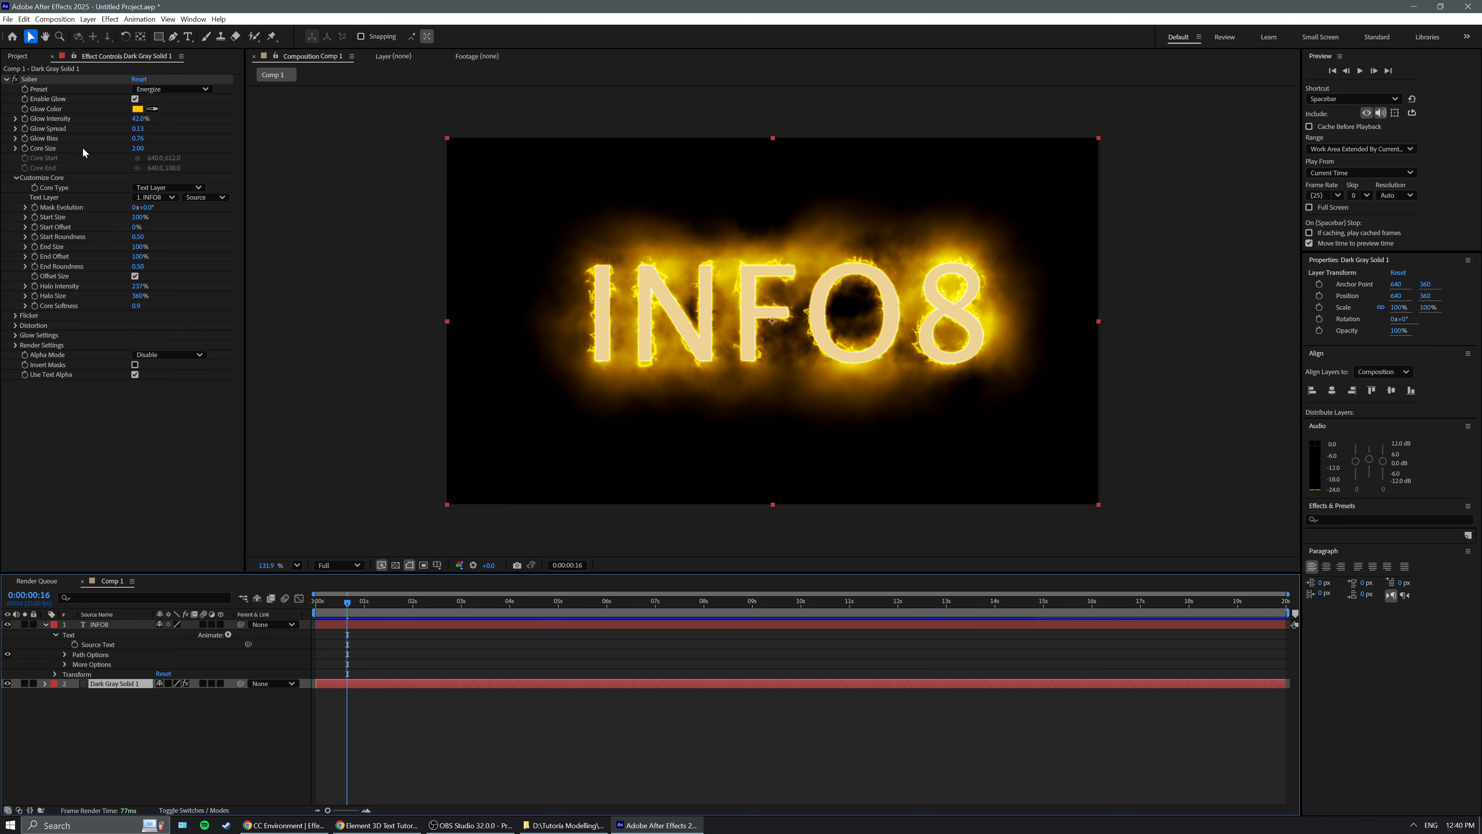
Reorder the layers so that Dark Gray Solid 1 sits above the INFO8 text layer.
left_click(100, 705)
left_click(109, 686)
left_click_drag(112, 682, 108, 623)
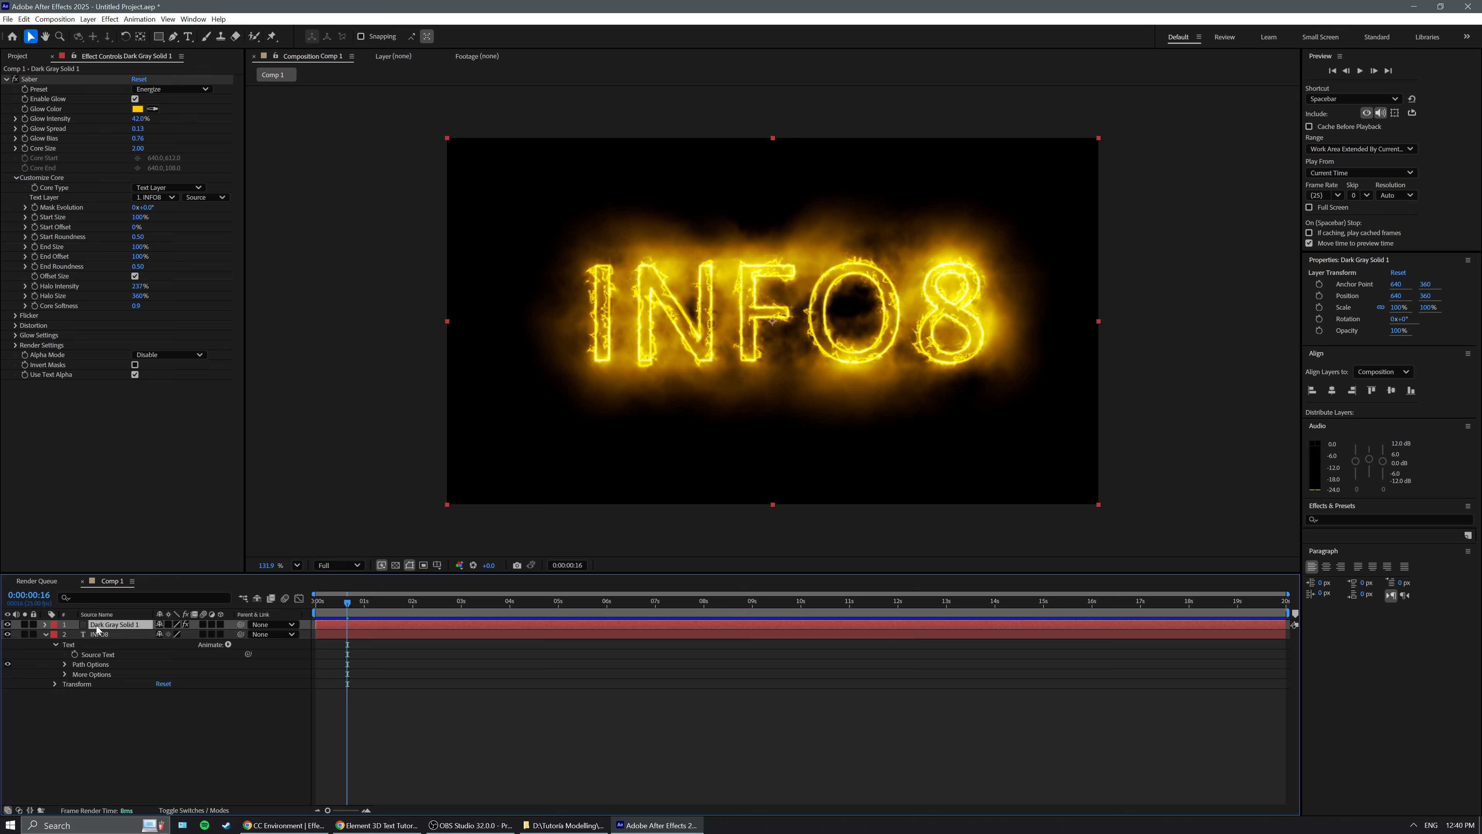
Examine the INFO8 and Dark Gray Solid 1 layers and reselect INFO8 as the solid's Saber text layer.
left_click(99, 635)
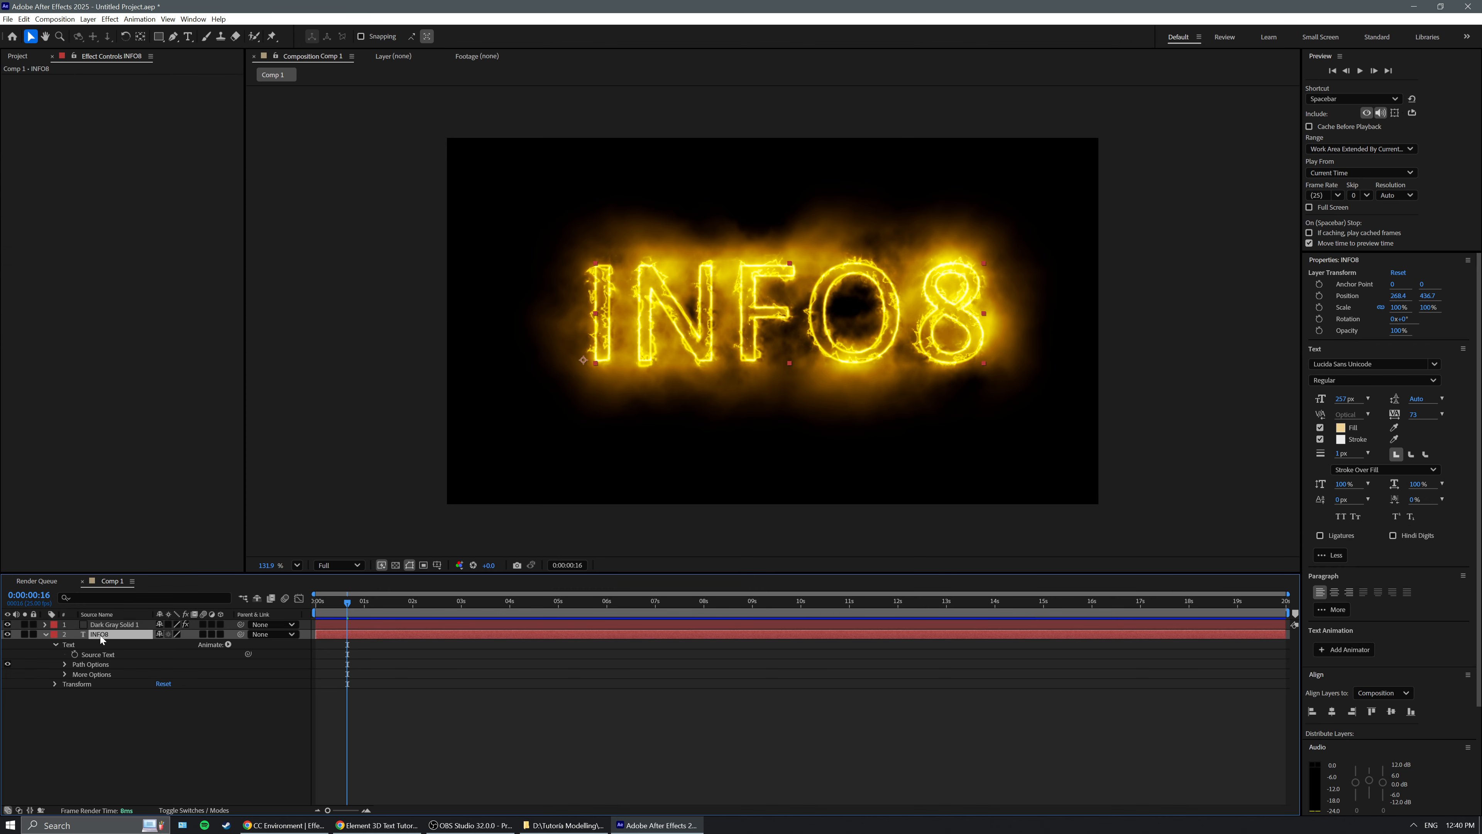
left_click(118, 726)
left_click(100, 635)
left_click(114, 625)
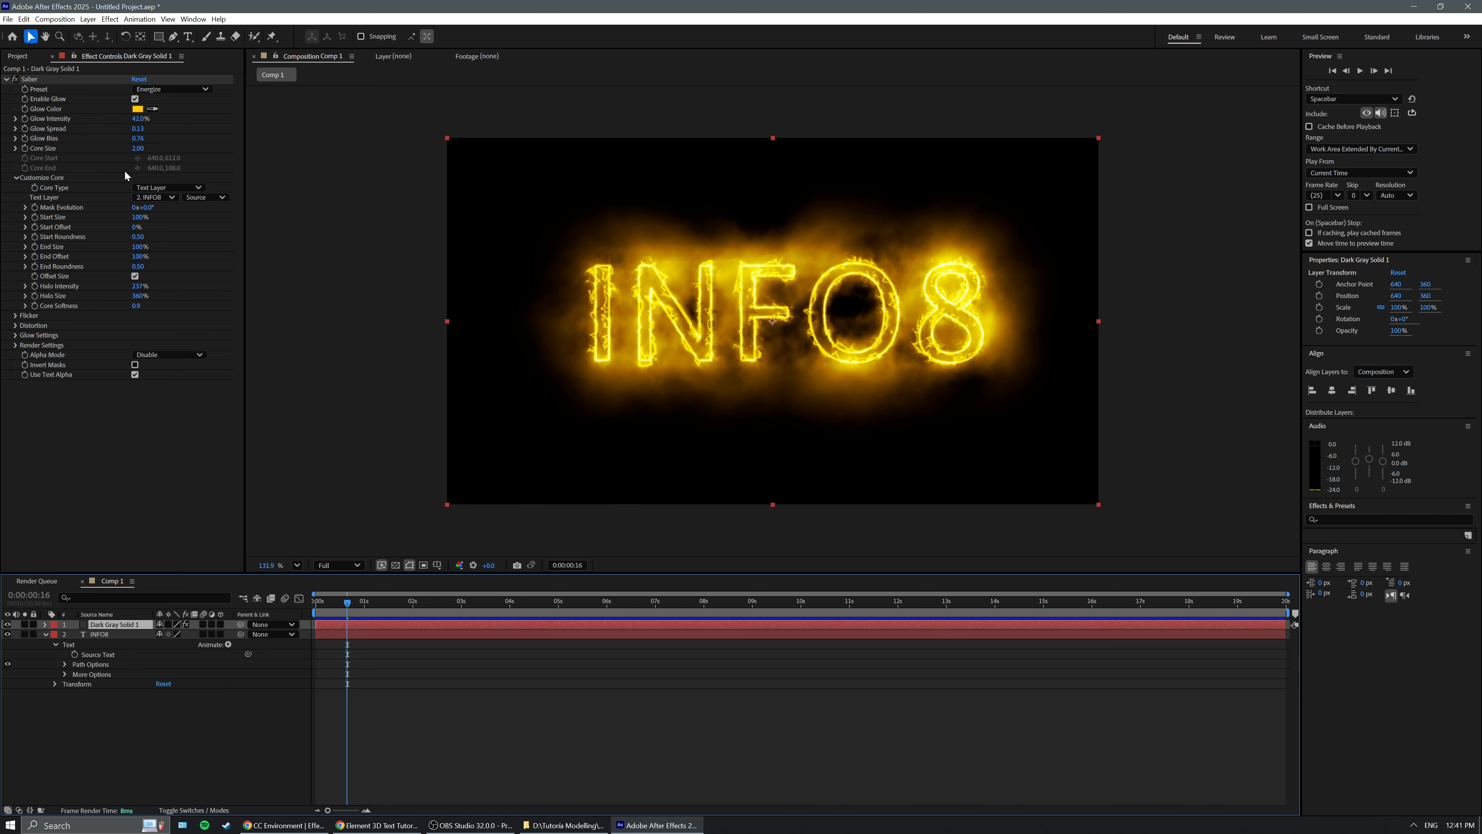
left_click(162, 199)
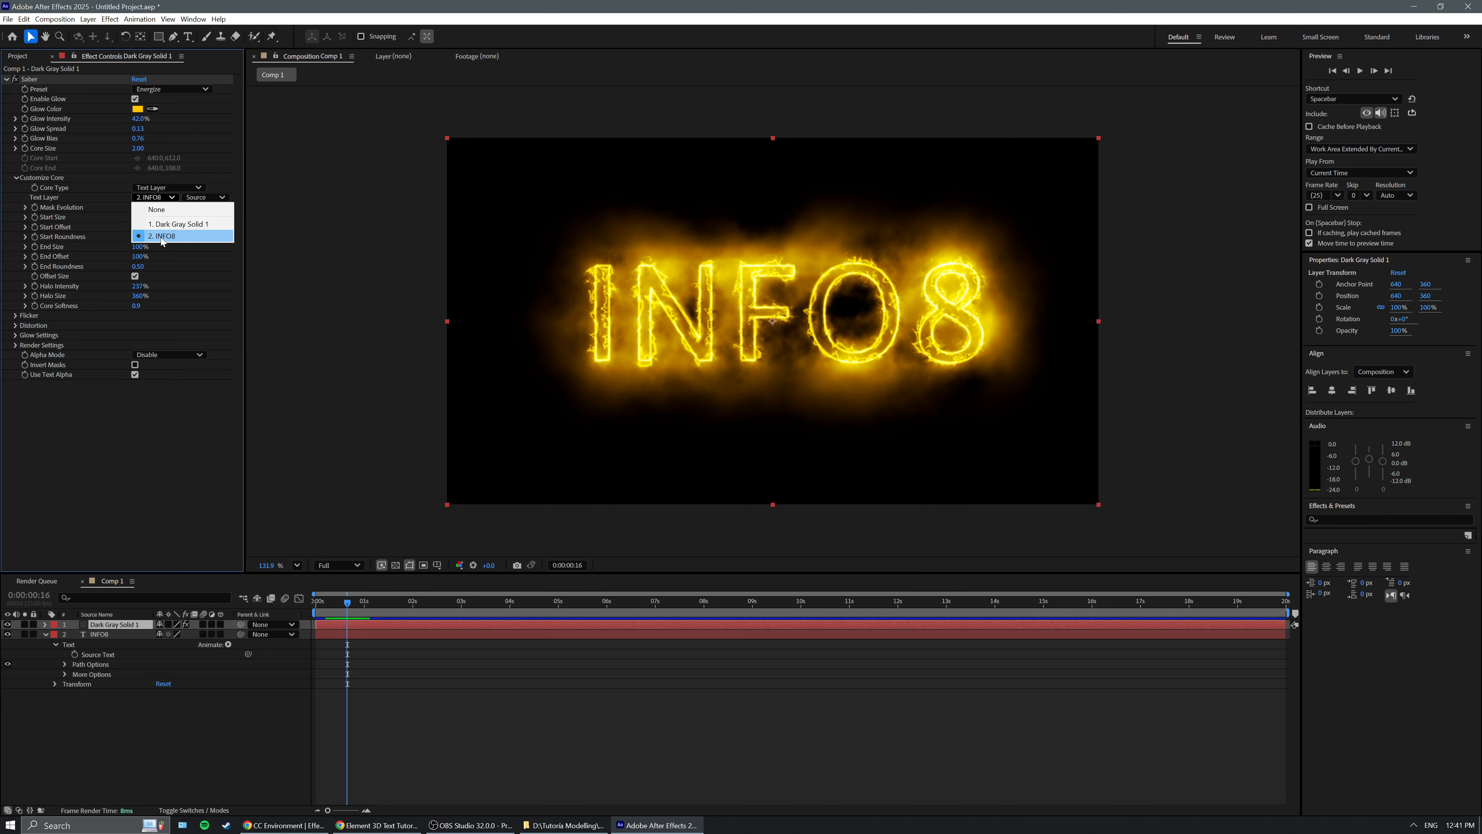
left_click(163, 240)
left_click(163, 198)
left_click(163, 236)
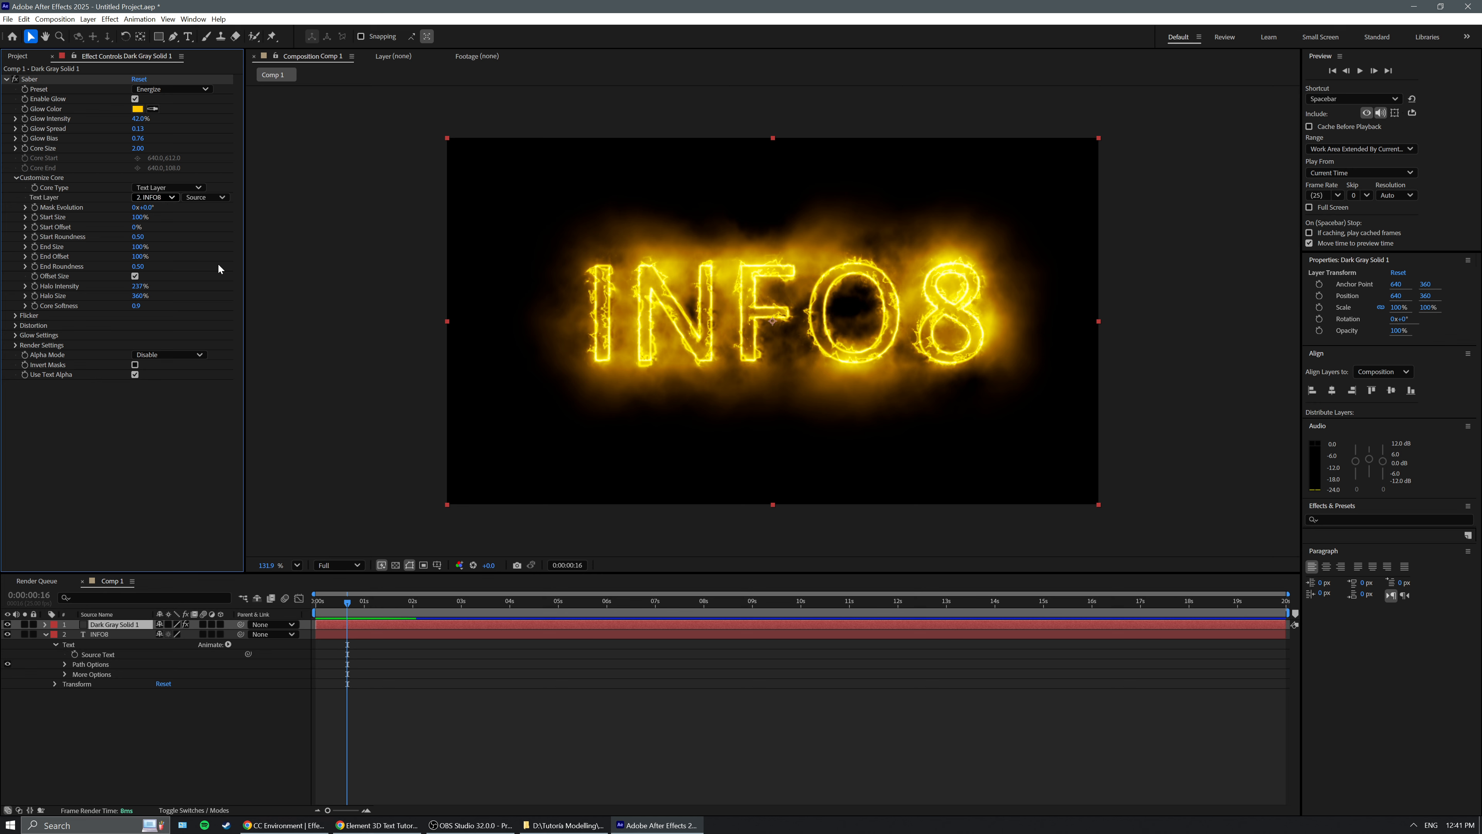
left_click(98, 633)
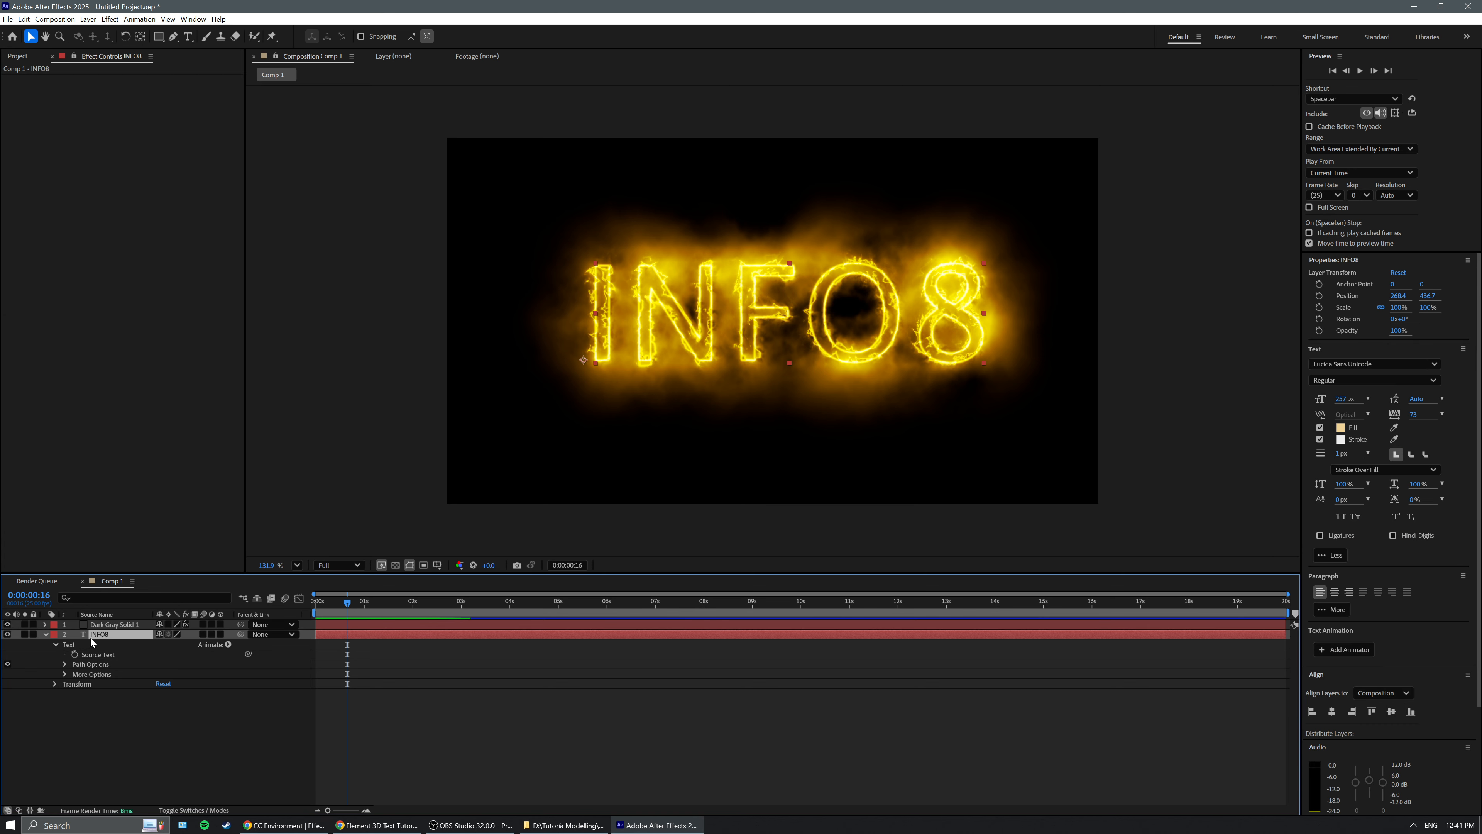
left_click(766, 320)
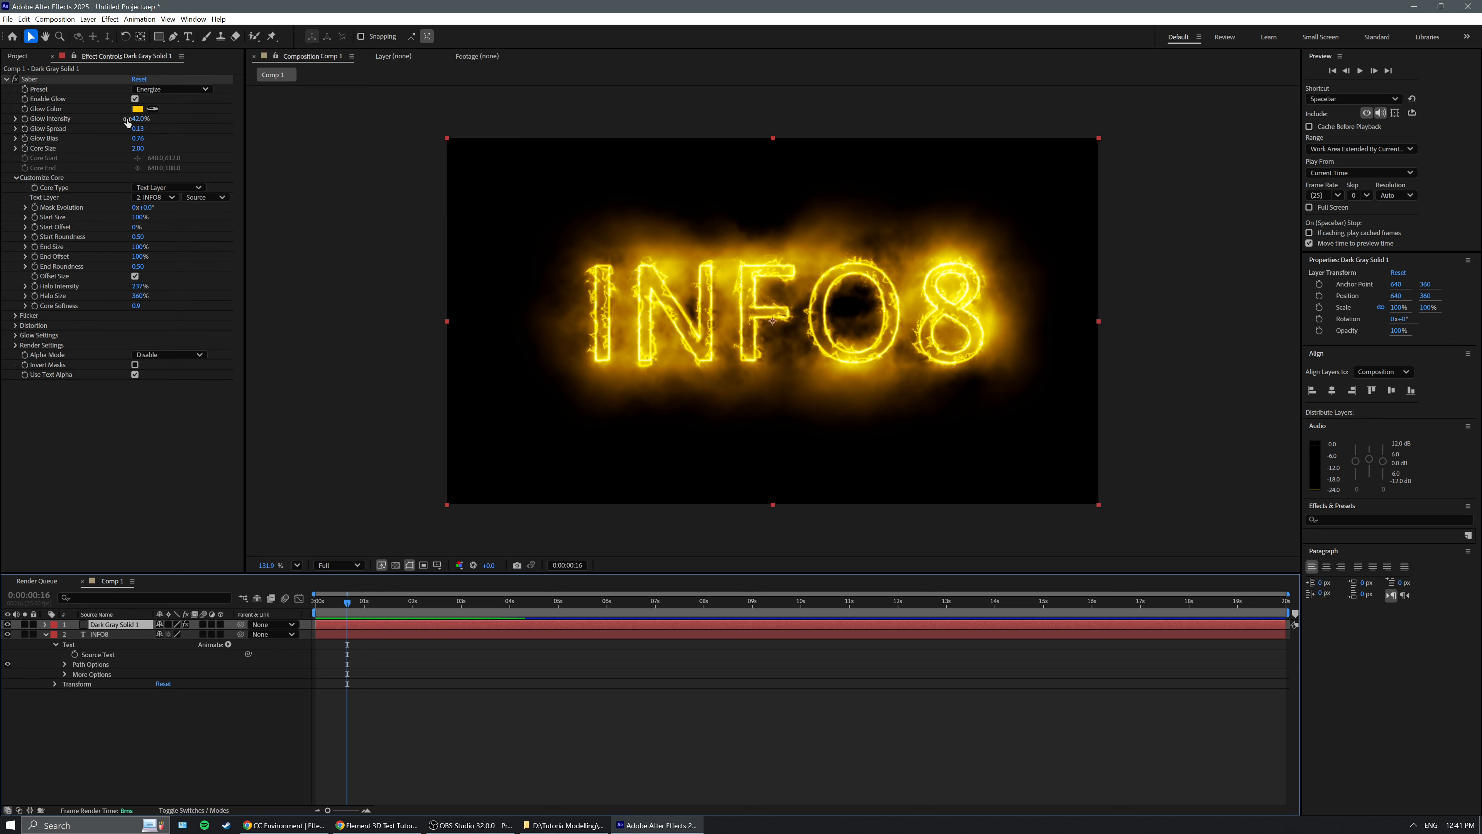
Try the Fire, Fuel and Burning presets on the solid's Saber effect.
left_click(175, 89)
left_click(175, 203)
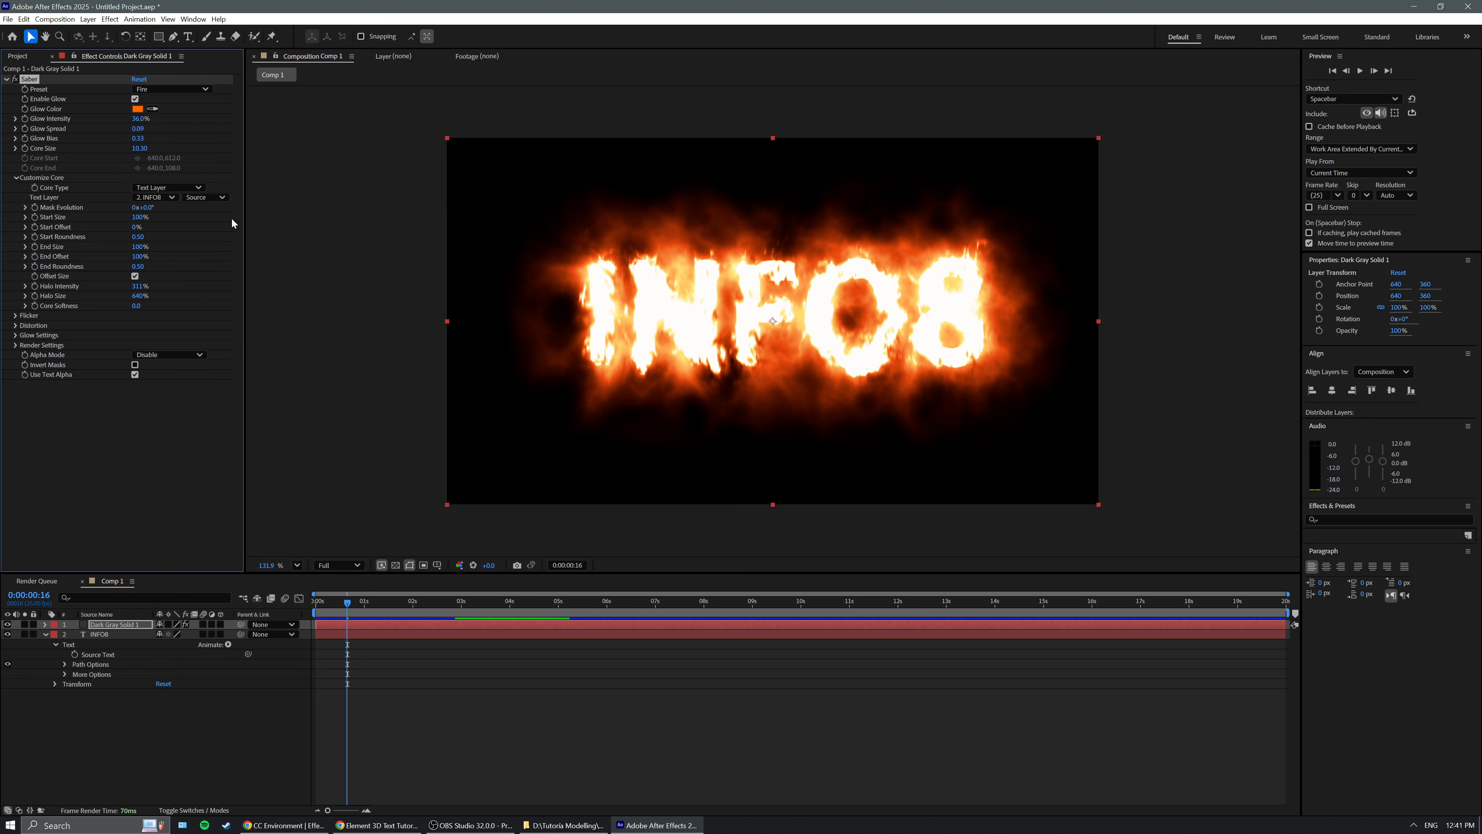
left_click(202, 90)
left_click(182, 231)
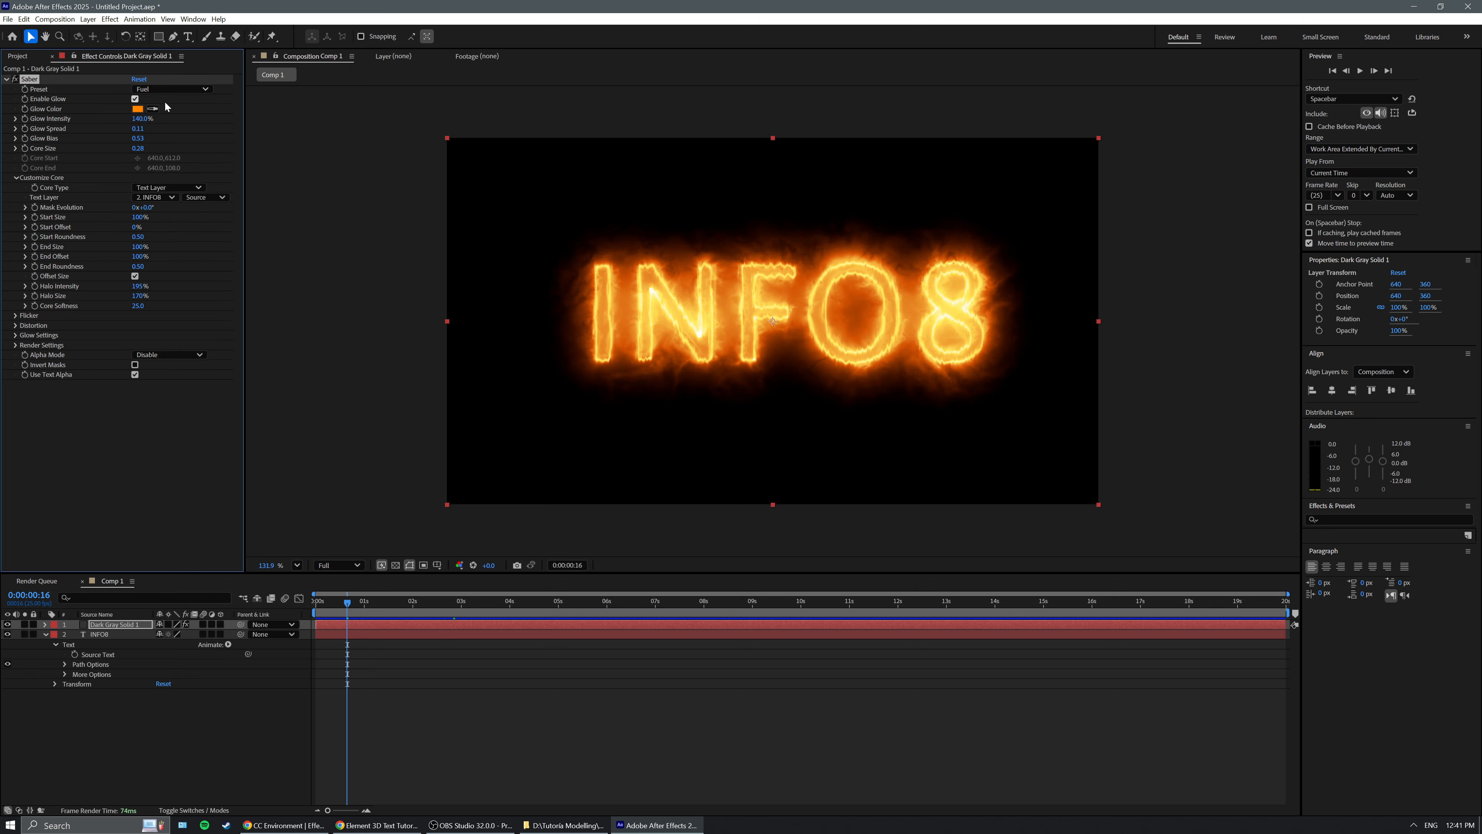
left_click(170, 89)
left_click(173, 138)
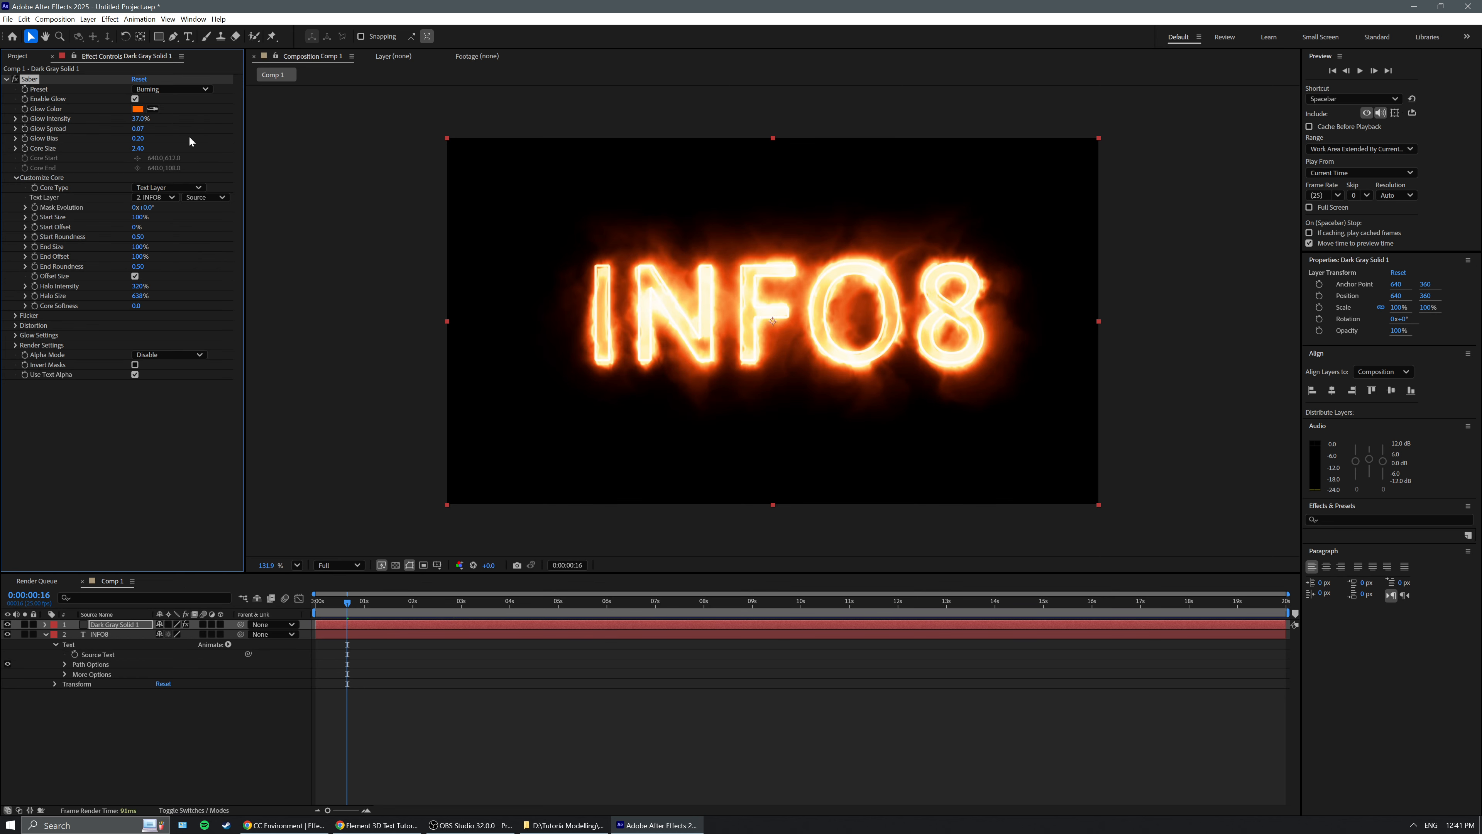
Try the Default, Haze and Nebula Saber presets, previewing the Haze animation from the start of the composition.
left_click(172, 89)
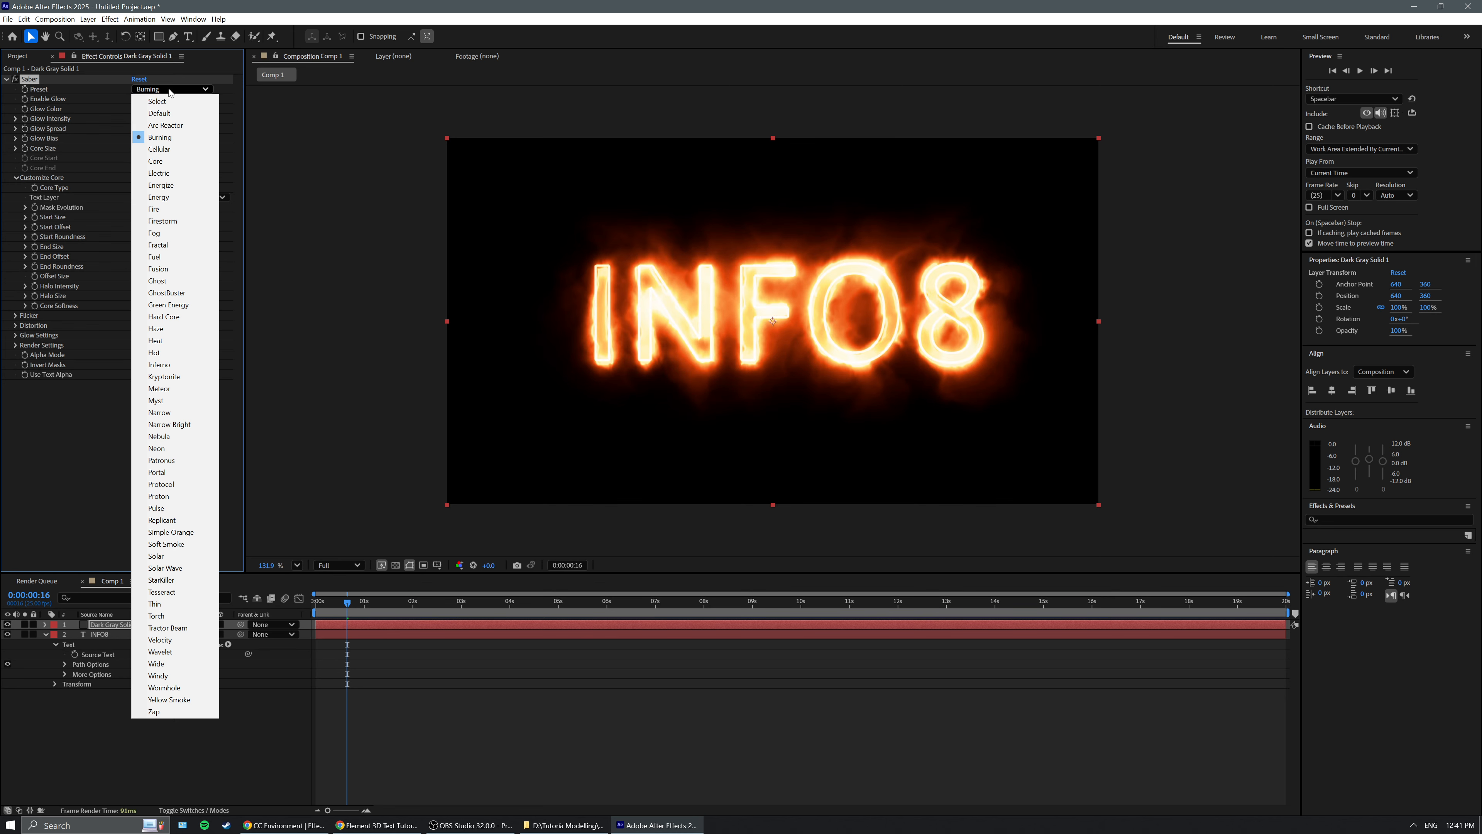
left_click(179, 113)
left_click(172, 90)
left_click(175, 322)
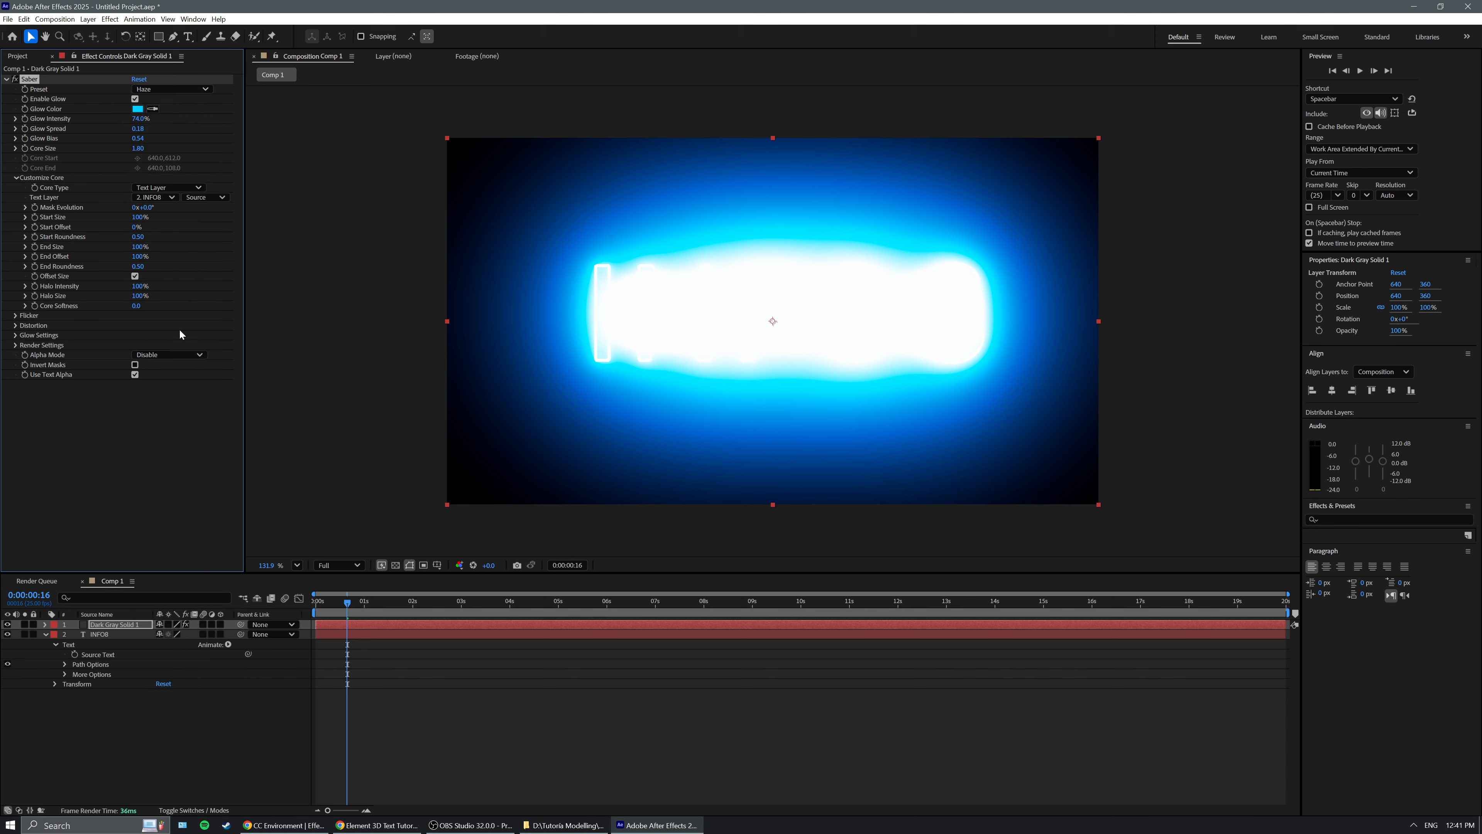
key("Home")
key("space")
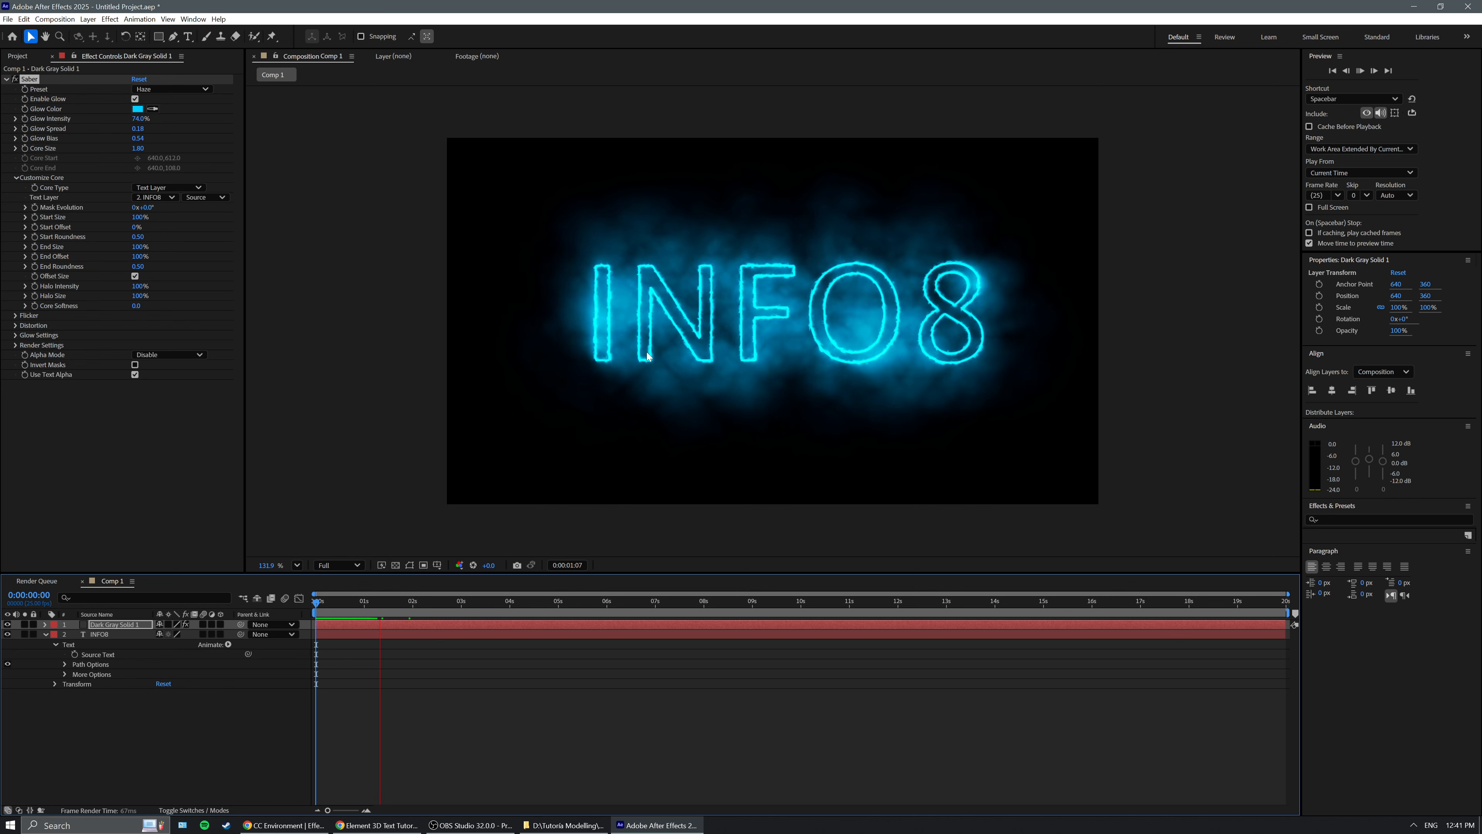
key("space")
left_click(169, 89)
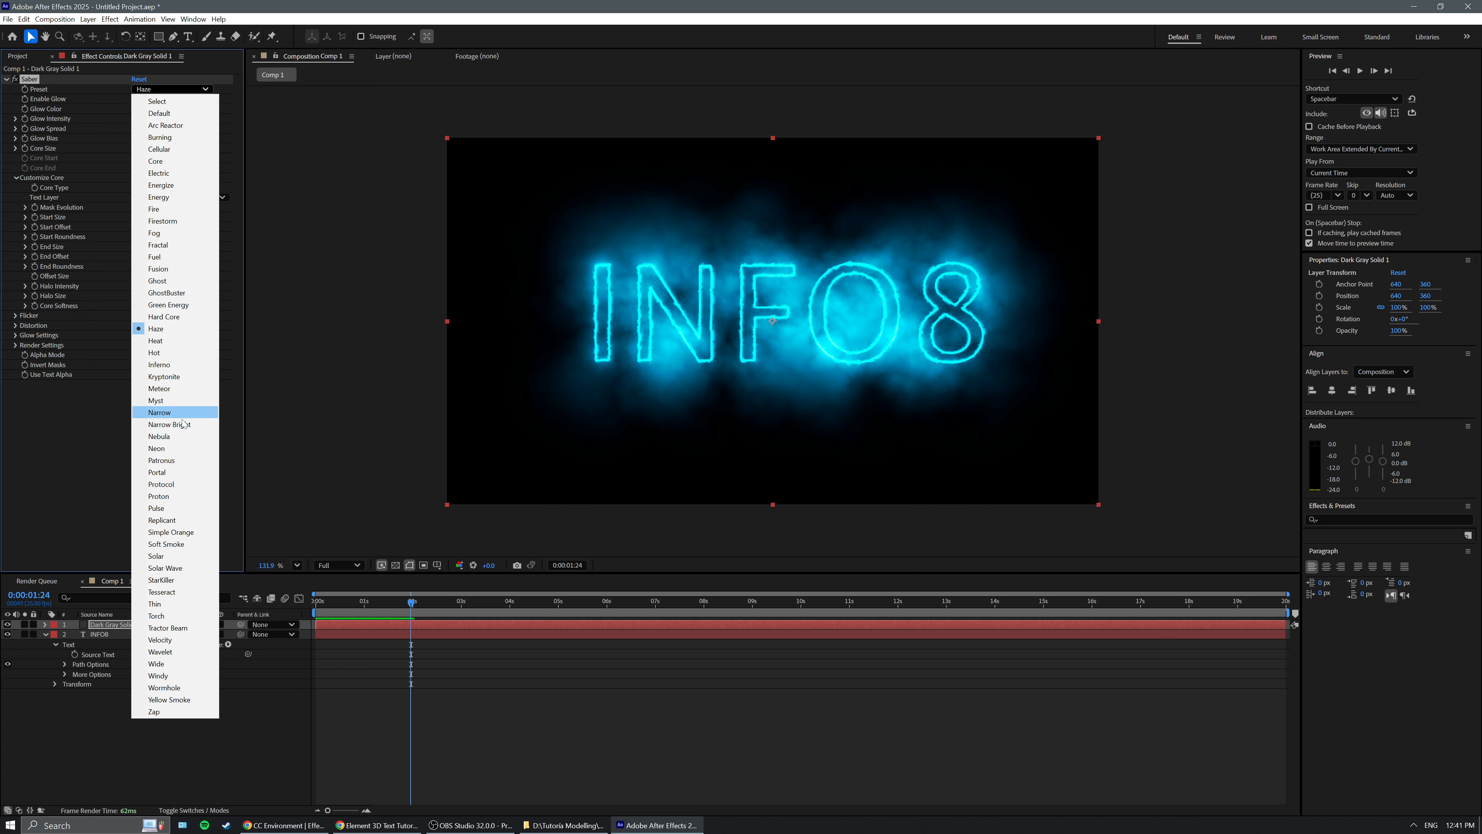
left_click(184, 441)
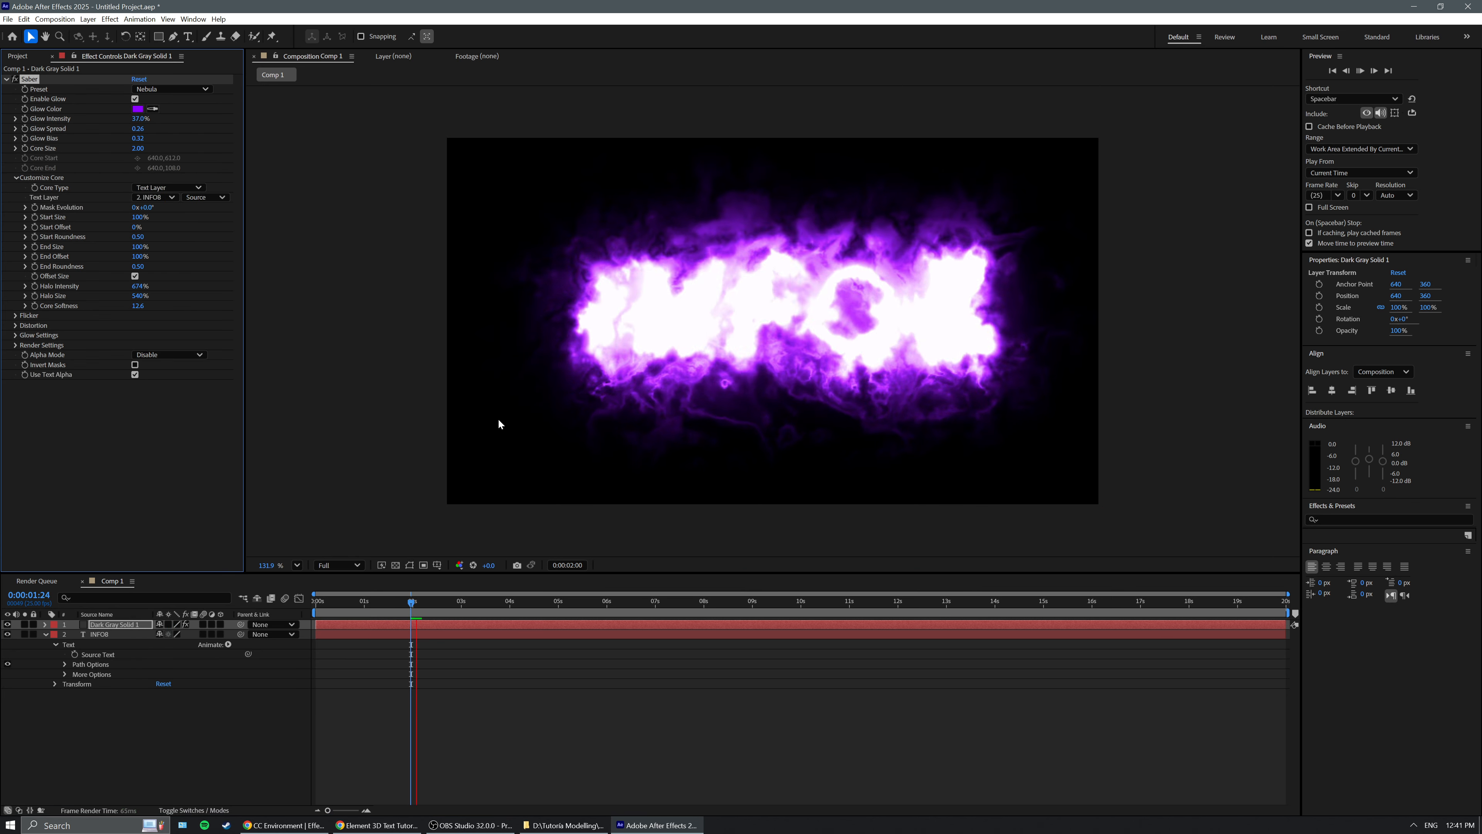
Try the Solar preset with Glow Intensity 9% and Glow Spread 0.12, previewing it and adjusting the Core Size.
left_click(185, 90)
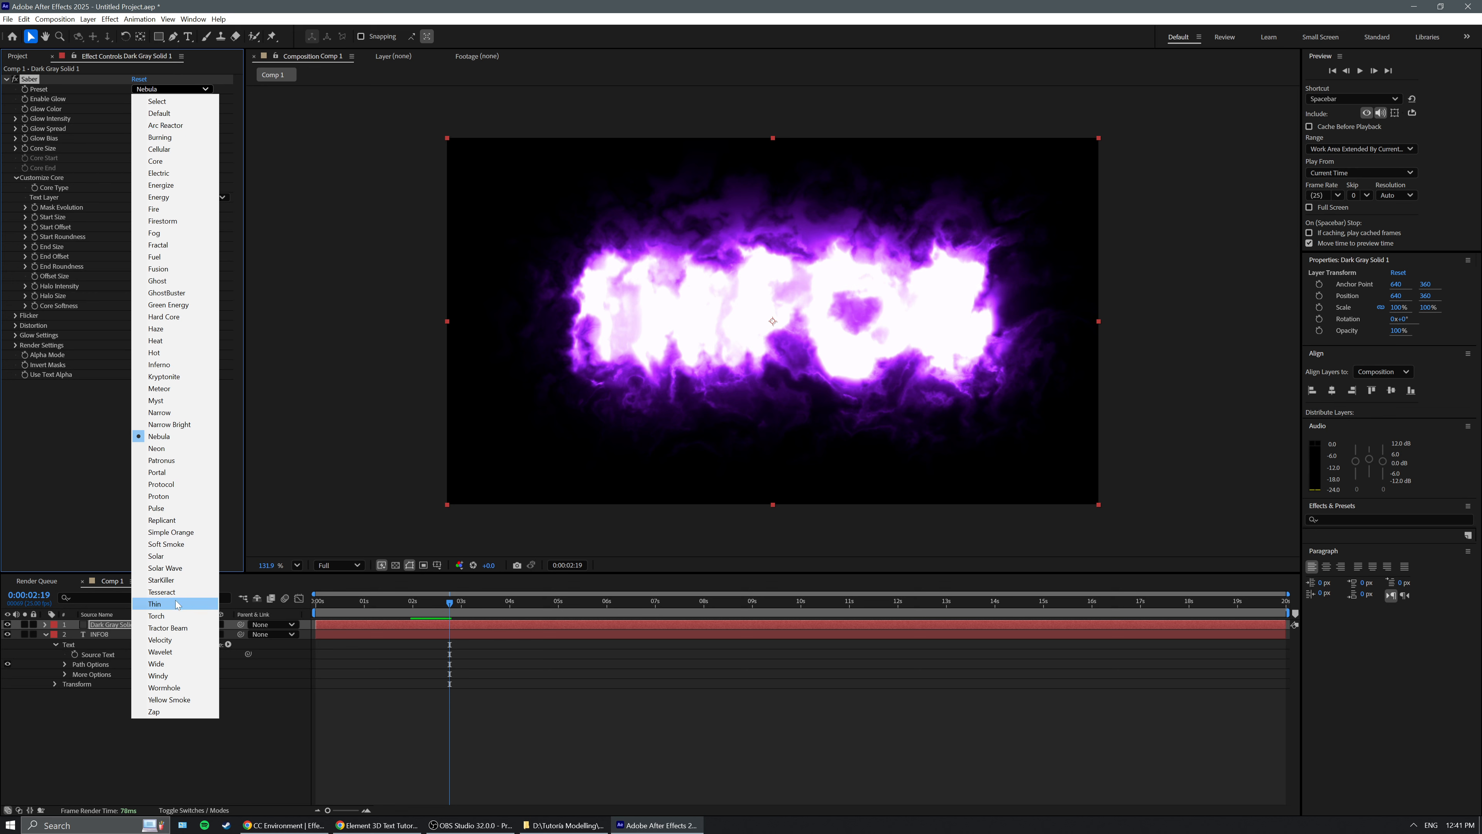
left_click(164, 556)
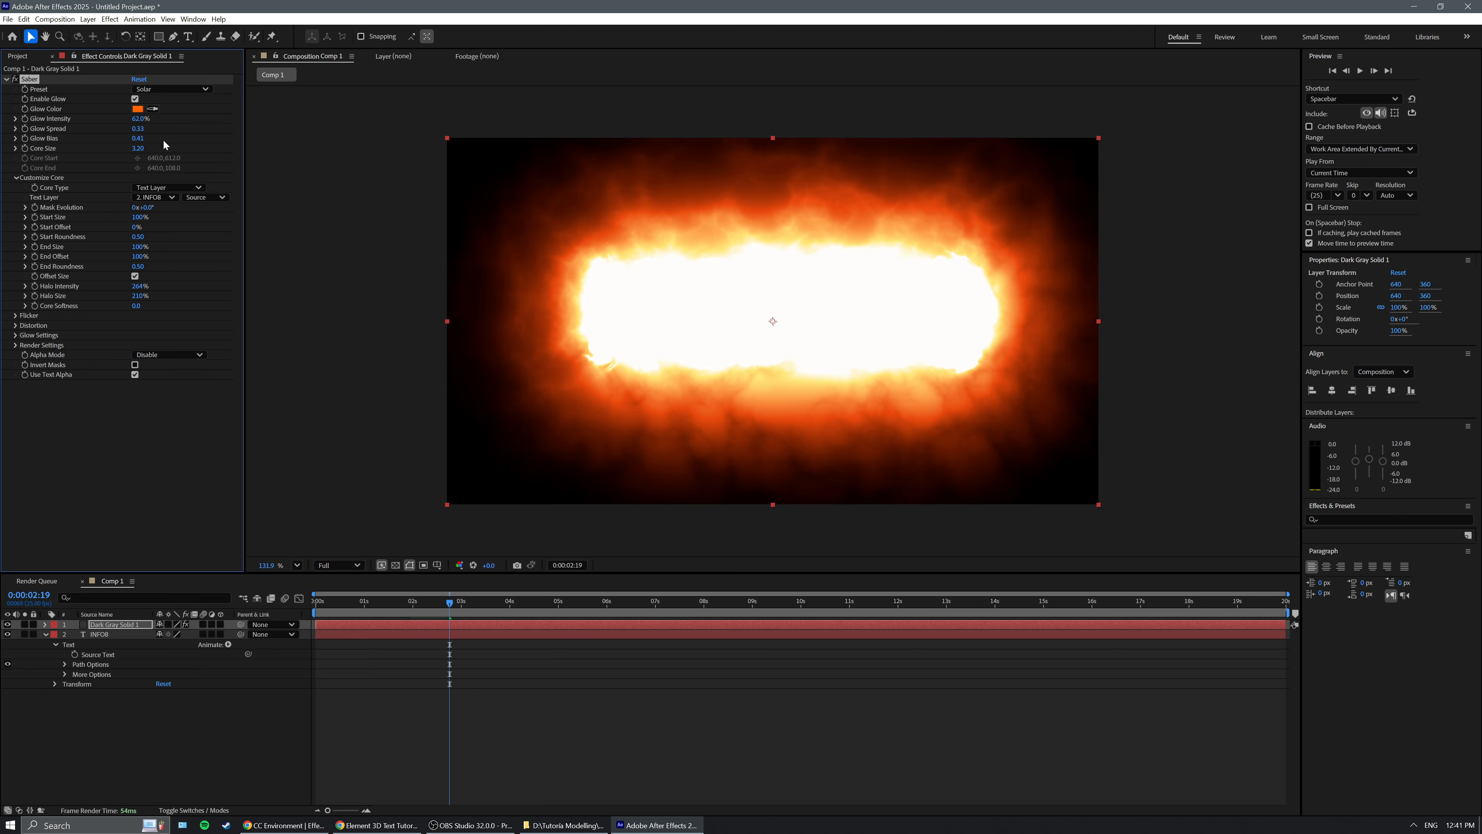
mouse_move(139, 120)
left_mouse_down()
mouse_move(103, 123)
mouse_move(125, 131)
left_mouse_up()
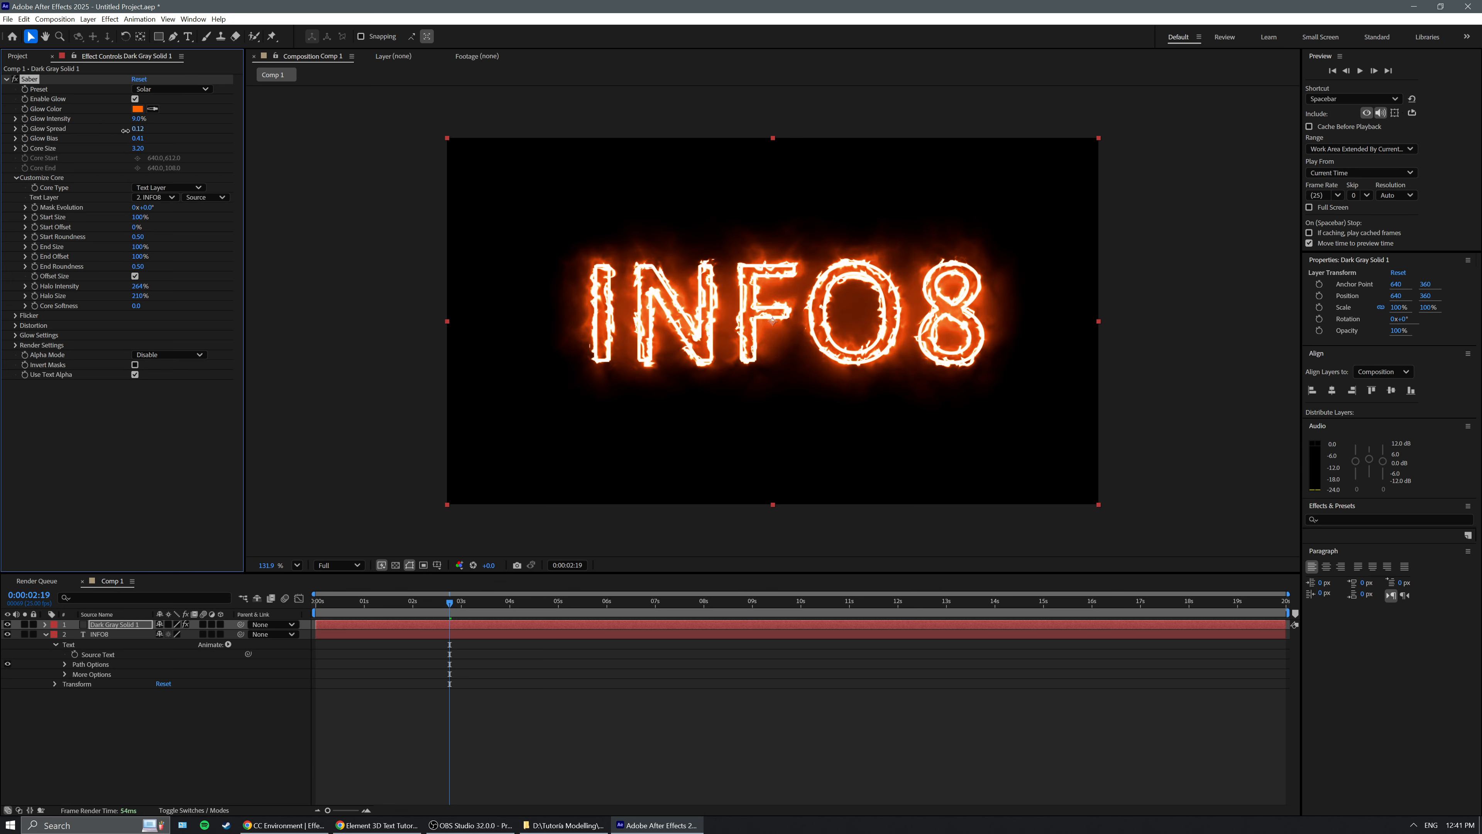
key("space")
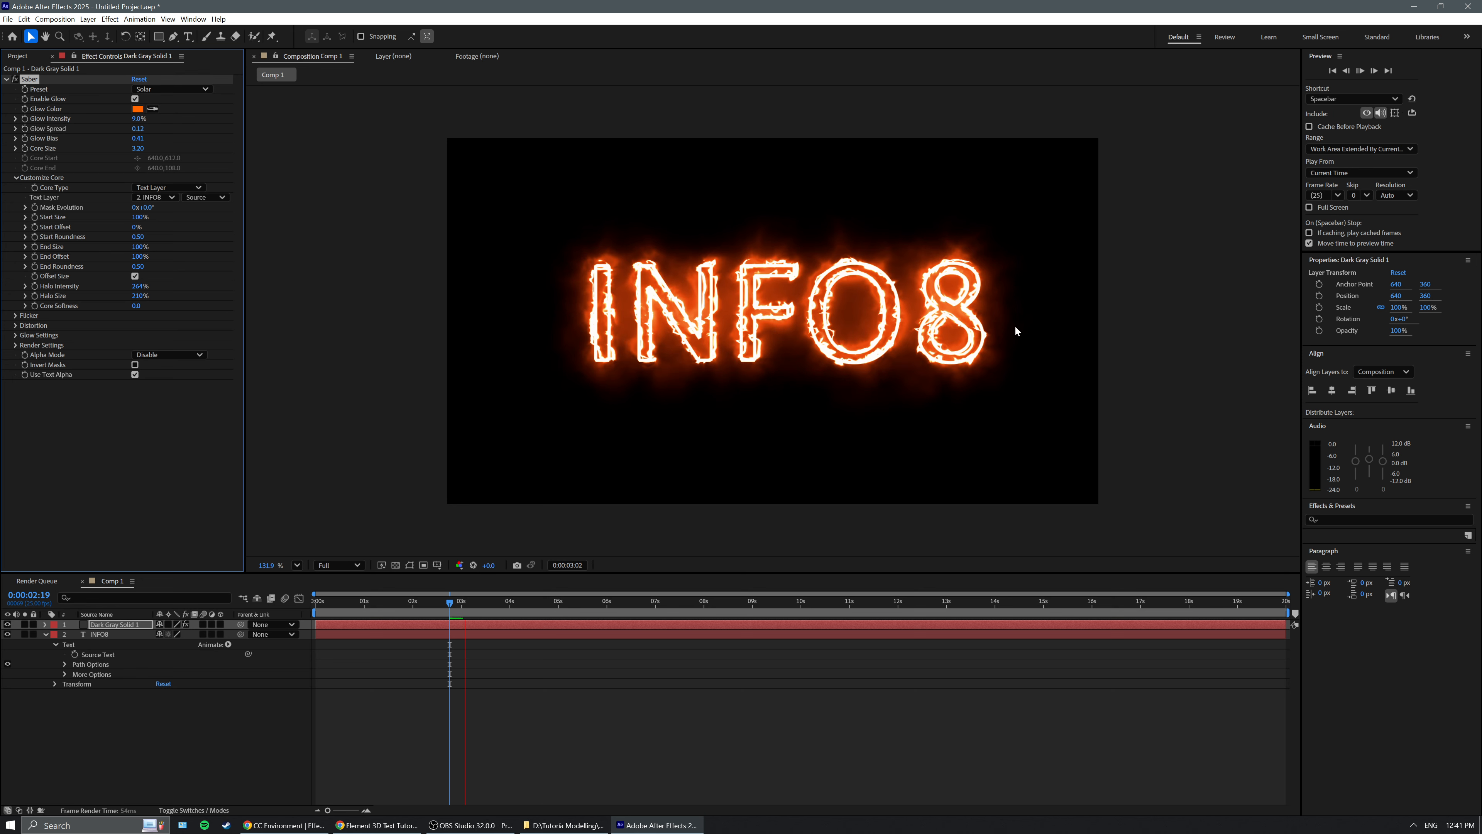
left_click_drag(134, 149, 110, 150)
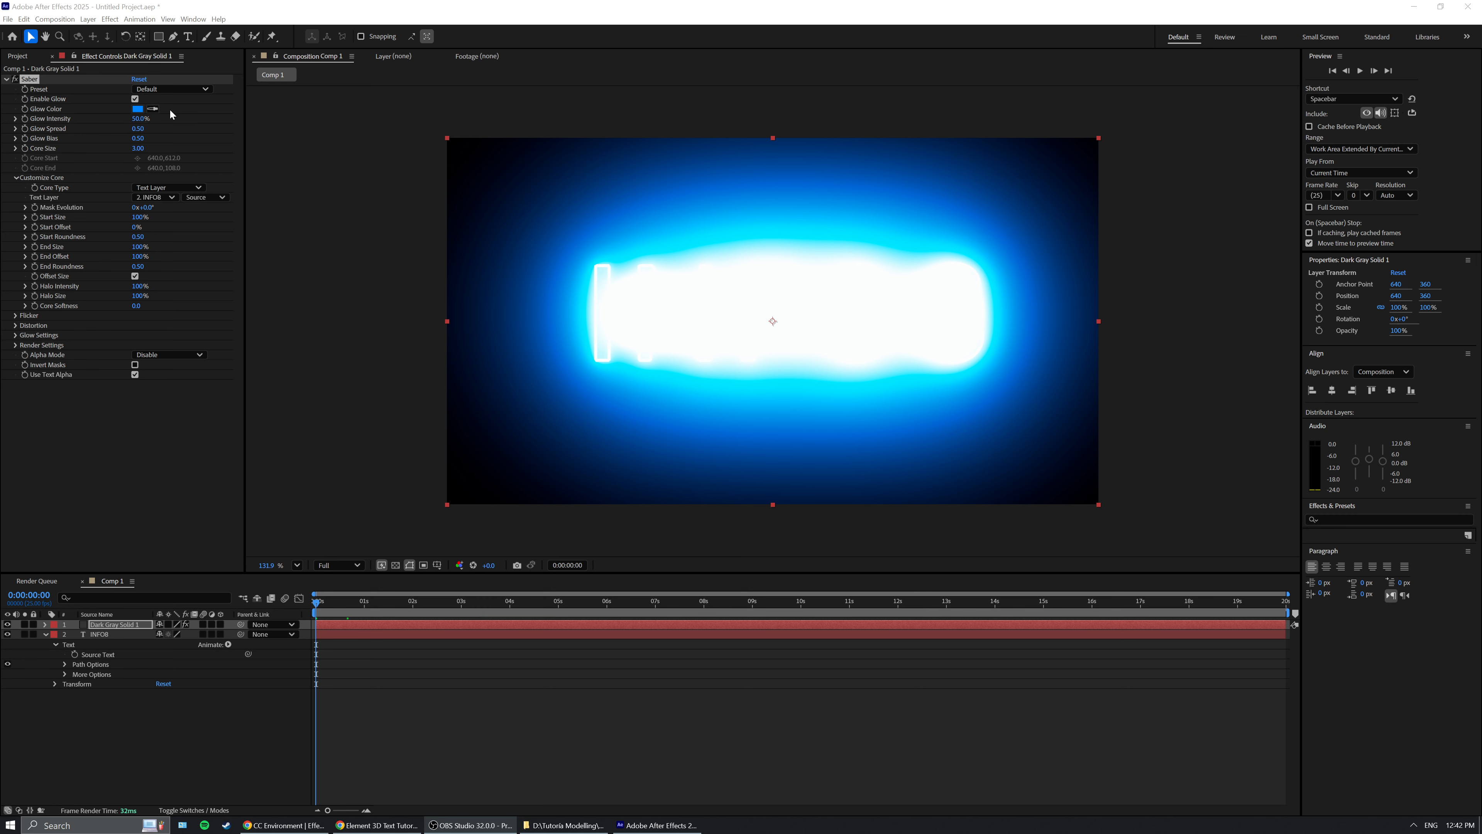
On the Default Saber preset, set Glow Intensity to 5%, Glow Spread to 0.08 and the Glow Color to magenta E63AFF.
left_click_drag(141, 119, 114, 130)
left_click(138, 108)
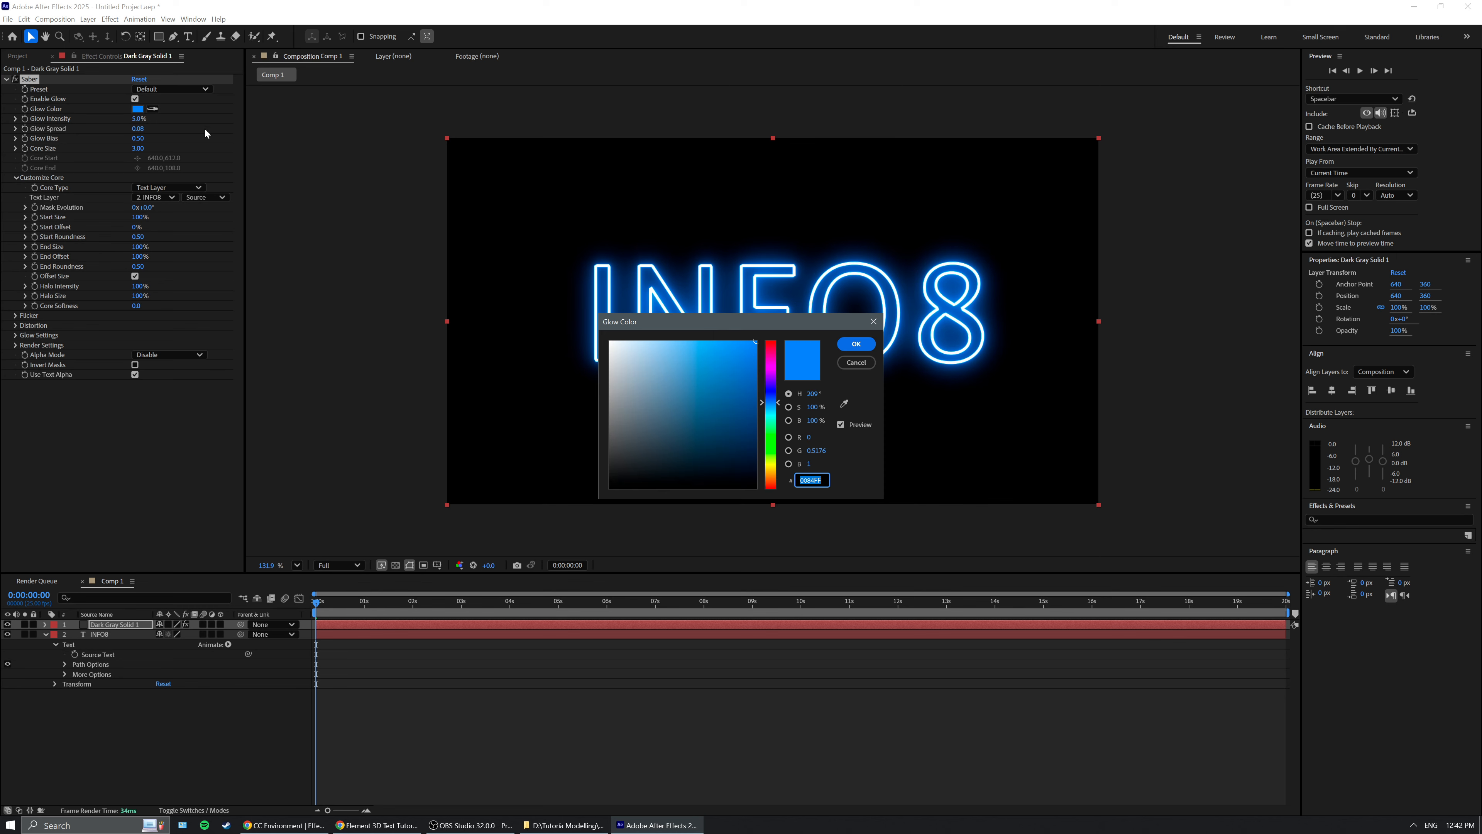
left_click_drag(771, 402, 723, 327)
left_click_drag(762, 375, 763, 368)
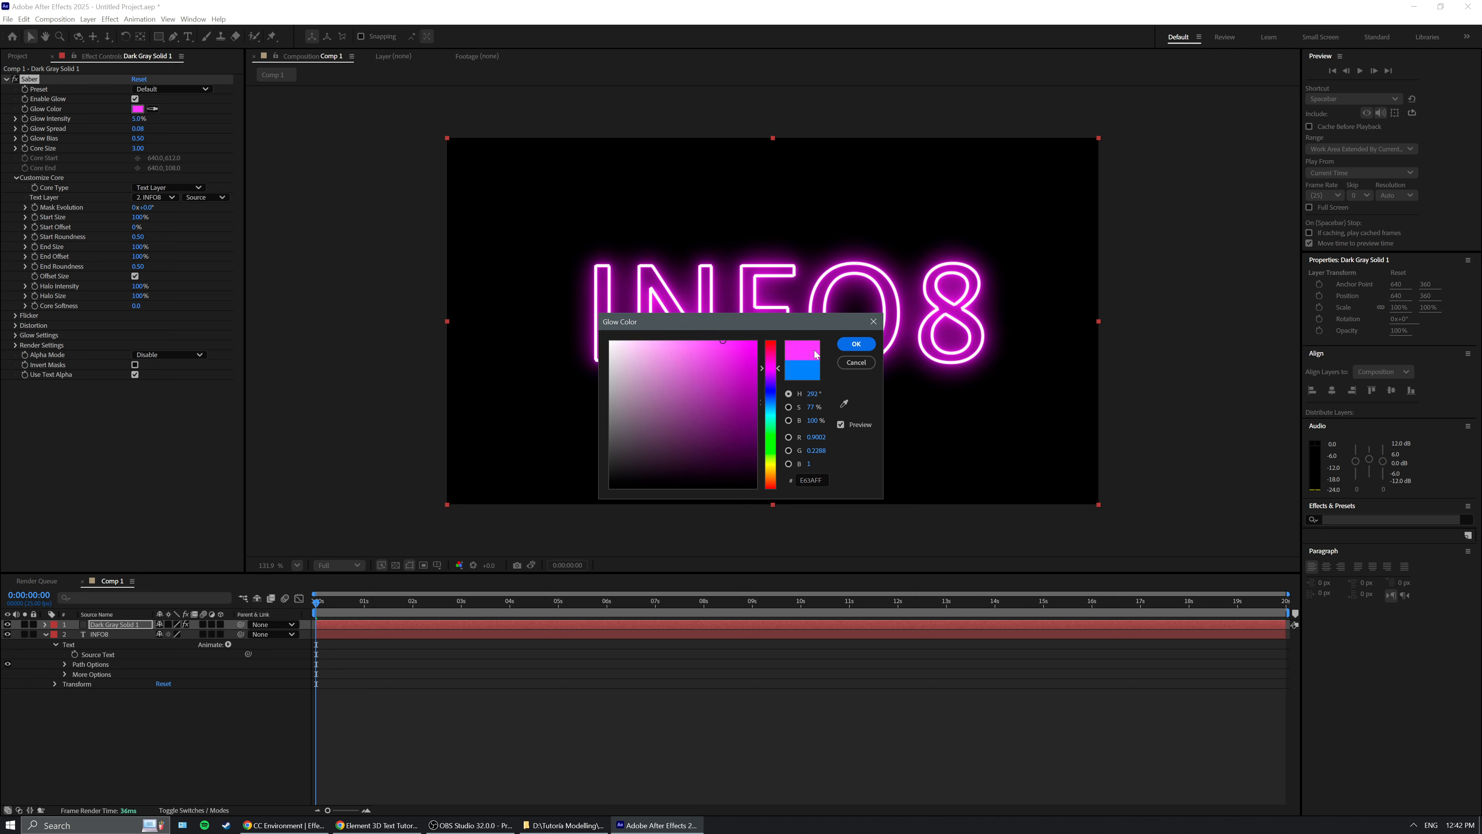
left_click(857, 344)
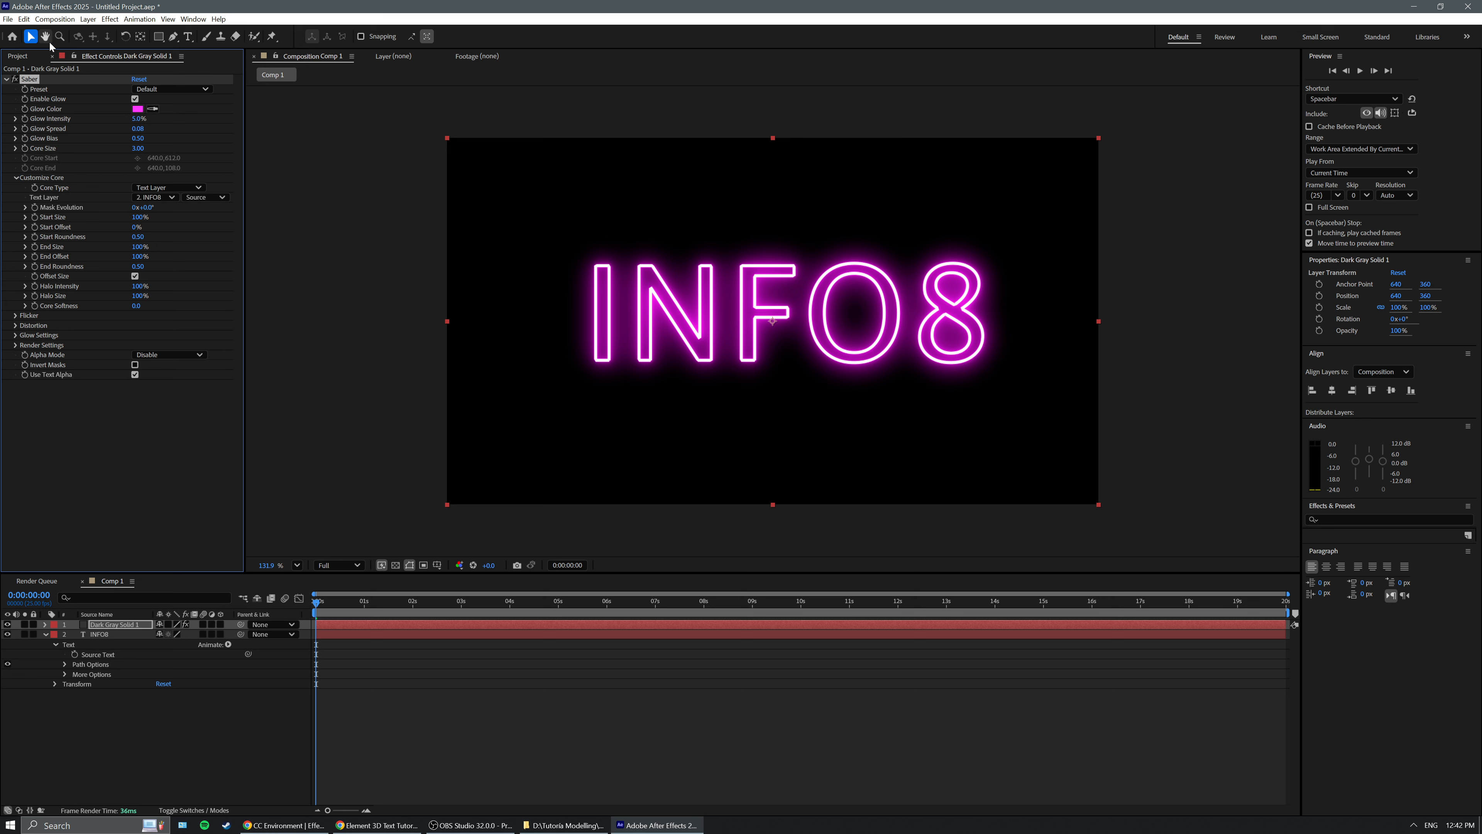